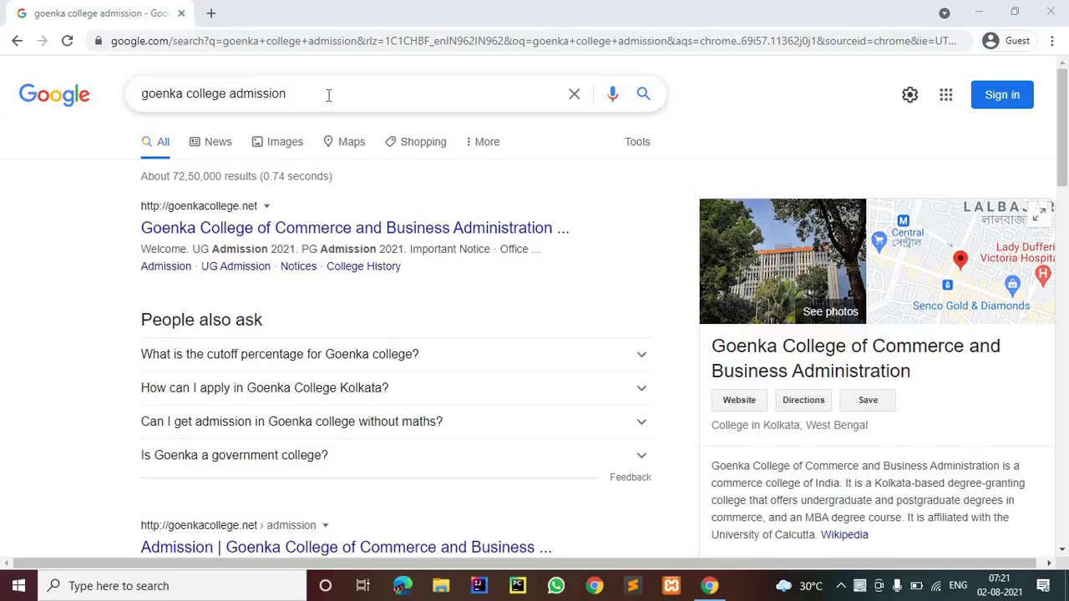
# Open the goenkacollegeadmissions.com result from the 'goenka college admission' search results
pyautogui.scroll(-1, 276, 134)
pyautogui.scroll(-3, 213, 167)
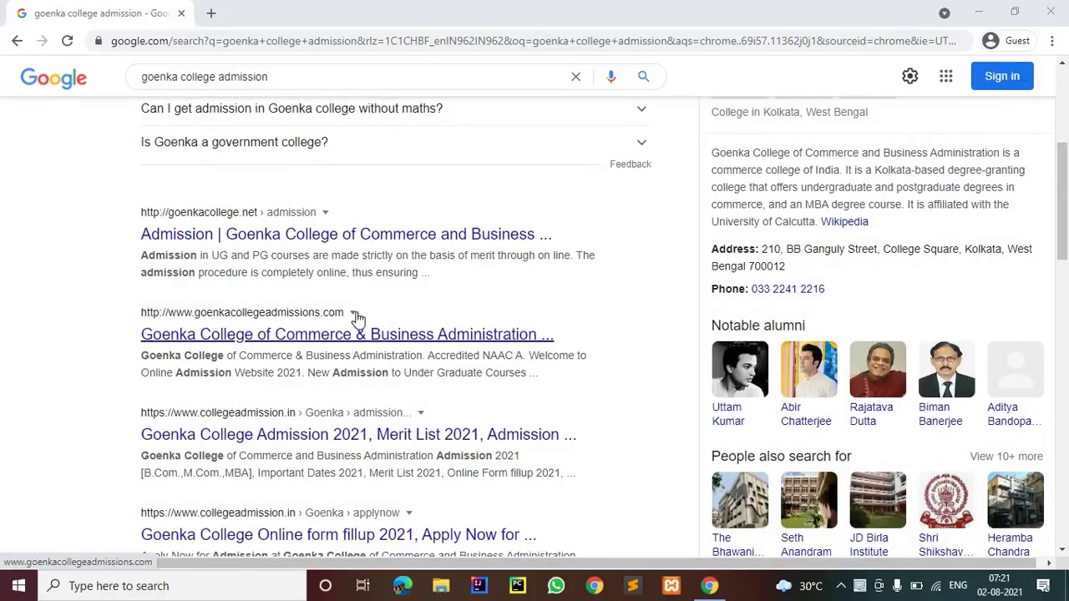
pyautogui.click(308, 333)
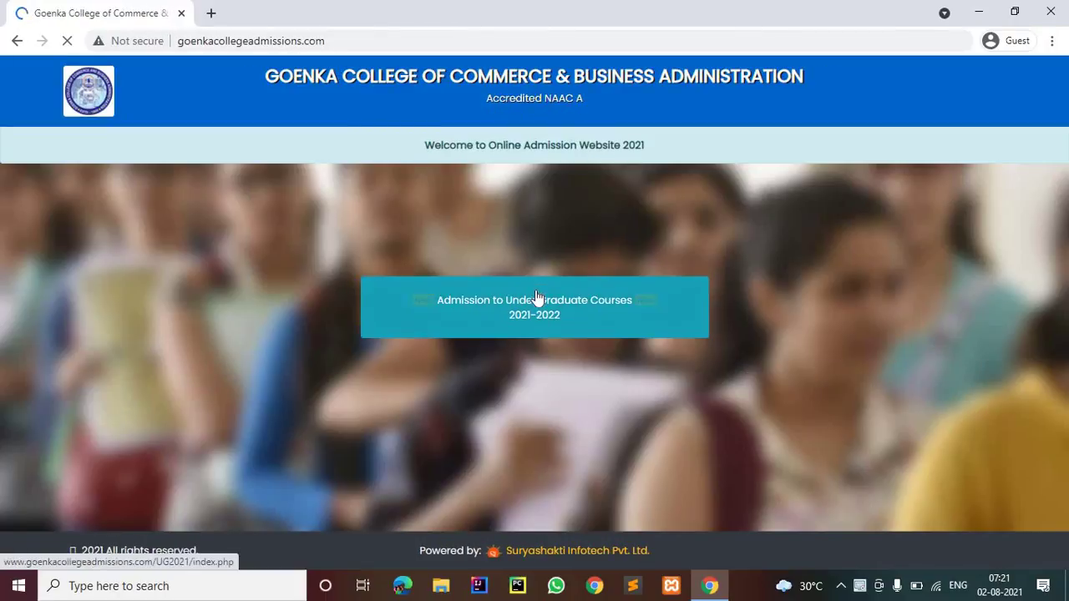
# Start a 2021-22 undergraduate application and accept the instructions declaration to reach the Registration Form
pyautogui.click(537, 300)
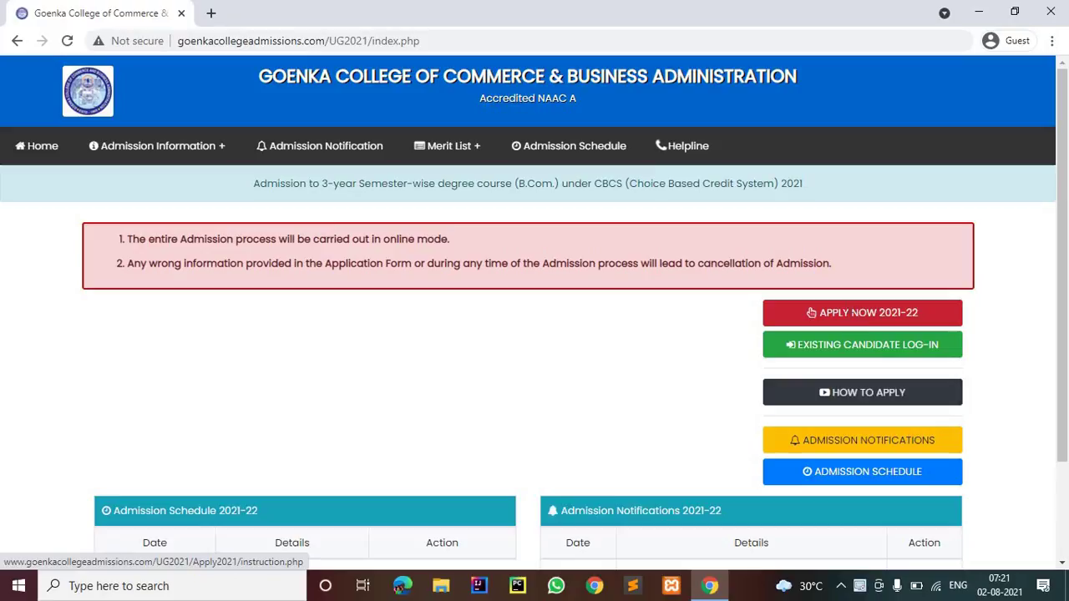
pyautogui.click(846, 311)
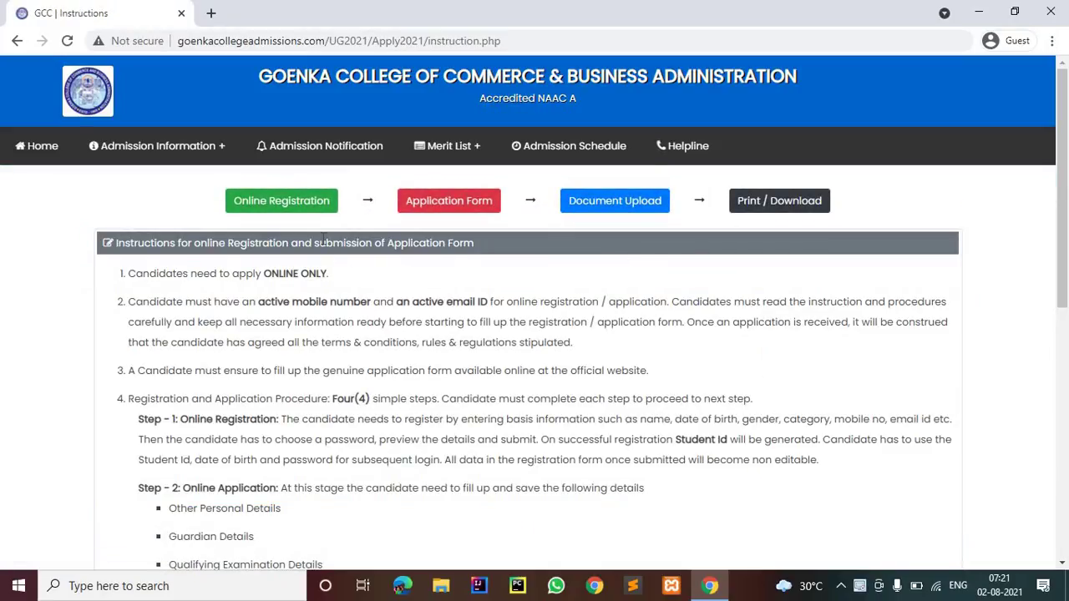
pyautogui.scroll(-7, 323, 242)
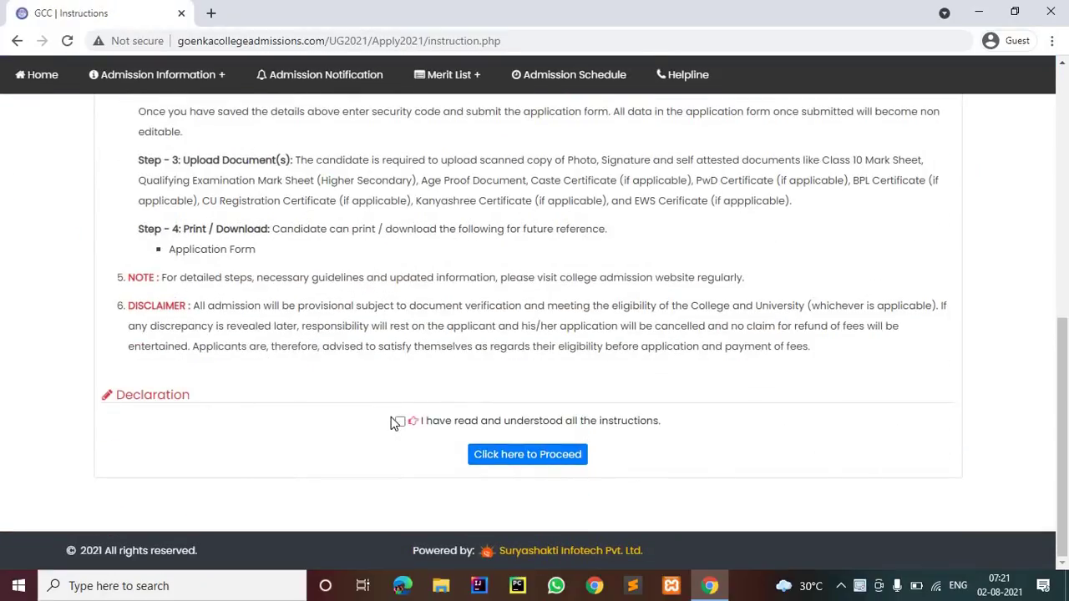
pyautogui.click(511, 423)
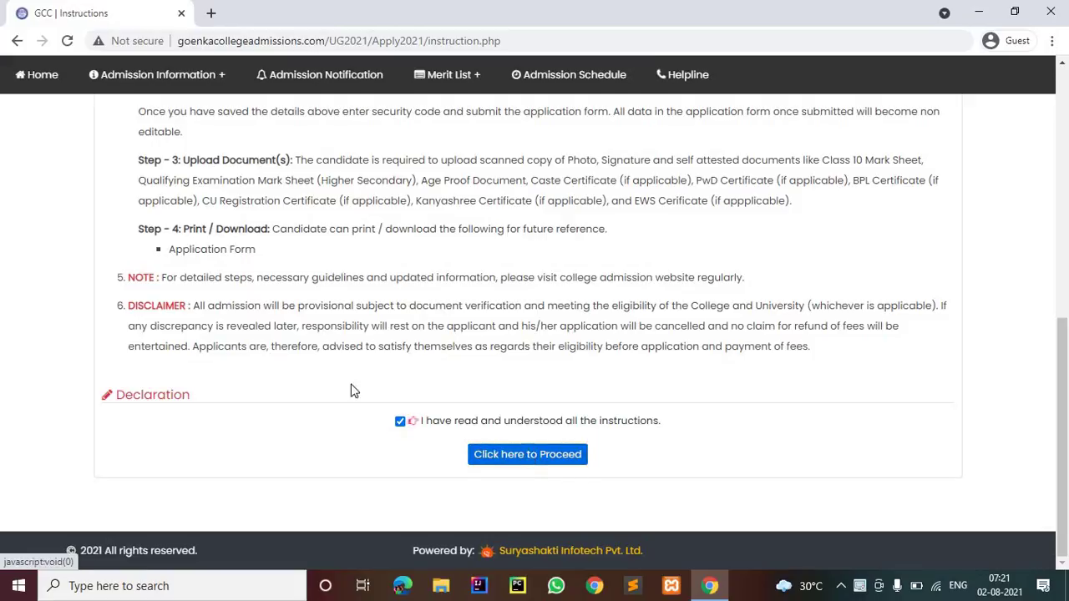
pyautogui.scroll(-1, 238, 361)
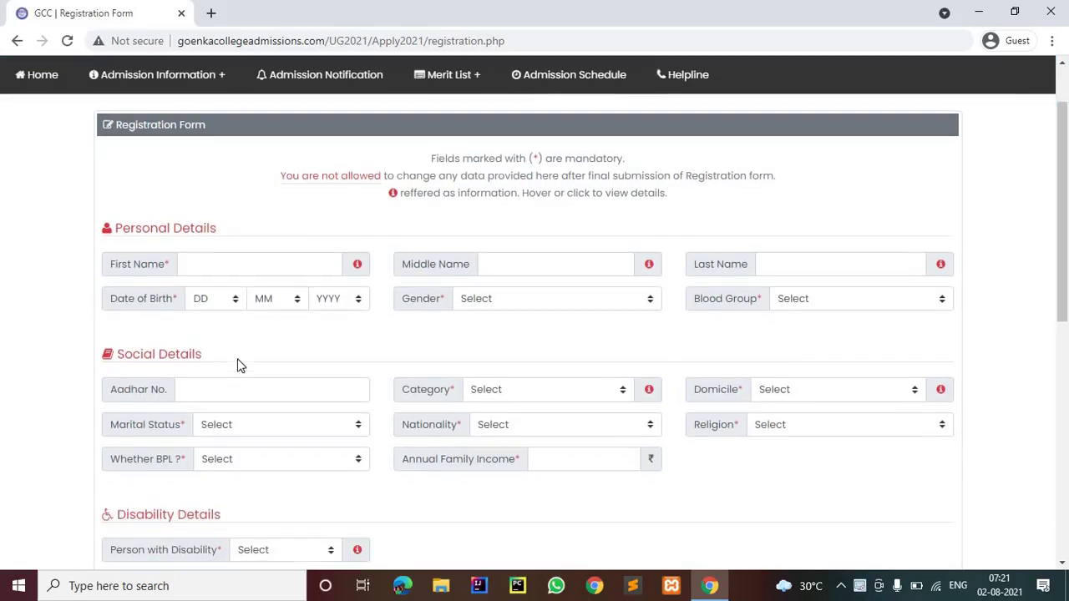
# Zoom the Registration Form page to 150% and place the cursor in First Name
pyautogui.hotkey('ctrl', '+')
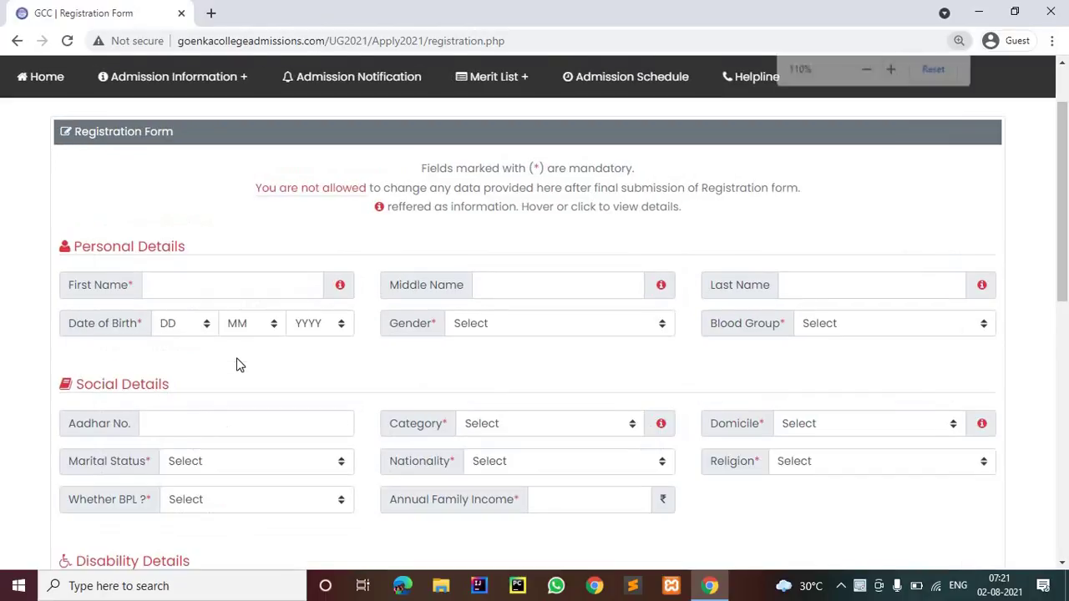
pyautogui.hotkey('ctrl', '+')
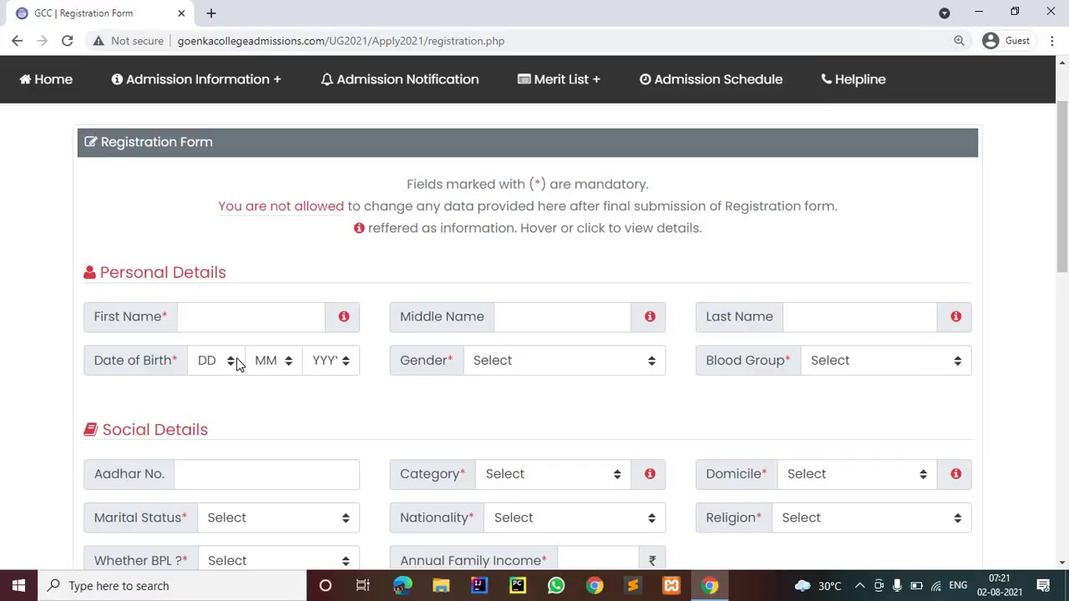
pyautogui.hotkey('ctrl', '+')
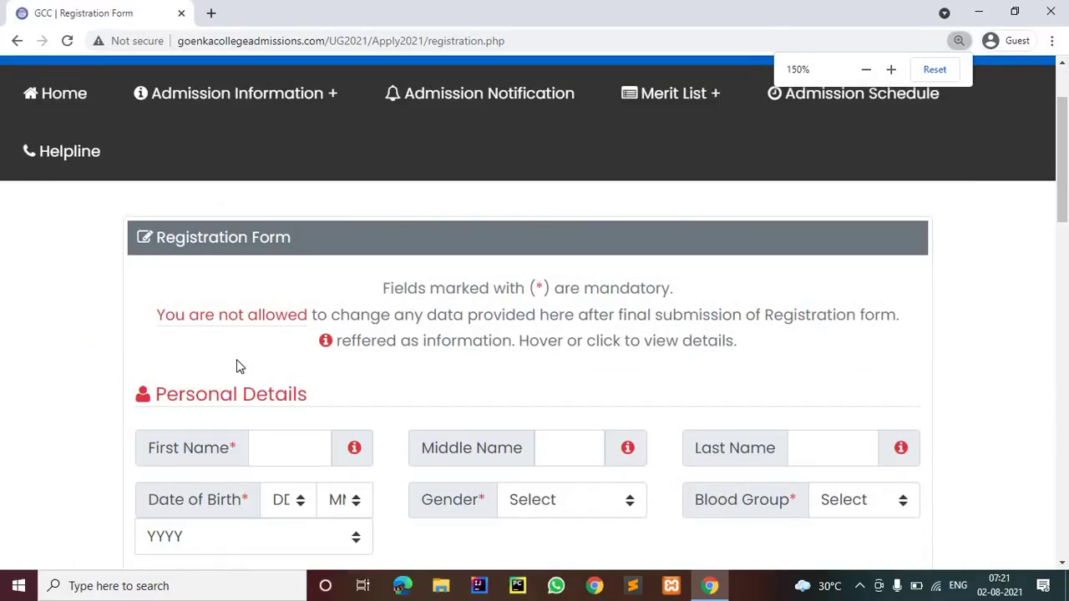
pyautogui.scroll(-2, 237, 365)
pyautogui.scroll(1, 237, 365)
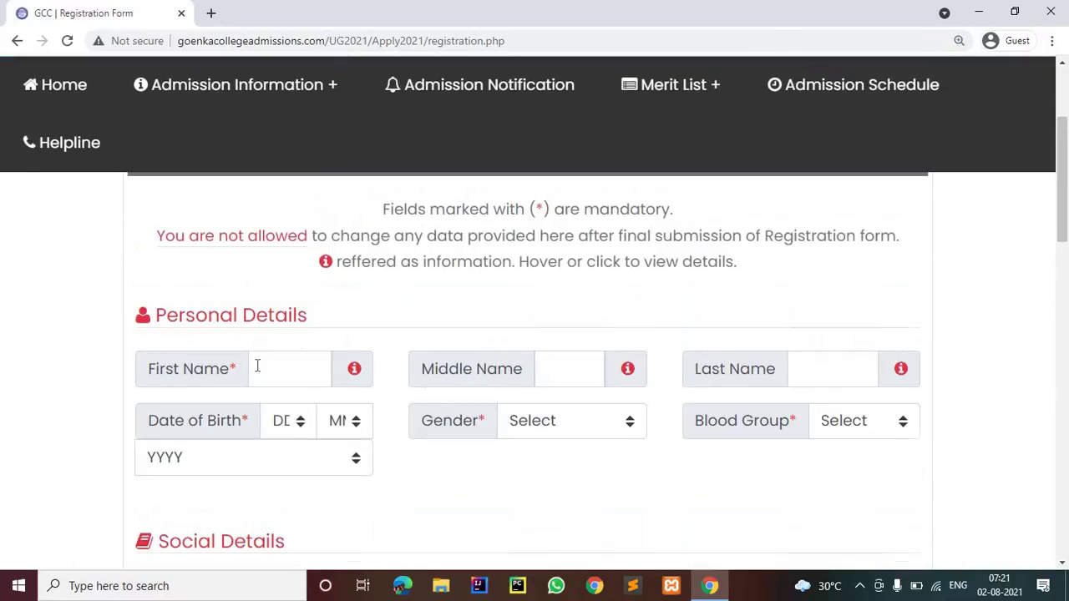
pyautogui.click(267, 370)
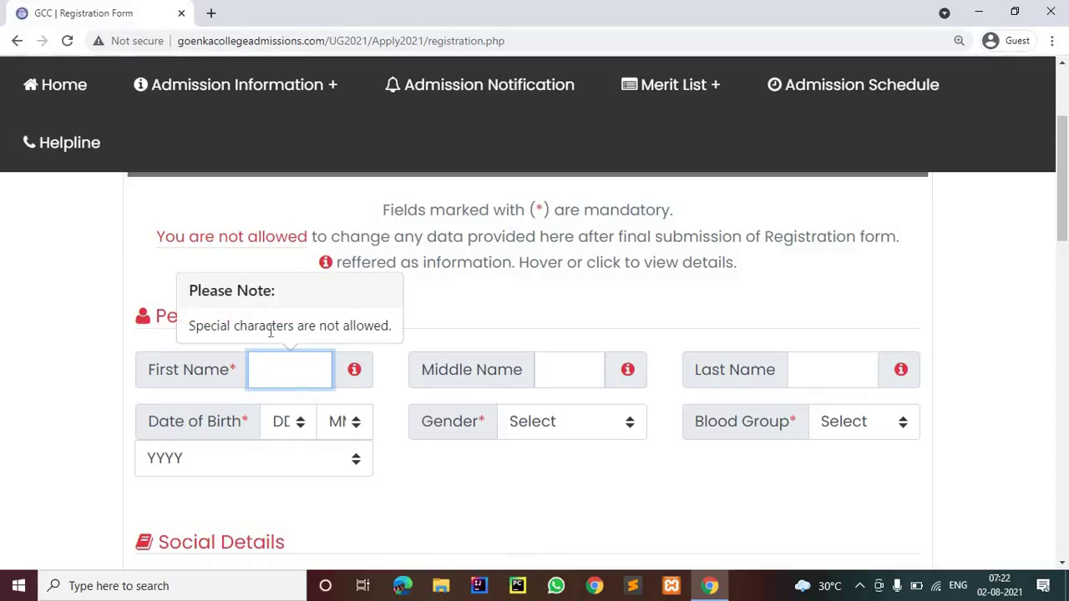
# Enter the applicant's first, middle and last name
pyautogui.press('Tab')
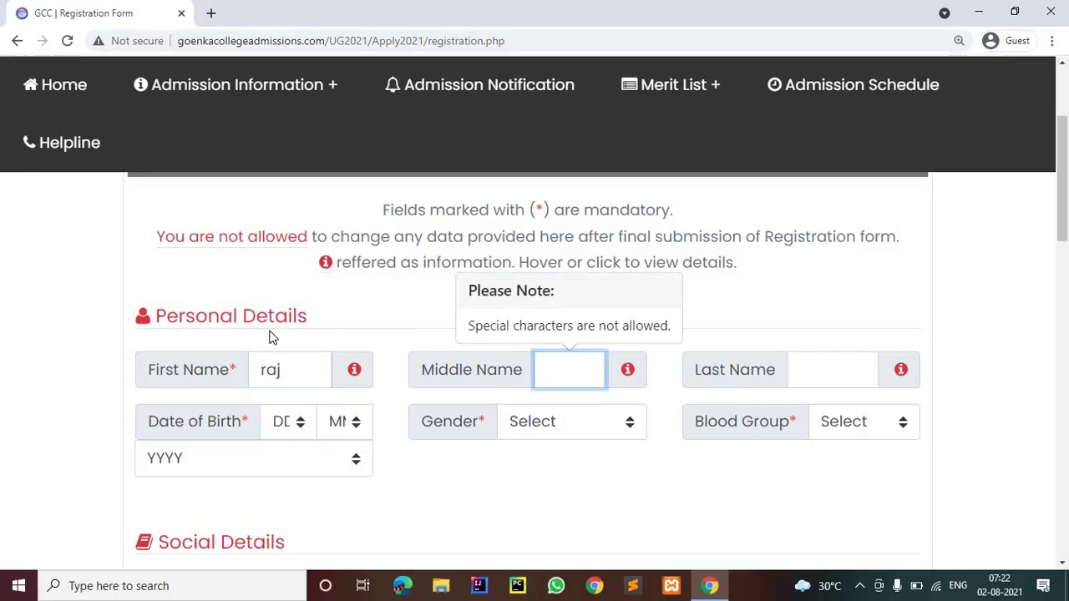
pyautogui.press('Tab')
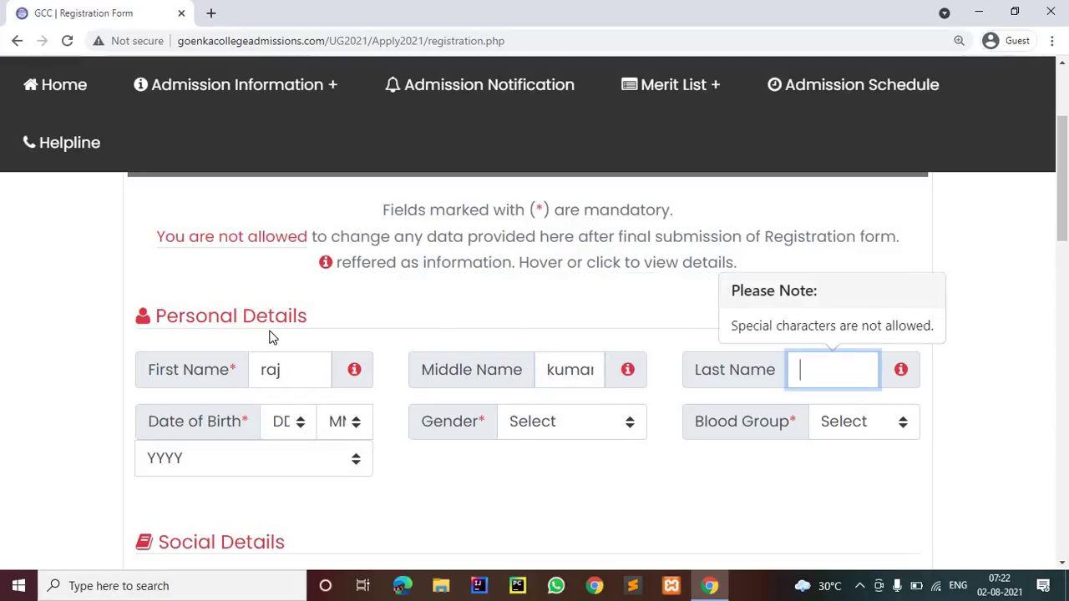
# Set Date of Birth to 03 Mar 2001
pyautogui.scroll(-2, 235, 288)
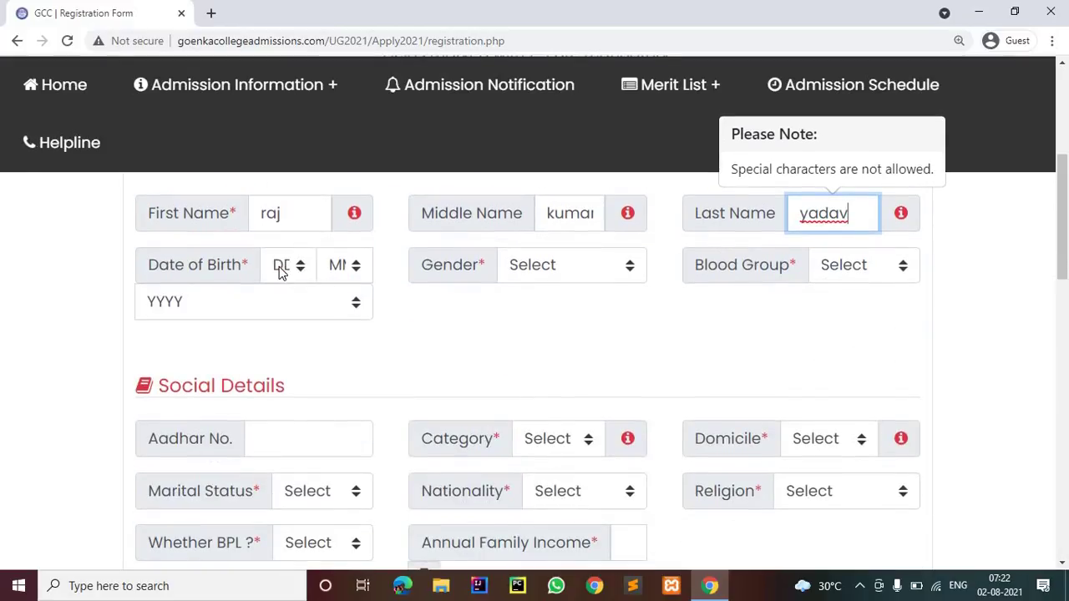
pyautogui.click(301, 268)
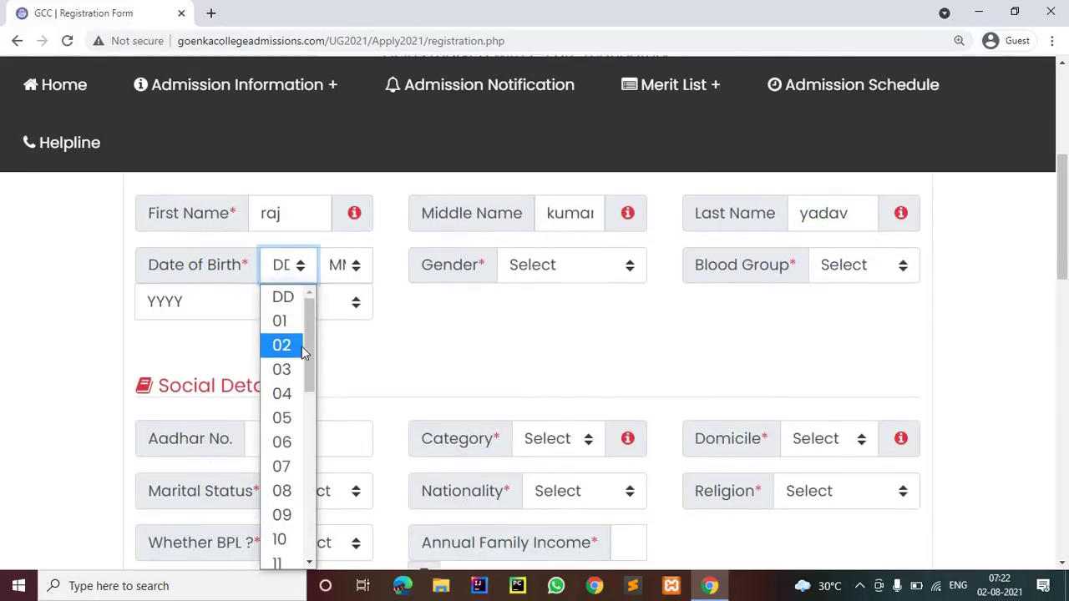
pyautogui.click(301, 370)
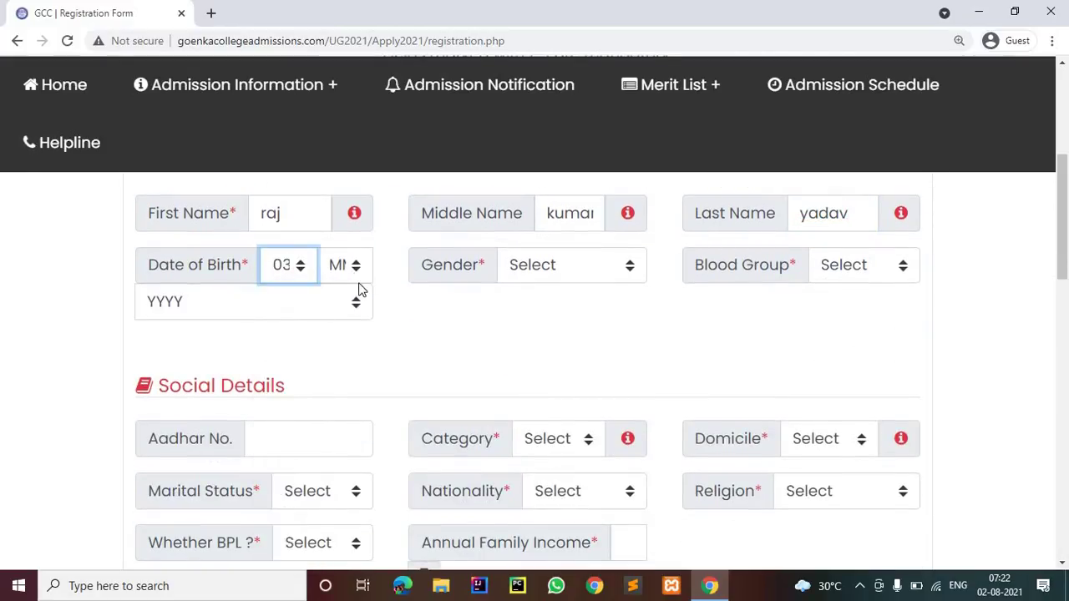
pyautogui.click(355, 278)
pyautogui.click(343, 370)
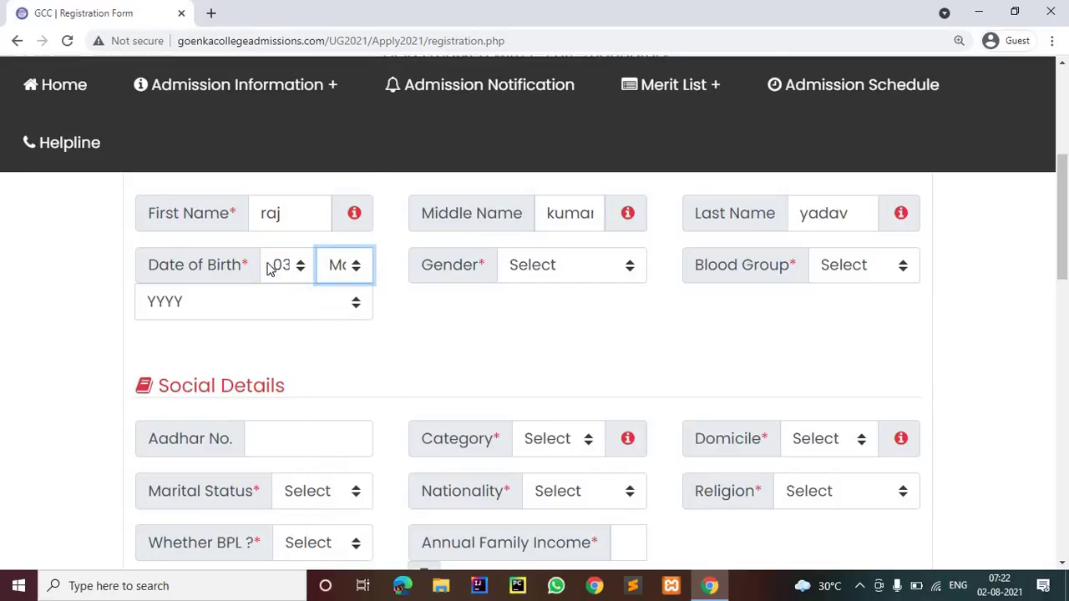
pyautogui.click(275, 303)
pyautogui.scroll(-7, 279, 236)
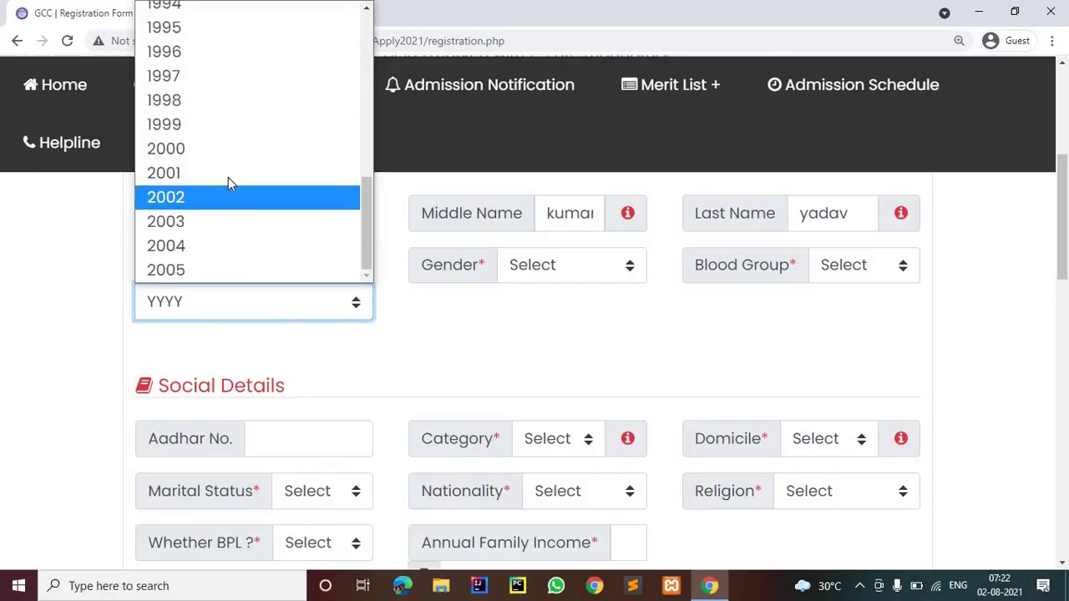
pyautogui.click(231, 177)
# Set Gender to Male and Blood Group to B+
pyautogui.click(546, 266)
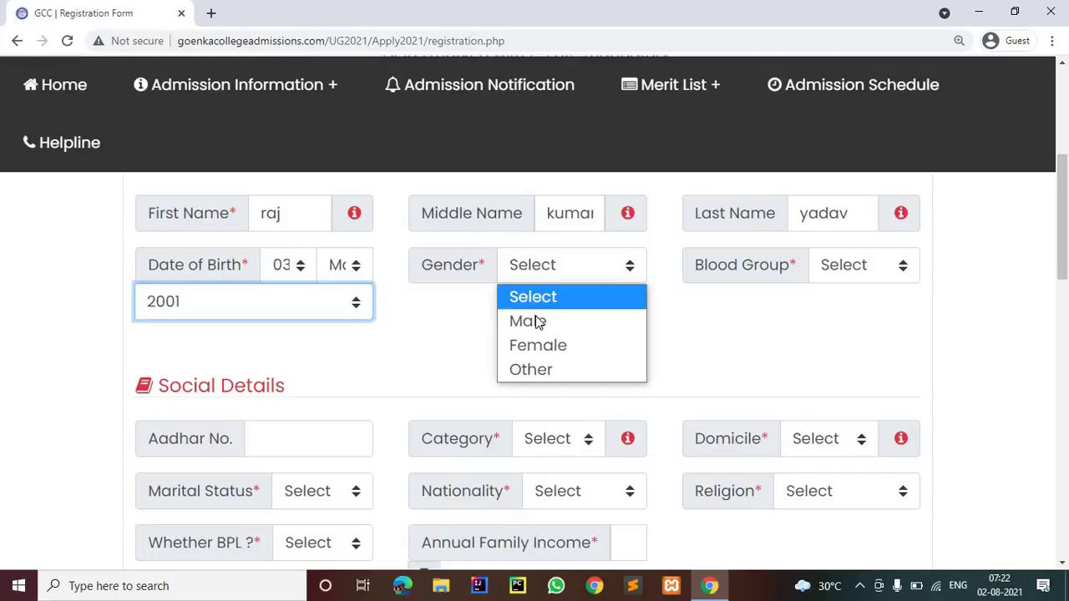
pyautogui.click(546, 322)
pyautogui.click(835, 265)
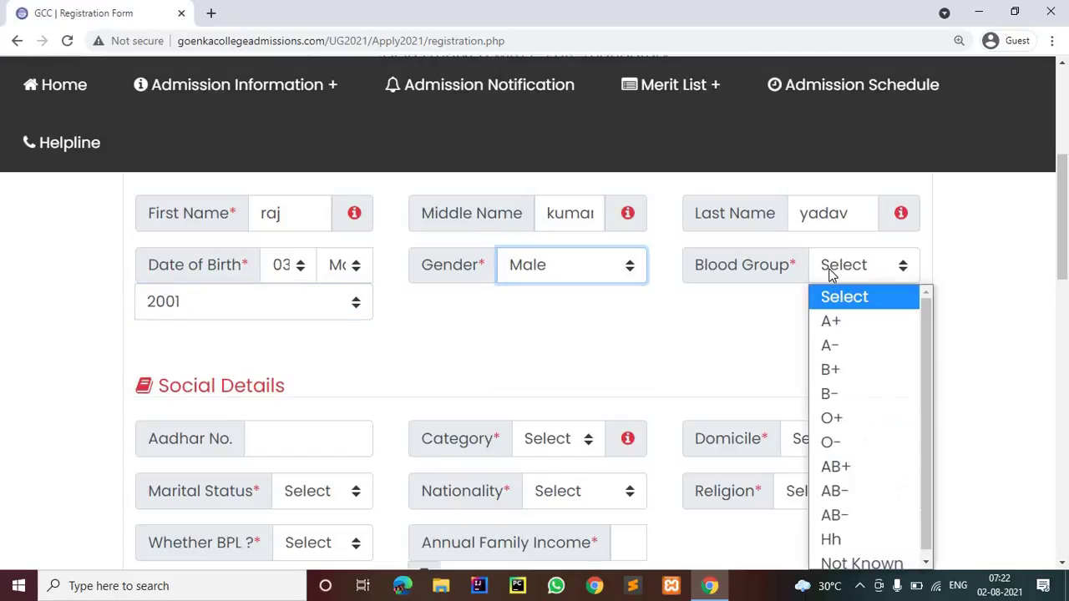
pyautogui.scroll(-2, 831, 269)
pyautogui.scroll(-1, 829, 269)
pyautogui.scroll(1, 830, 232)
pyautogui.click(840, 264)
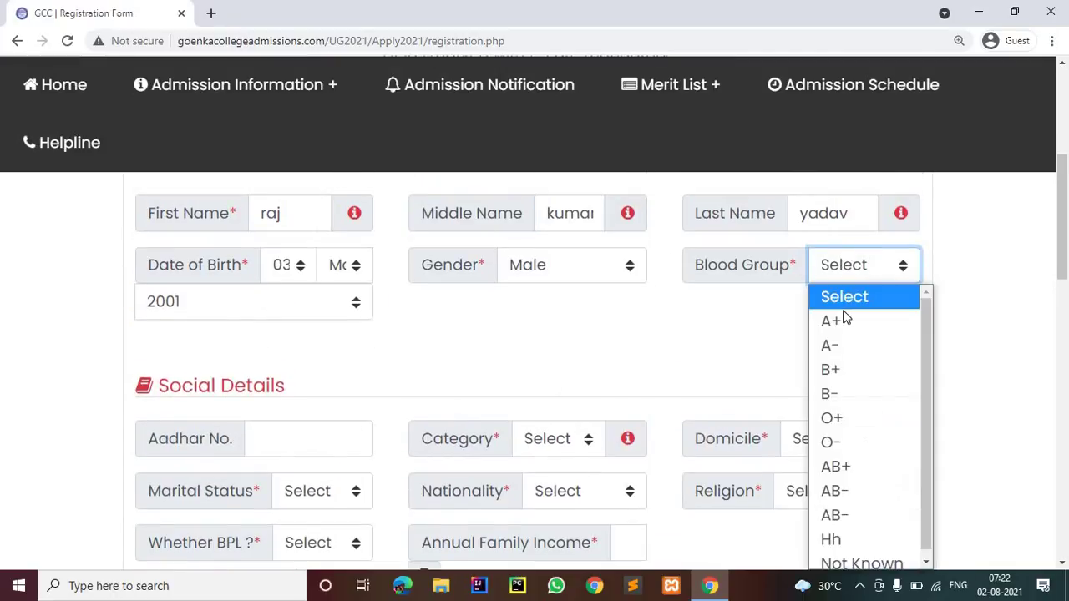
pyautogui.scroll(-1, 823, 505)
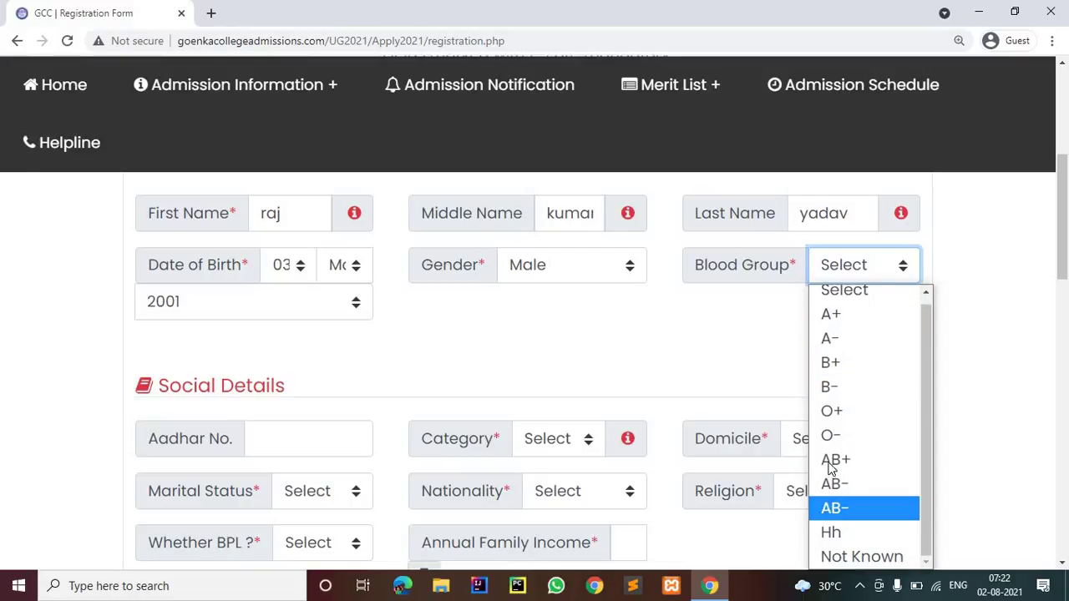
pyautogui.click(831, 364)
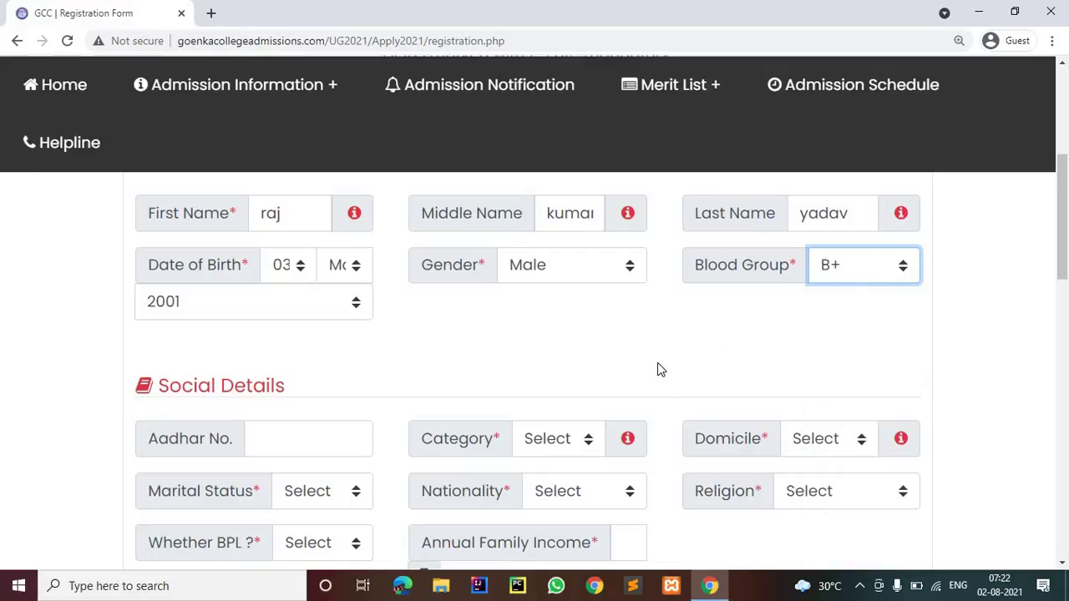
pyautogui.scroll(-2, 322, 320)
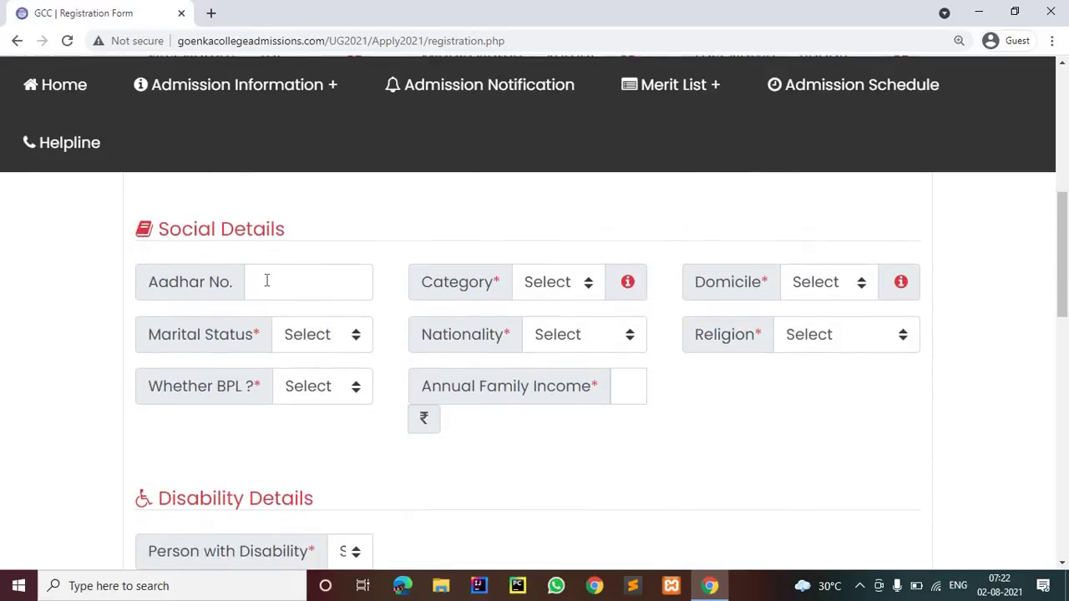
# Enter the applicant's Aadhaar number and set Category to General
pyautogui.click(267, 280)
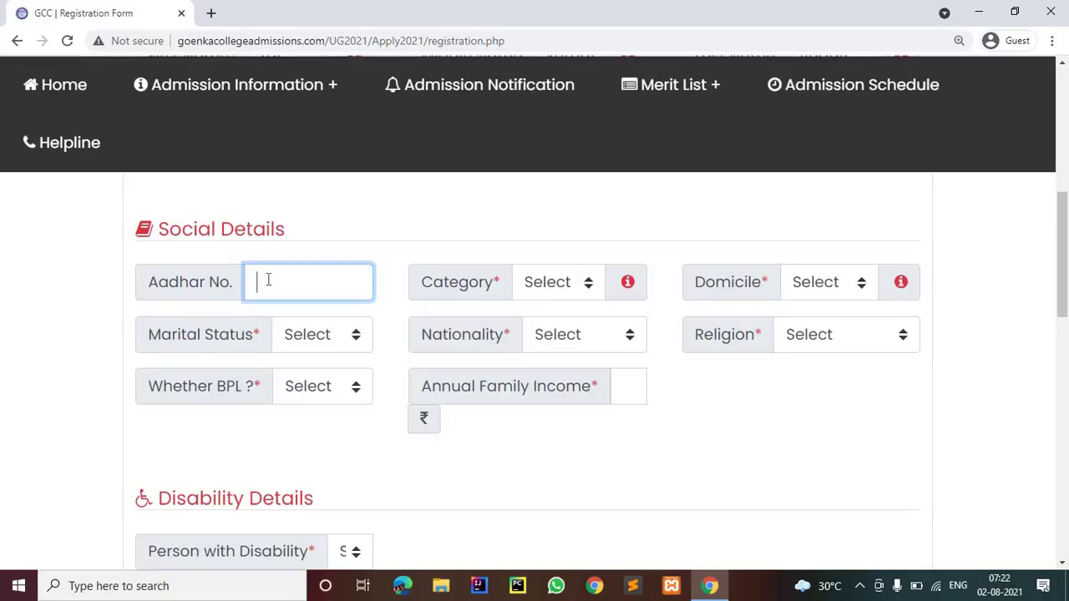
pyautogui.write('565656565656')
pyautogui.click(583, 283)
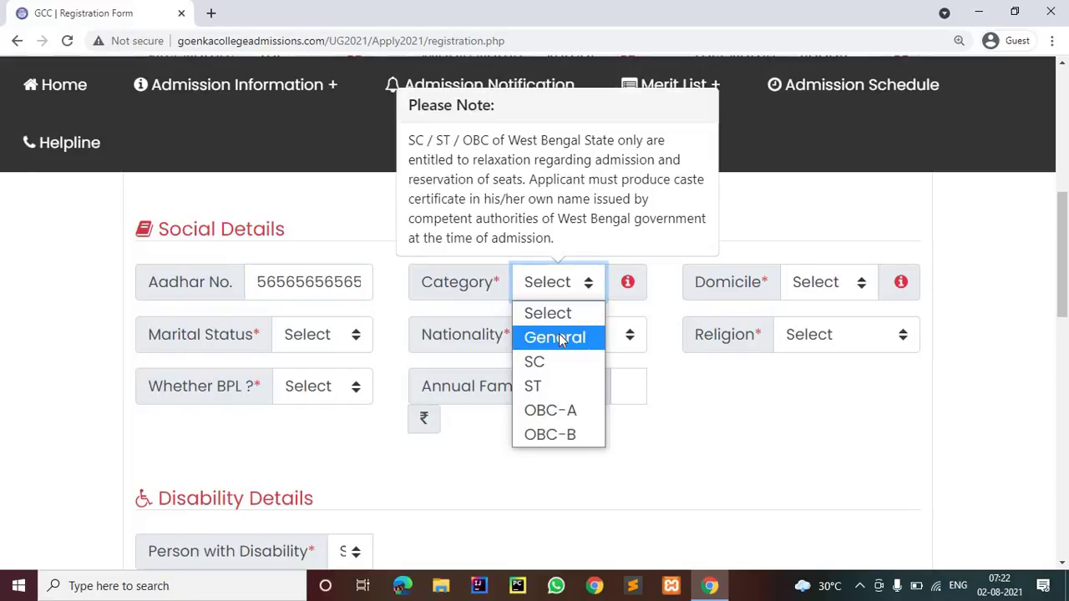
pyautogui.click(559, 337)
# Set Domicile to West Bengal and Marital Status to Unmarried
pyautogui.click(831, 288)
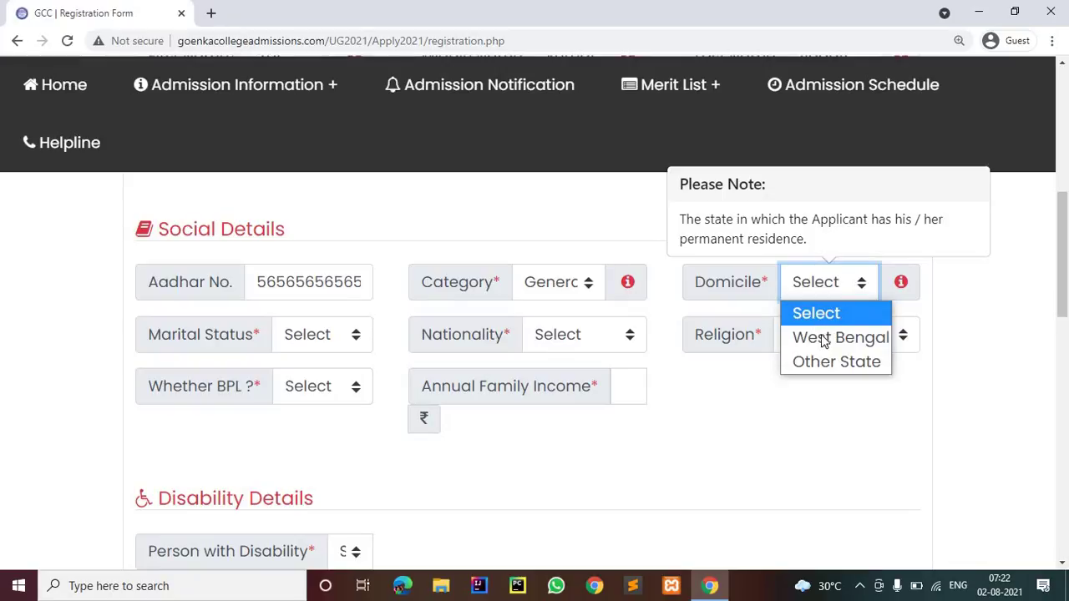
pyautogui.click(810, 338)
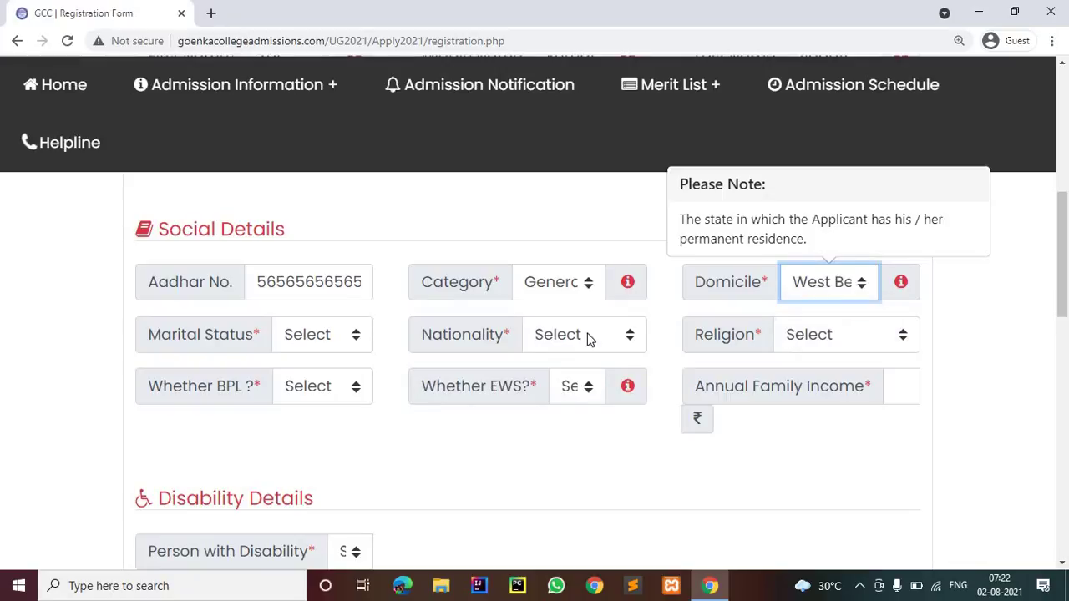
pyautogui.click(328, 334)
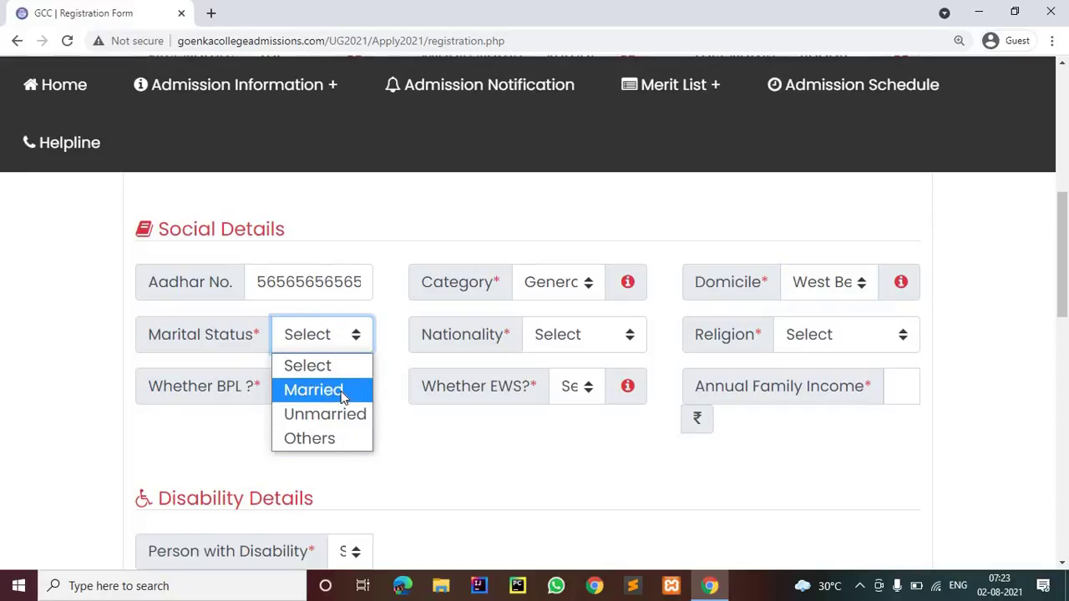
pyautogui.click(339, 390)
pyautogui.click(346, 333)
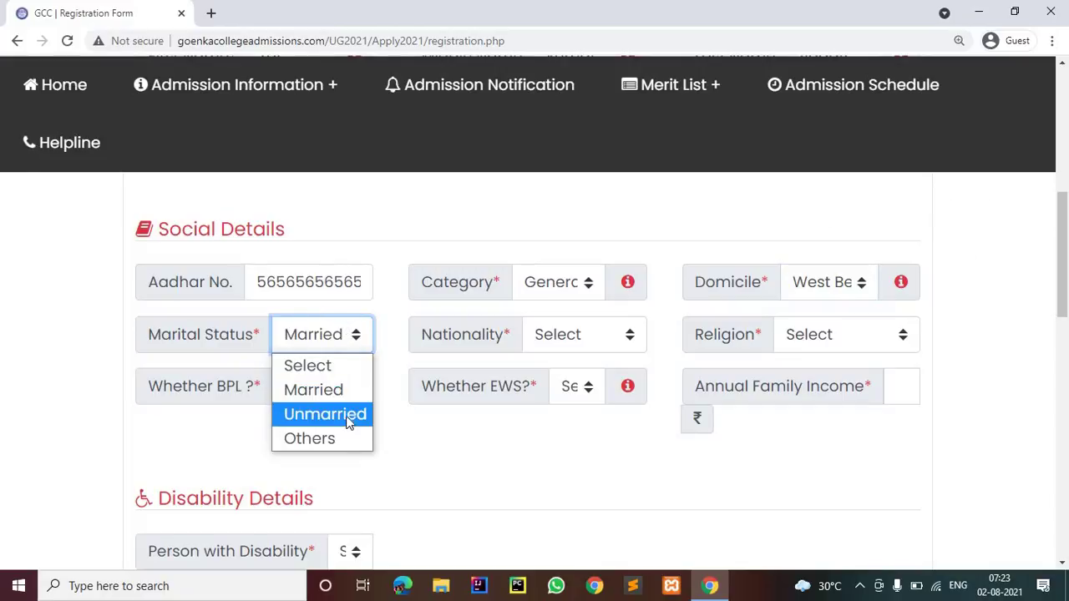
pyautogui.click(349, 409)
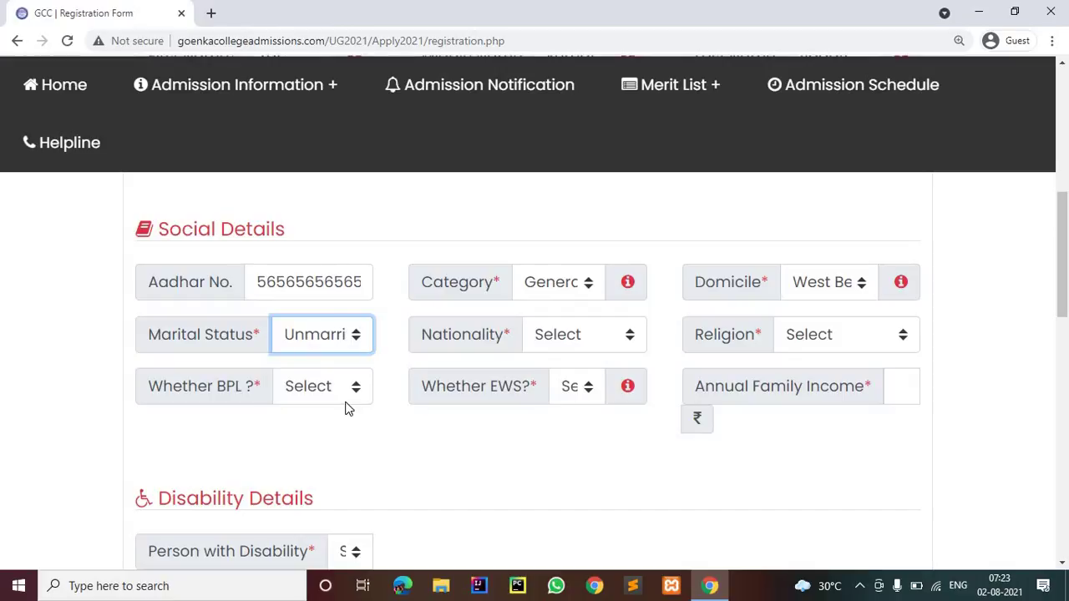
# Set Nationality Indian, Religion Hinduism, and answer No for BPL and EWS
pyautogui.click(584, 342)
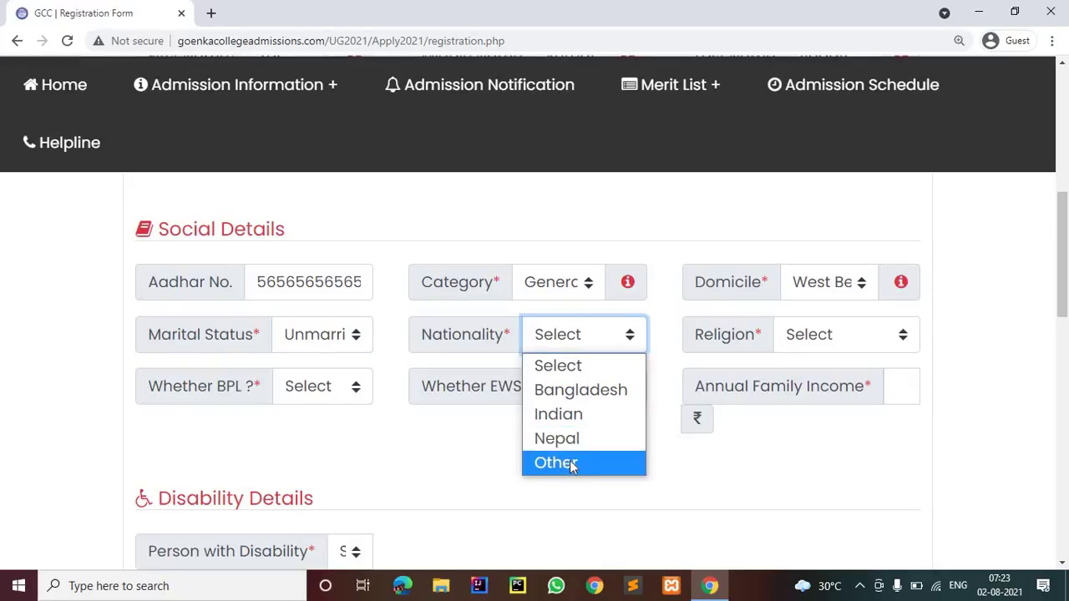
pyautogui.click(579, 416)
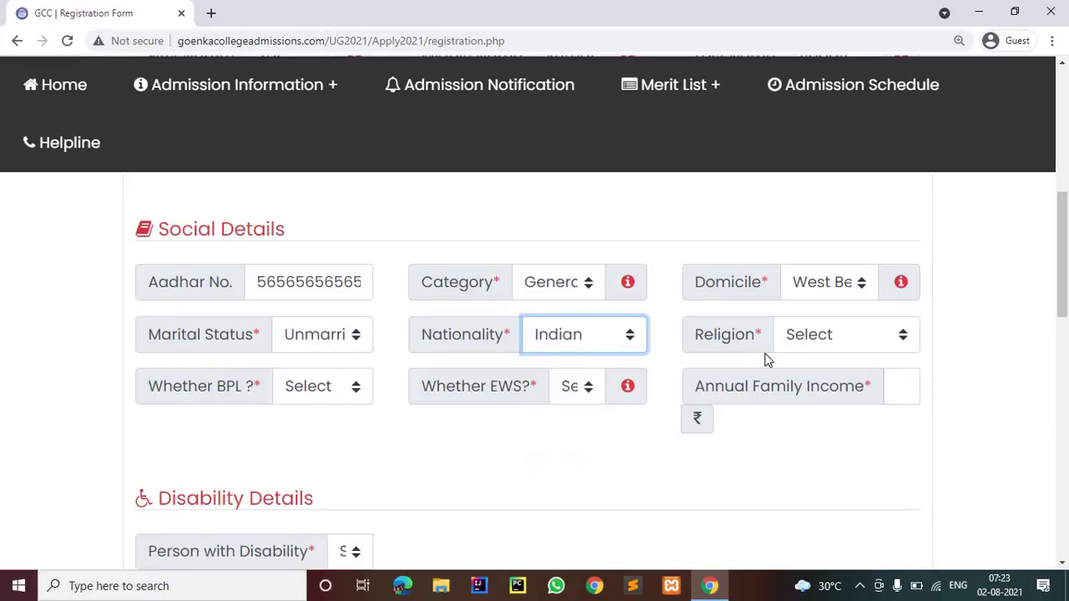
pyautogui.click(839, 336)
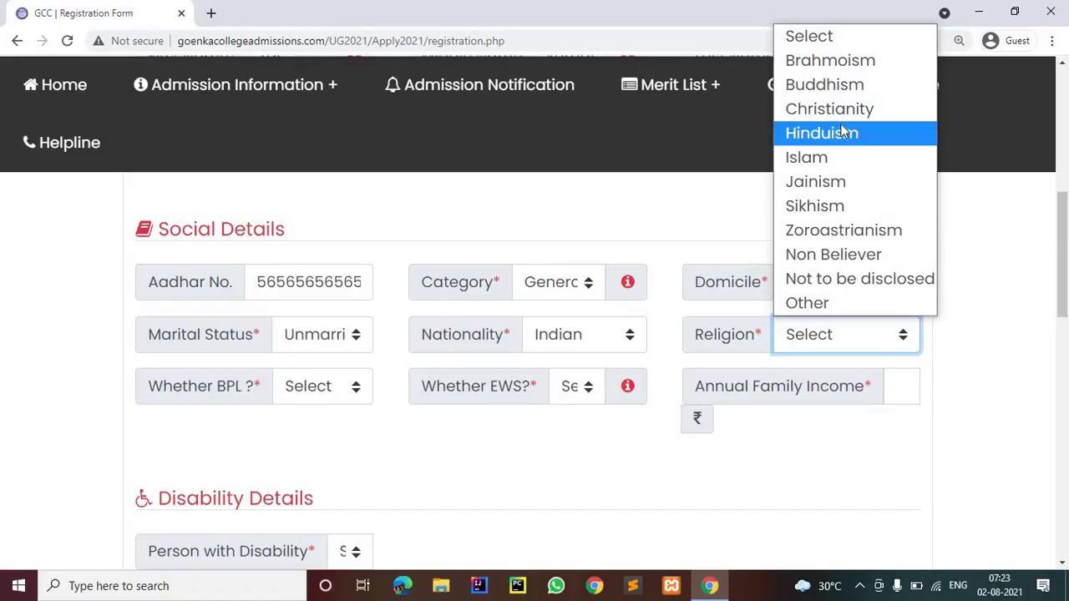
pyautogui.click(847, 135)
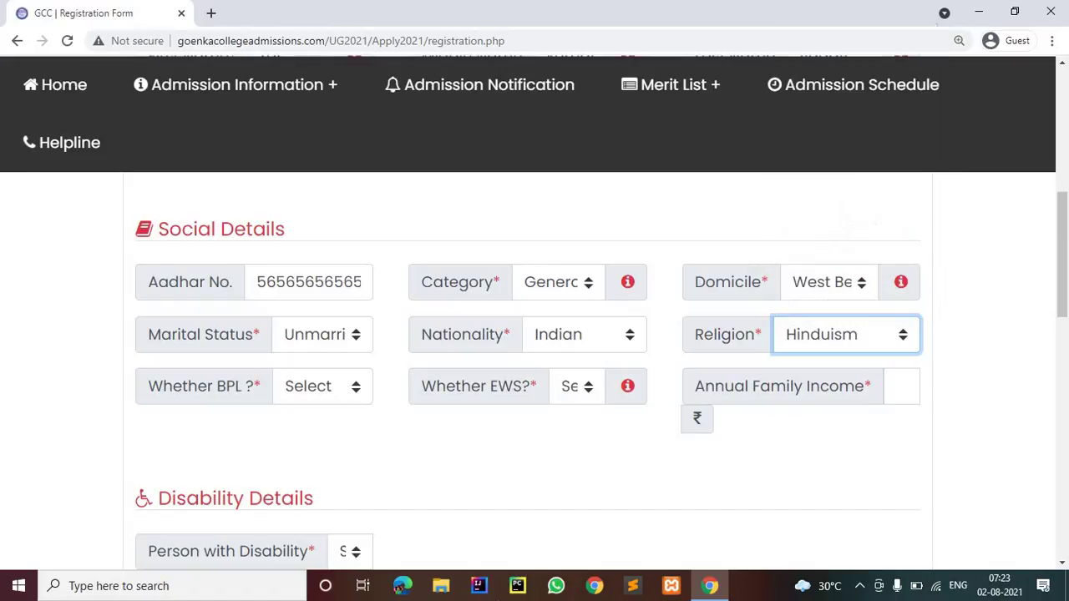
pyautogui.click(305, 398)
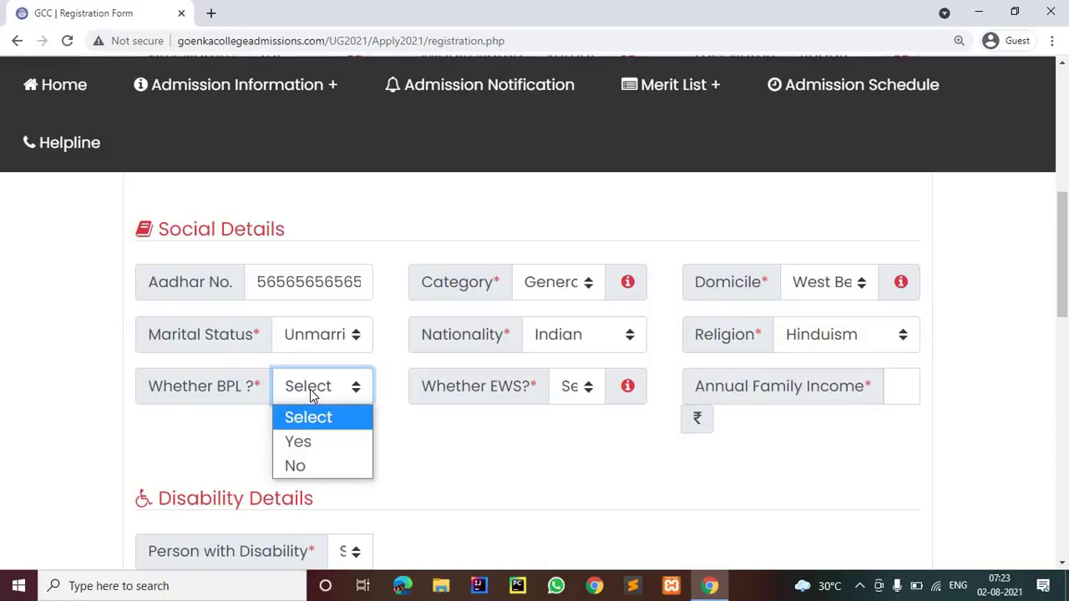
pyautogui.click(300, 466)
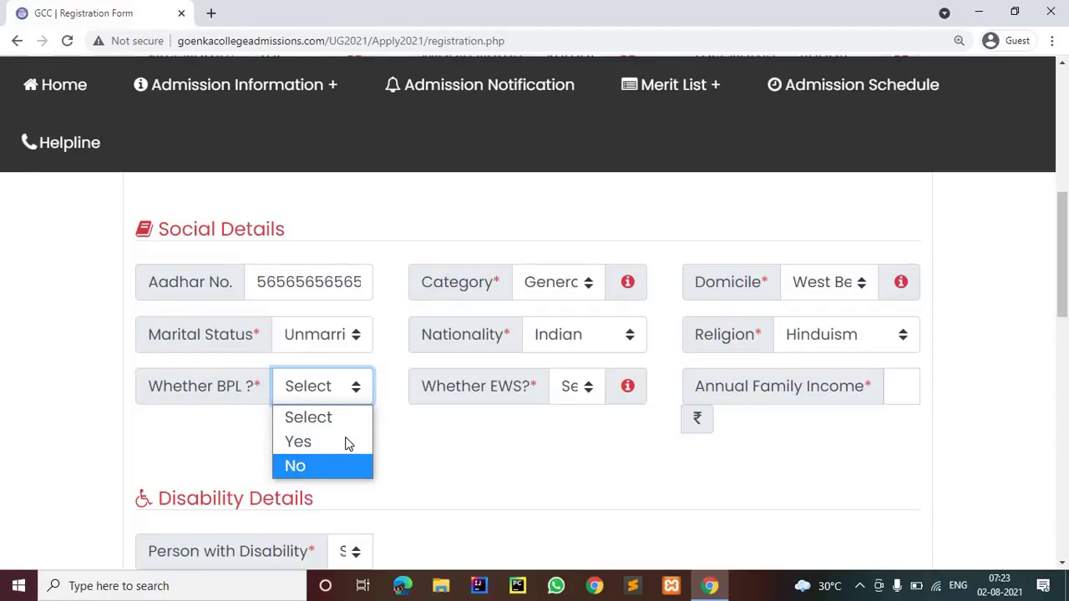
pyautogui.click(583, 394)
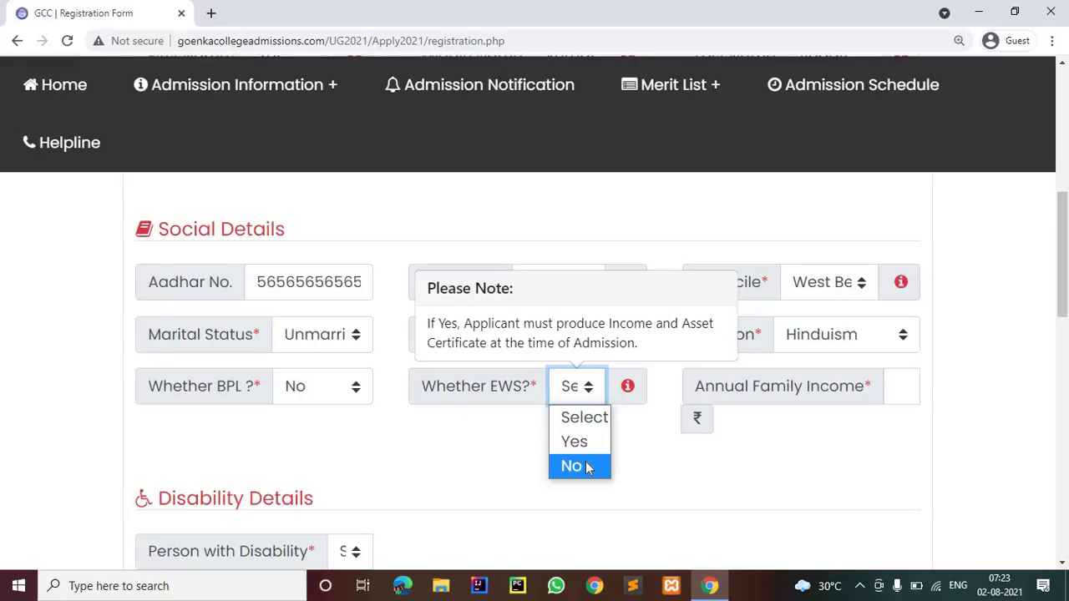
pyautogui.click(587, 468)
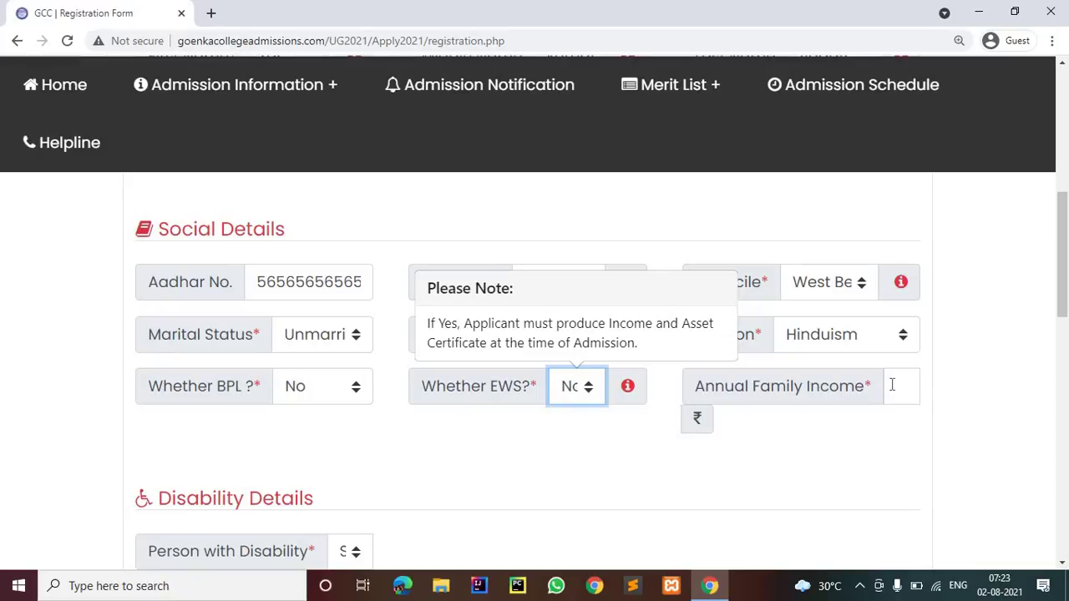
# Enter Annual Family Income 200000 and set Person with Disability to No
pyautogui.click(893, 385)
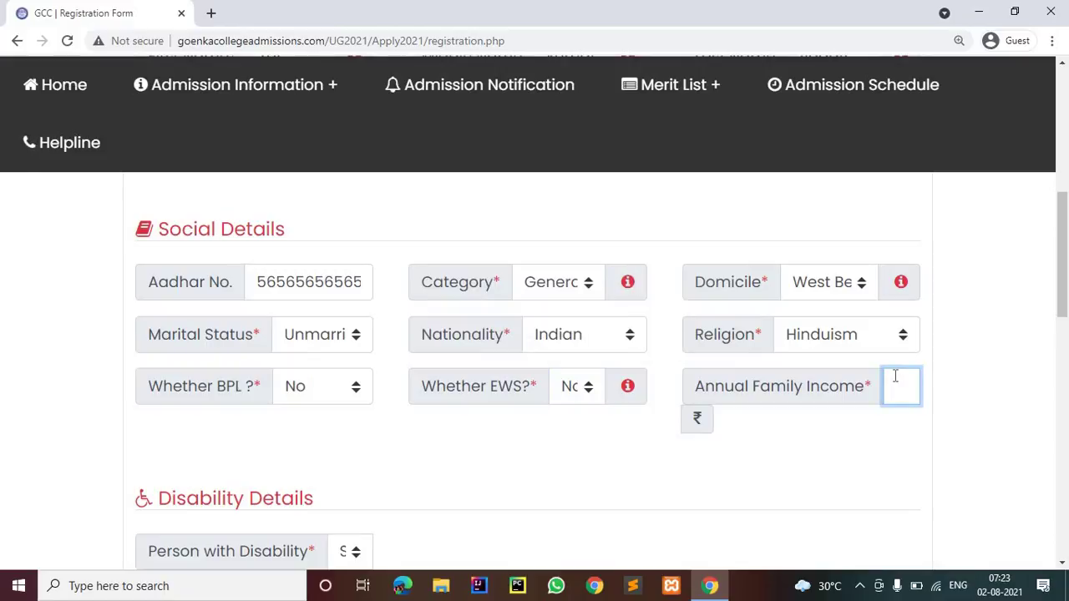
pyautogui.write('200')
pyautogui.hotkey('ctrl', '-')
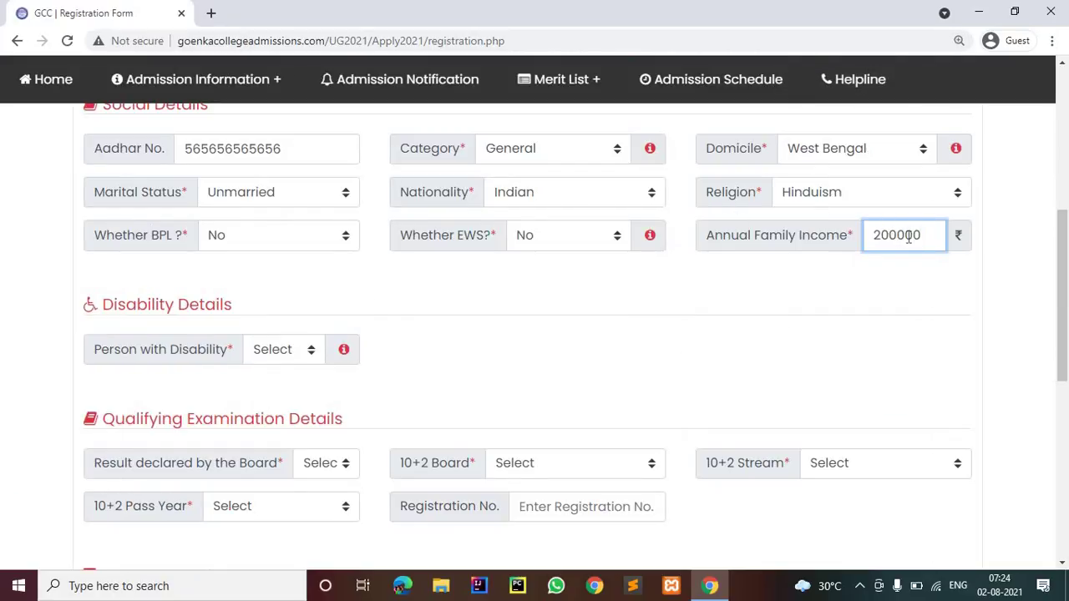
pyautogui.scroll(-2, 309, 365)
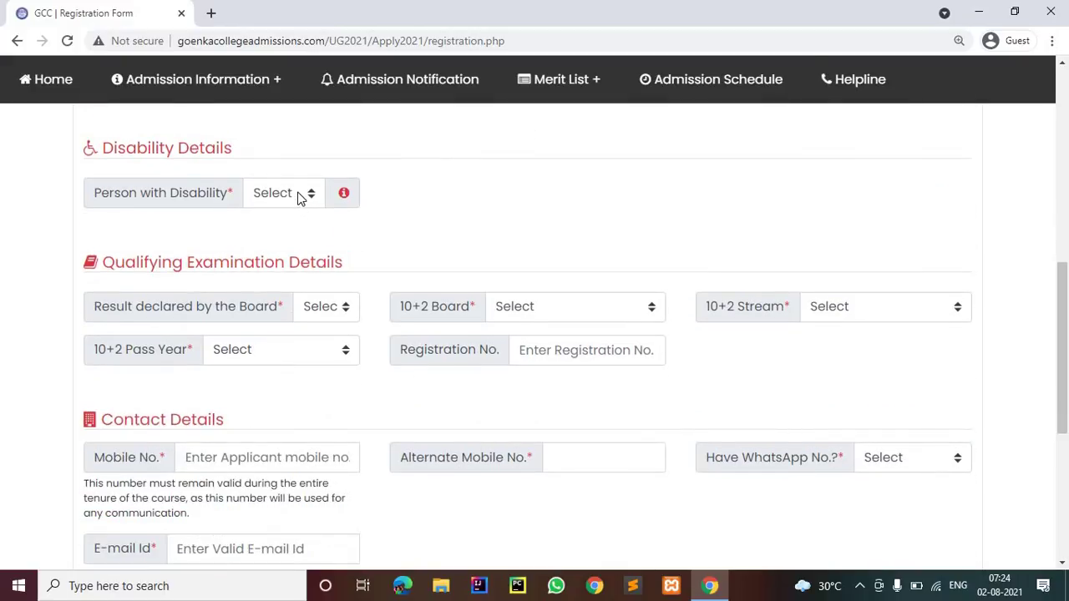
pyautogui.click(298, 205)
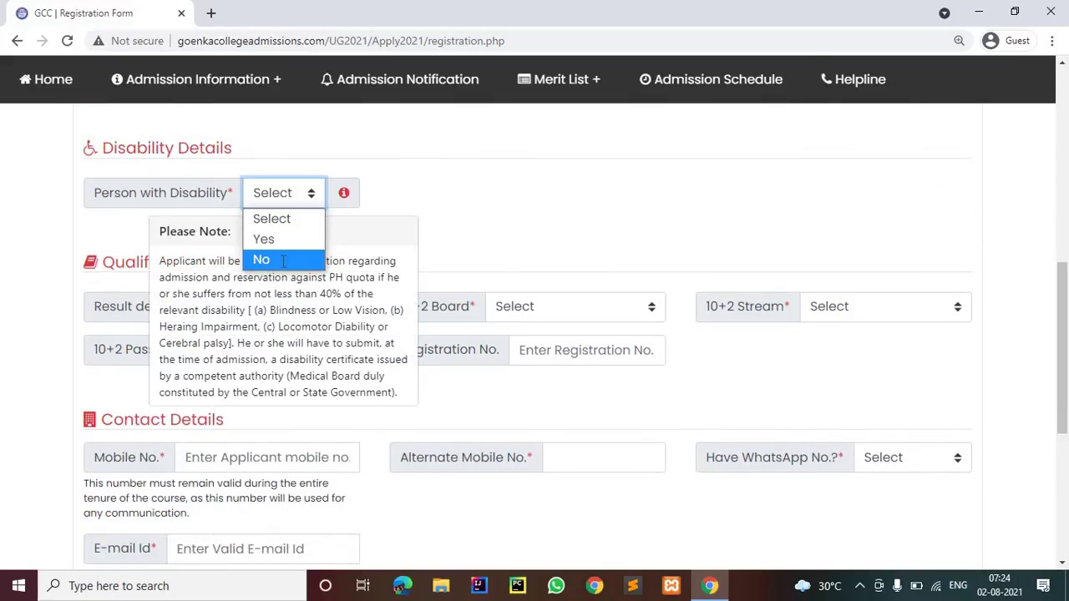
pyautogui.click(283, 261)
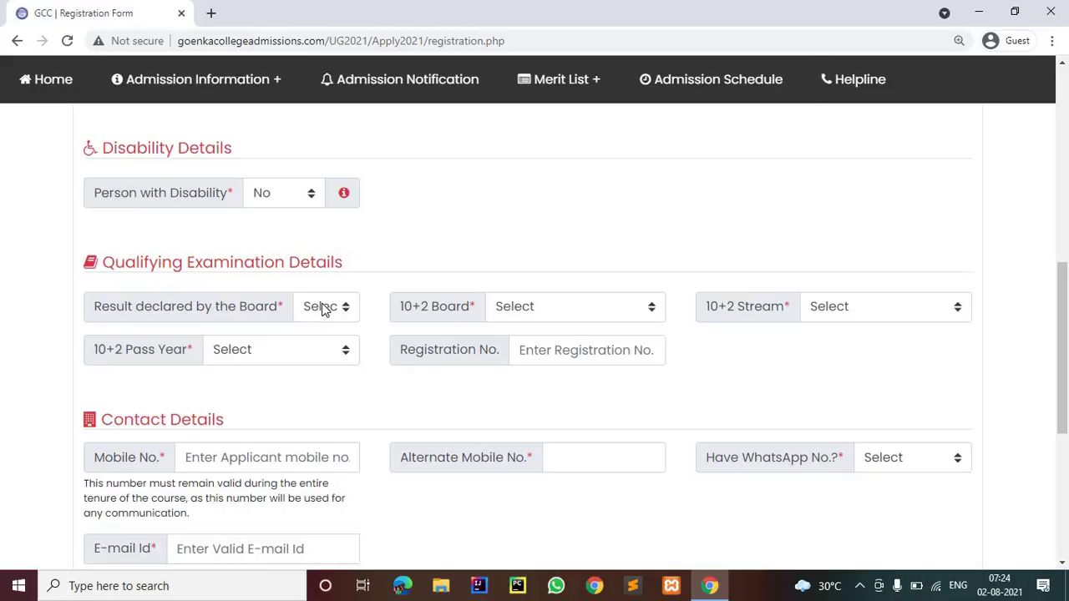
pyautogui.click(324, 309)
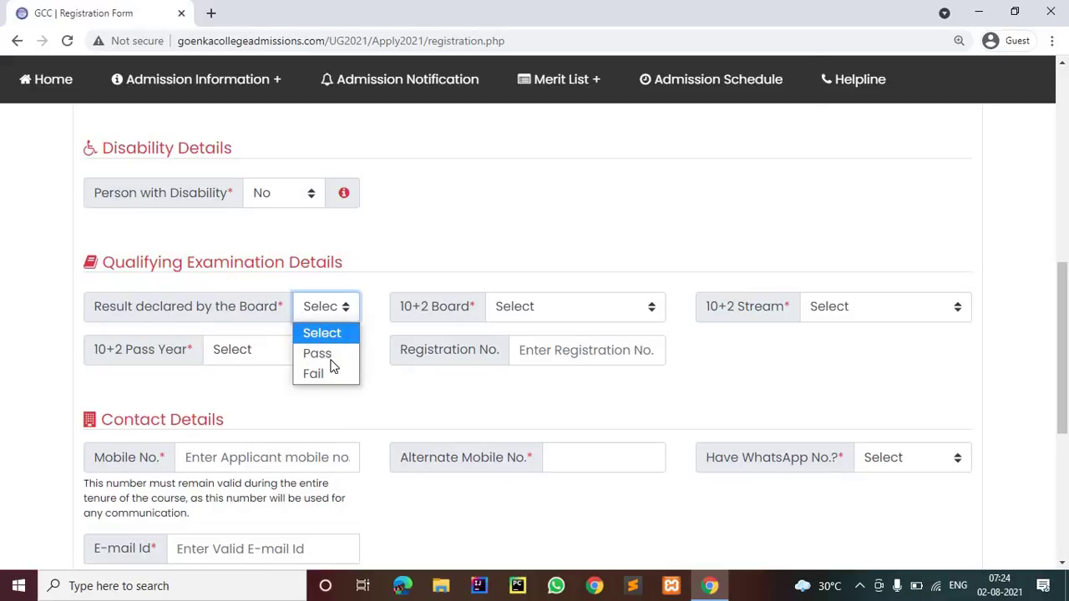
# Set the board result to Pass and the 10+2 board to W.B.C.H.S.E
pyautogui.press('Return')
pyautogui.click(539, 303)
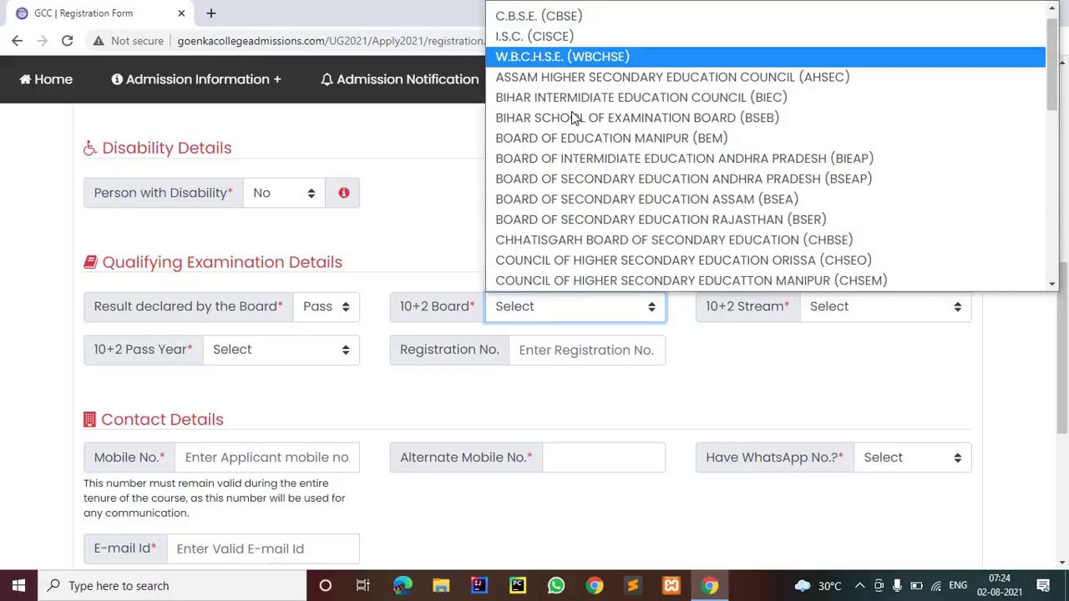
pyautogui.scroll(-5, 572, 117)
pyautogui.scroll(5, 571, 112)
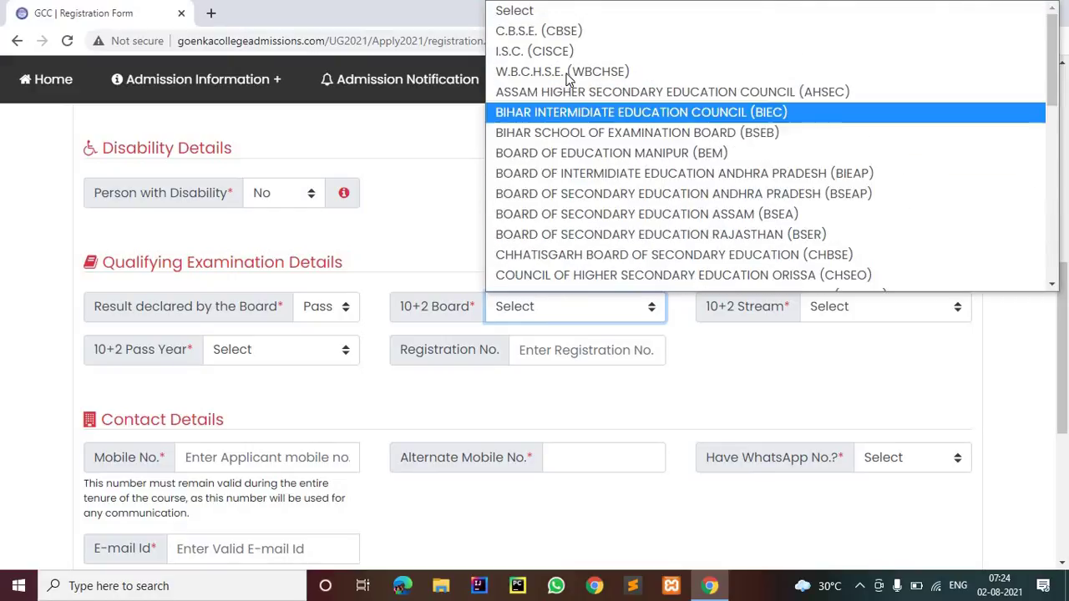
pyautogui.scroll(-5, 543, 71)
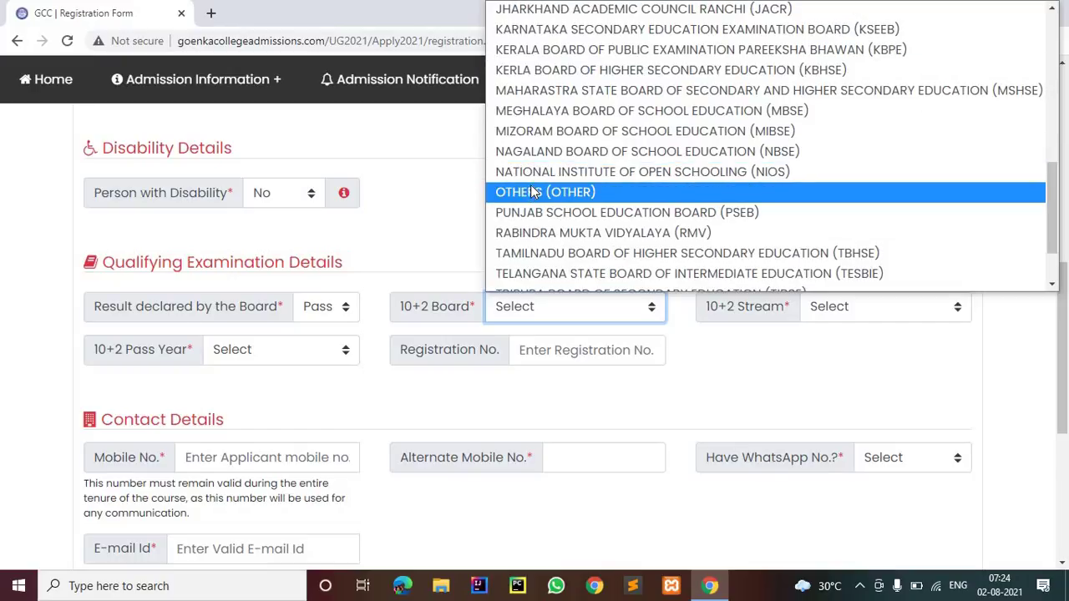
pyautogui.scroll(5, 535, 175)
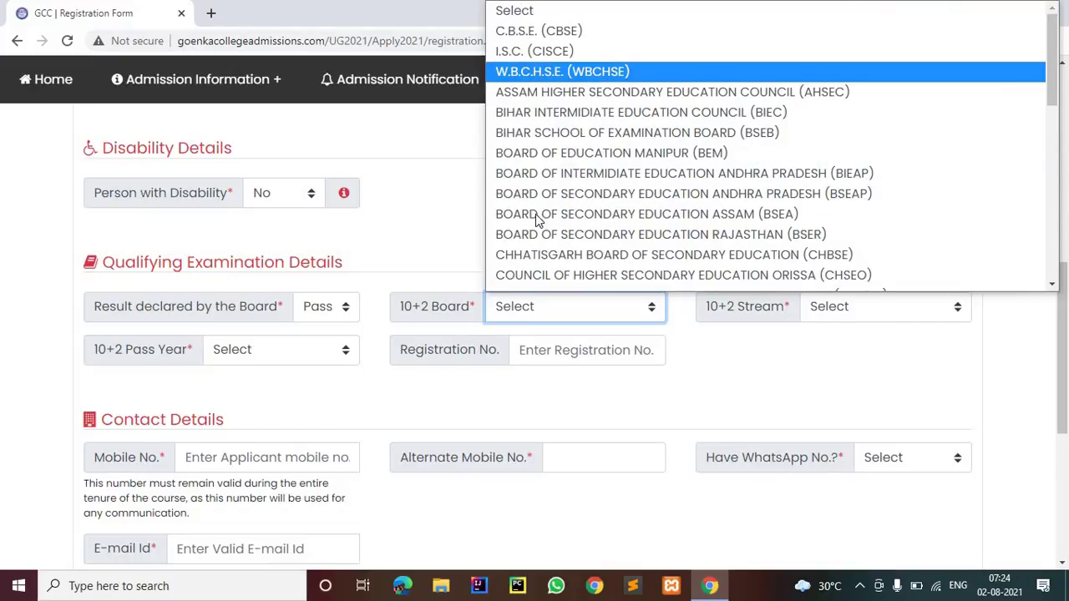
pyautogui.press('Return')
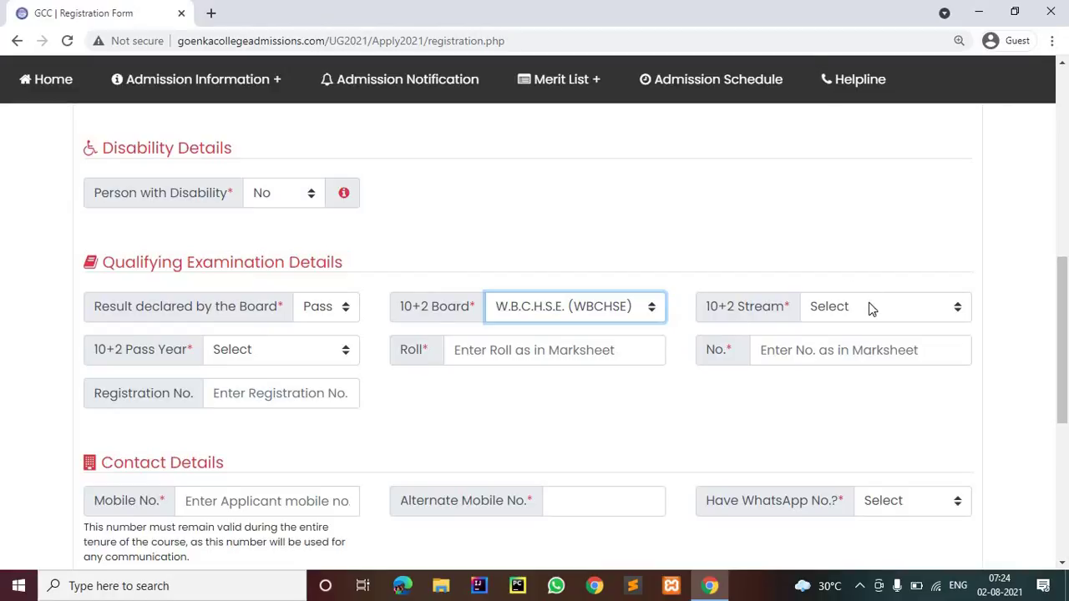
# Set the 10+2 stream to Commerce and the pass year to 2021
pyautogui.click(870, 307)
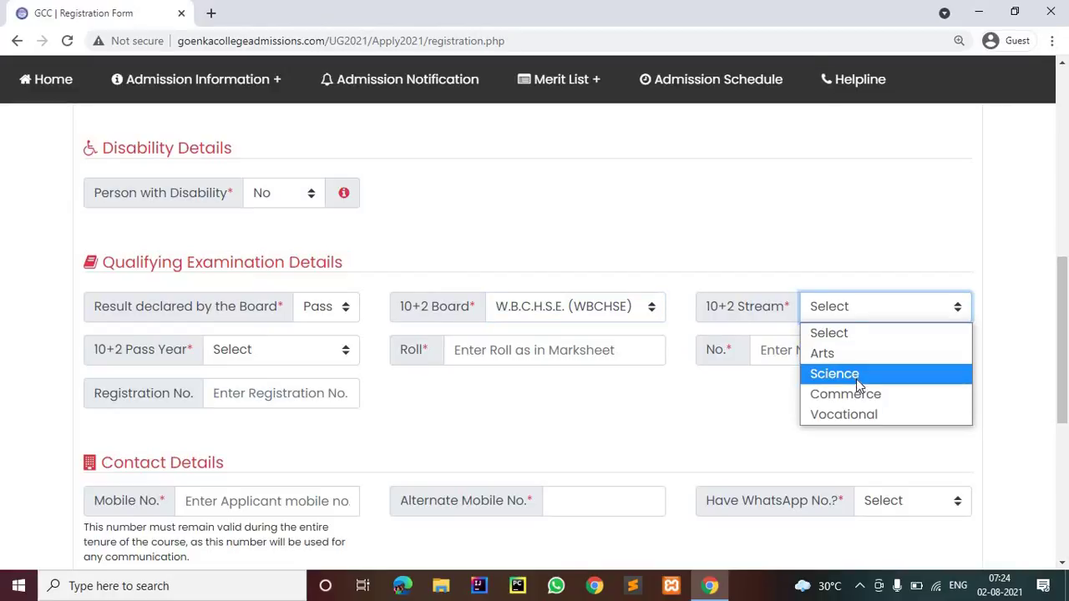
pyautogui.click(856, 381)
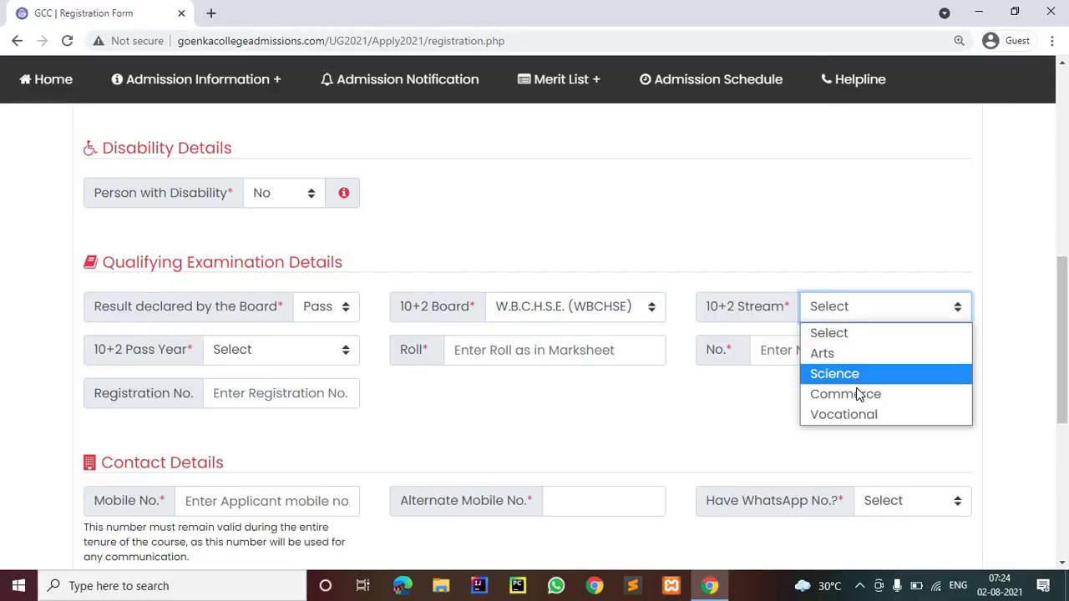
pyautogui.click(950, 306)
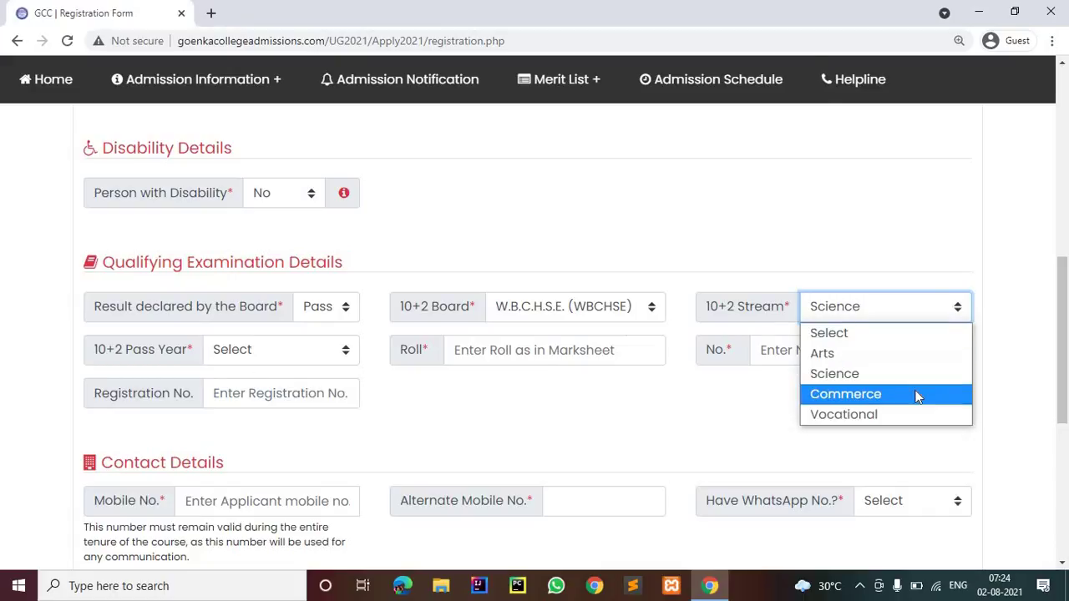
pyautogui.click(917, 396)
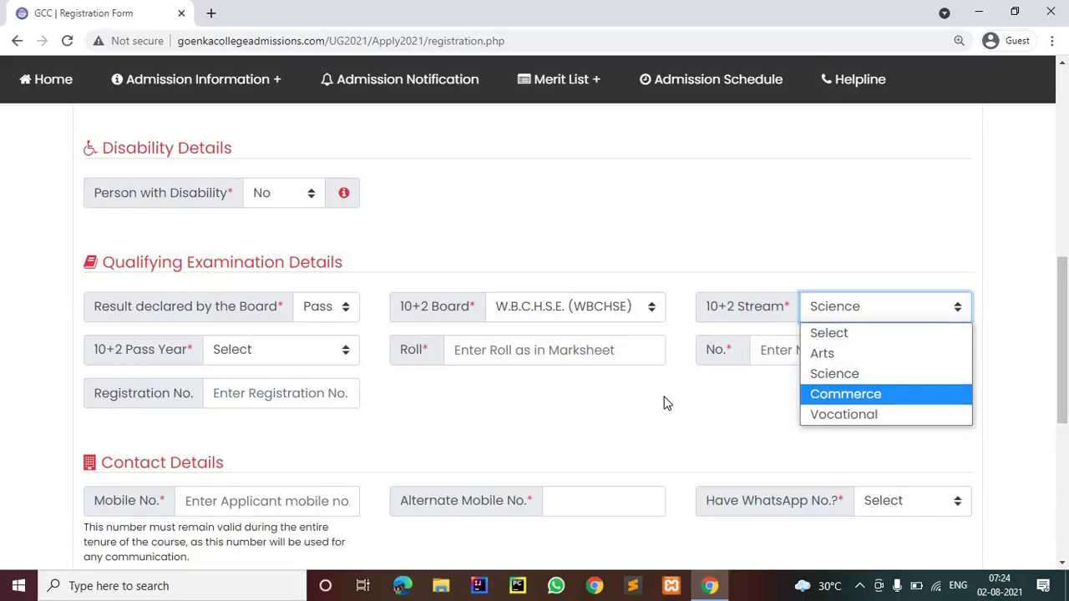
pyautogui.click(316, 350)
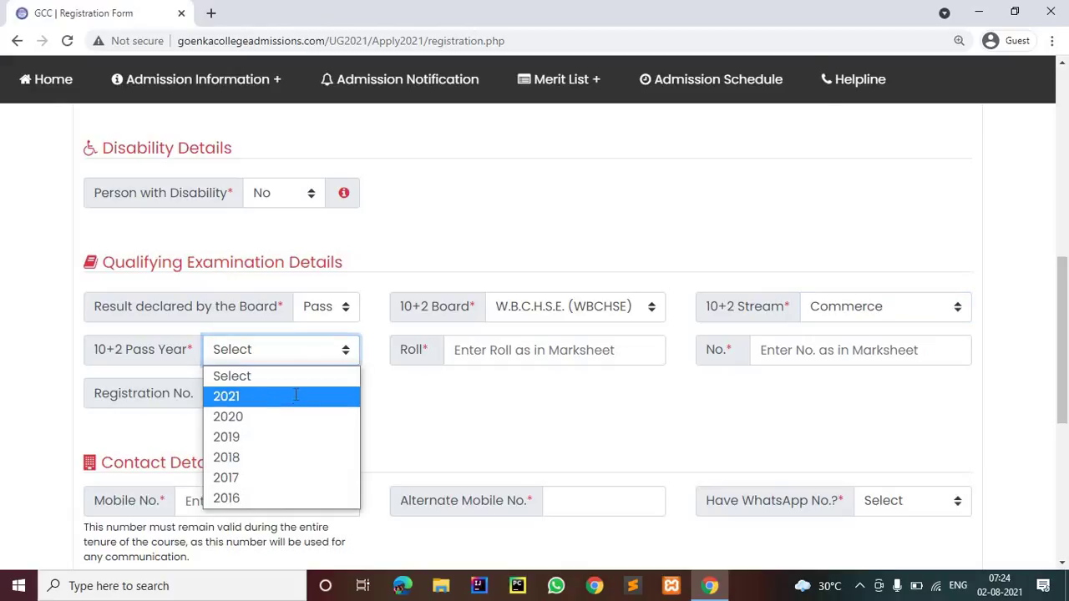
pyautogui.click(296, 395)
pyautogui.click(334, 358)
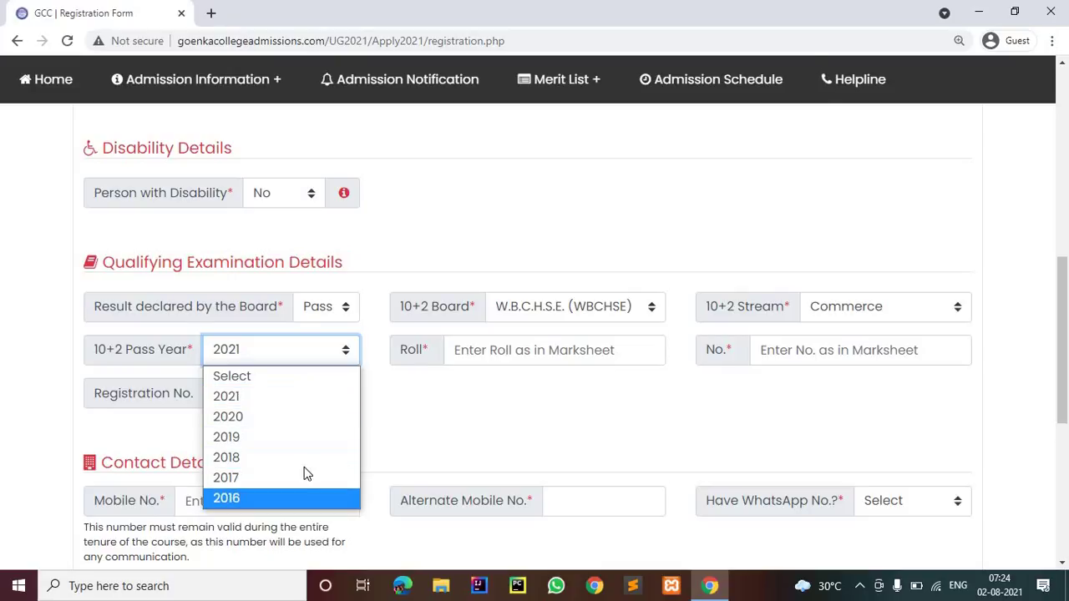
pyautogui.click(505, 351)
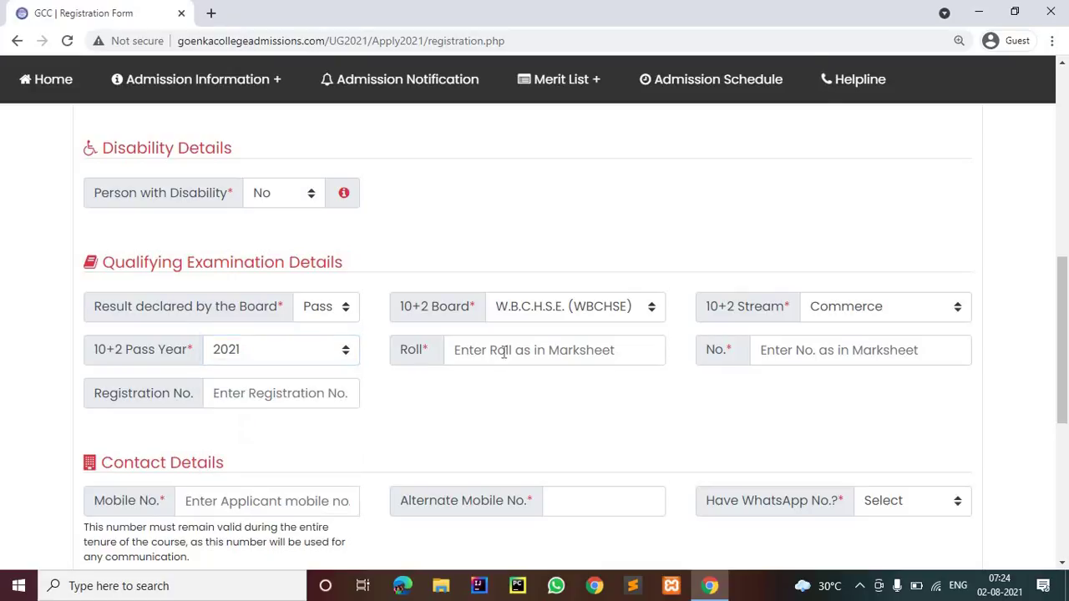
# Enter the marksheet Roll and No. values, correcting an extra digit in No
pyautogui.press('Tab')
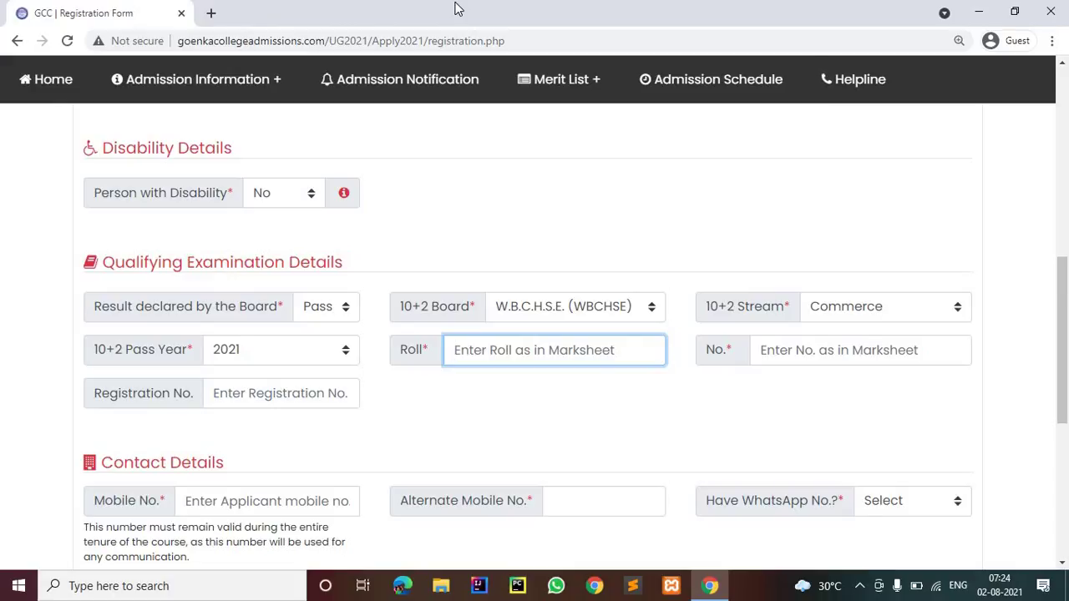
pyautogui.write('565656')
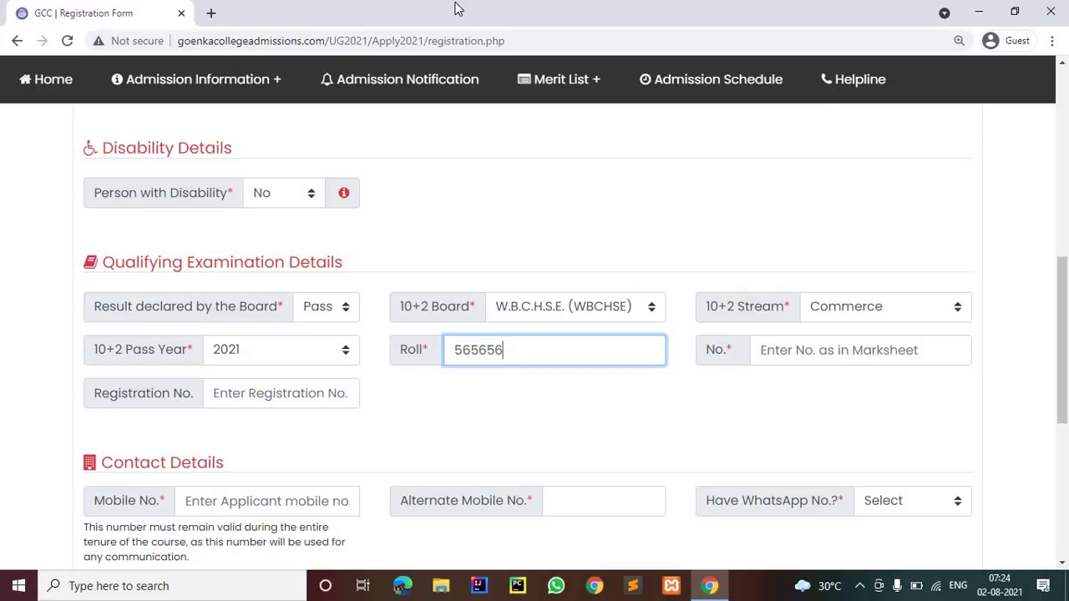
pyautogui.press('Tab')
pyautogui.write('78678')
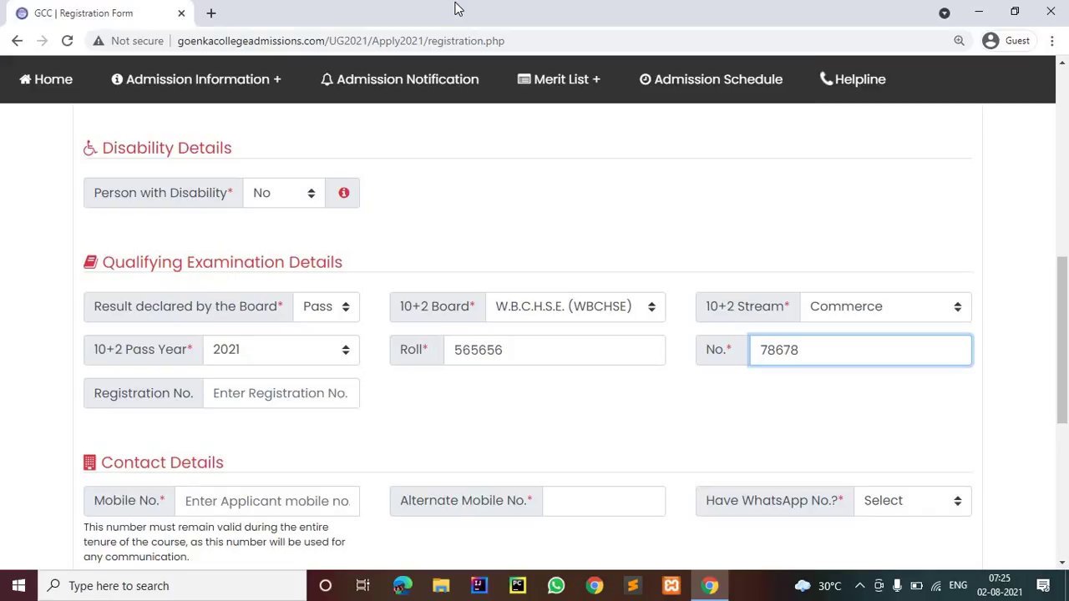
pyautogui.press('BackSpace')
# Enter the registration number, mobile number and alternate mobile number
pyautogui.click(251, 393)
pyautogui.scroll(-2, 253, 404)
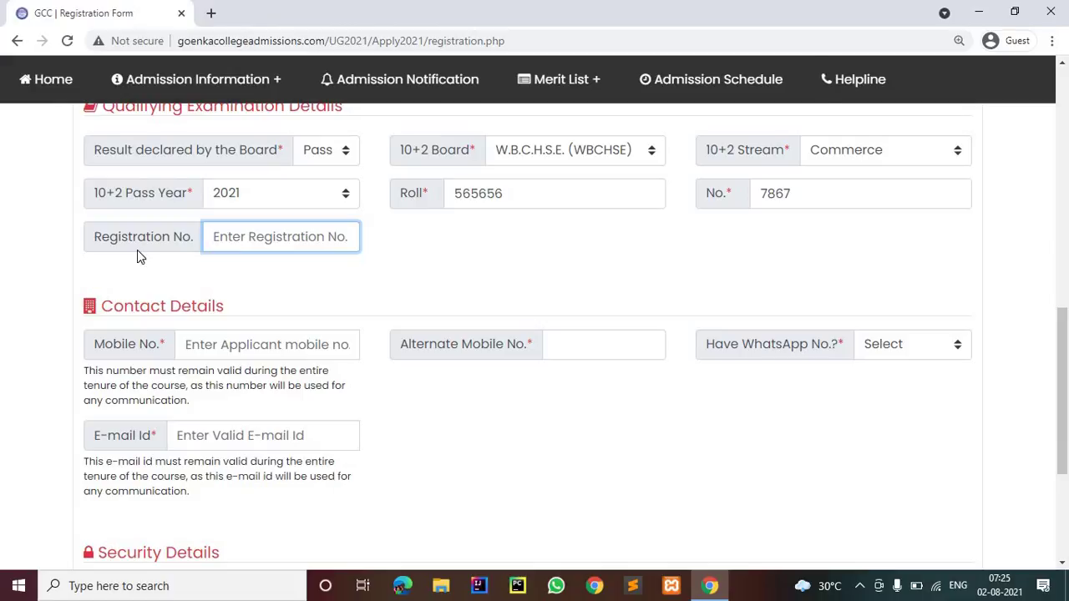
pyautogui.write('67676767f4r')
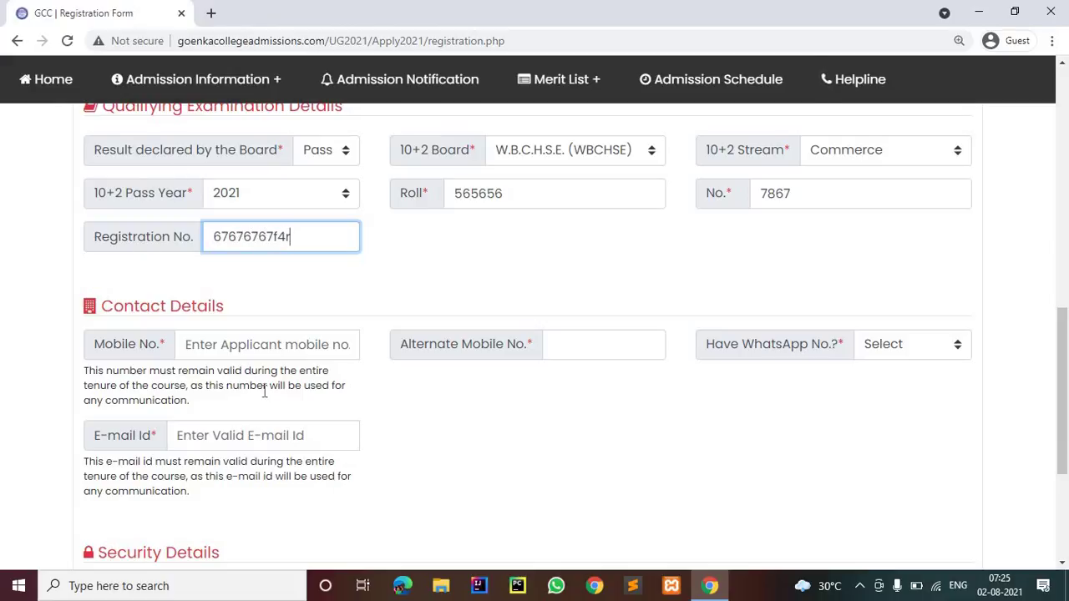
pyautogui.click(268, 352)
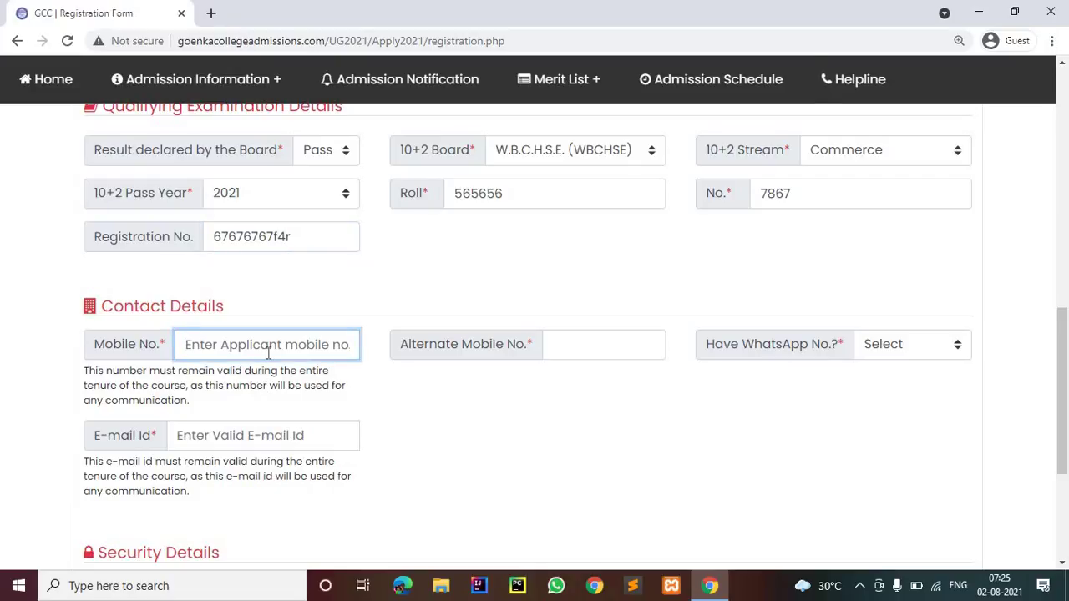
pyautogui.write('3')
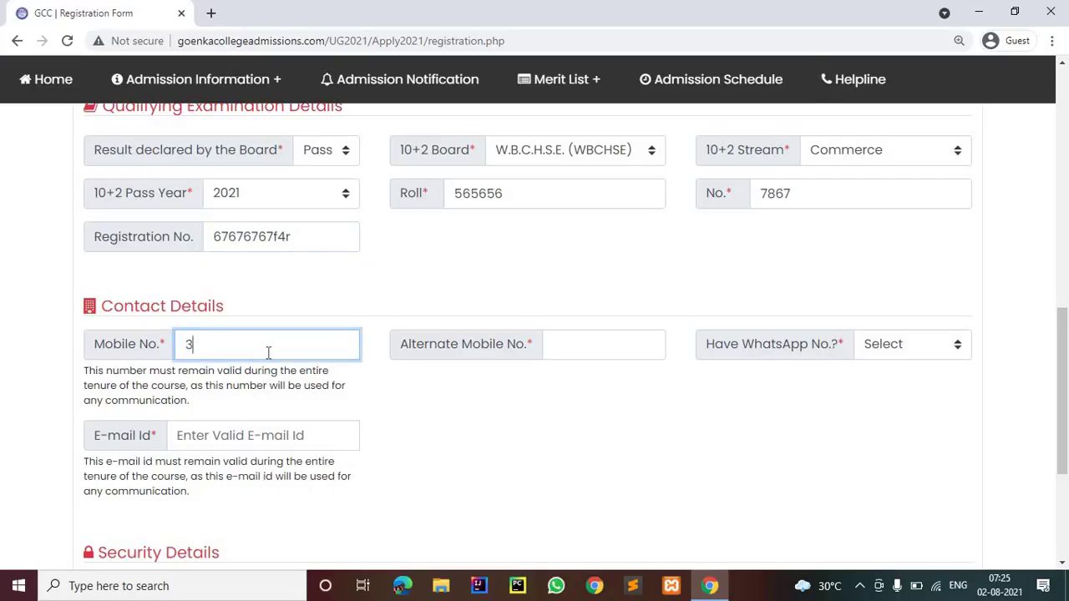
pyautogui.write('434343434')
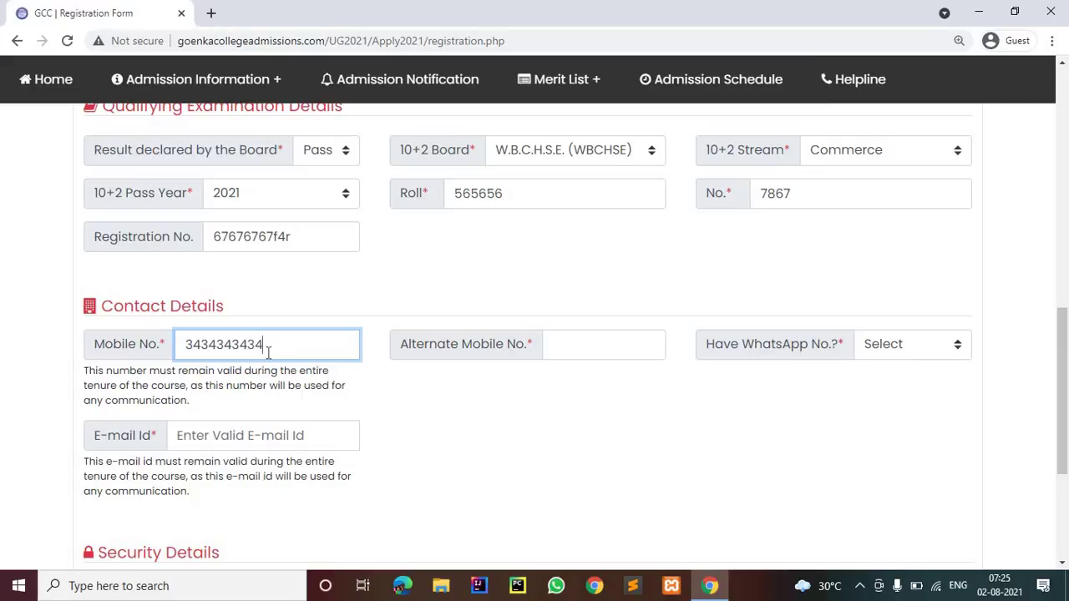
pyautogui.click(564, 349)
pyautogui.write('7878787878')
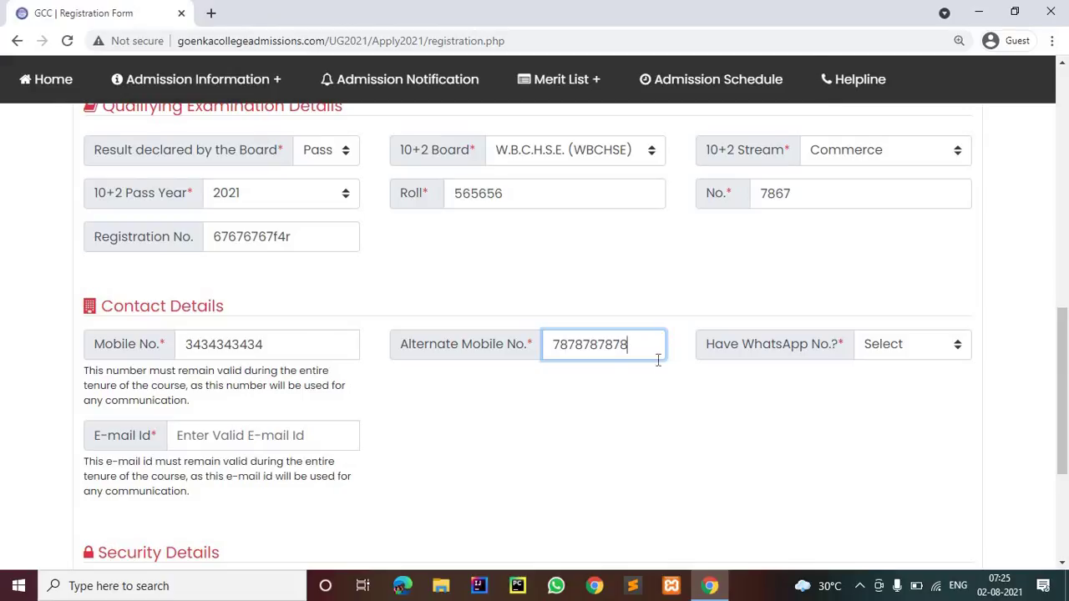
# Answer Yes to Have WhatsApp No.?, then enter the WhatsApp number and e-mail address
pyautogui.click(899, 343)
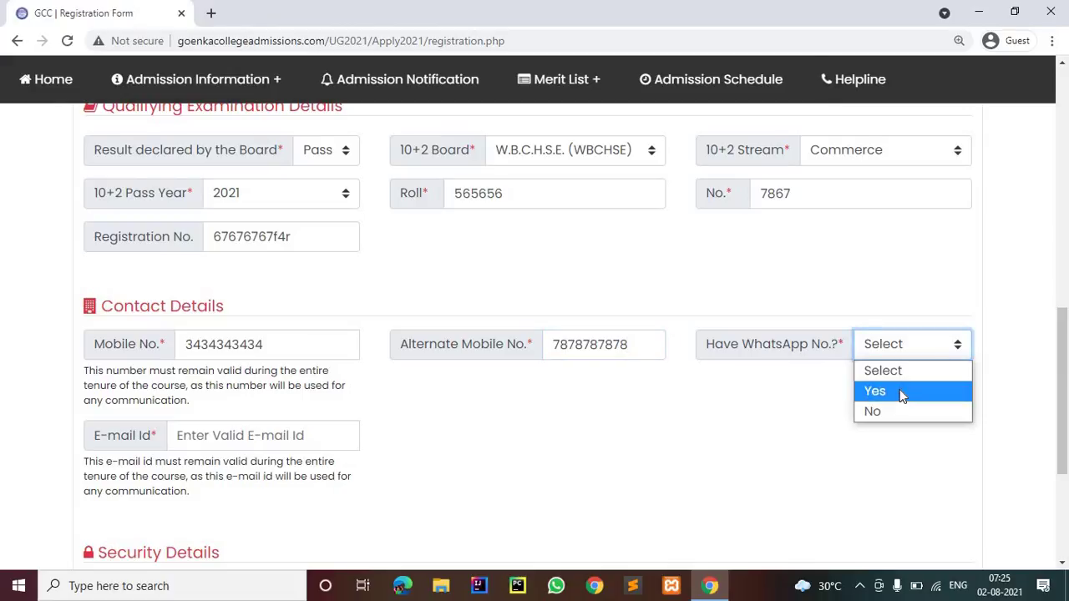
pyautogui.click(894, 344)
pyautogui.click(874, 353)
pyautogui.click(868, 392)
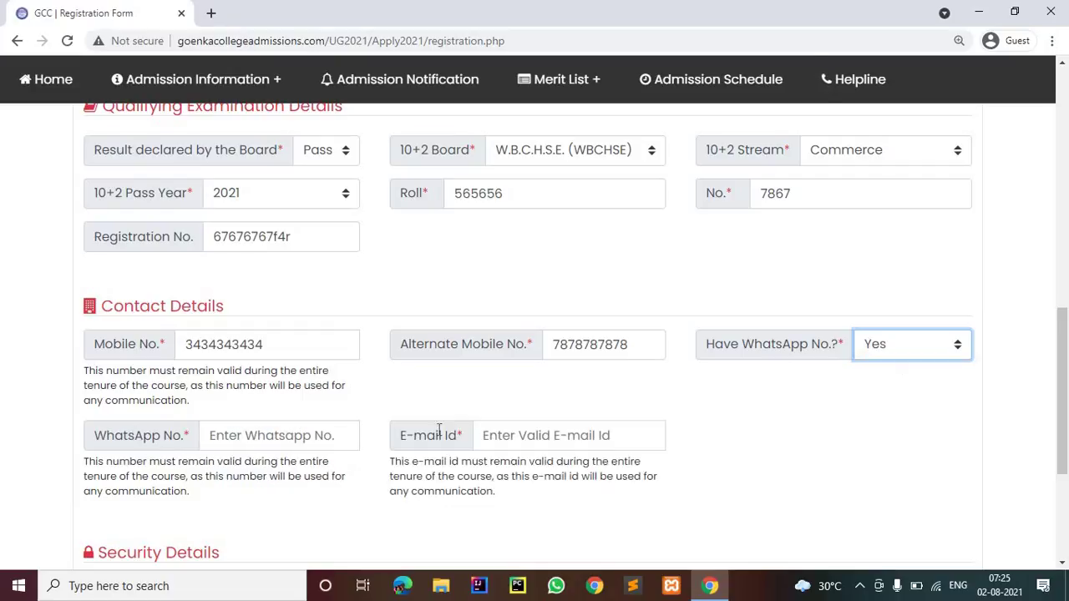
pyautogui.click(258, 434)
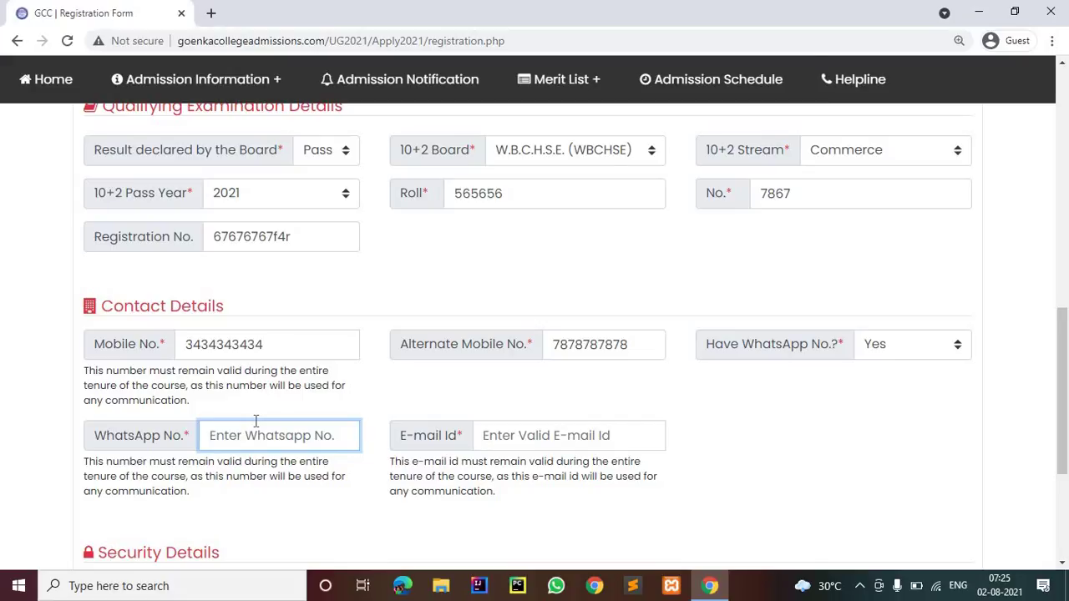
pyautogui.write('7878787878')
pyautogui.click(651, 448)
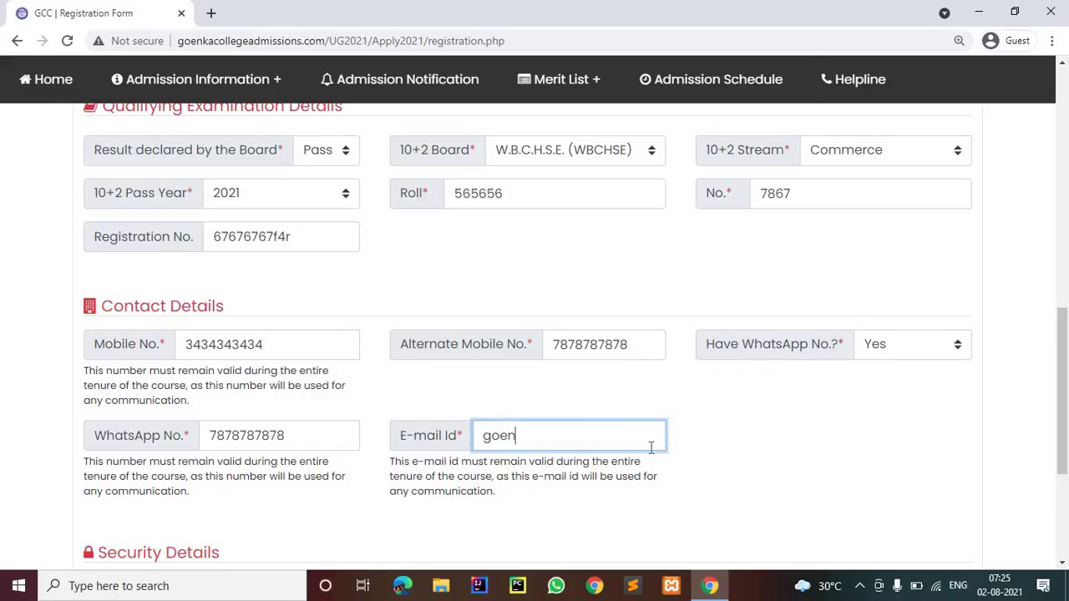
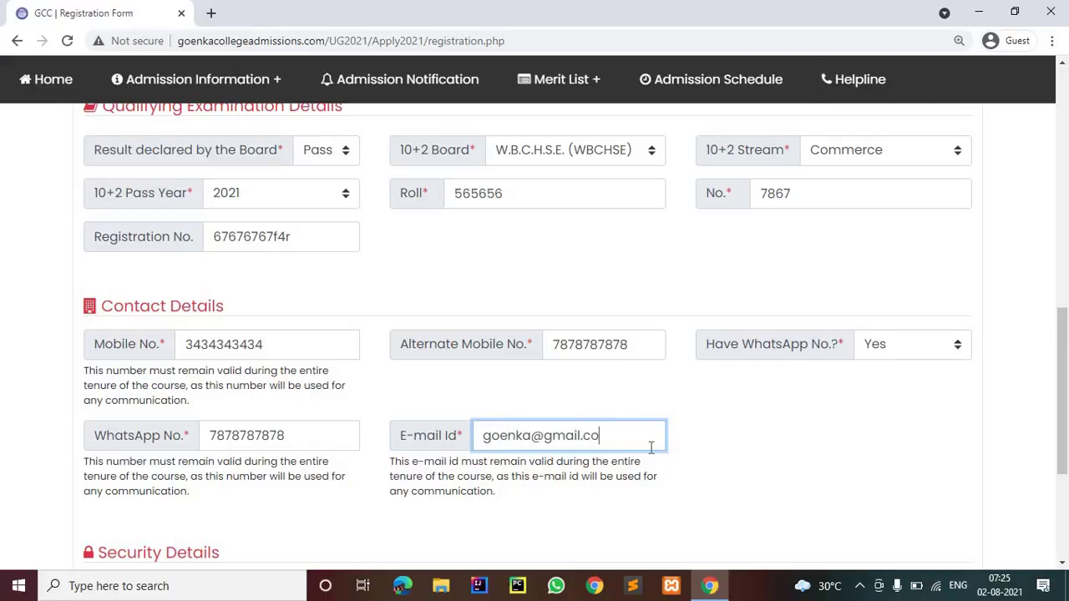
# Enter and confirm the account password, then proceed to Review Registration
pyautogui.scroll(-2, 511, 425)
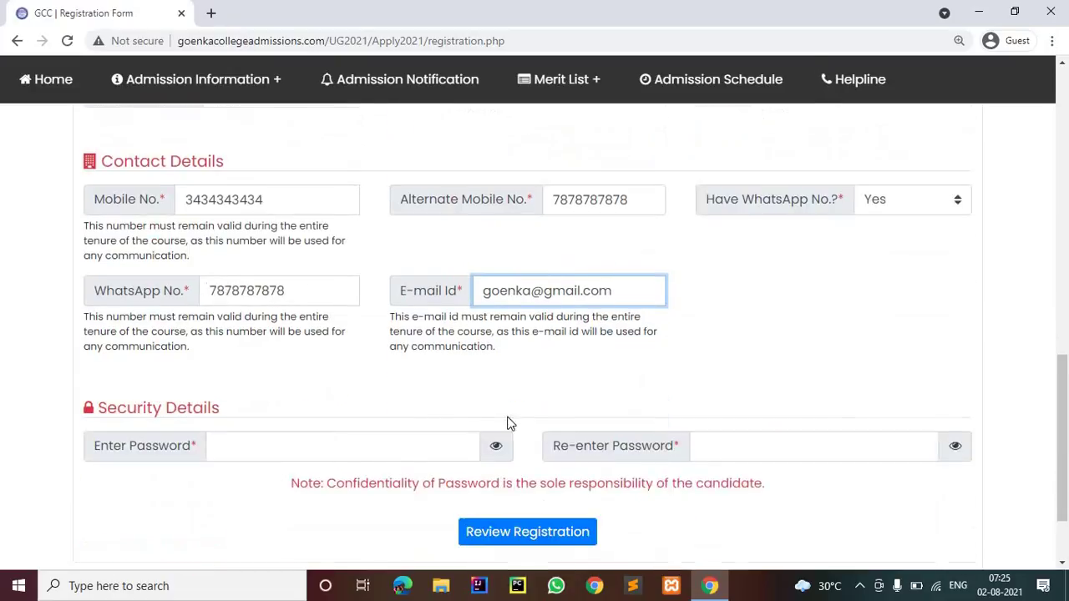
pyautogui.scroll(-1, 248, 411)
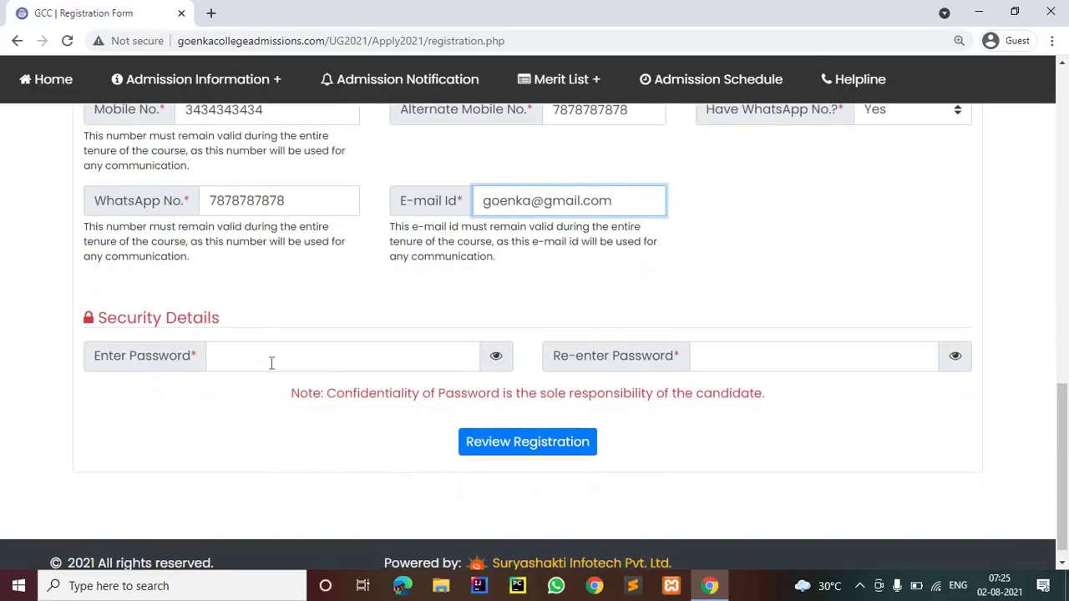
pyautogui.click(272, 362)
pyautogui.write('123')
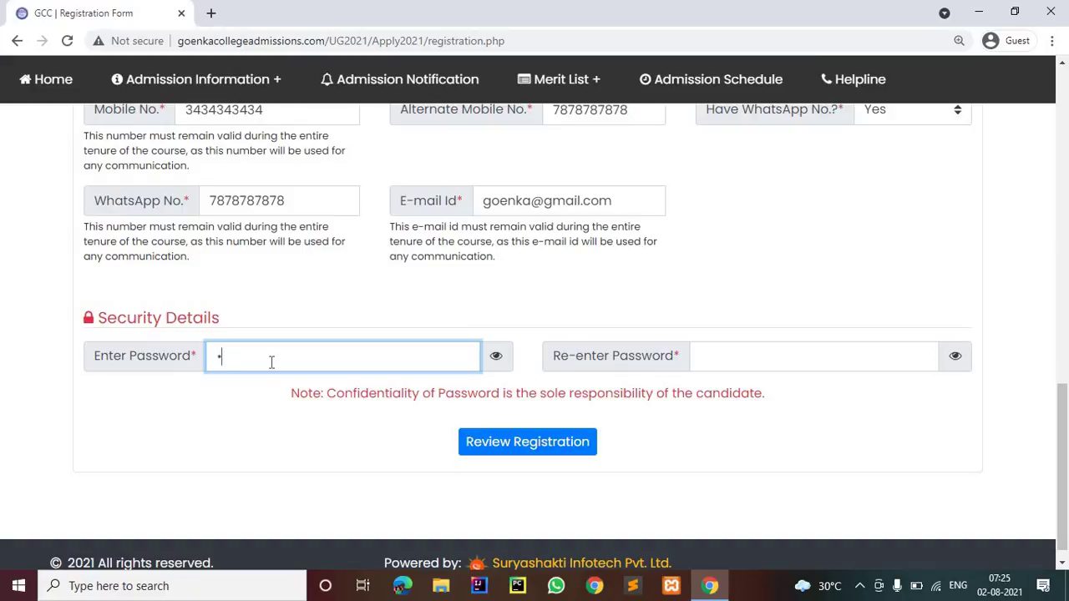
pyautogui.write('4567890')
pyautogui.click(718, 360)
pyautogui.write('12')
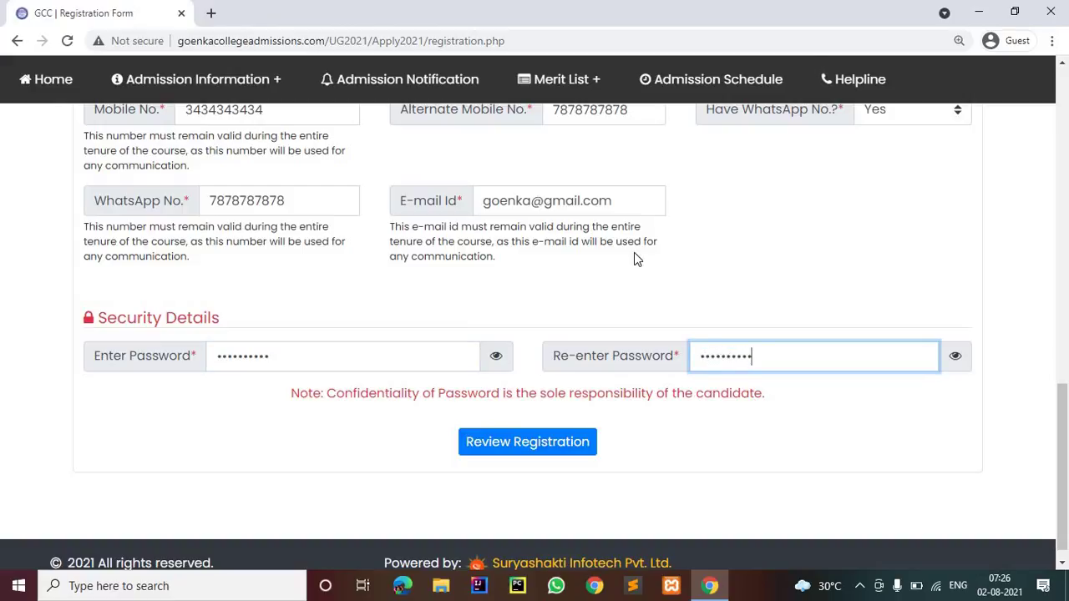
pyautogui.click(517, 430)
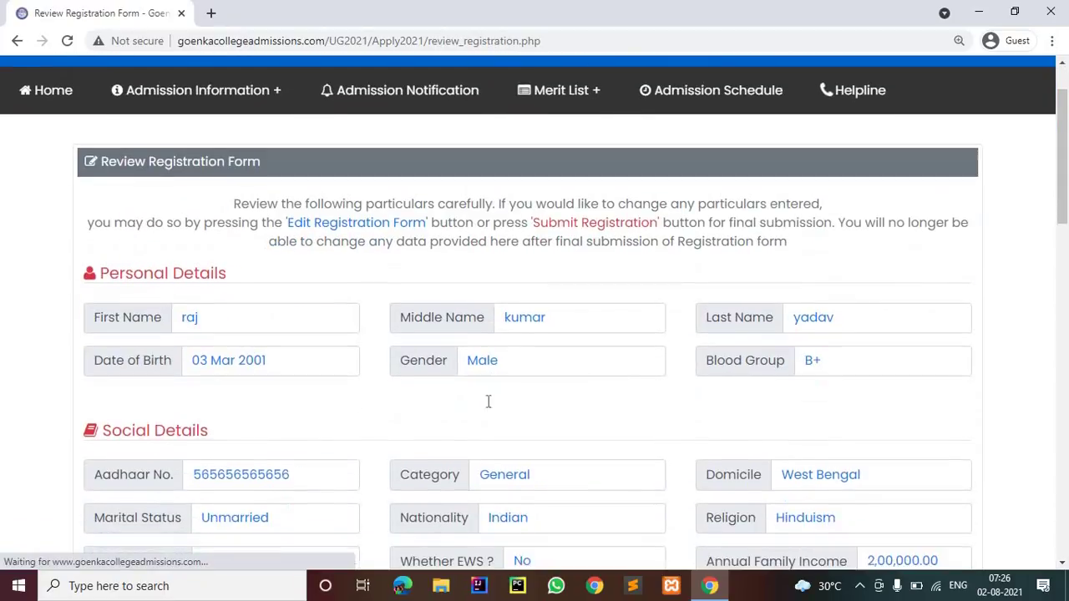
# Review the entered details and type the captcha into Enter Security code
pyautogui.scroll(-3, 416, 320)
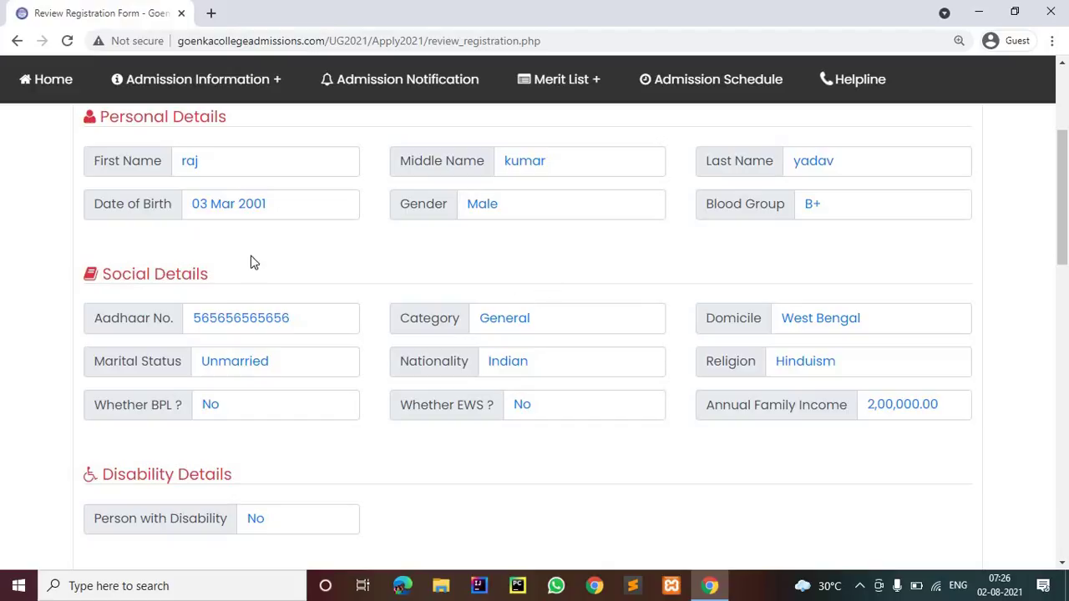
pyautogui.scroll(-4, 396, 317)
pyautogui.scroll(-5, 398, 314)
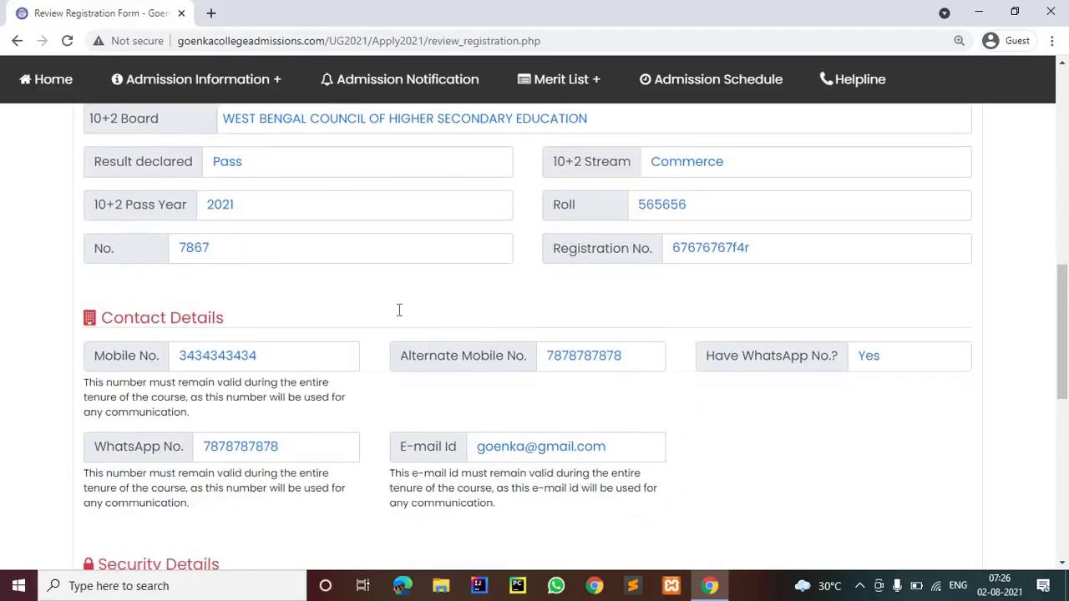
pyautogui.scroll(-2, 267, 317)
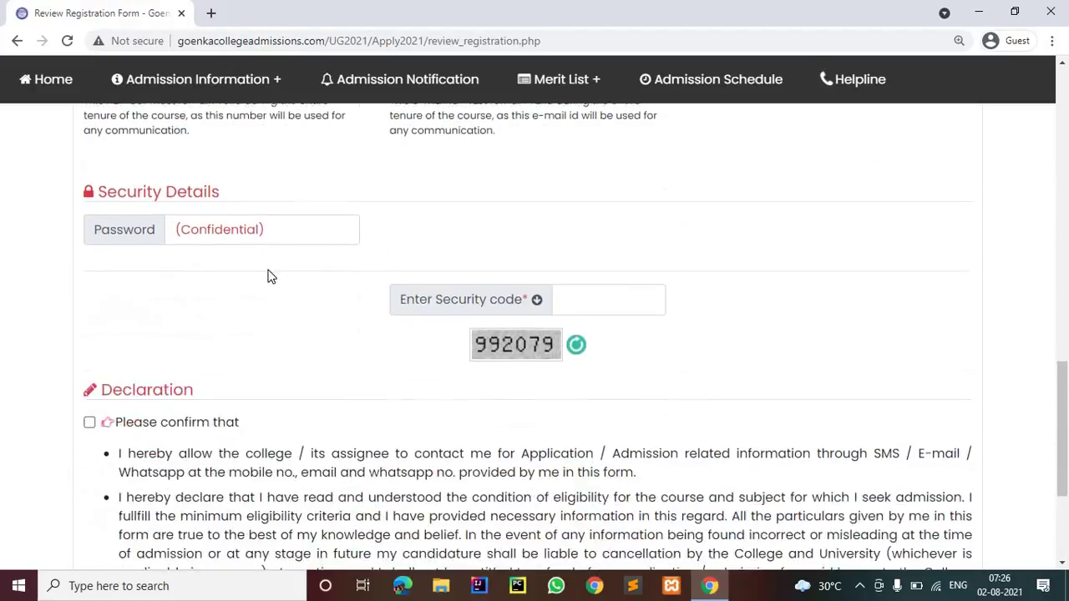
pyautogui.scroll(2, 284, 326)
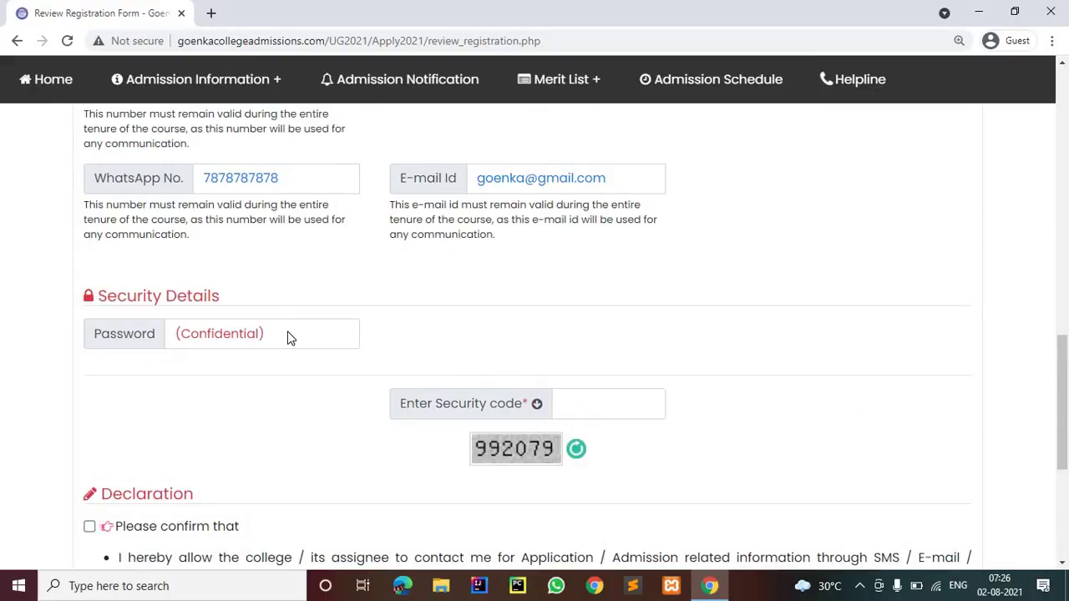
pyautogui.scroll(-1, 618, 342)
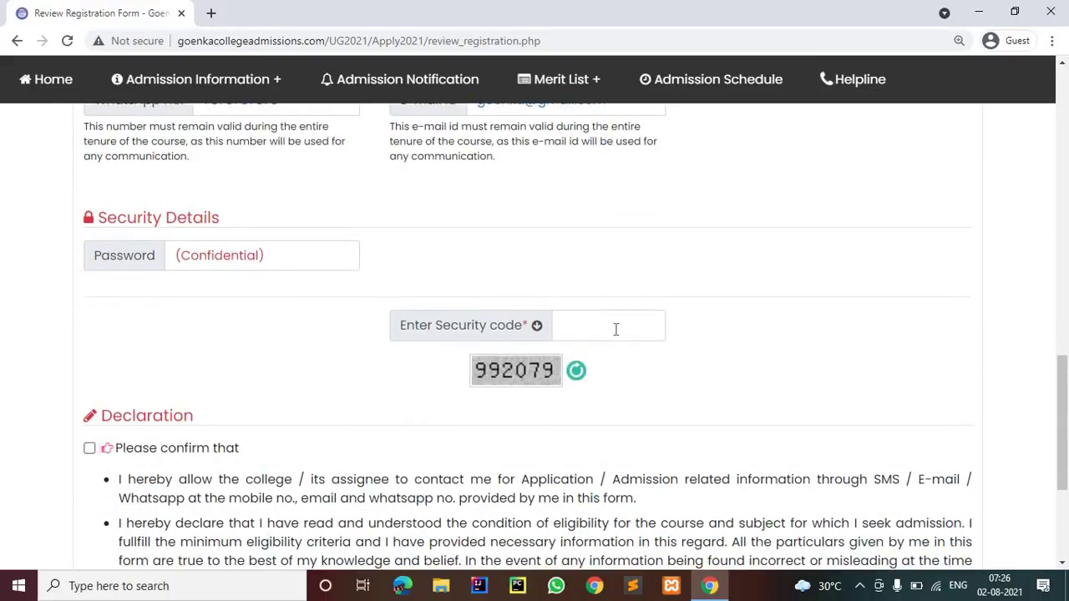
pyautogui.click(616, 328)
pyautogui.write('99')
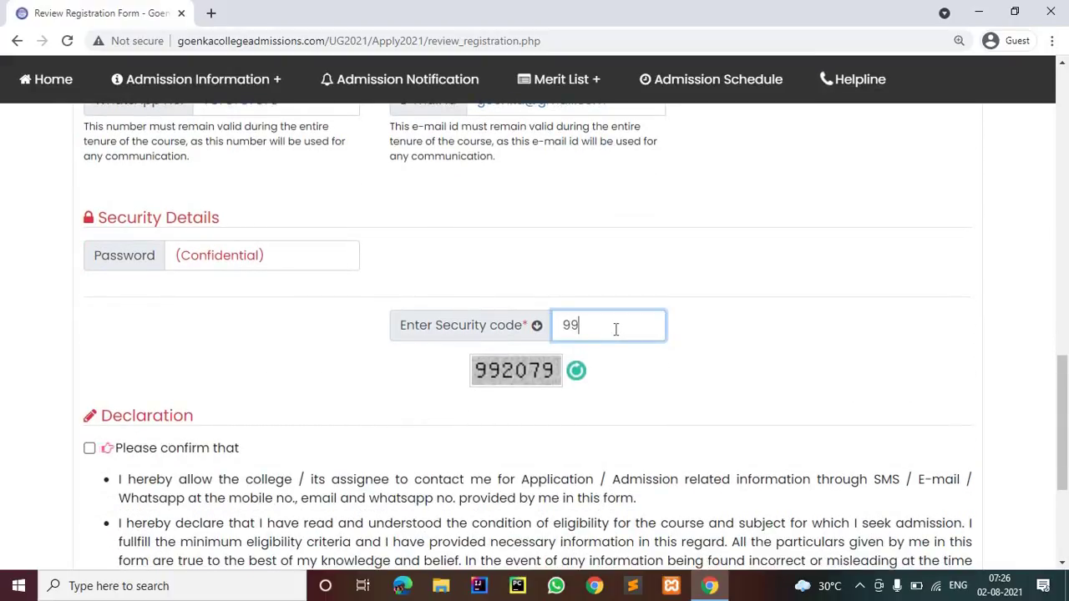
pyautogui.write('2079')
# Tick the declaration confirmation and submit the registration
pyautogui.scroll(-2, 64, 327)
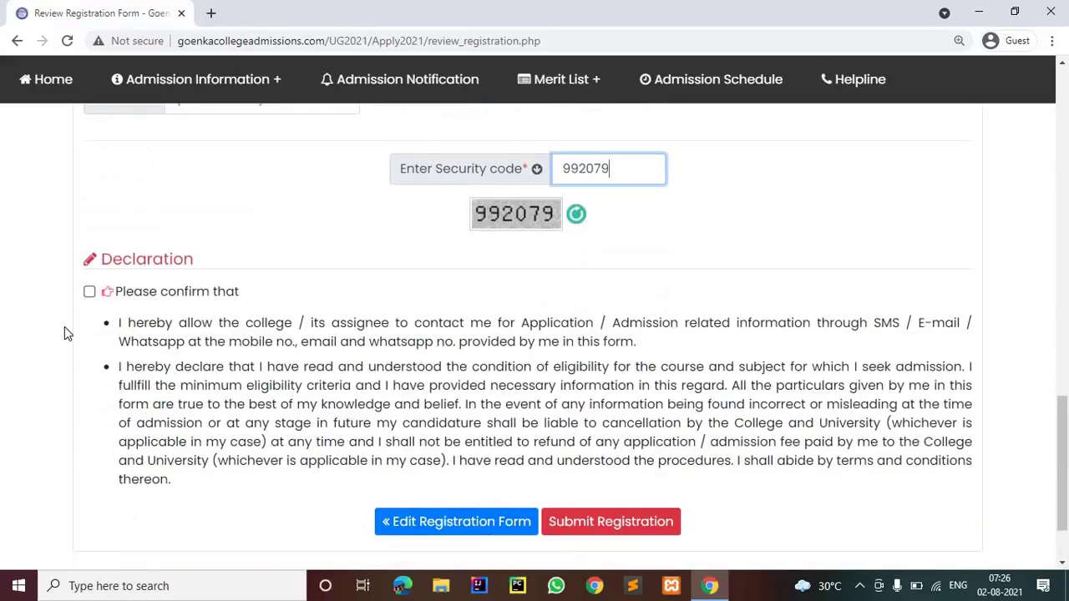
pyautogui.click(90, 291)
pyautogui.scroll(-2, 530, 518)
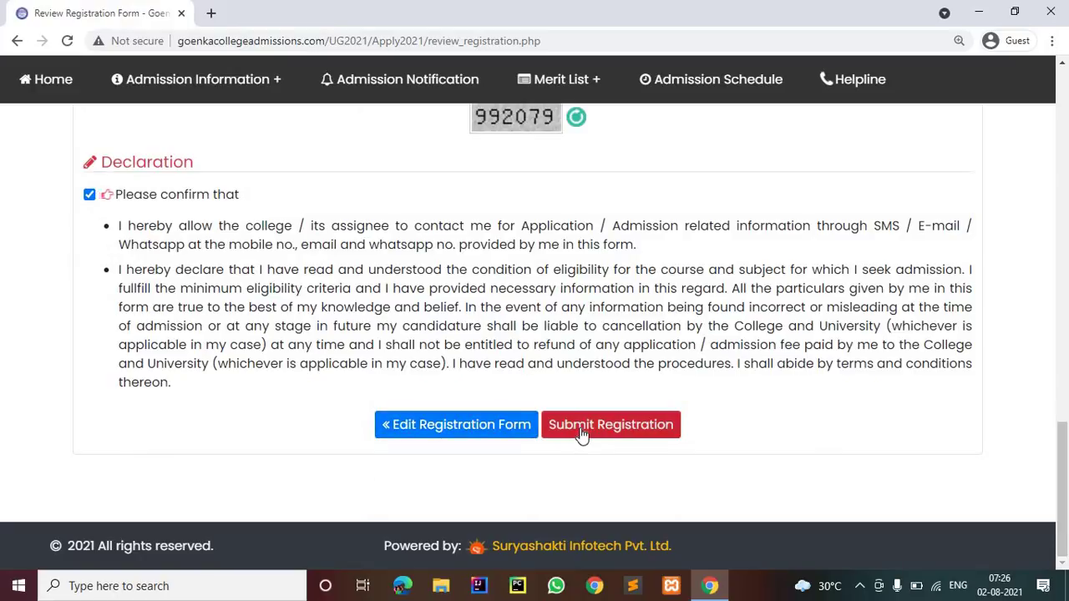
pyautogui.click(581, 433)
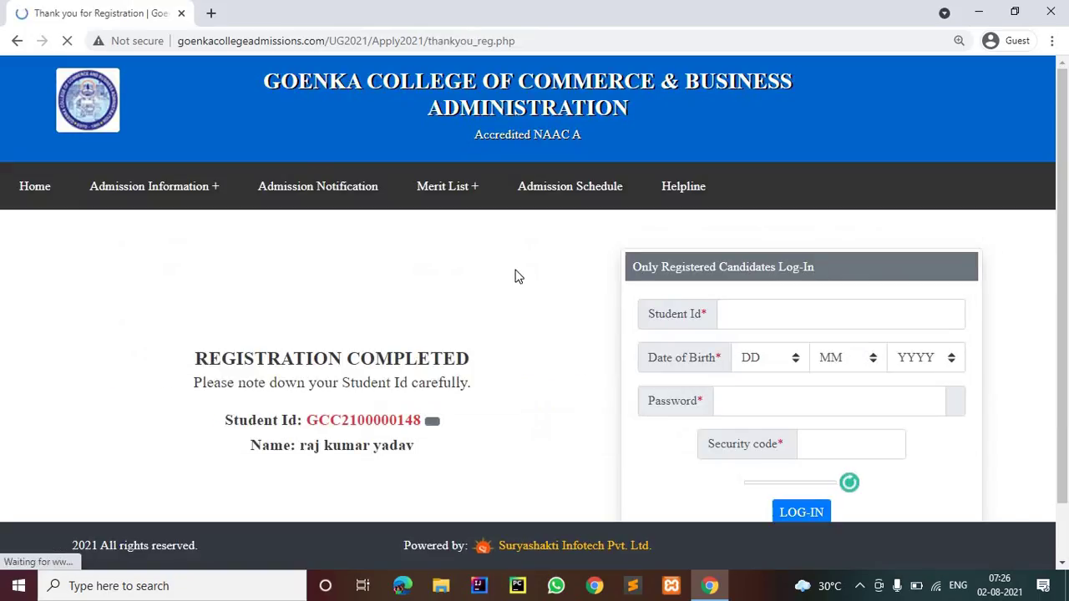
# Copy the newly issued student ID and paste it into the login's Student Id box
pyautogui.scroll(-1, 305, 282)
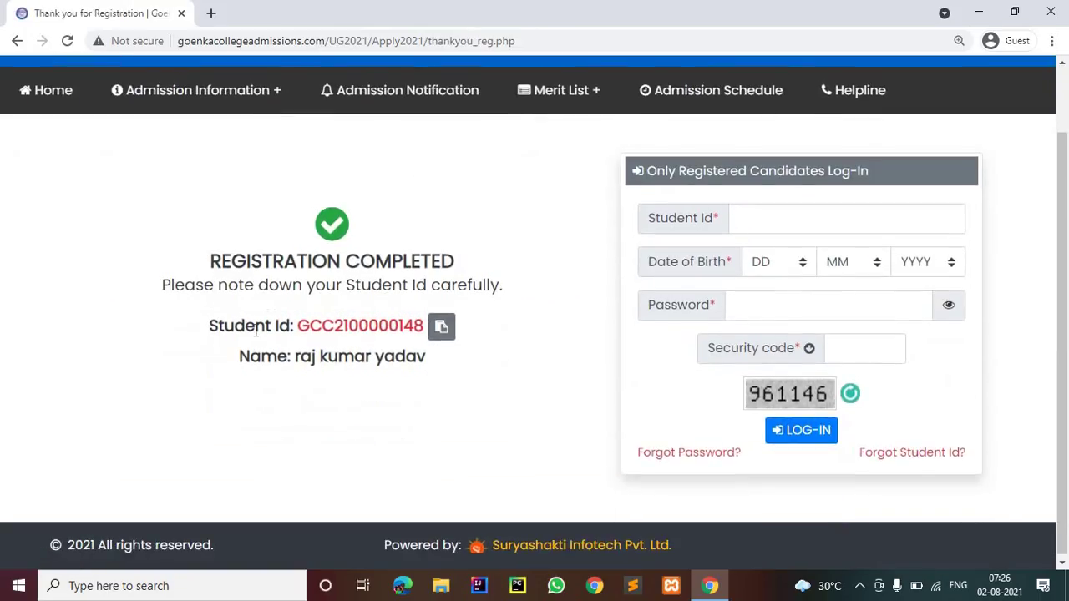
pyautogui.moveTo(299, 328); pyautogui.dragTo(425, 330)
pyautogui.hotkey('ctrl', 'c')
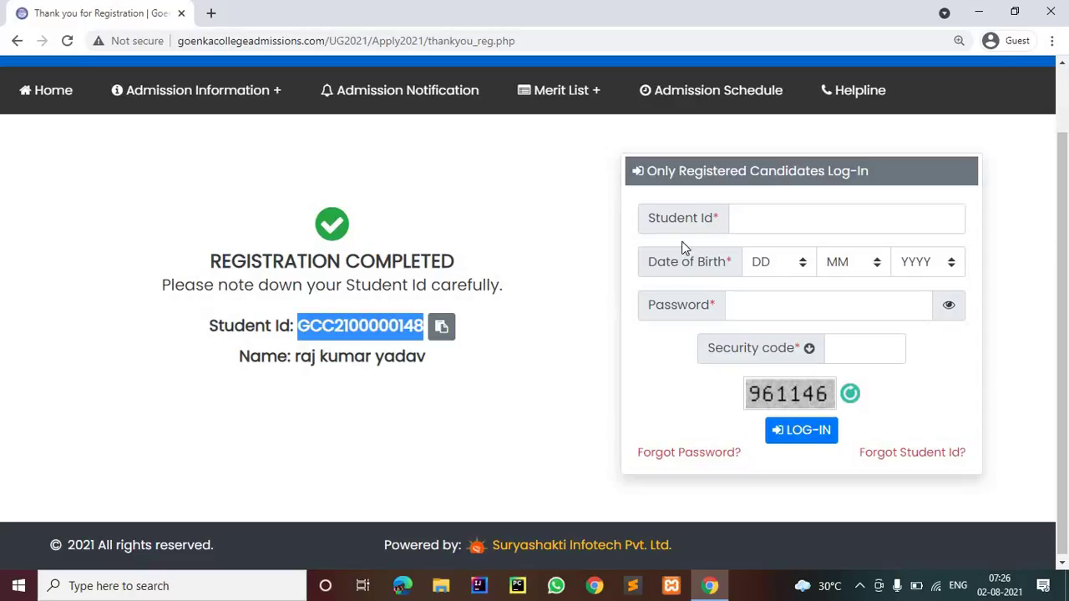
pyautogui.click(748, 219)
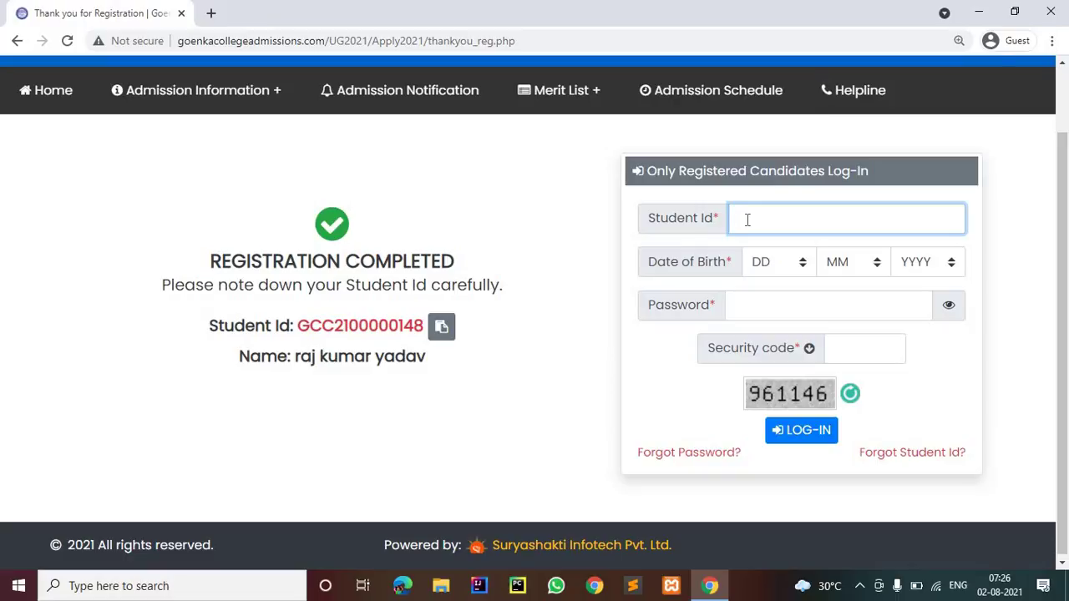
pyautogui.hotkey('ctrl', 'v')
pyautogui.click(790, 265)
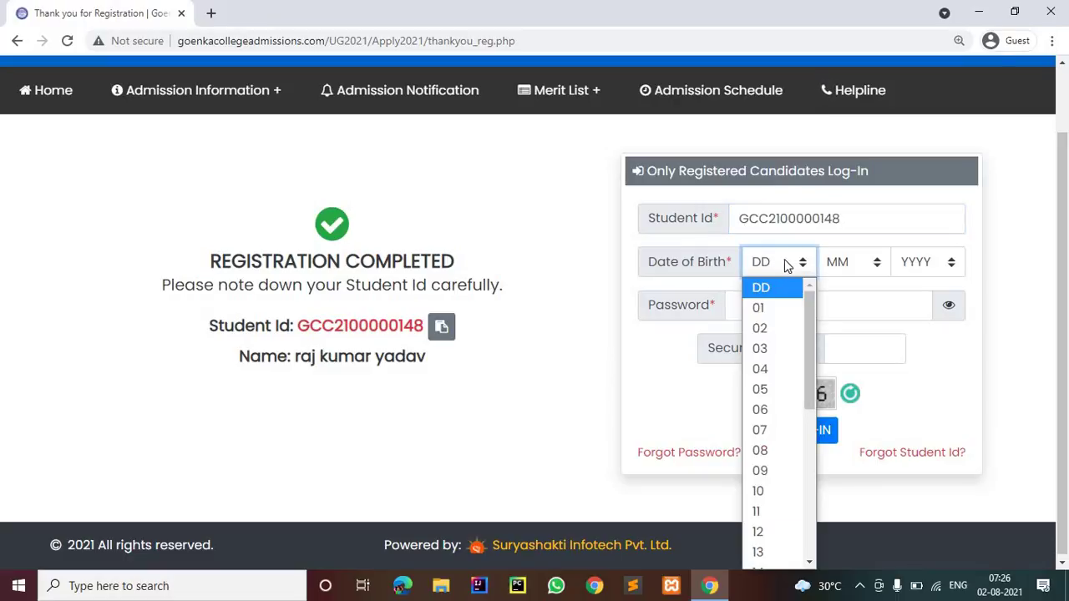
pyautogui.click(268, 165)
# Go back to review the submitted registration details, then return to the registration completed page
pyautogui.click(18, 41)
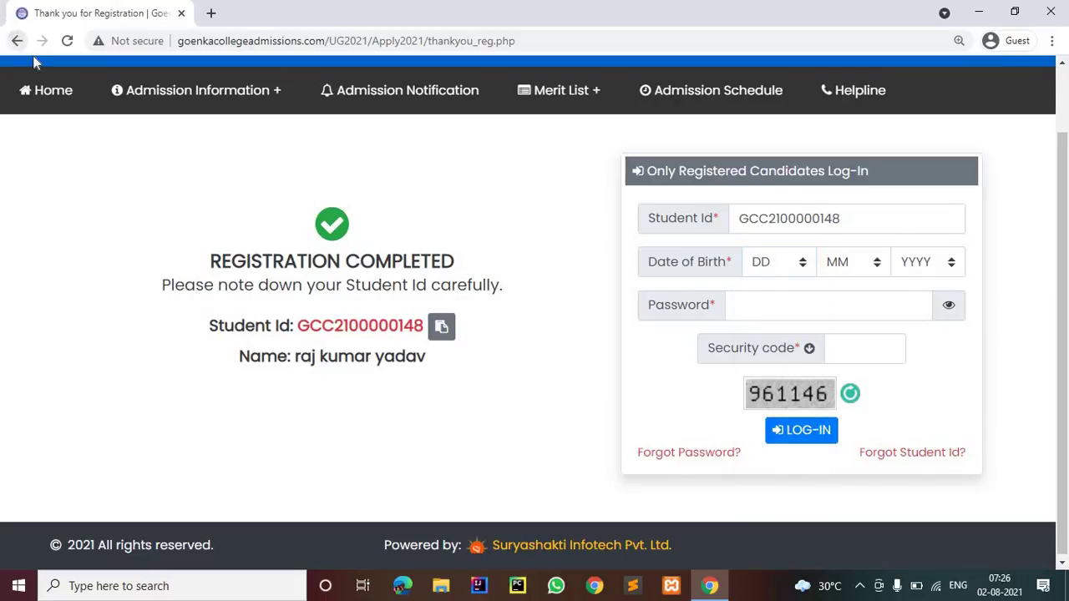
pyautogui.scroll(8, 422, 138)
pyautogui.scroll(5, 411, 150)
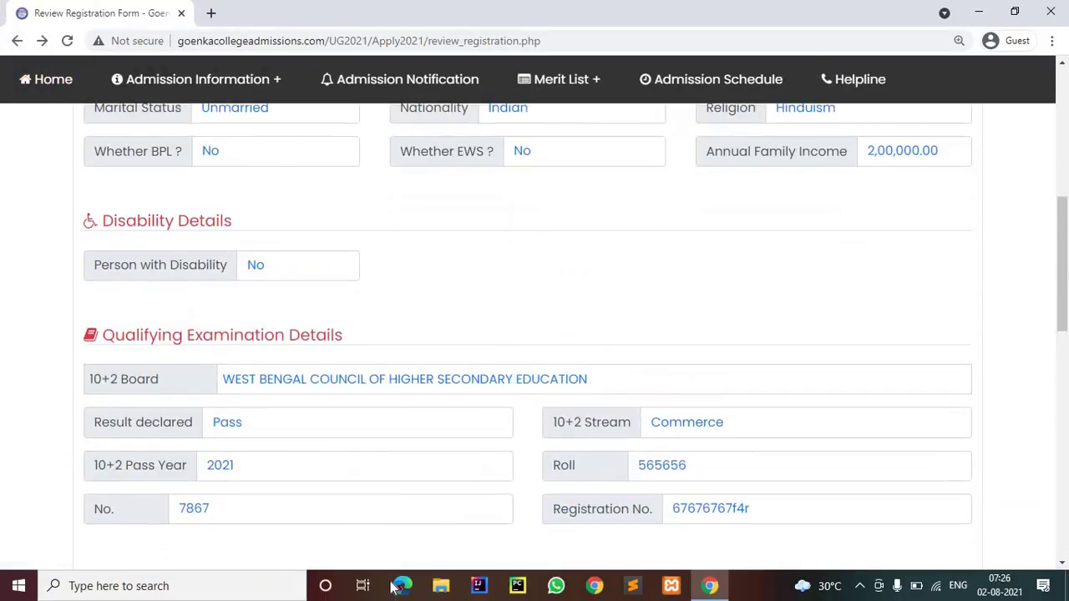
pyautogui.scroll(3, 418, 426)
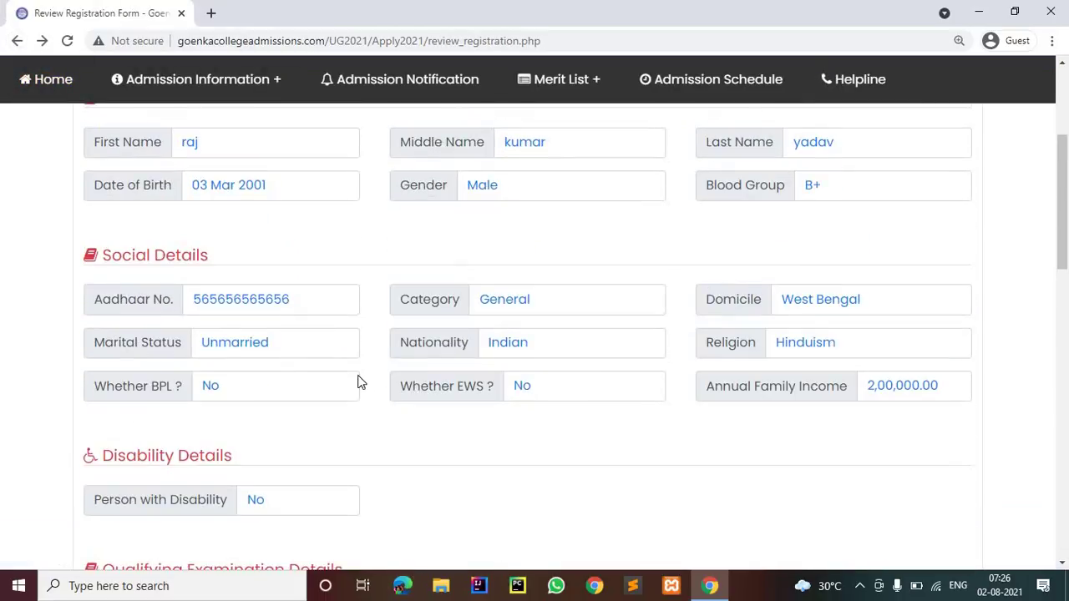
pyautogui.scroll(2, 376, 384)
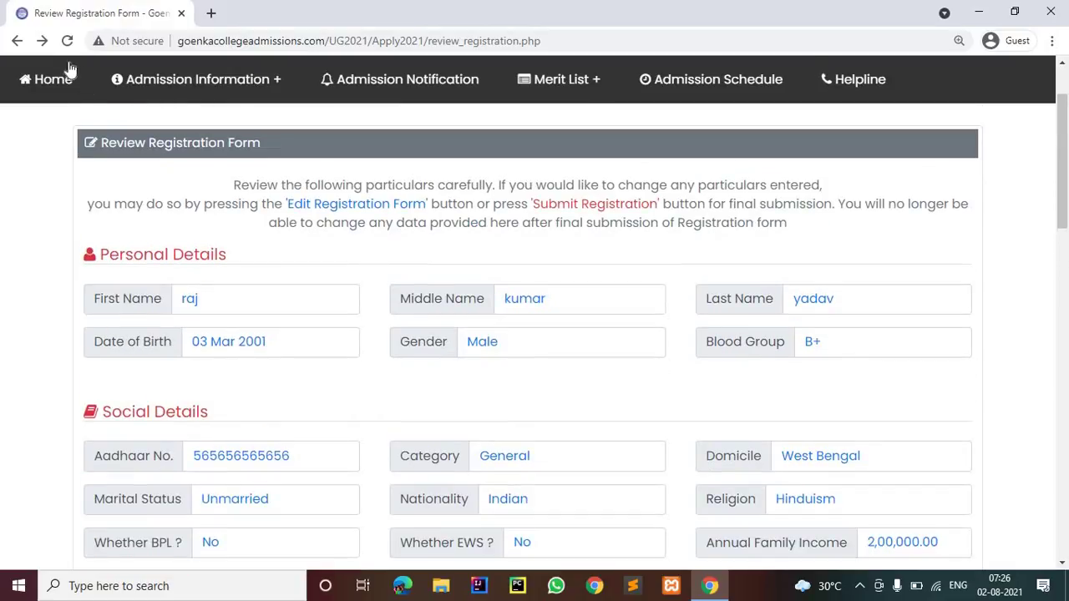
pyautogui.click(42, 40)
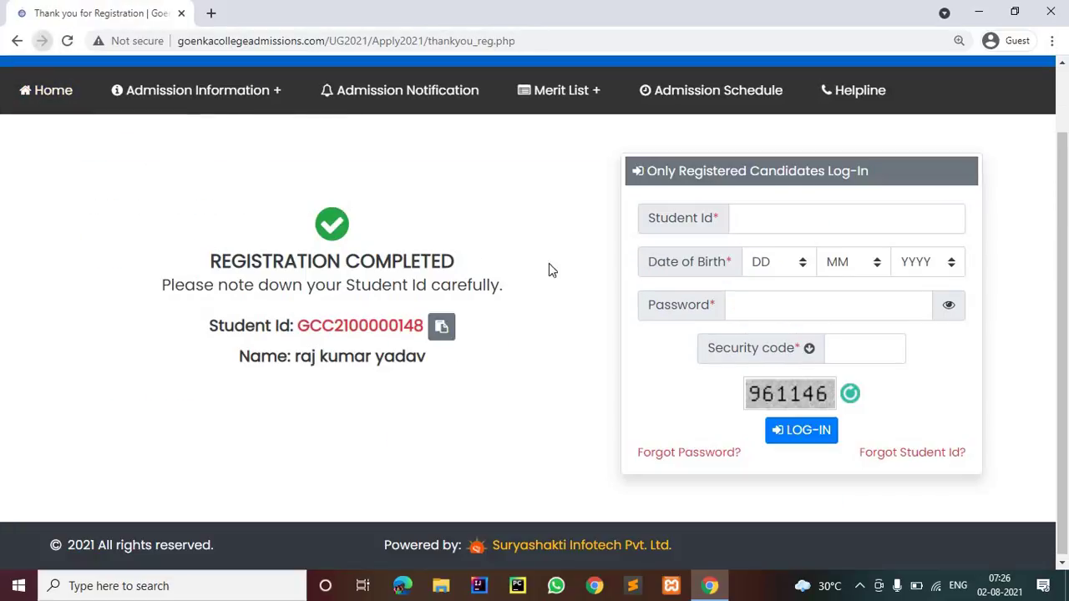
pyautogui.click(761, 214)
pyautogui.hotkey('ctrl', 'v')
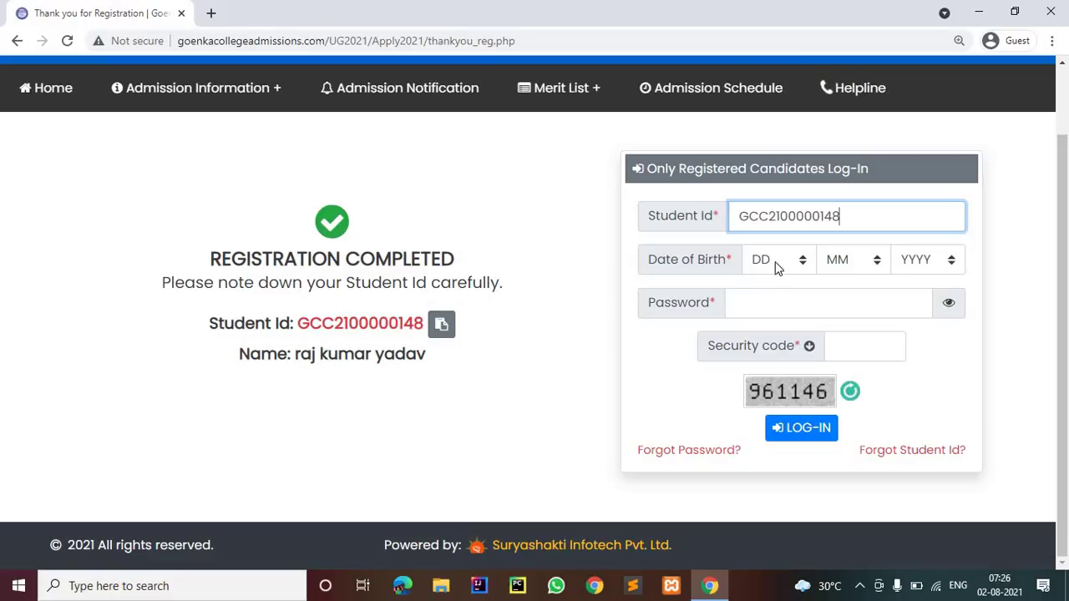
pyautogui.click(777, 266)
pyautogui.click(855, 255)
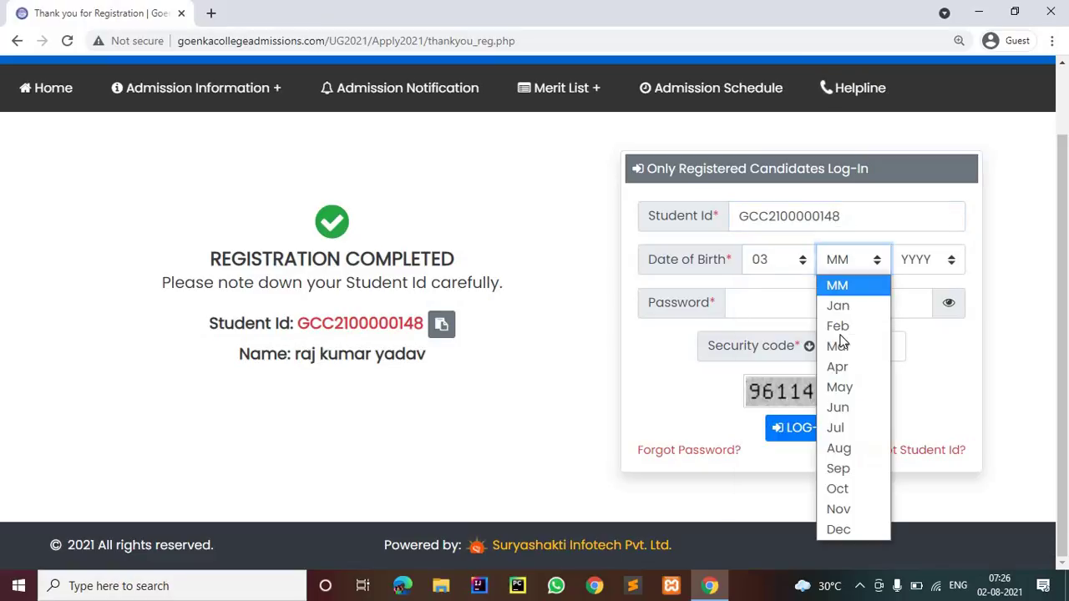
pyautogui.click(955, 266)
pyautogui.click(924, 260)
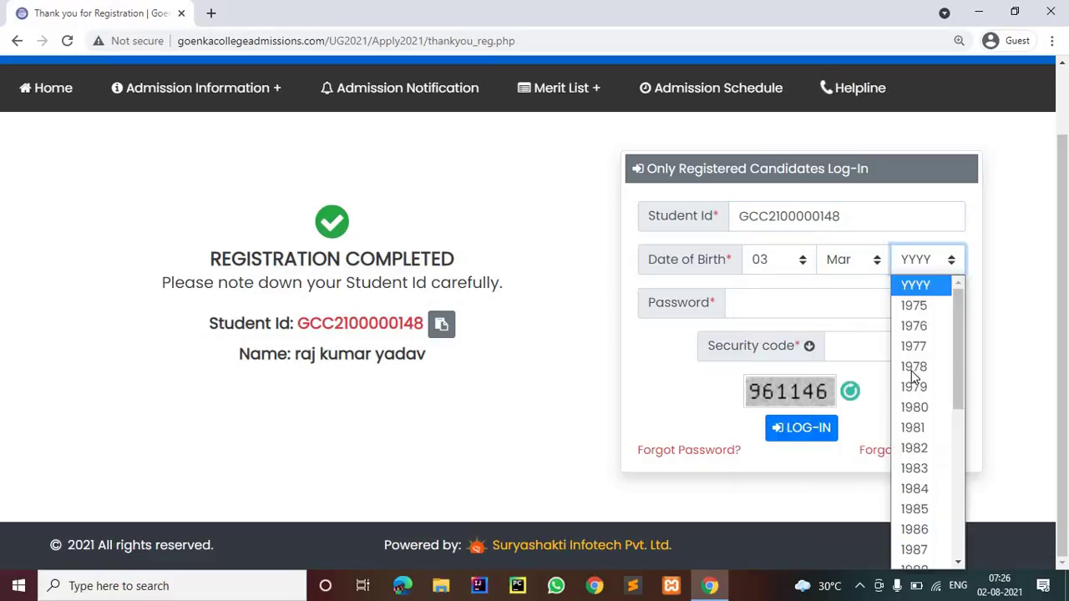
pyautogui.scroll(-5, 915, 426)
pyautogui.click(915, 477)
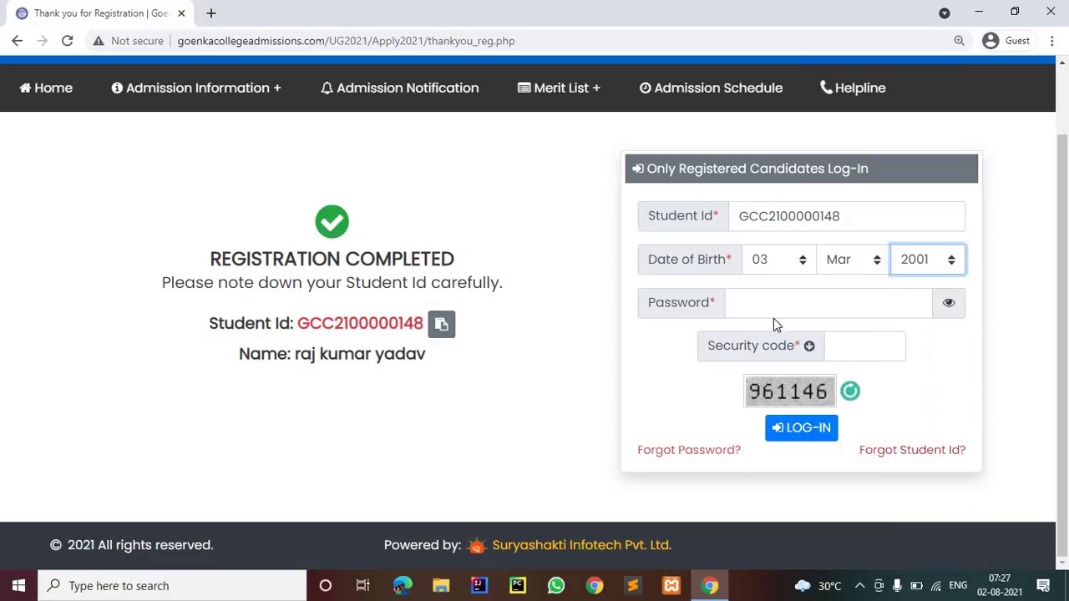
# Enter the account password and the security code, then log in
pyautogui.click(771, 306)
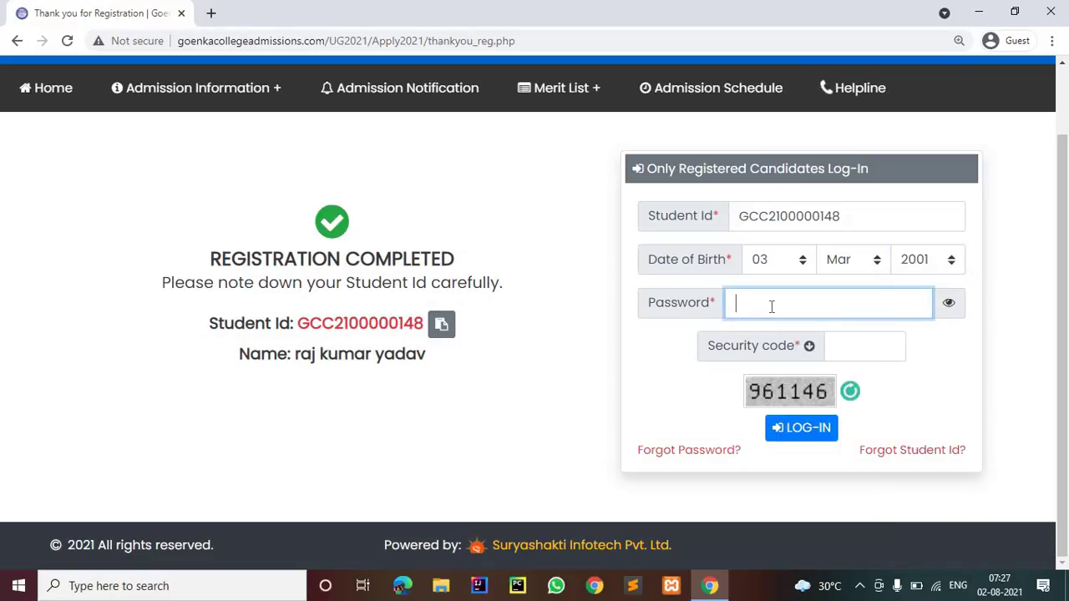
pyautogui.write('••••')
pyautogui.click(871, 357)
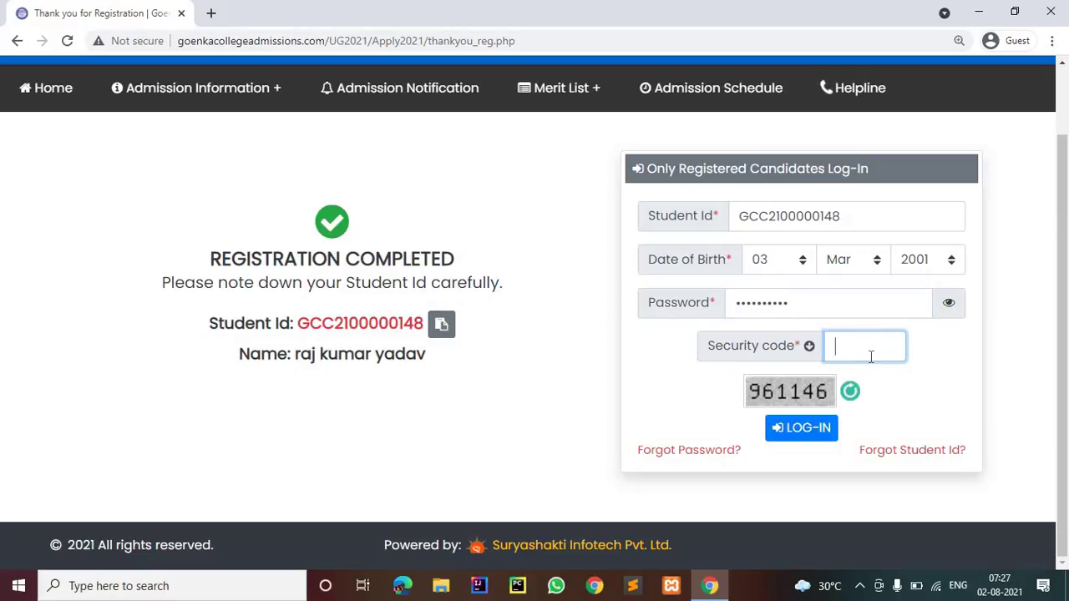
pyautogui.write('961146')
pyautogui.click(807, 430)
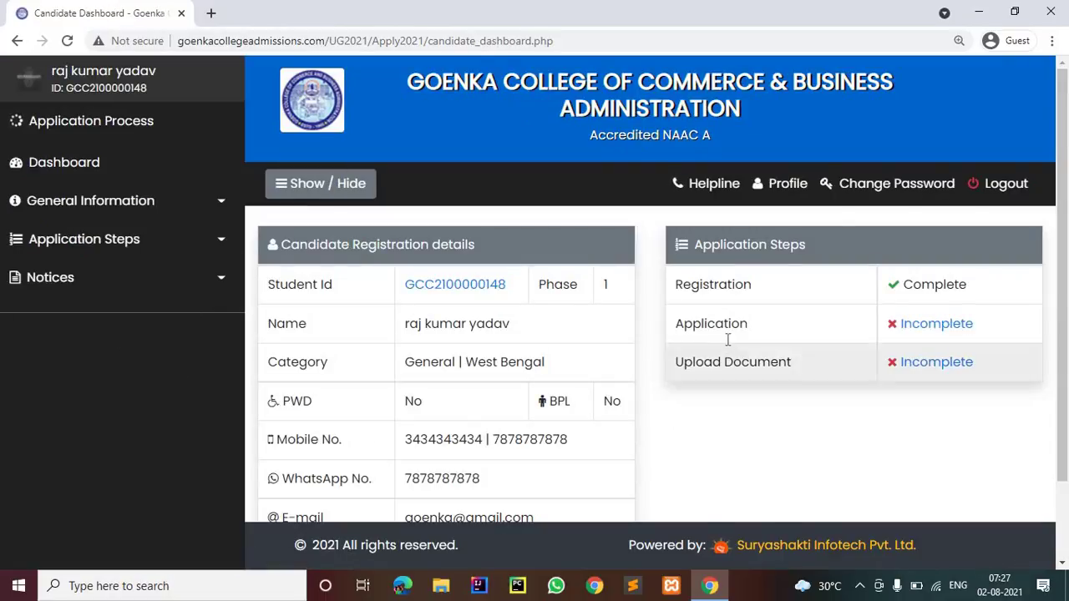
# Start the application form and answer No for Minority Group
pyautogui.scroll(-2, 728, 340)
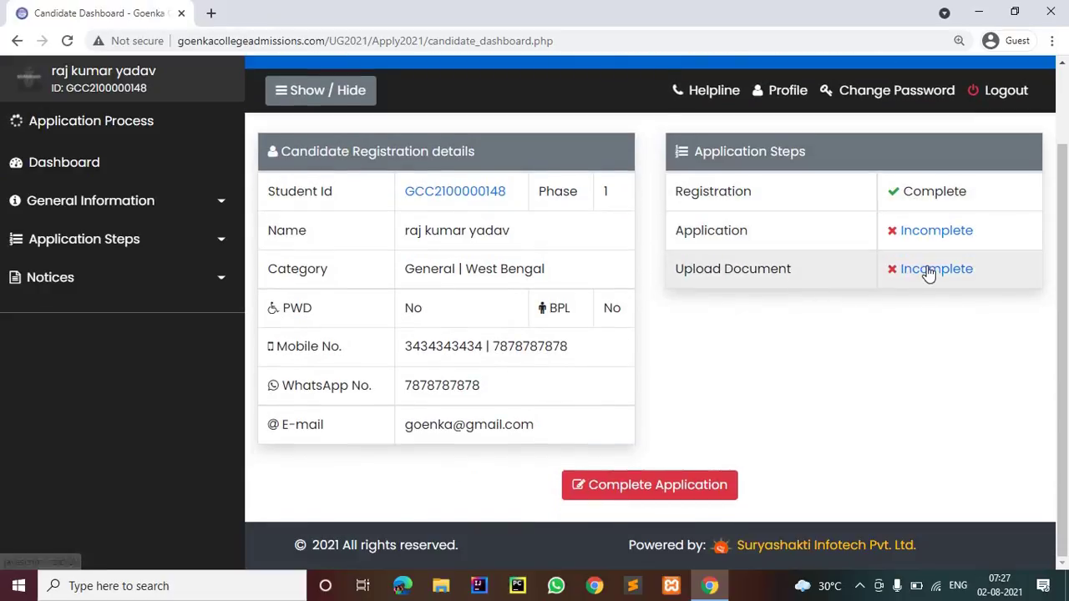
pyautogui.click(653, 481)
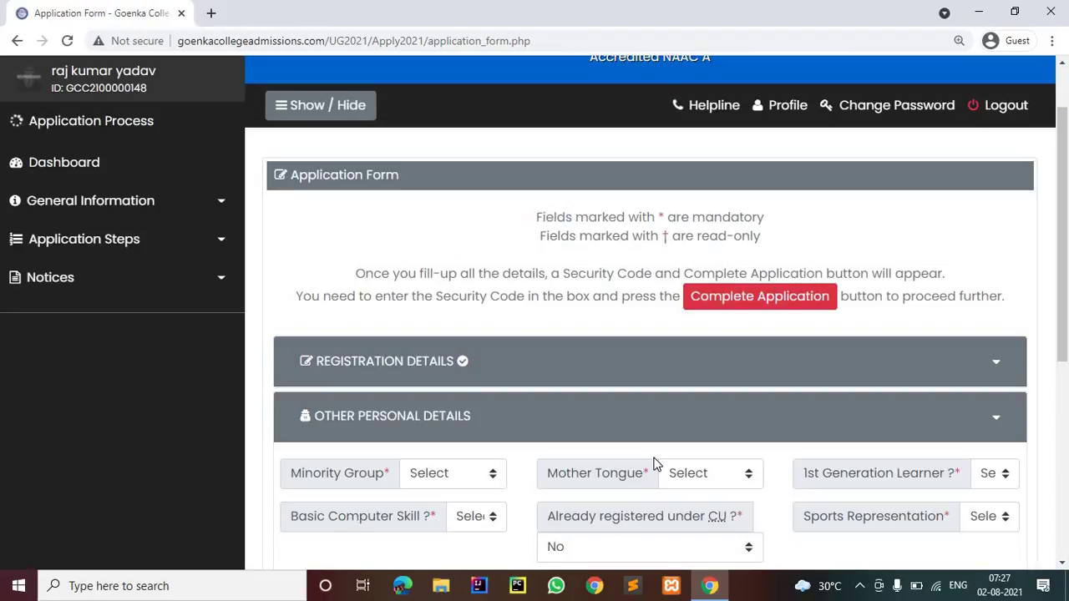
pyautogui.scroll(-1, 654, 466)
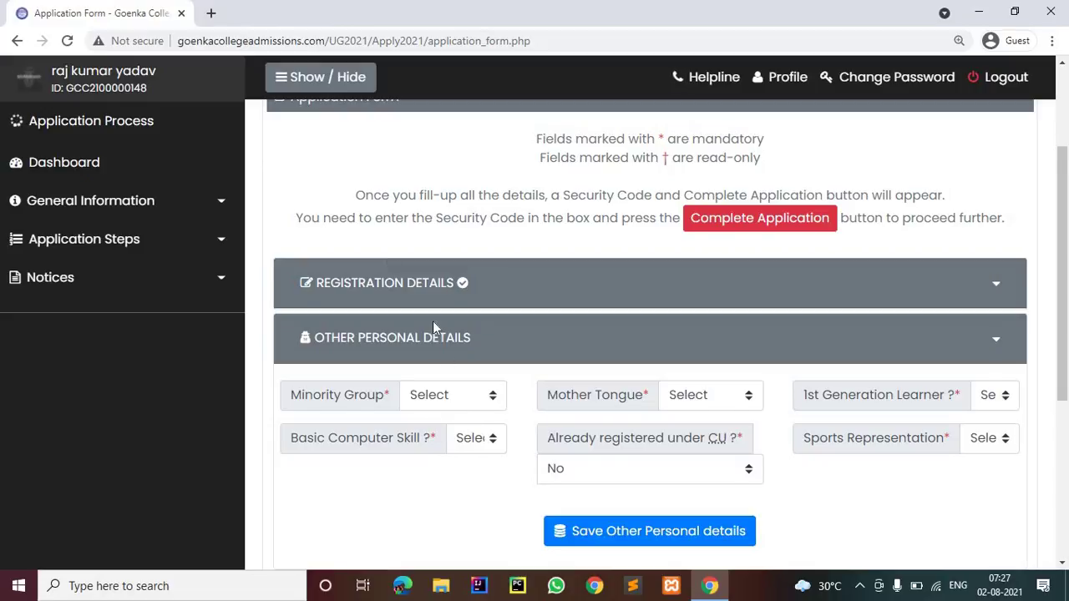
pyautogui.scroll(-1, 433, 321)
pyautogui.click(438, 317)
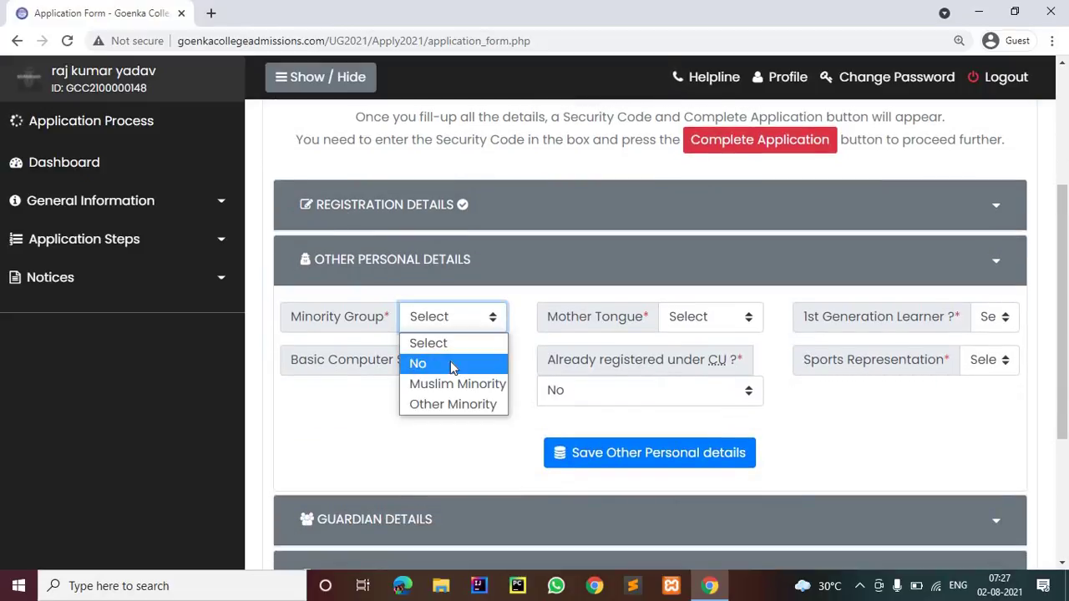
pyautogui.click(706, 325)
# Set Mother Tongue to Hindi
pyautogui.click(707, 326)
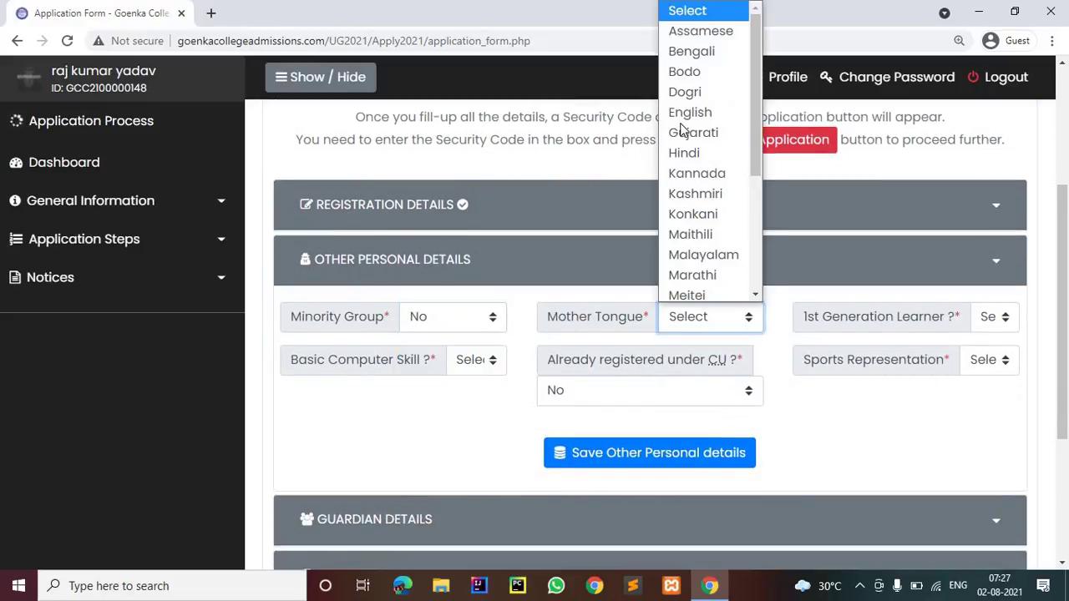
pyautogui.scroll(-1, 681, 129)
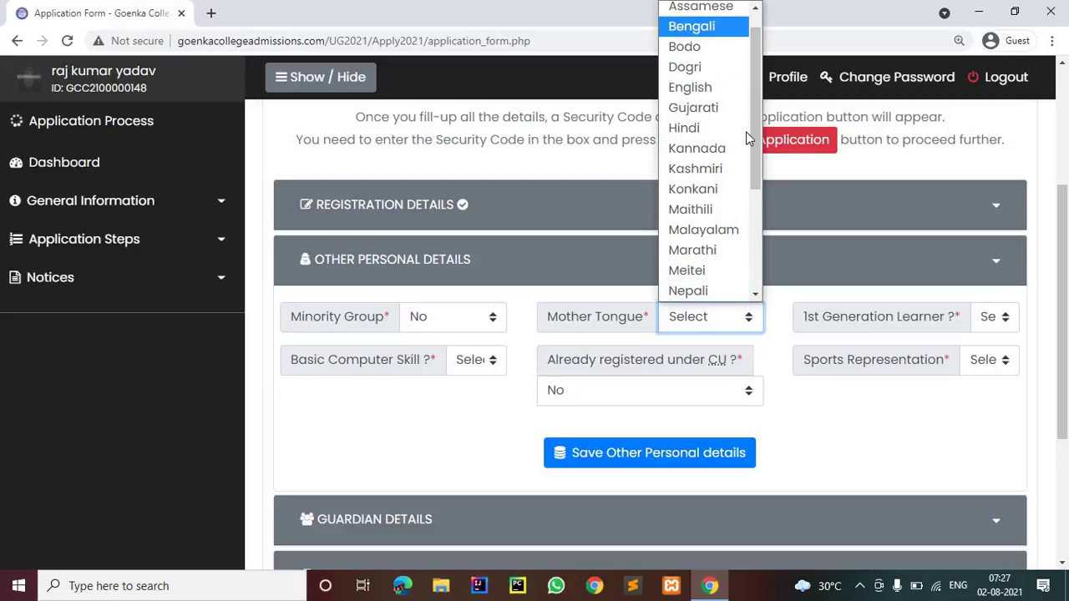
pyautogui.click(756, 277)
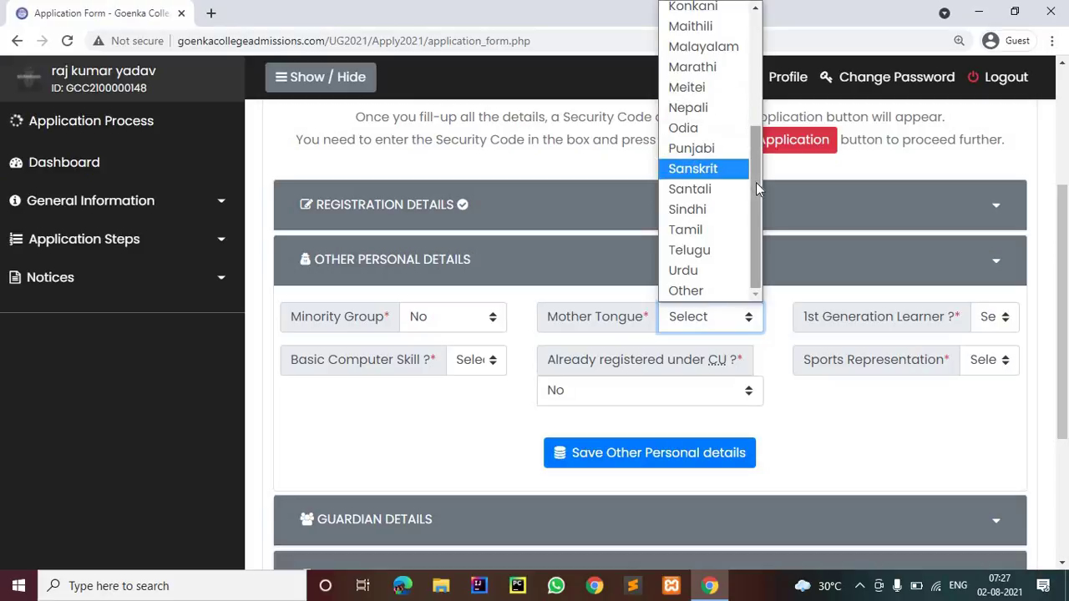
pyautogui.moveTo(756, 182); pyautogui.dragTo(745, 29)
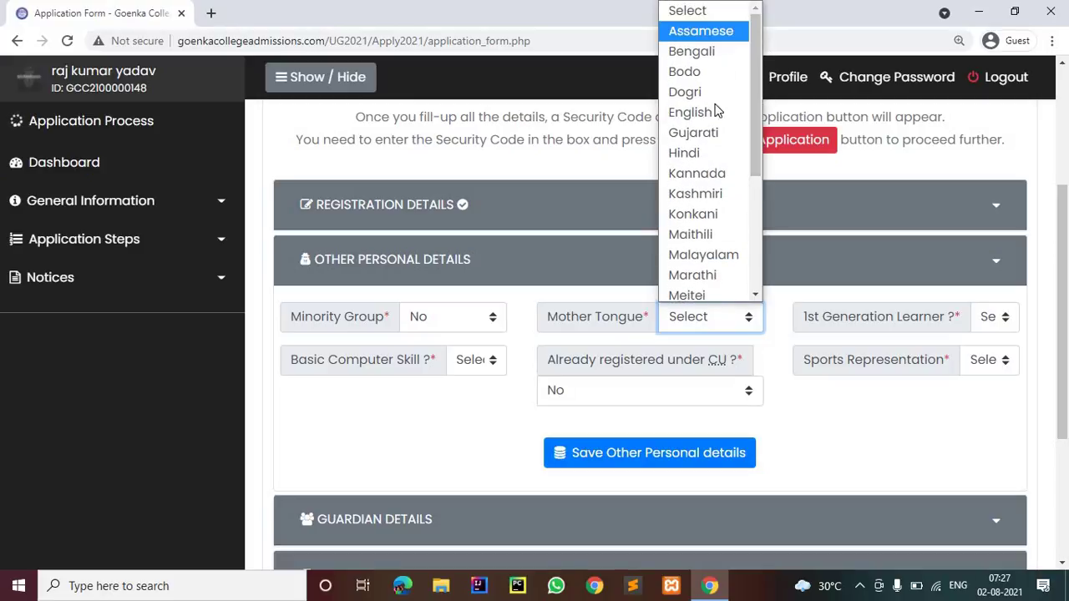
pyautogui.click(1009, 326)
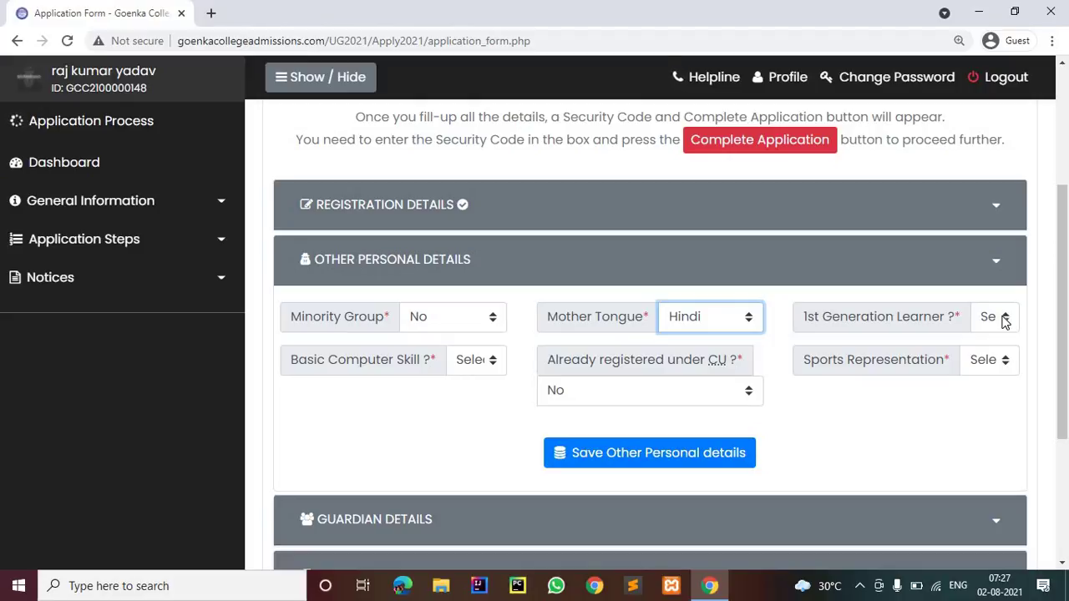
# Answer No for 1st Generation Learner and Yes for Basic Computer Skill
pyautogui.click(998, 322)
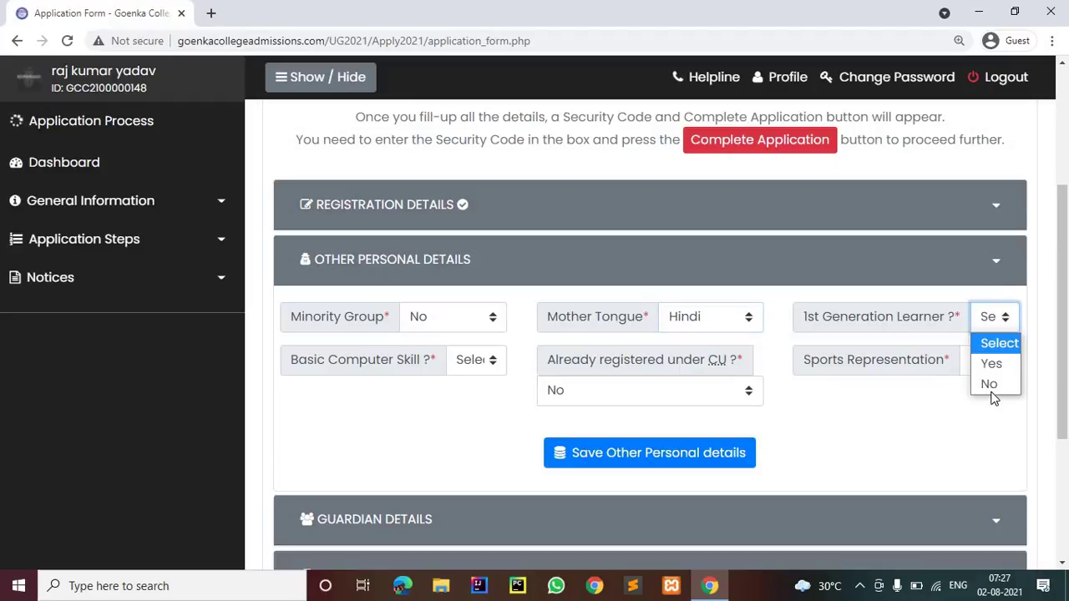
pyautogui.click(988, 386)
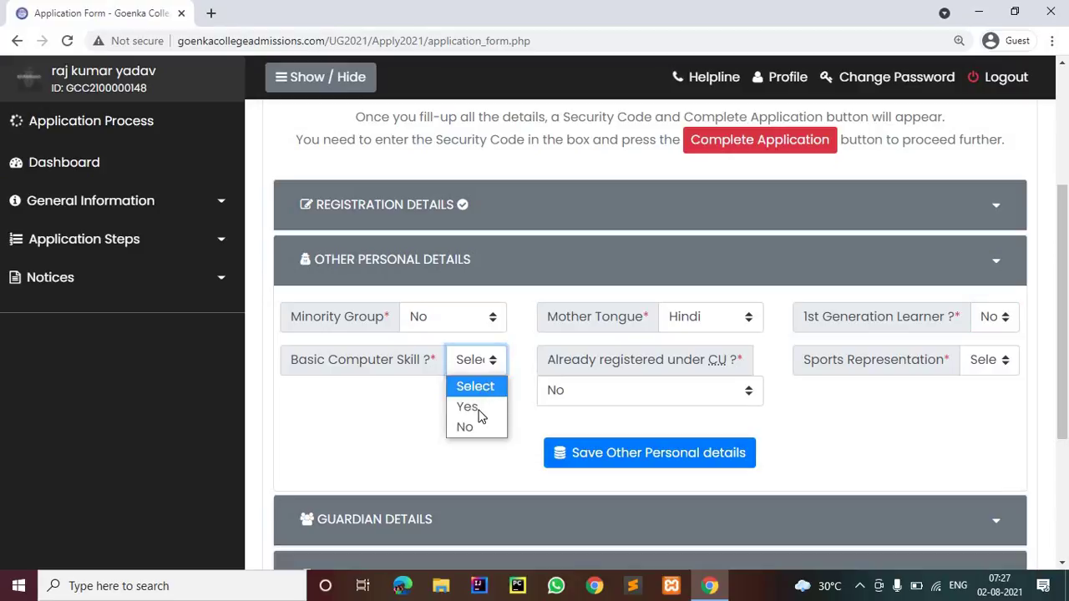
pyautogui.click(478, 409)
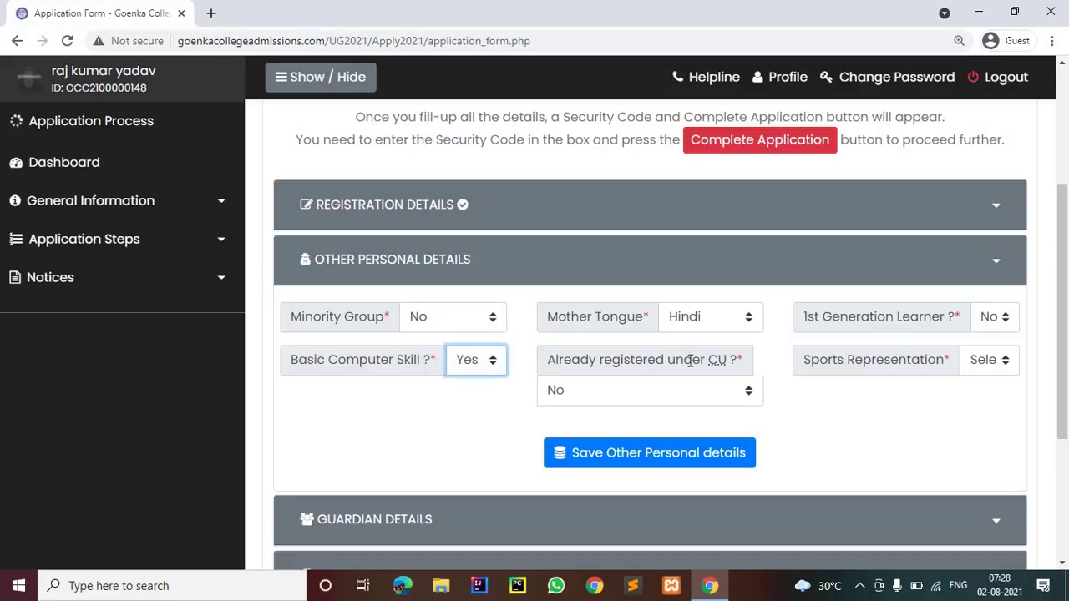
pyautogui.click(690, 359)
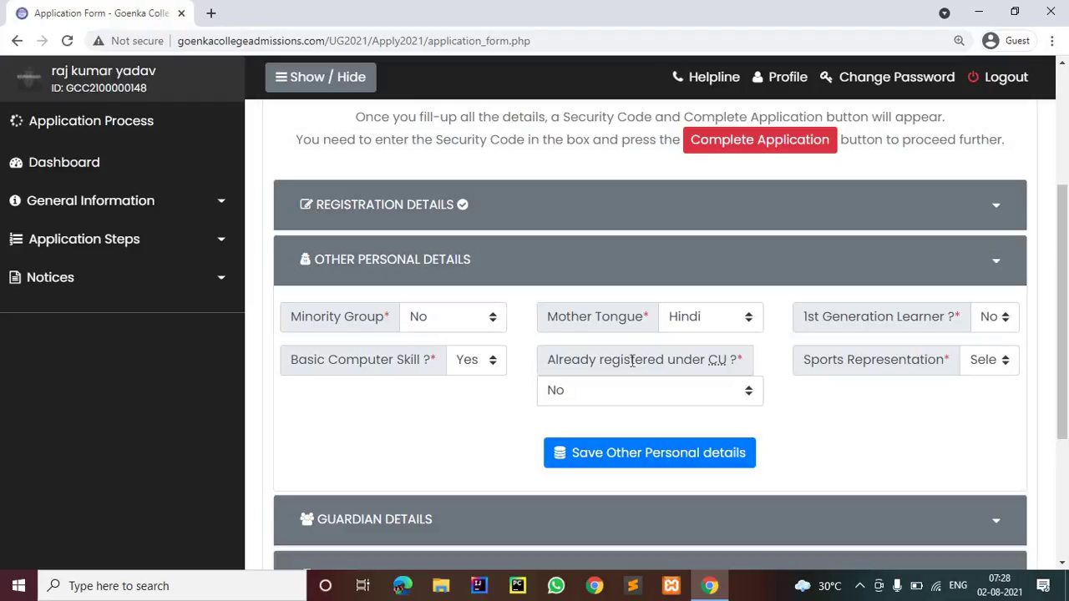
# Set Already registered under CU and Sports Representation to No, then save Other Personal details
pyautogui.click(647, 391)
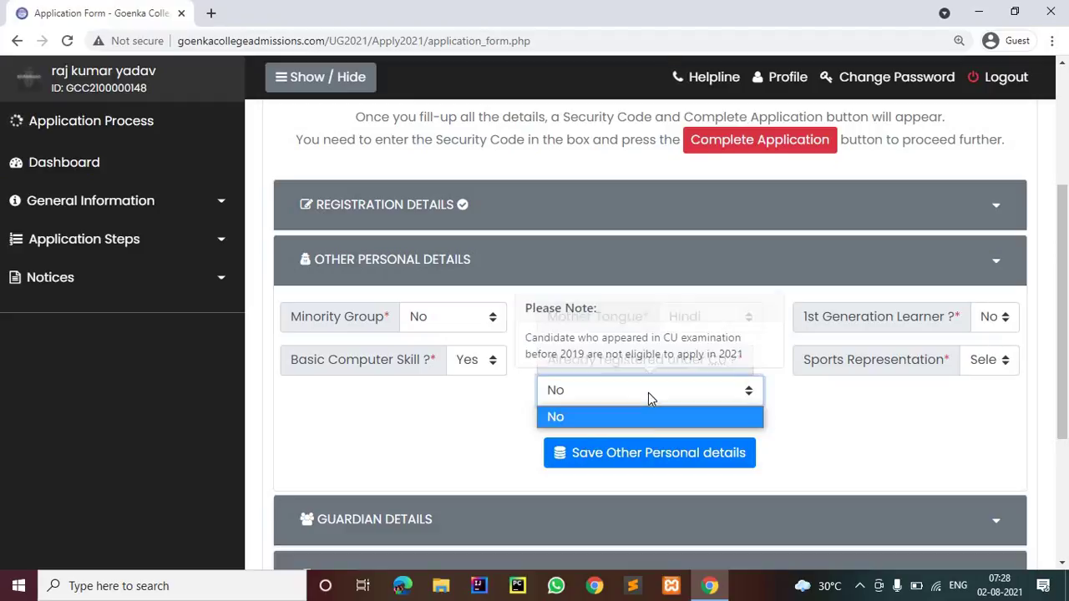
pyautogui.click(875, 427)
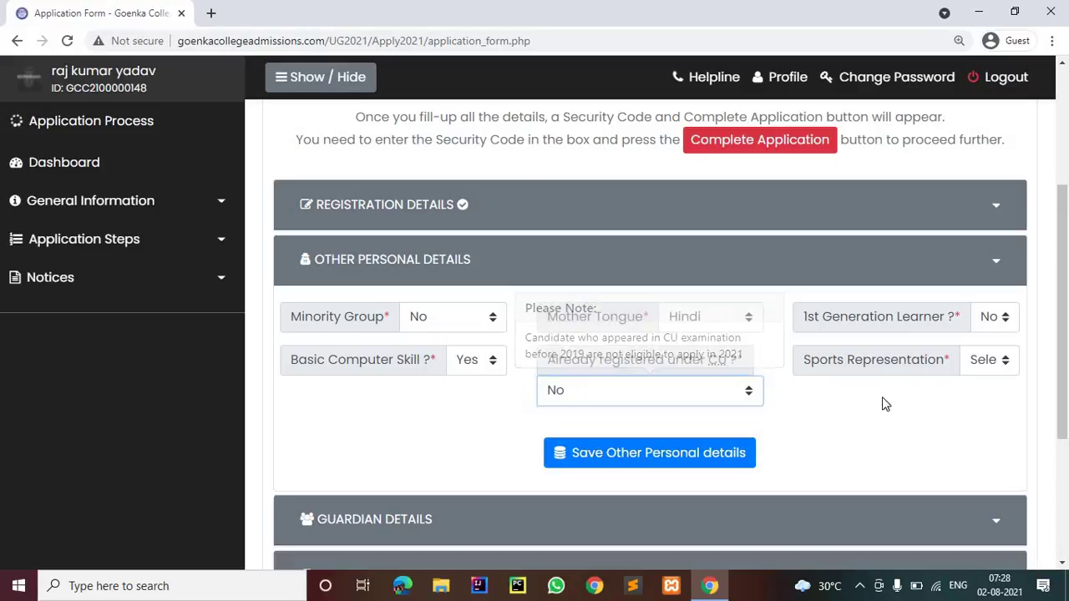
pyautogui.click(1002, 370)
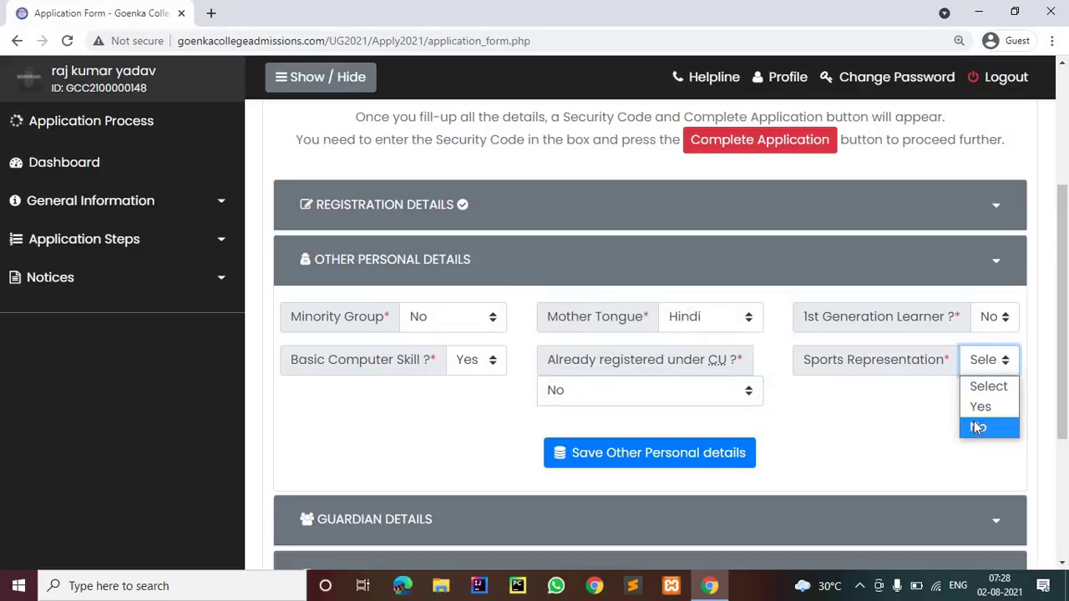
pyautogui.click(978, 428)
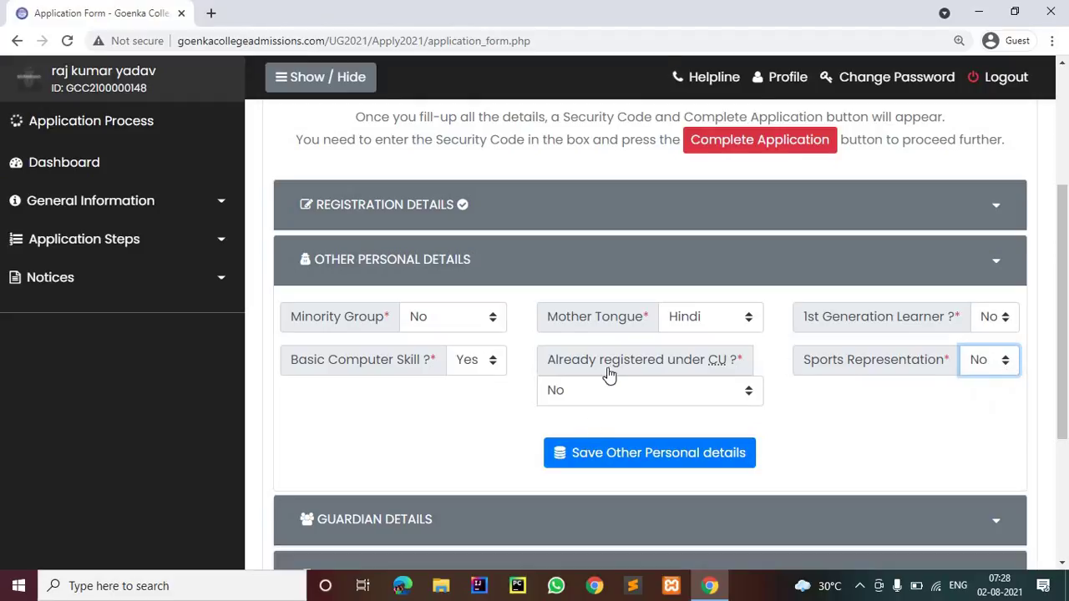
pyautogui.scroll(-1, 609, 375)
pyautogui.click(609, 371)
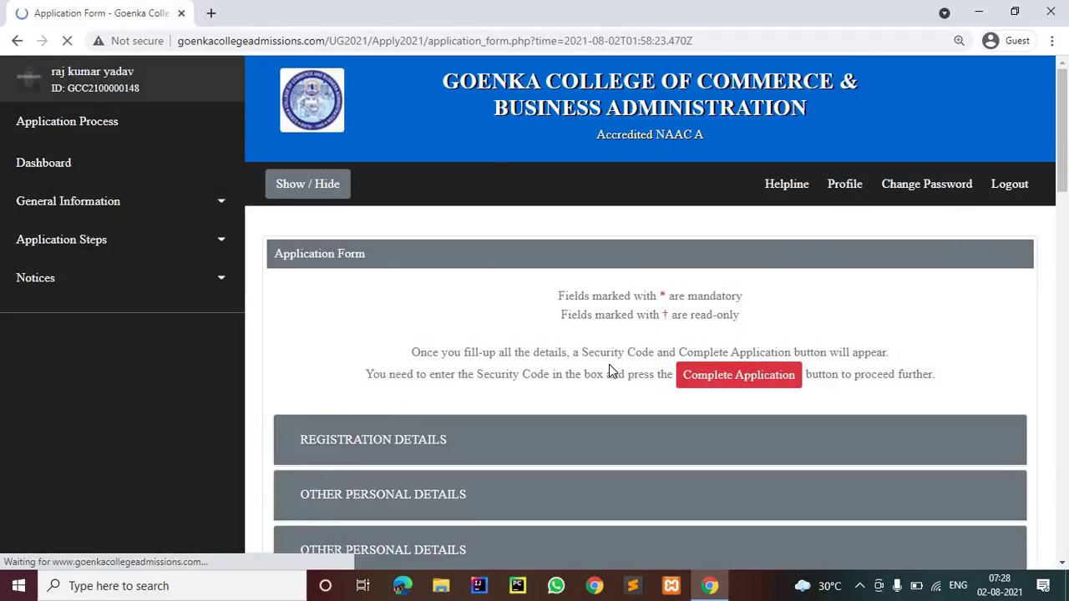
# Enter the father's name, qualification X and below, occupation Business and mobile number
pyautogui.scroll(-2, 609, 364)
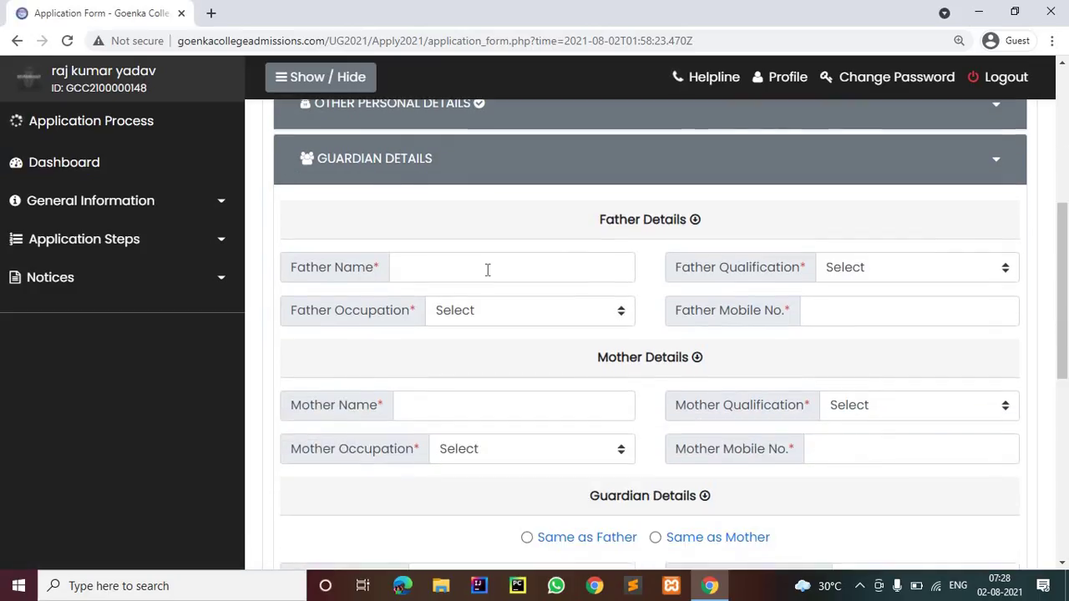
pyautogui.click(487, 269)
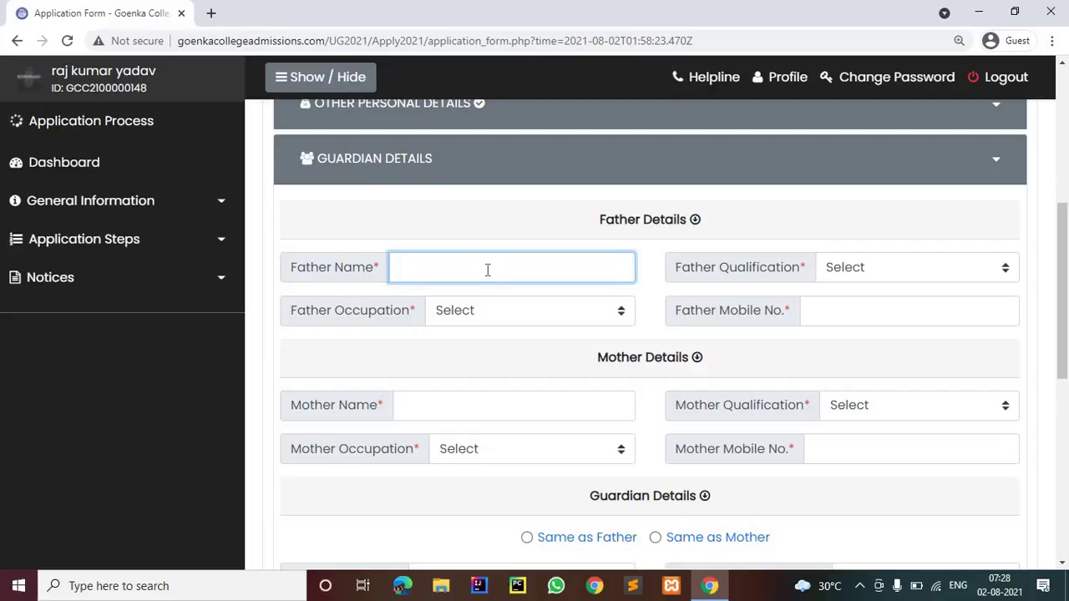
pyautogui.click(909, 269)
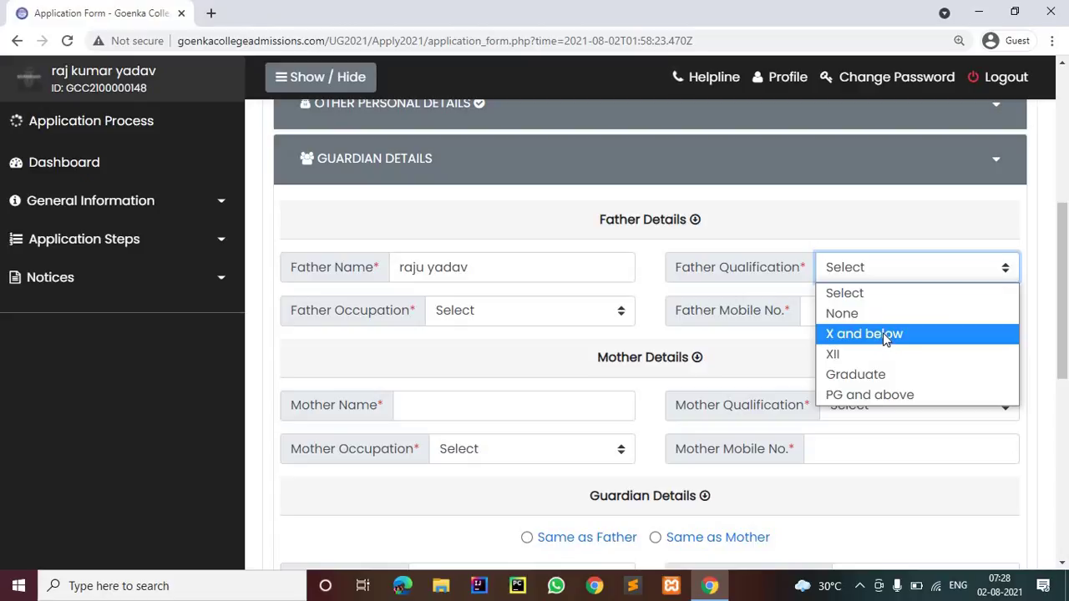
pyautogui.click(883, 332)
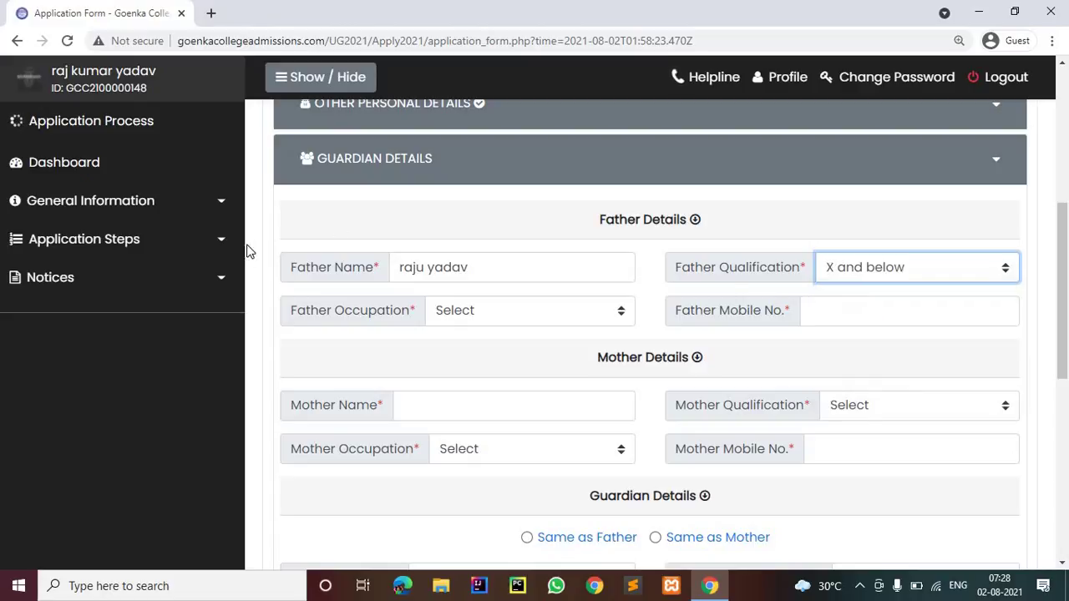
pyautogui.click(527, 318)
pyautogui.press('Return')
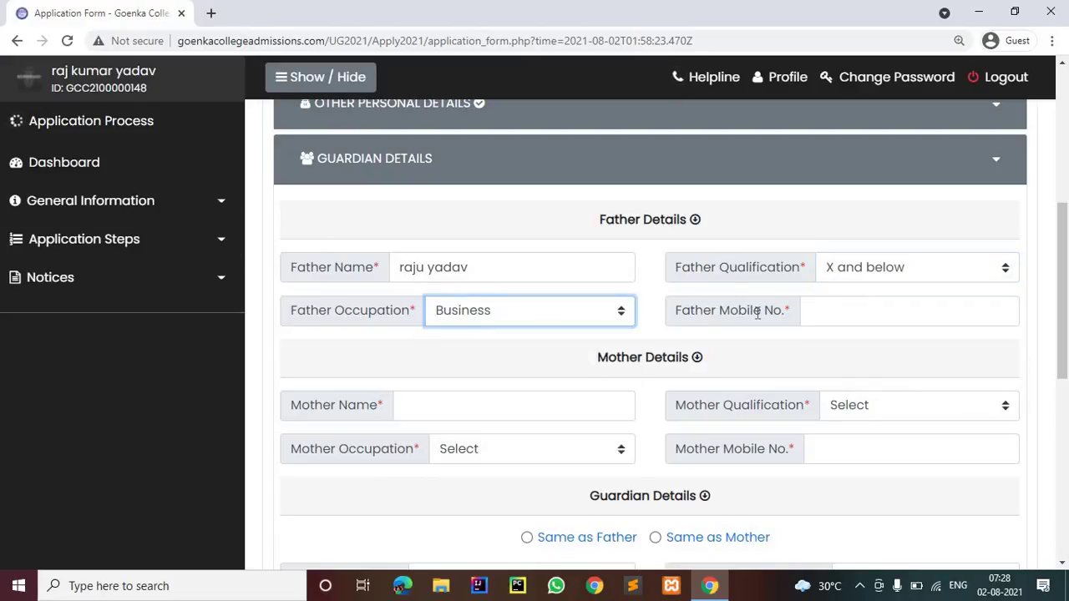
pyautogui.click(811, 314)
pyautogui.write('67')
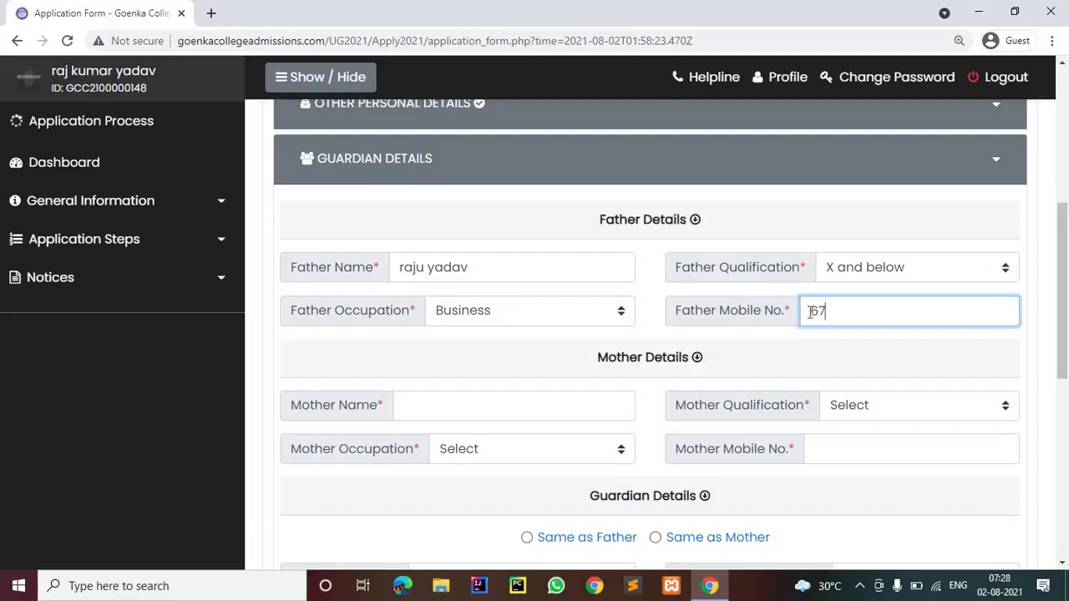
pyautogui.write('67676767')
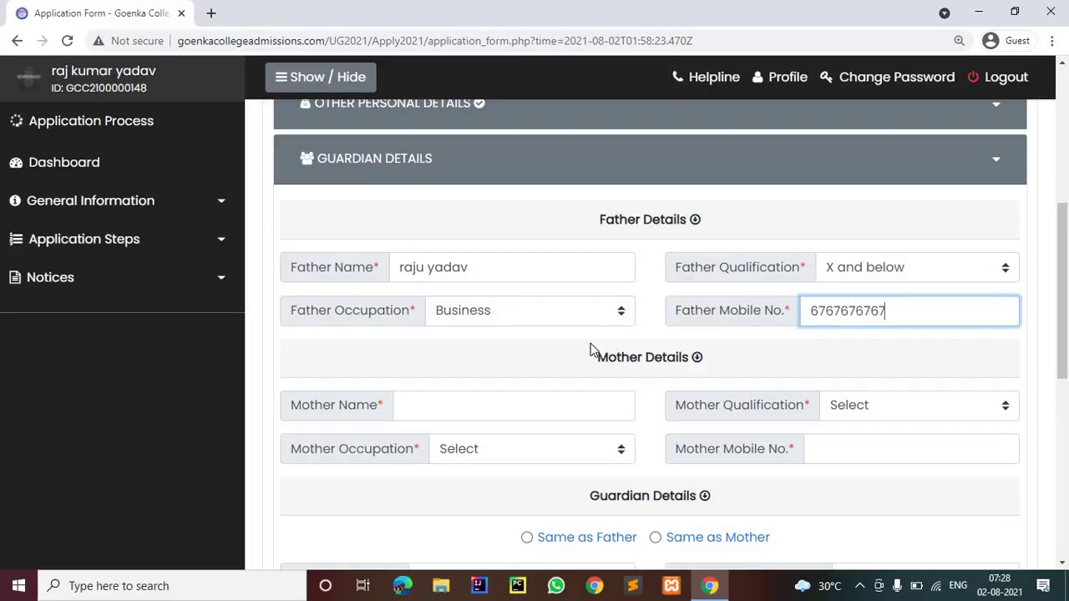
# Enter the mother's name, qualification X and below, occupation Home Maker and mobile number
pyautogui.scroll(-1, 585, 329)
pyautogui.click(587, 325)
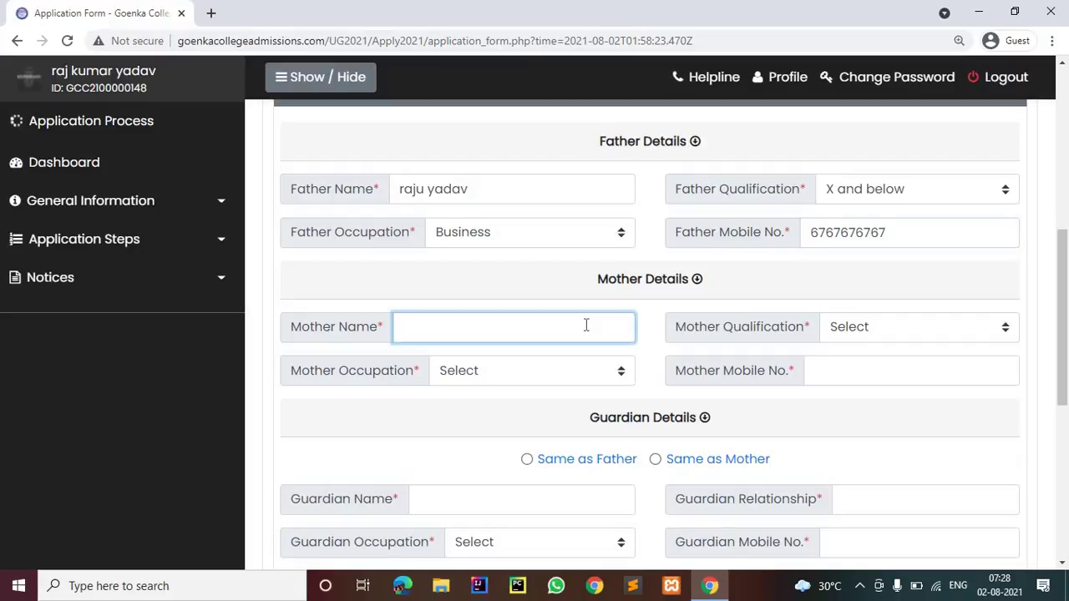
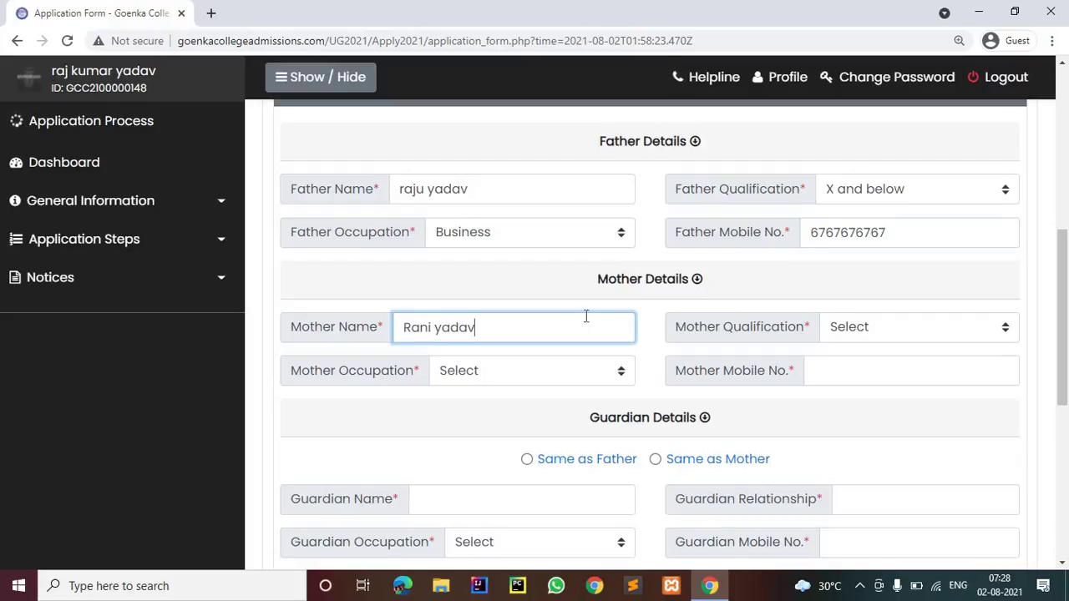
pyautogui.click(995, 336)
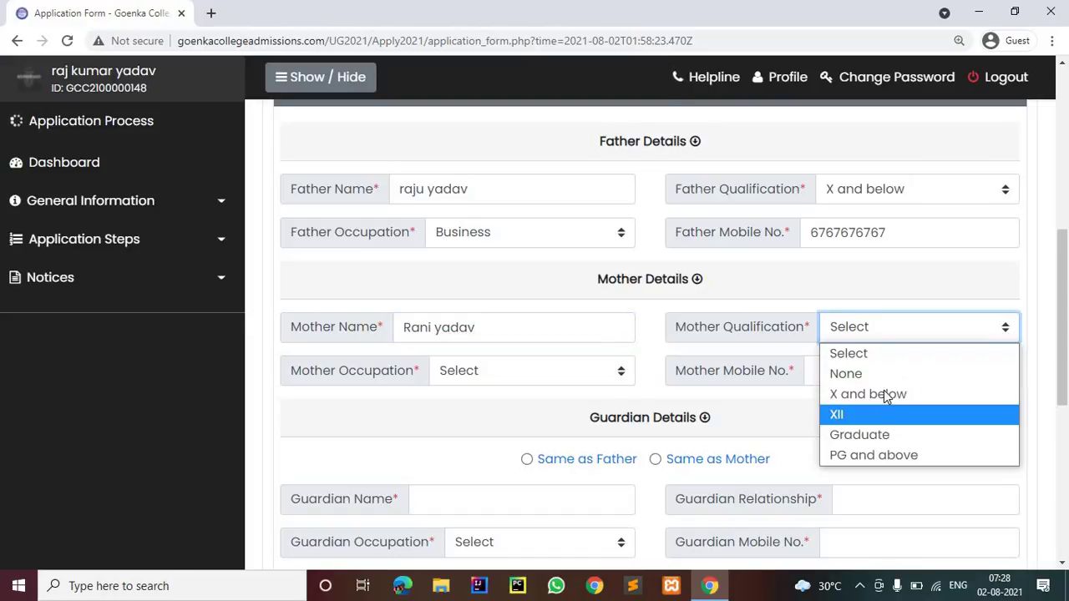
pyautogui.click(873, 394)
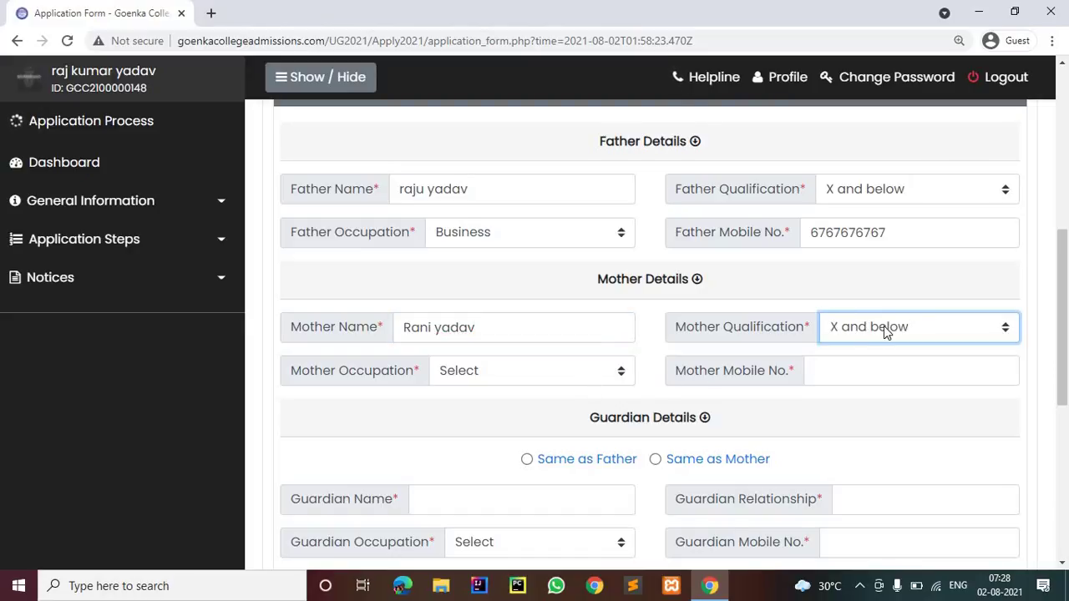
pyautogui.click(608, 370)
pyautogui.click(959, 335)
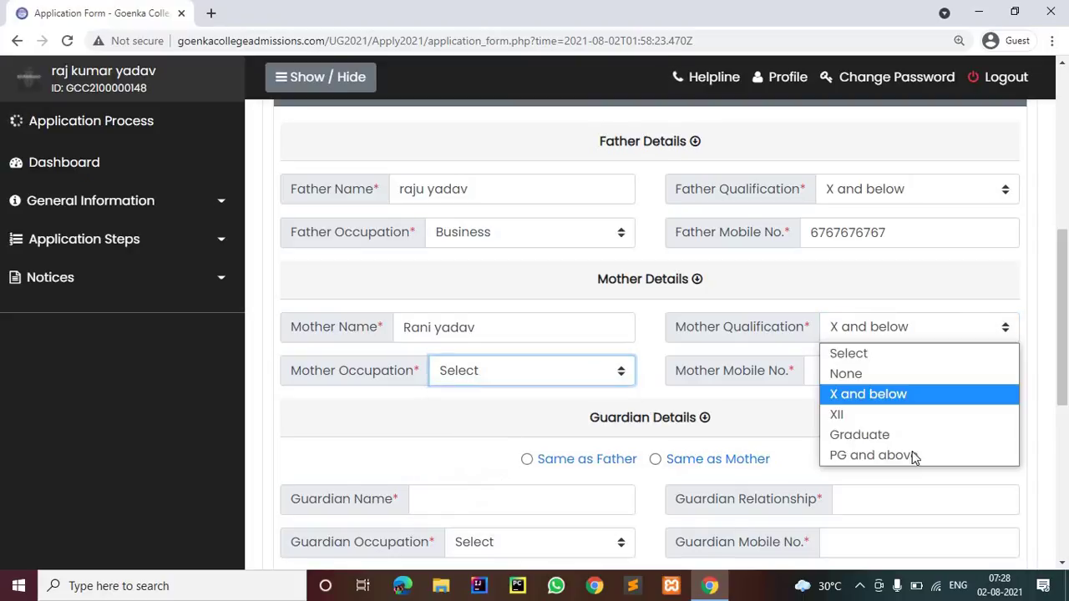
pyautogui.click(575, 376)
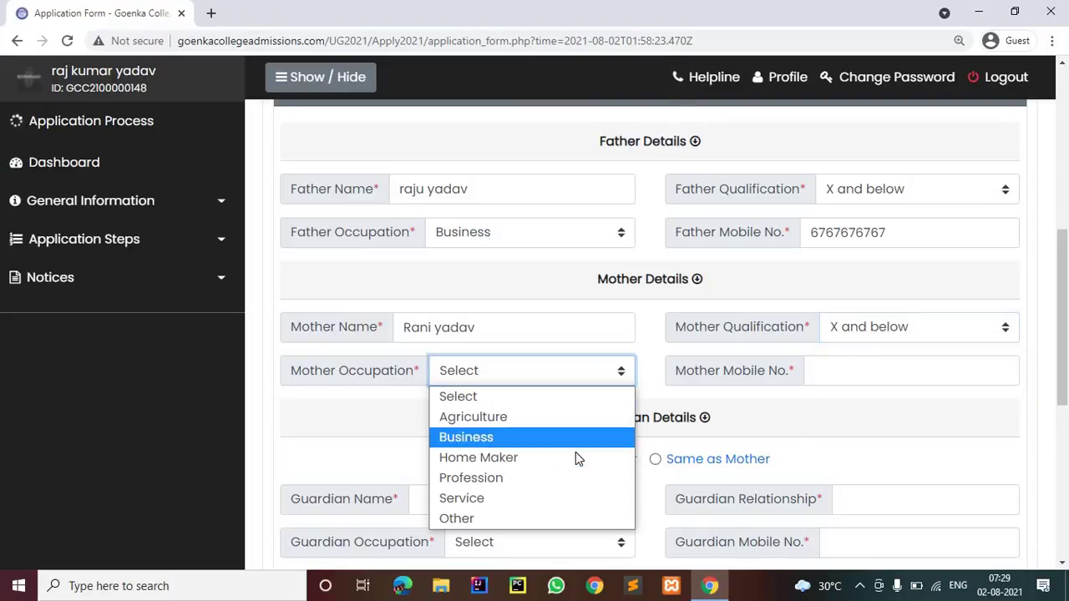
pyautogui.click(592, 455)
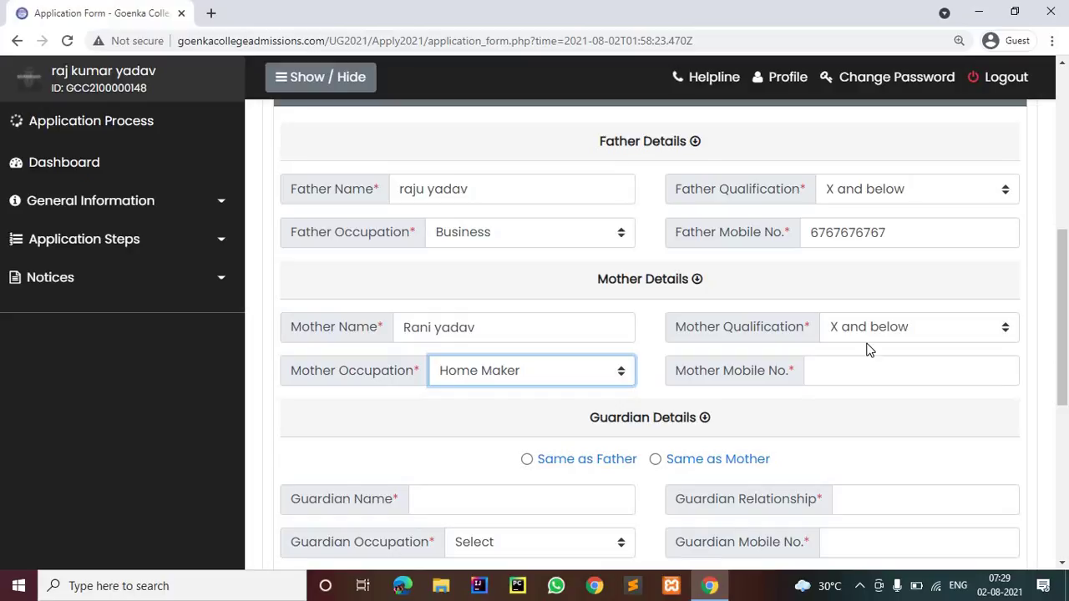
pyautogui.press('Tab')
pyautogui.write('78787')
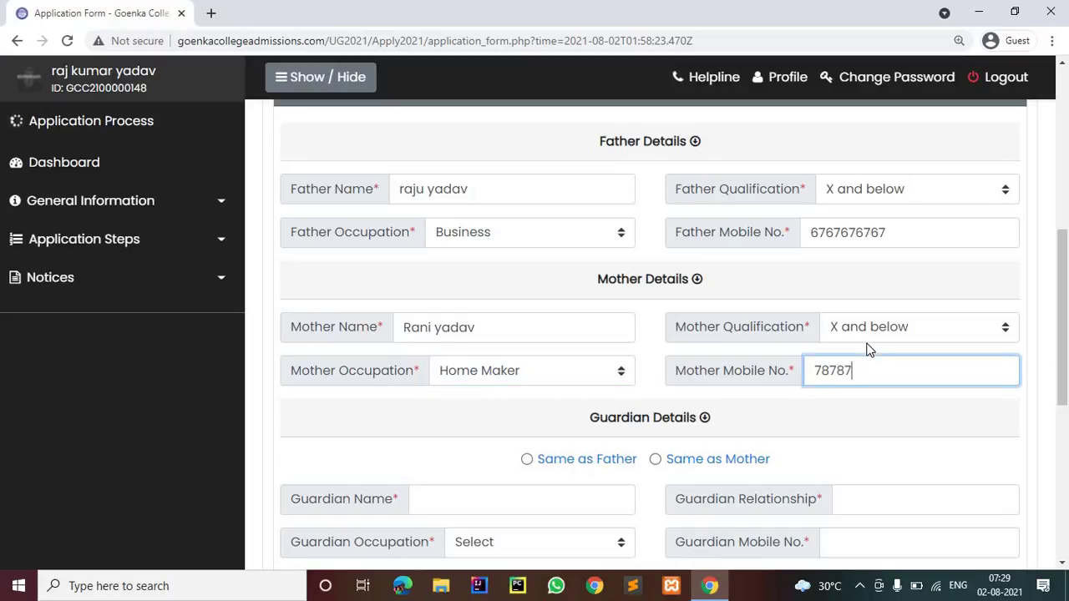
pyautogui.write('87876')
# Mark the guardian as the same as the father
pyautogui.scroll(-3, 780, 345)
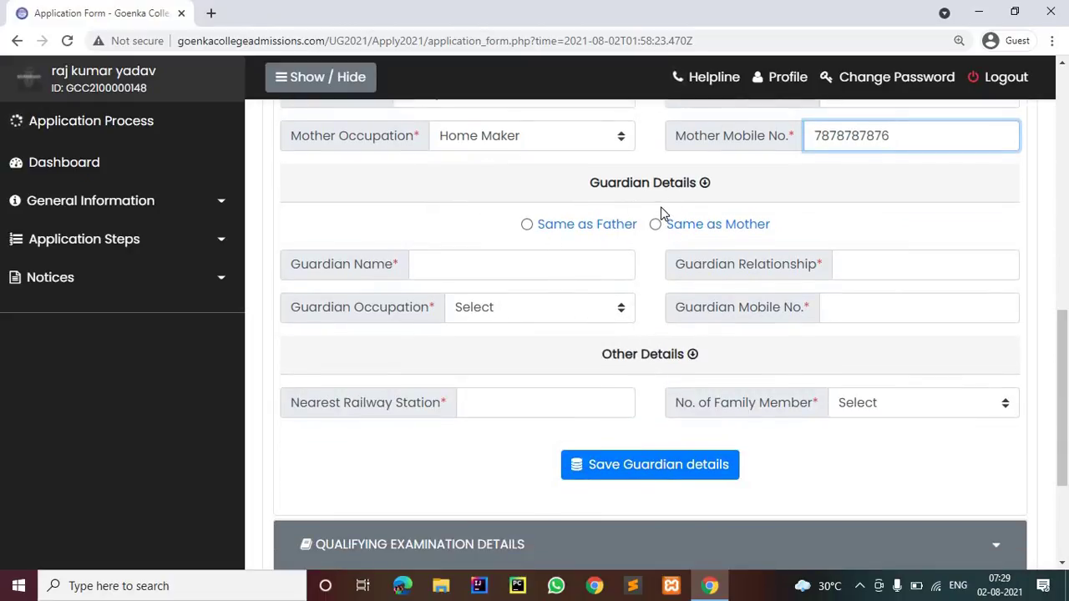
pyautogui.scroll(4, 661, 204)
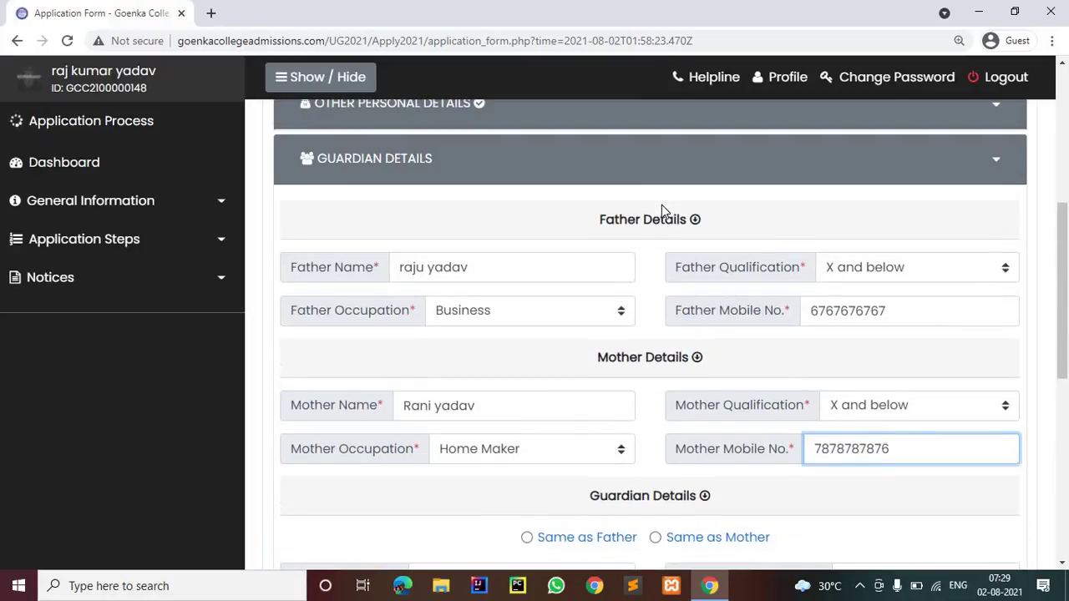
pyautogui.scroll(-2, 670, 349)
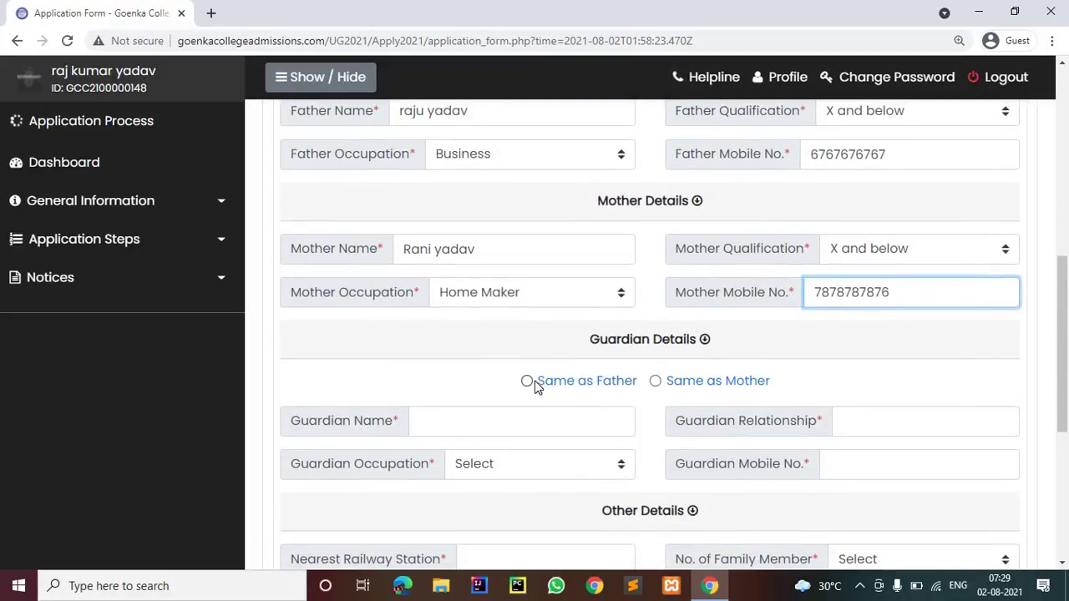
pyautogui.click(530, 382)
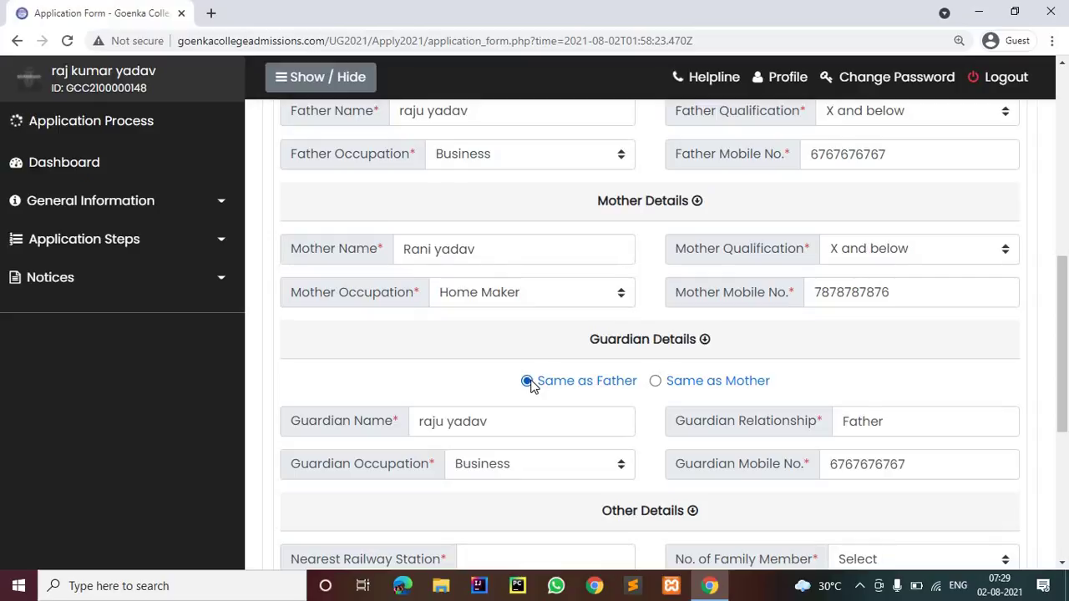
# Enter nearest station 'sealda', choose 5 family members and save the guardian details
pyautogui.scroll(-2, 647, 251)
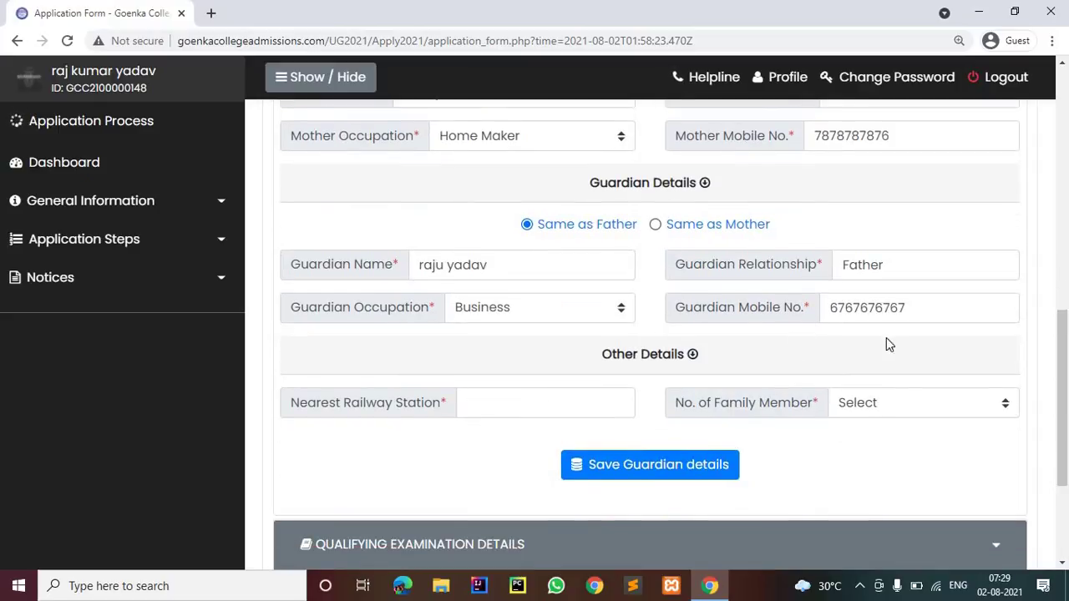
pyautogui.scroll(-2, 702, 378)
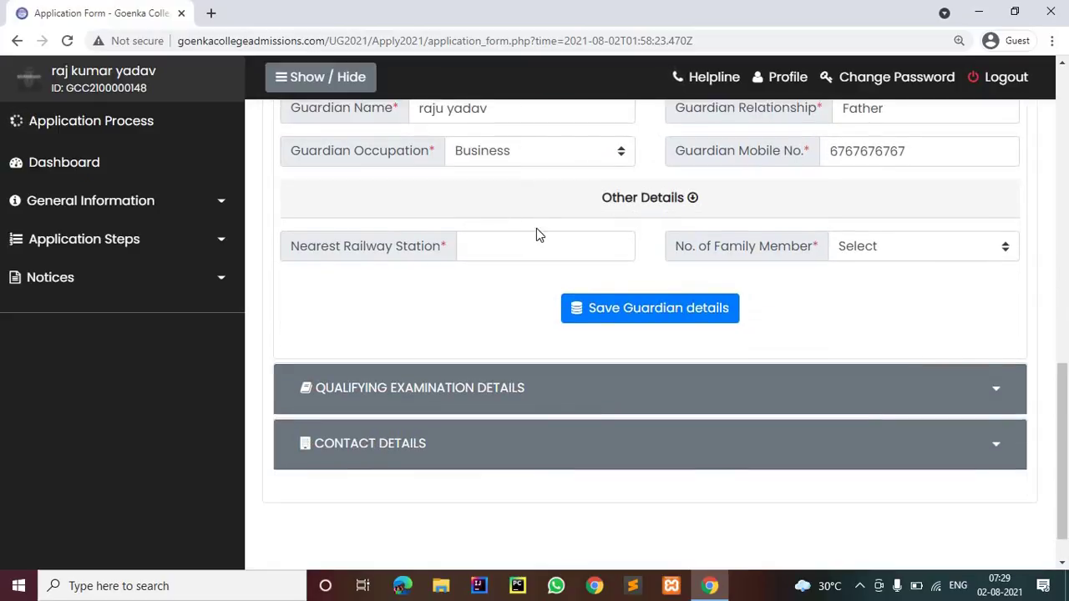
pyautogui.click(538, 234)
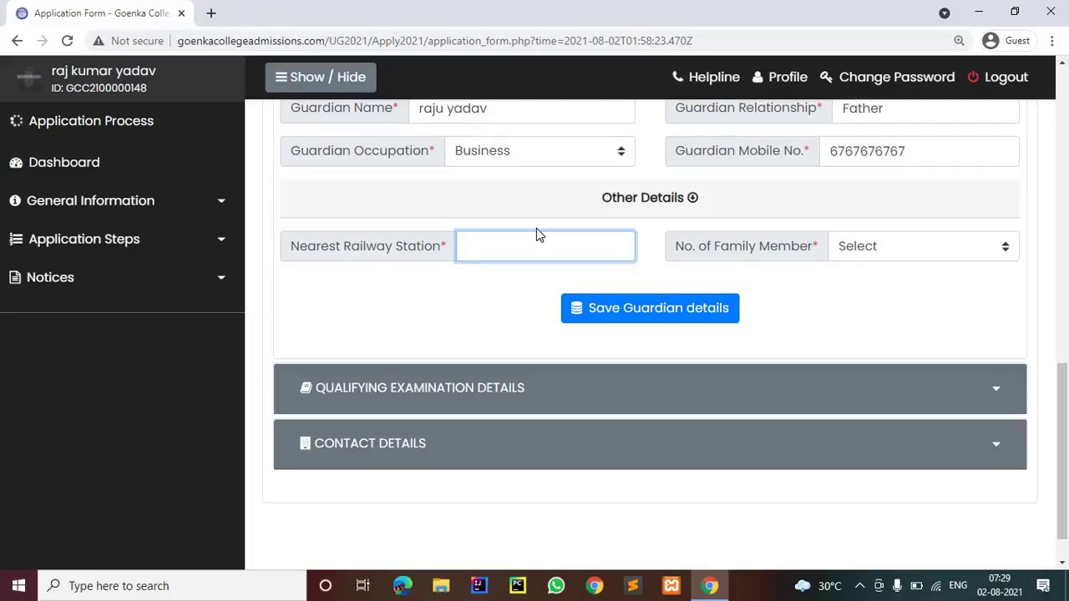
pyautogui.write('sealdah')
pyautogui.click(919, 245)
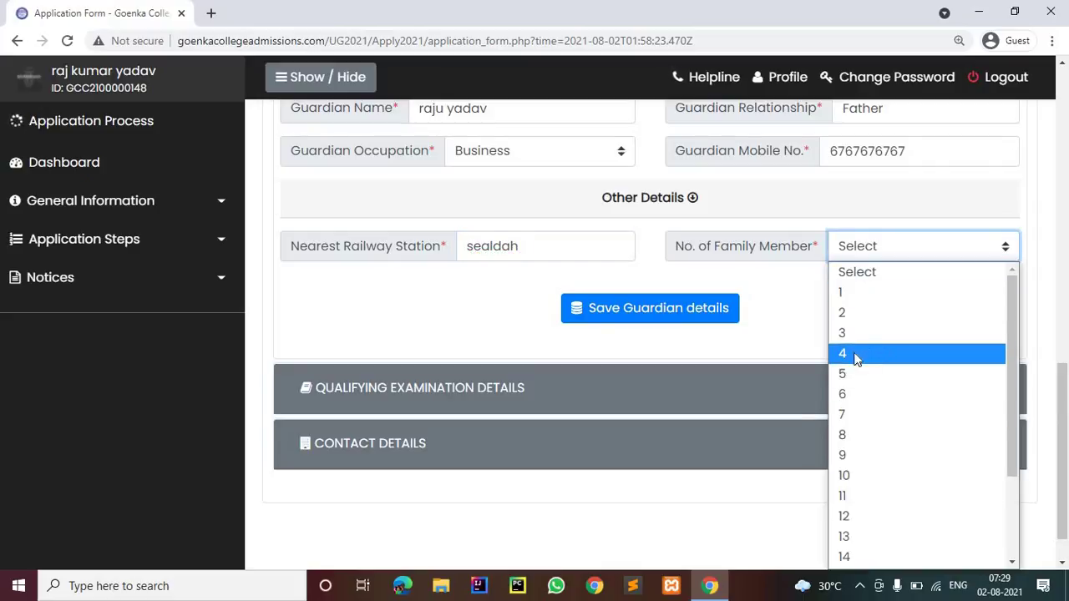
pyautogui.click(842, 373)
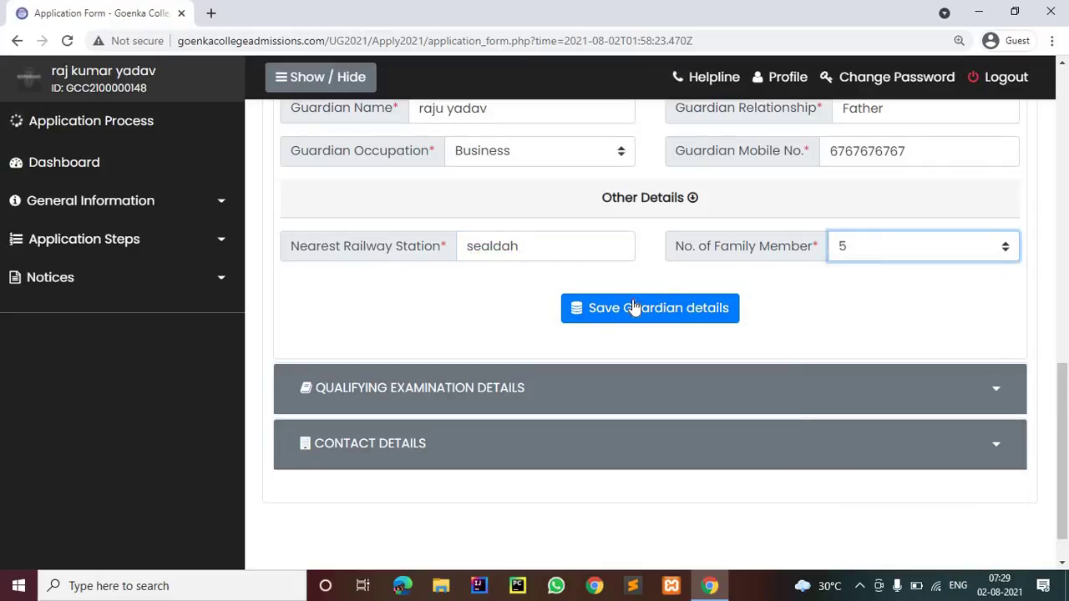
pyautogui.click(635, 301)
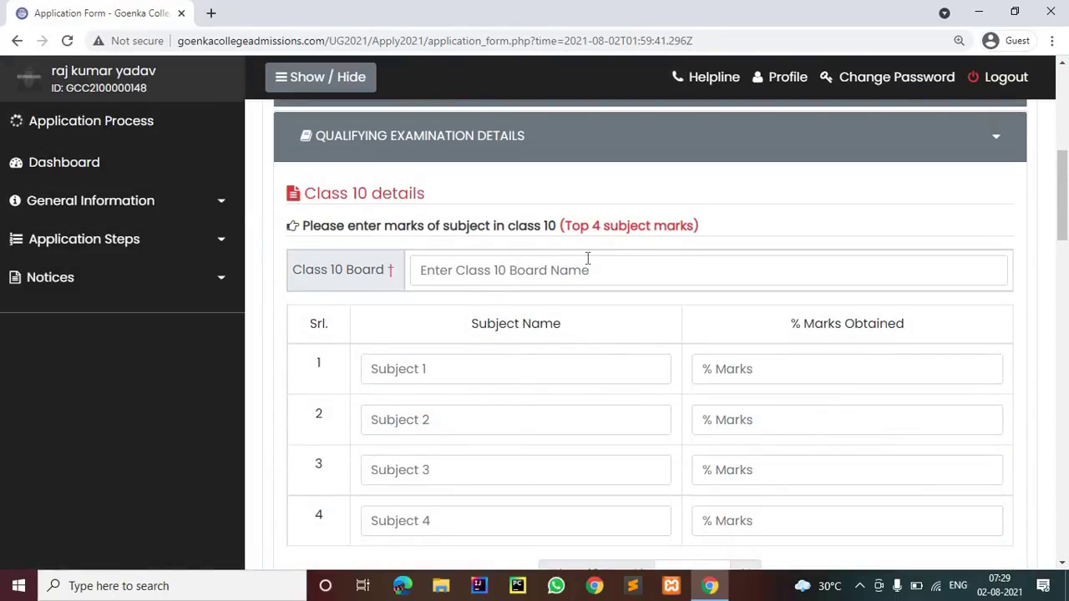
# Enter wbbse as the Class 10 board
pyautogui.click(601, 273)
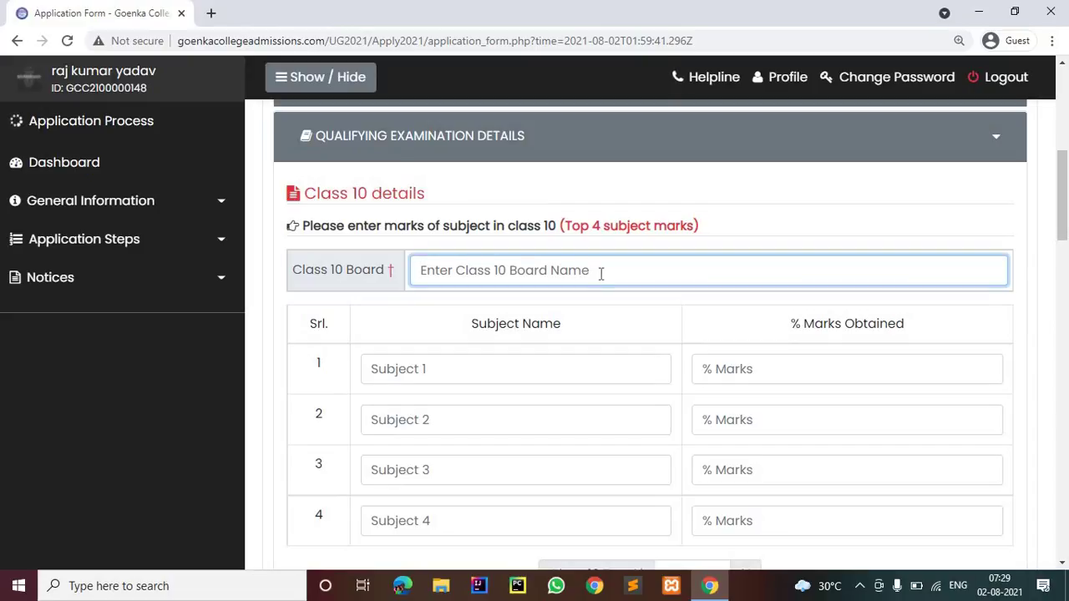
pyautogui.write('wbbse')
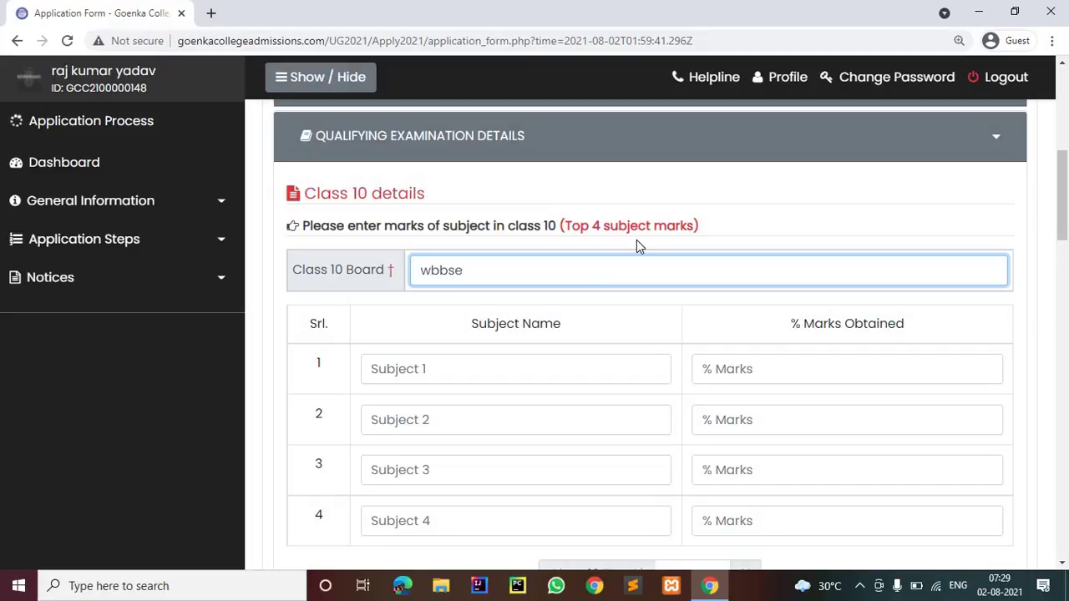
pyautogui.scroll(-3, 432, 134)
pyautogui.scroll(4, 373, 338)
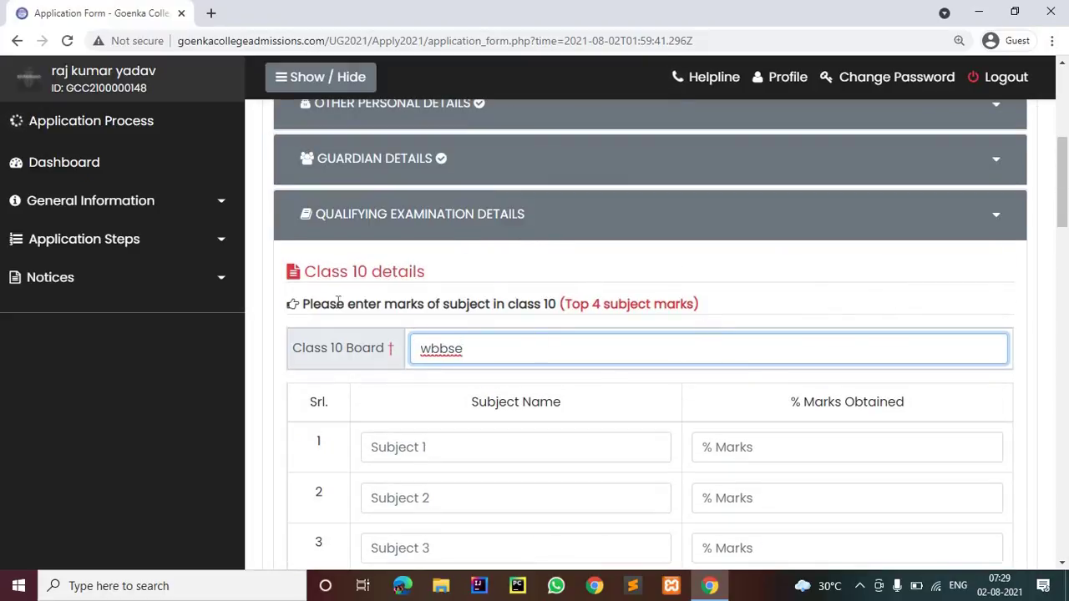
pyautogui.scroll(-2, 393, 327)
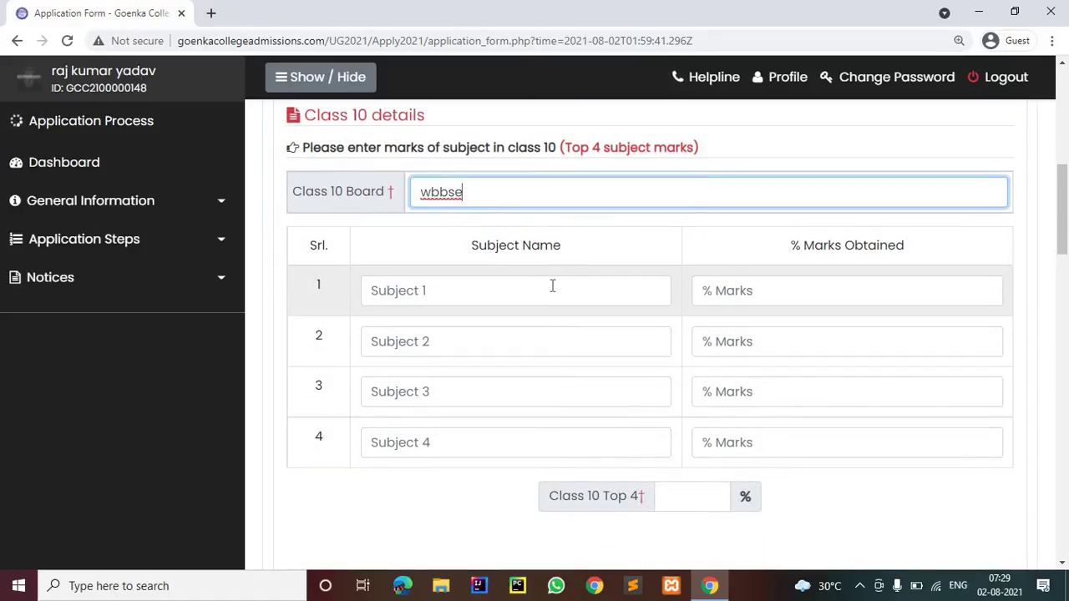
# Enter physics 97 and life science 98 as the first two Class 10 subjects
pyautogui.click(552, 286)
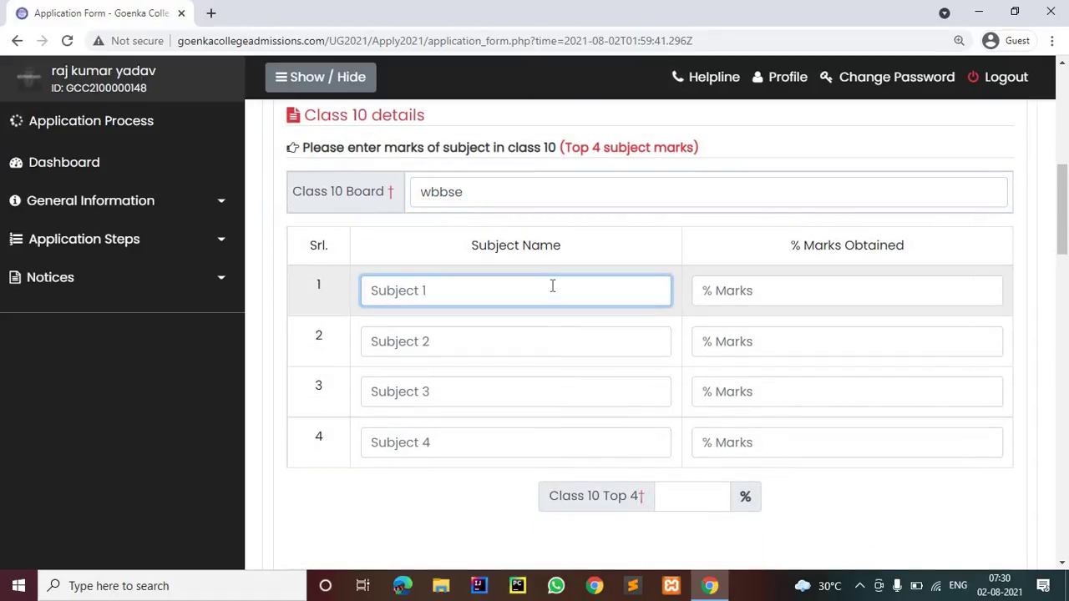
pyautogui.write('physics')
pyautogui.press('Tab')
pyautogui.write('97')
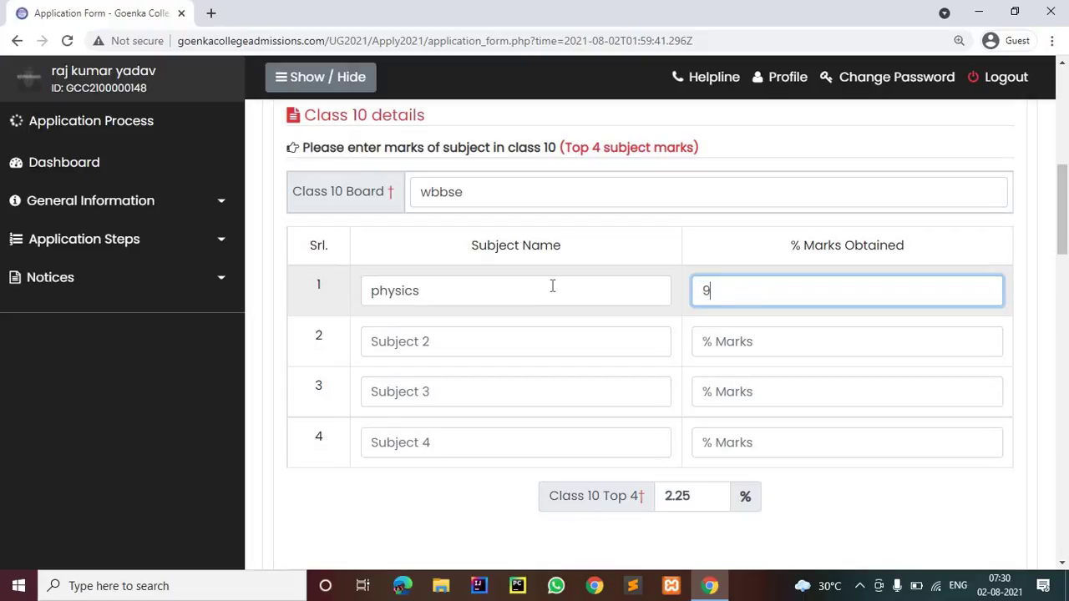
pyautogui.click(532, 342)
pyautogui.write('li')
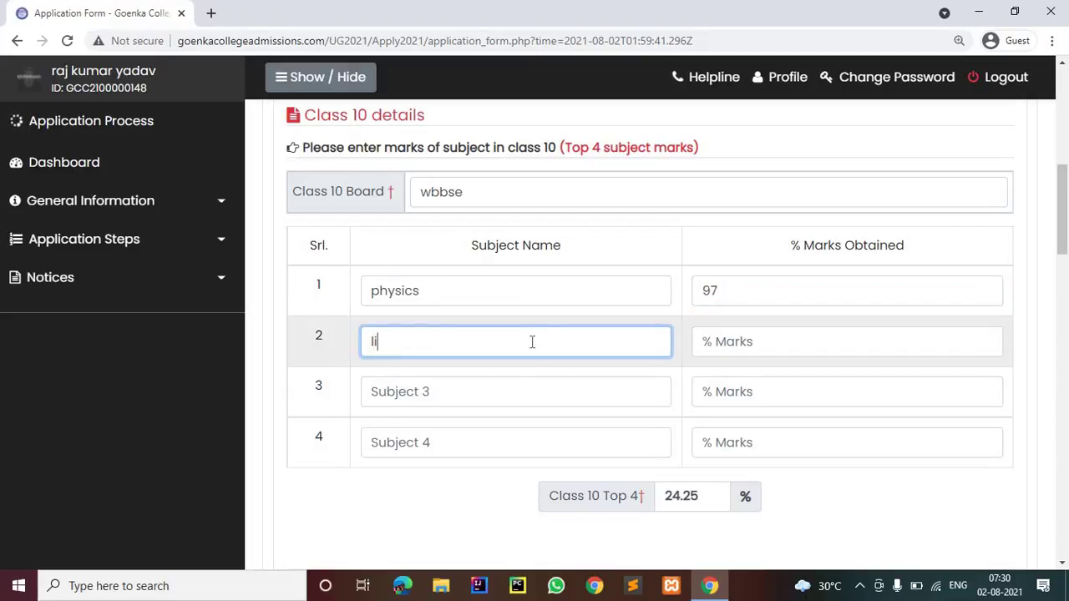
pyautogui.write('fe science')
pyautogui.press('Tab')
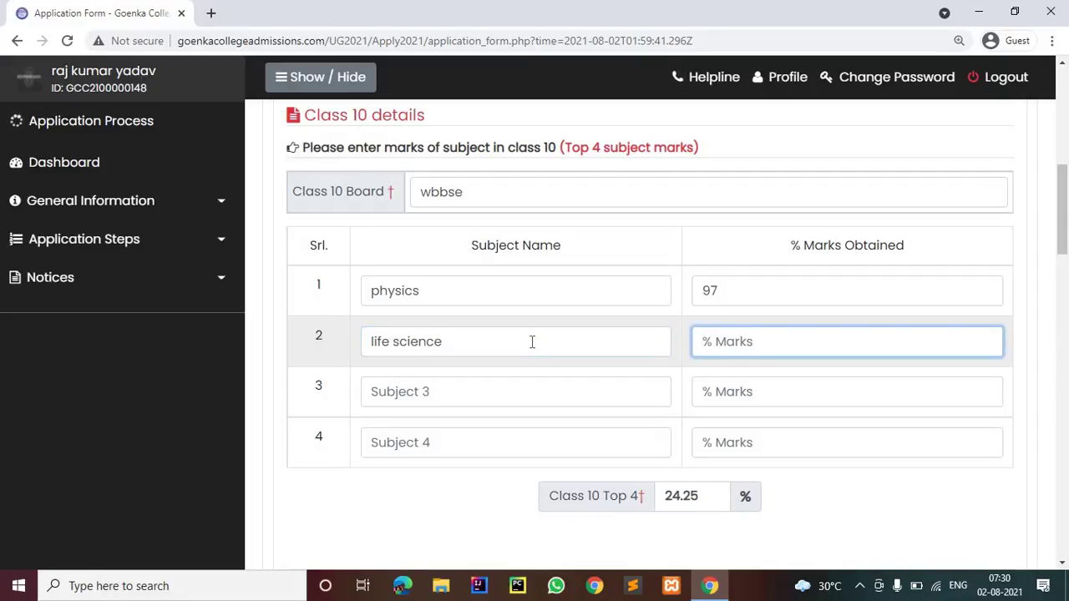
pyautogui.write('98')
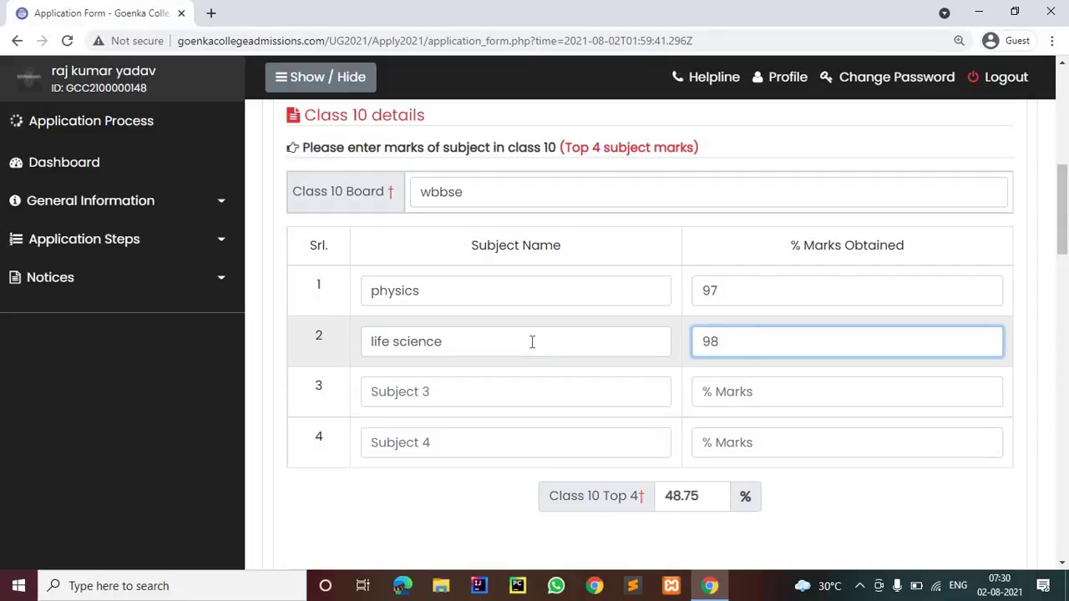
# Enter maths 95 and history 90 as the third and fourth subjects
pyautogui.press('Tab')
pyautogui.write(',a')
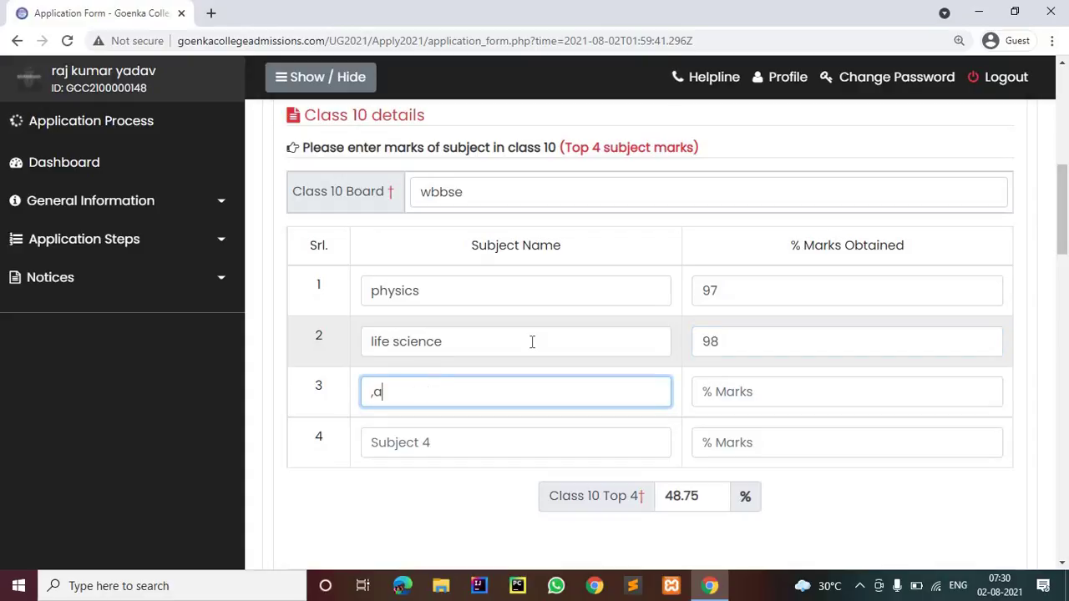
pyautogui.press('BackSpace')
pyautogui.press('BackSpace')
pyautogui.write('maths95')
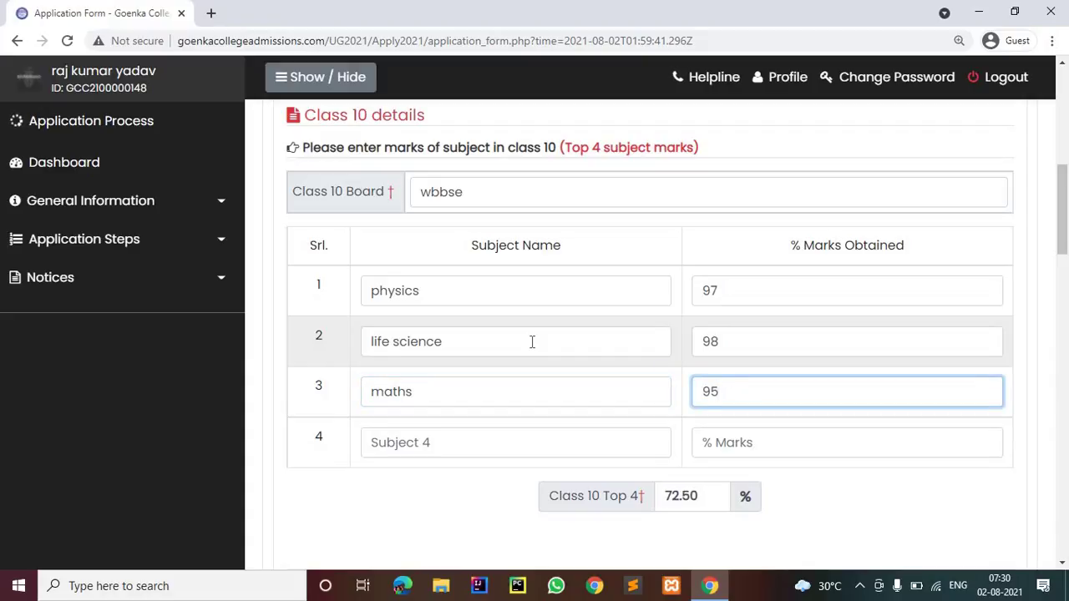
pyautogui.press('Tab')
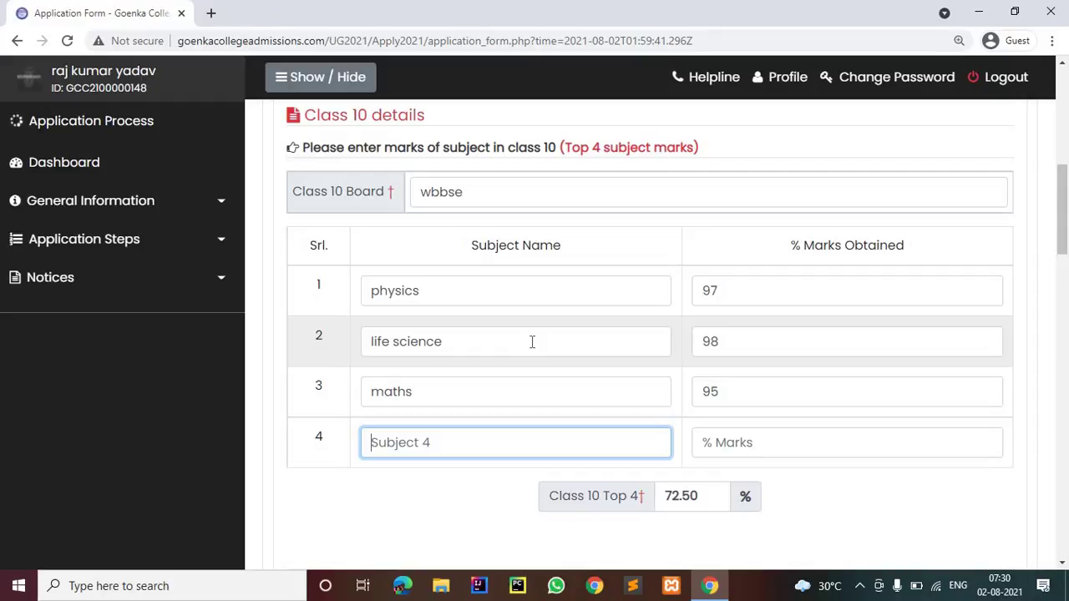
pyautogui.write('history')
pyautogui.press('Tab')
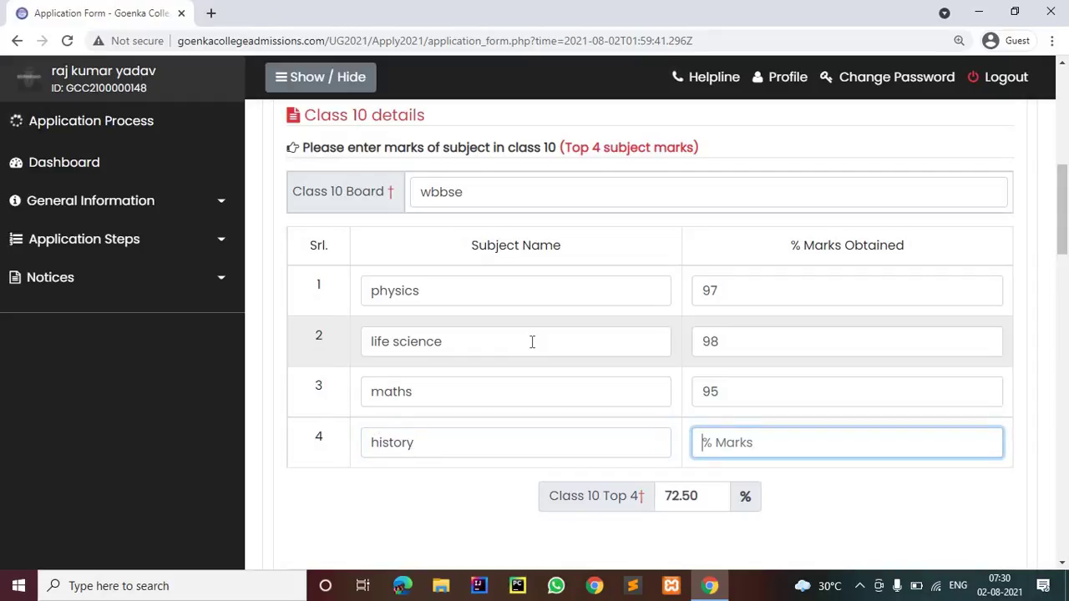
pyautogui.write('90')
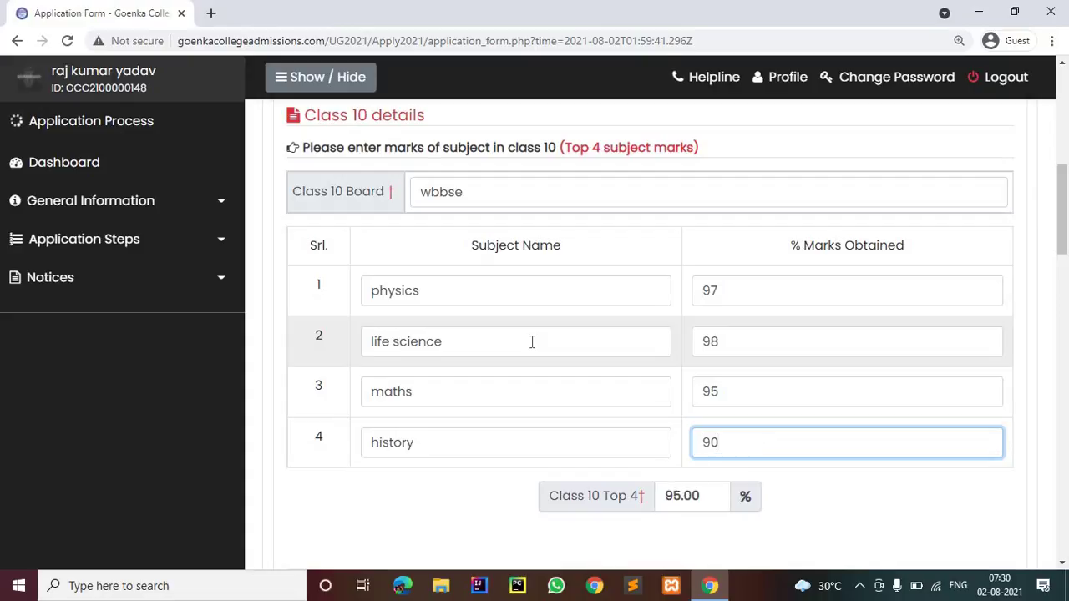
pyautogui.scroll(-1, 552, 288)
# Enter 'national high school' as the Class 12 institution name along with its street address
pyautogui.scroll(-3, 663, 263)
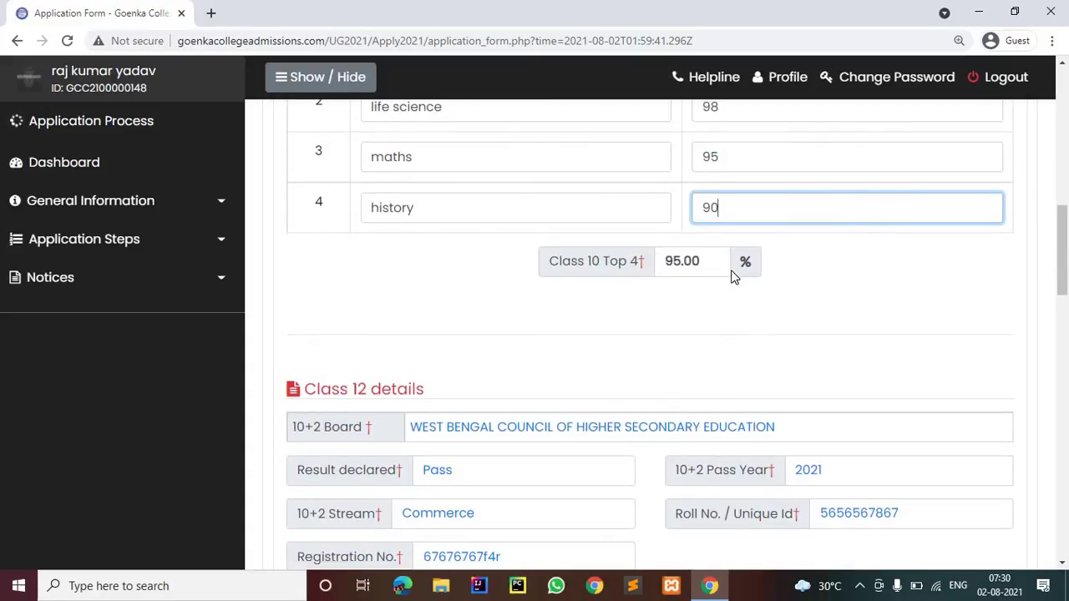
pyautogui.scroll(-3, 673, 291)
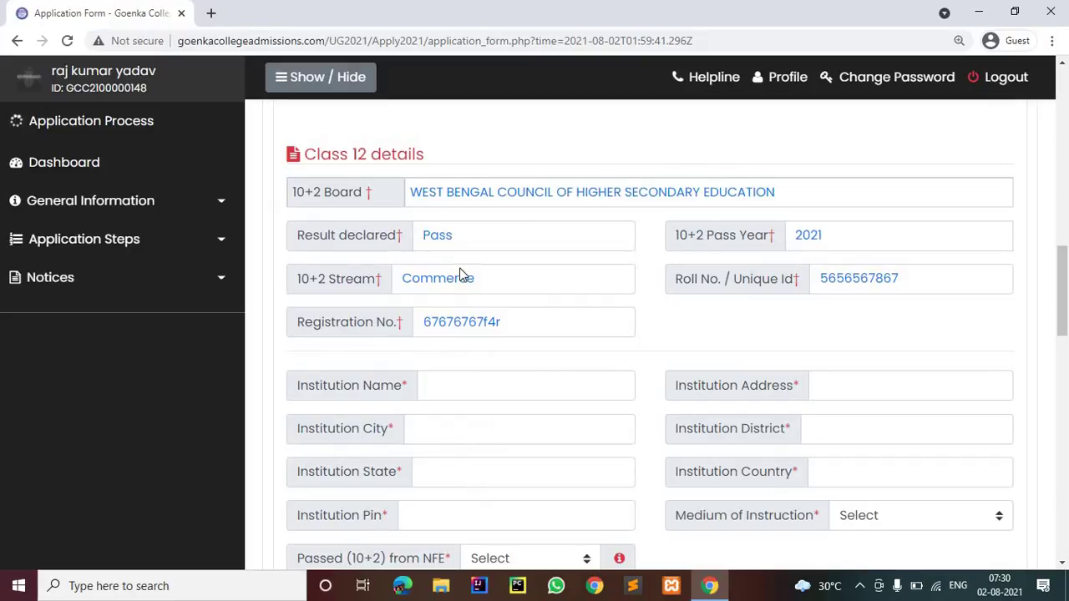
pyautogui.scroll(-2, 466, 275)
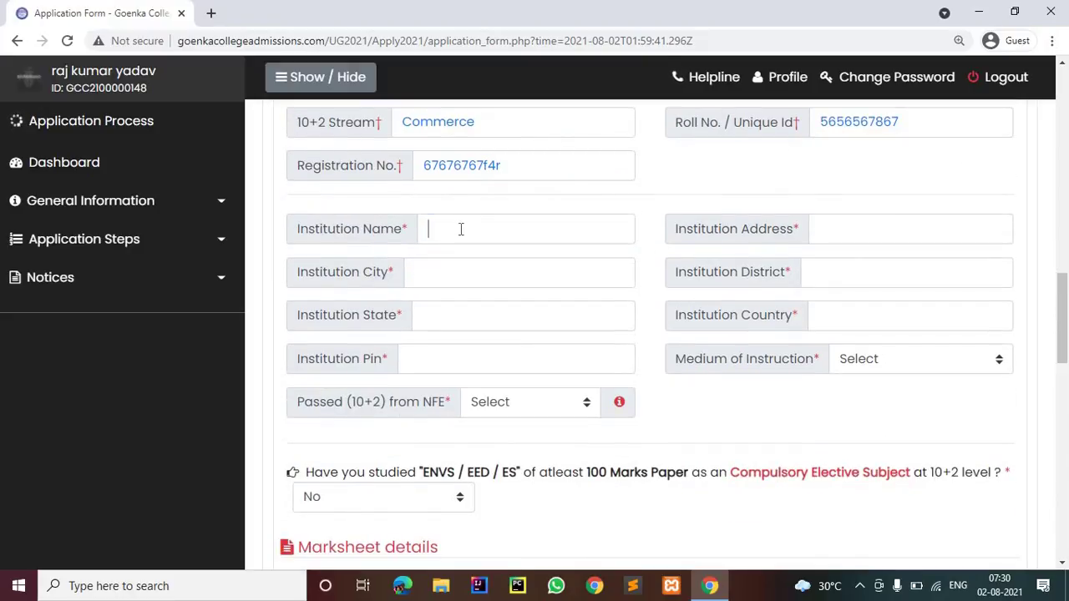
pyautogui.click(460, 228)
pyautogui.write('na')
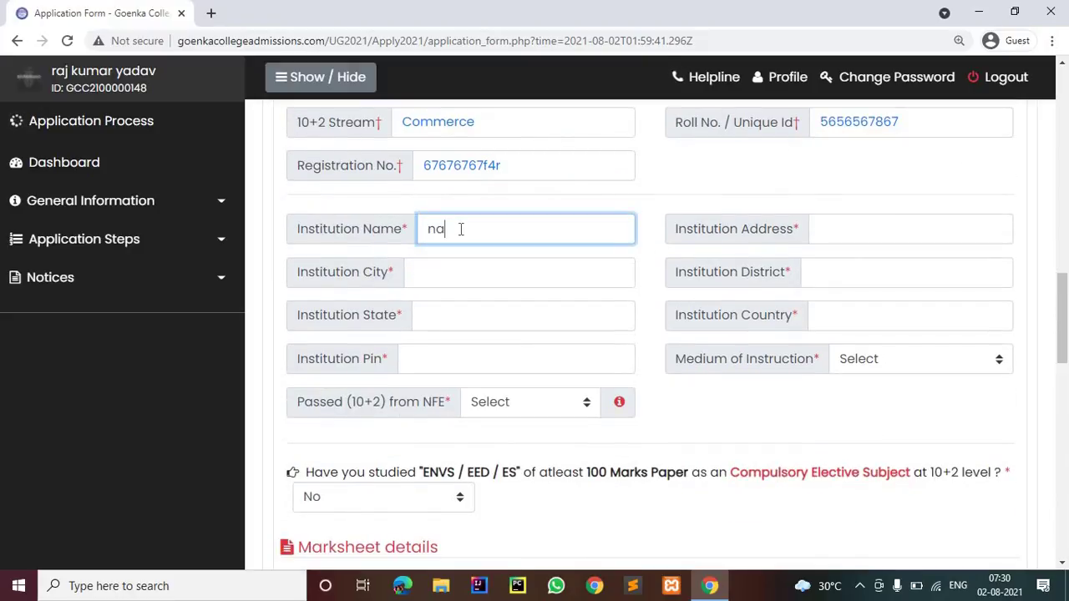
pyautogui.write('tional high school')
pyautogui.press('Tab')
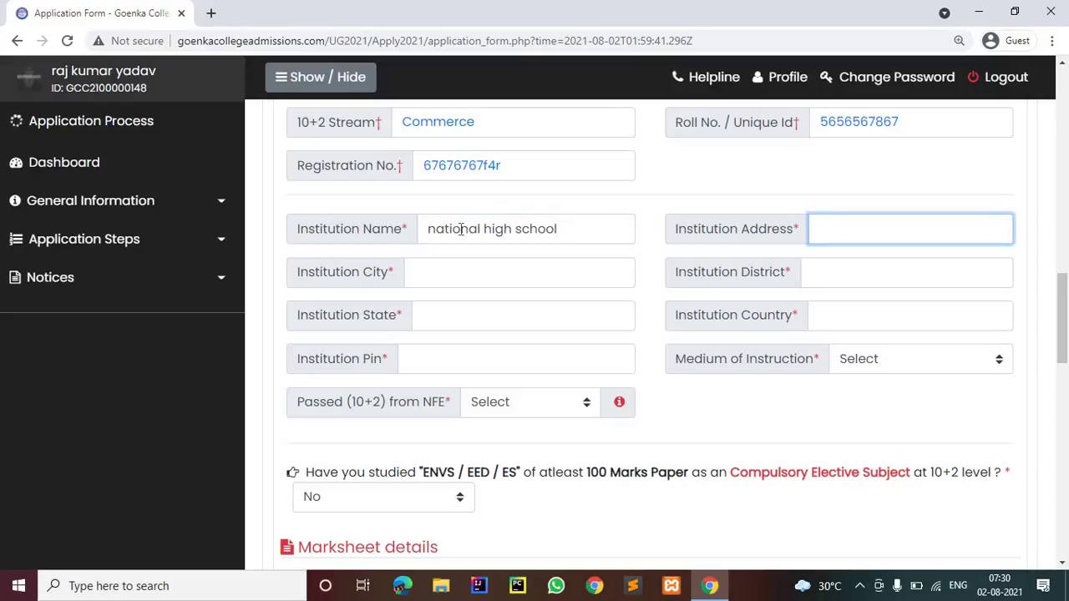
pyautogui.write('bt')
pyautogui.write('road s')
pyautogui.write('treet ')
pyautogui.write('kolkata')
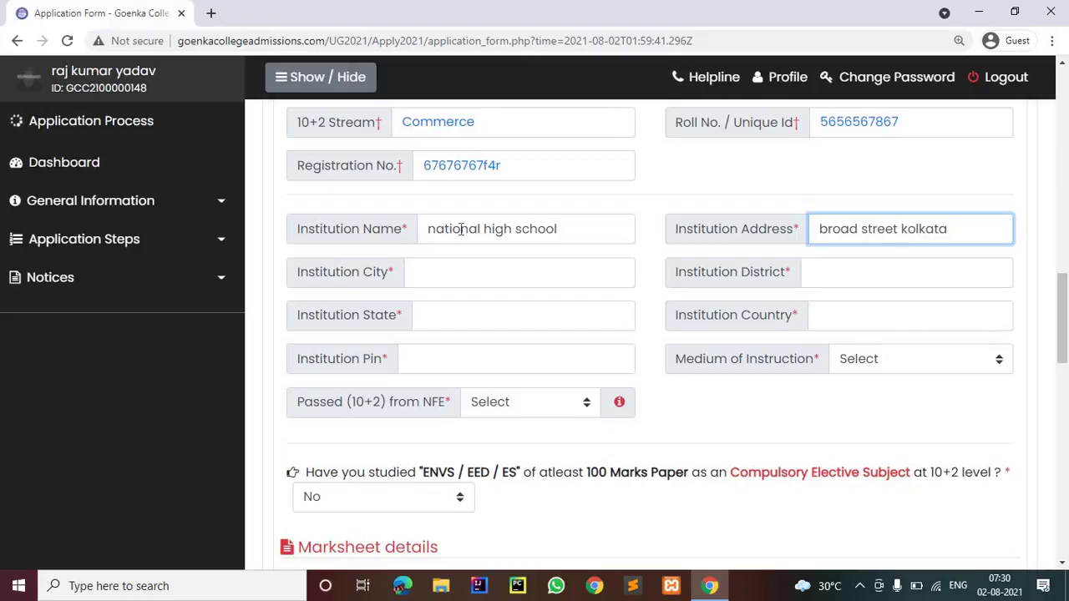
pyautogui.write('-70045')
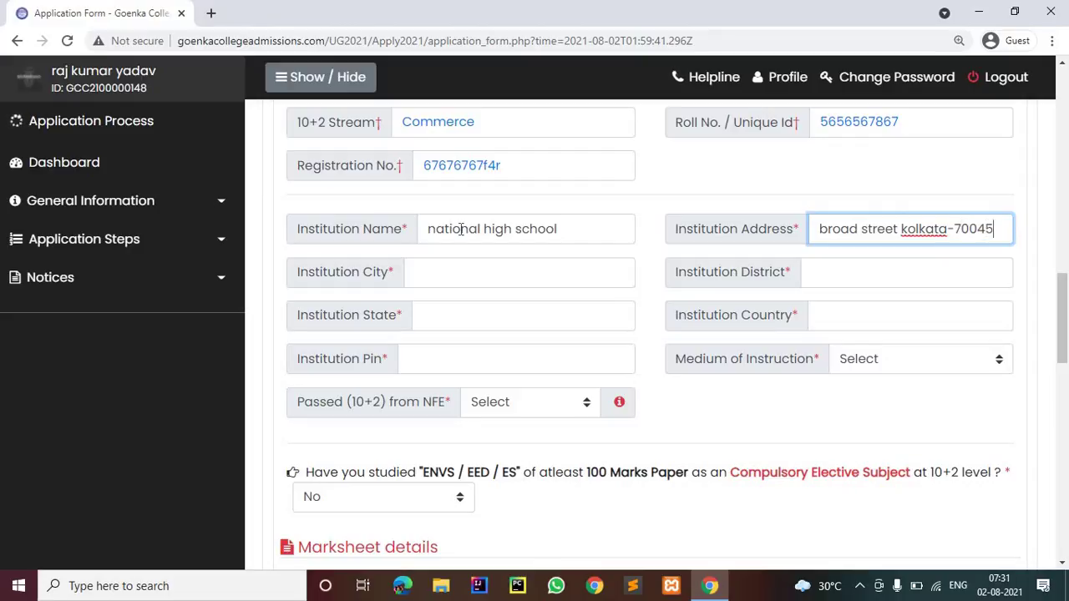
pyautogui.press('Left')
pyautogui.write('0')
# Fill district kolkata, state wb and country india, and begin entering the pin code
pyautogui.click(438, 251)
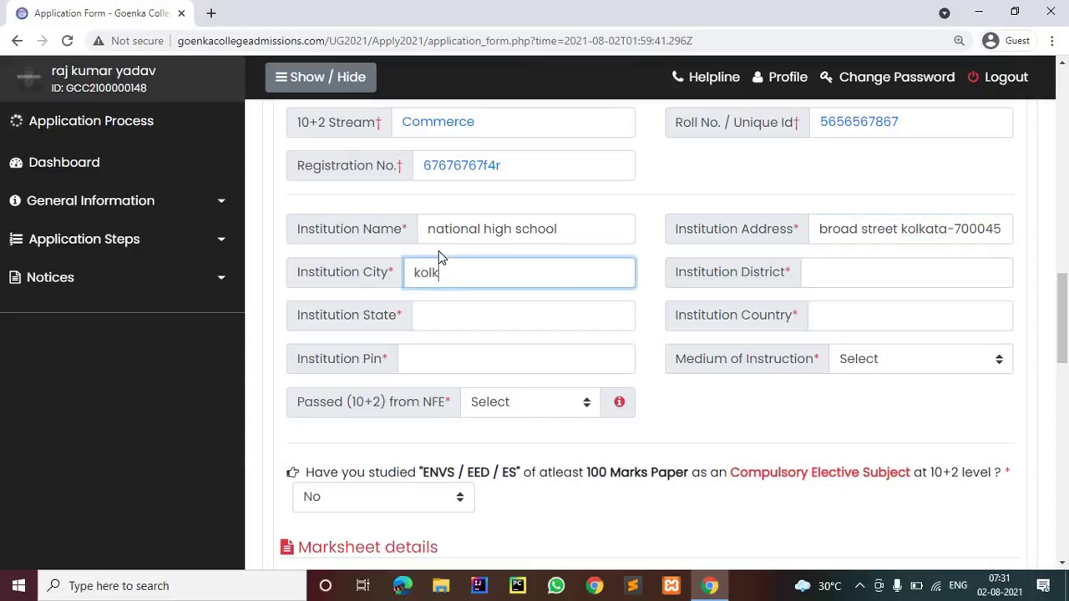
pyautogui.press('Tab')
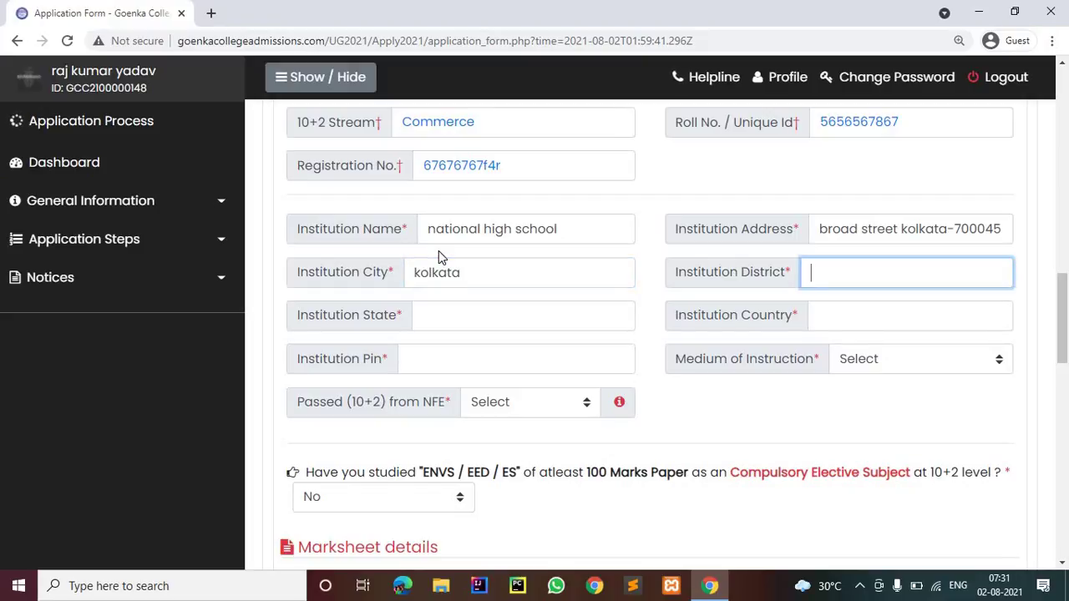
pyautogui.write('kolkata')
pyautogui.press('Tab')
pyautogui.write('w')
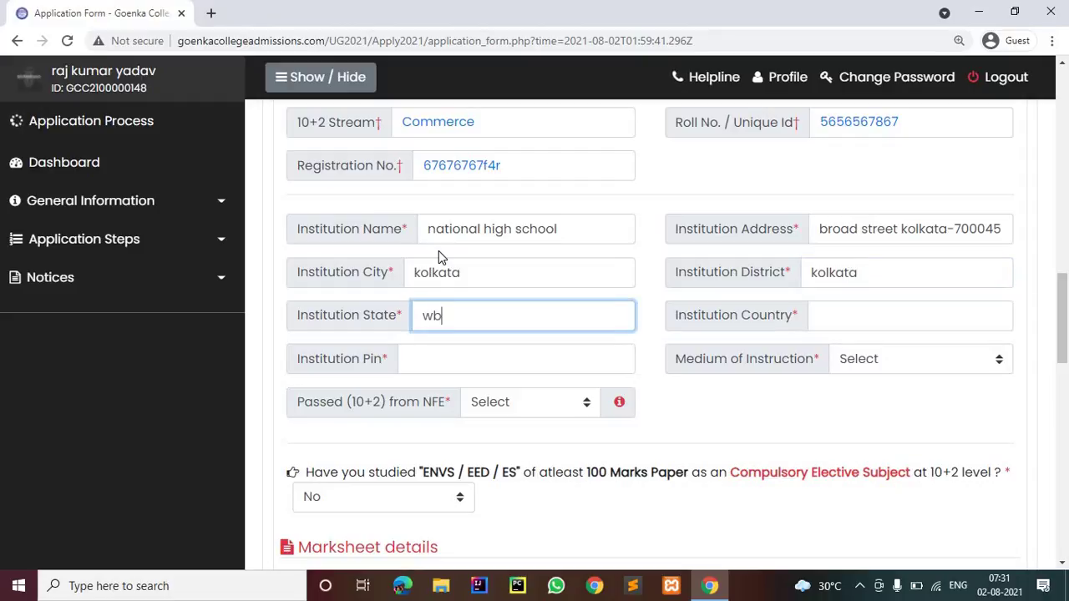
pyautogui.press('Tab')
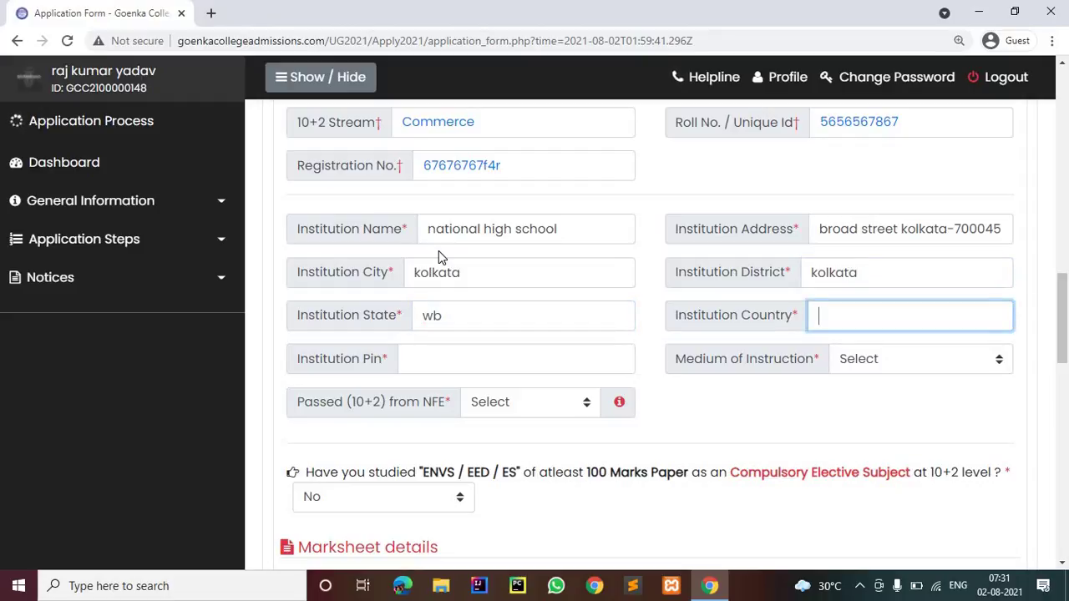
pyautogui.write('india')
pyautogui.press('Tab')
pyautogui.write('700')
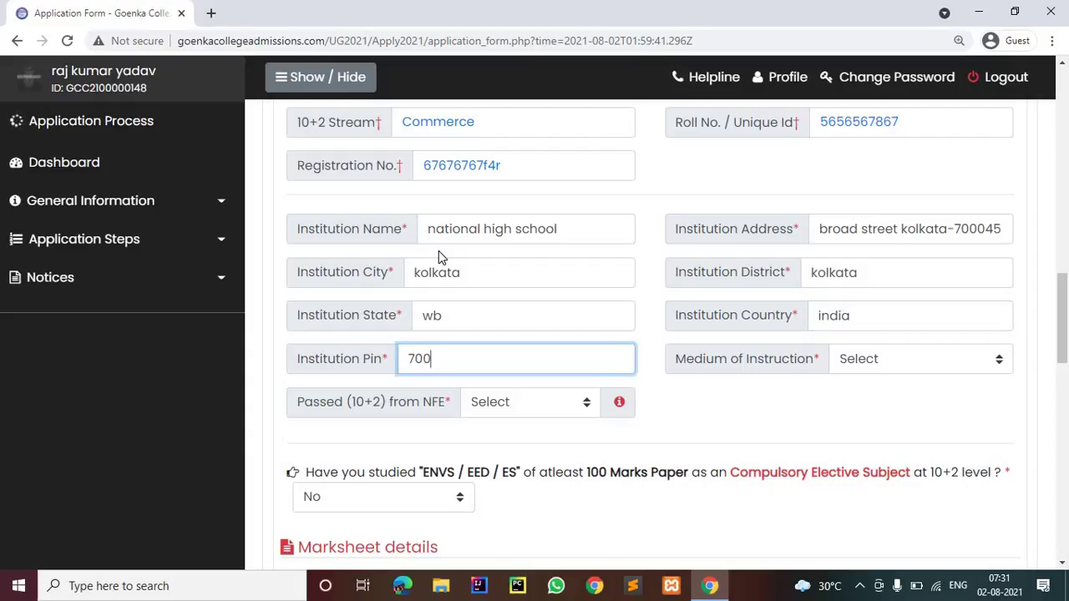
pyautogui.write('0')
pyautogui.press('BackSpace')
pyautogui.press('BackSpace')
# Set the Medium of Instruction to English
pyautogui.click(835, 366)
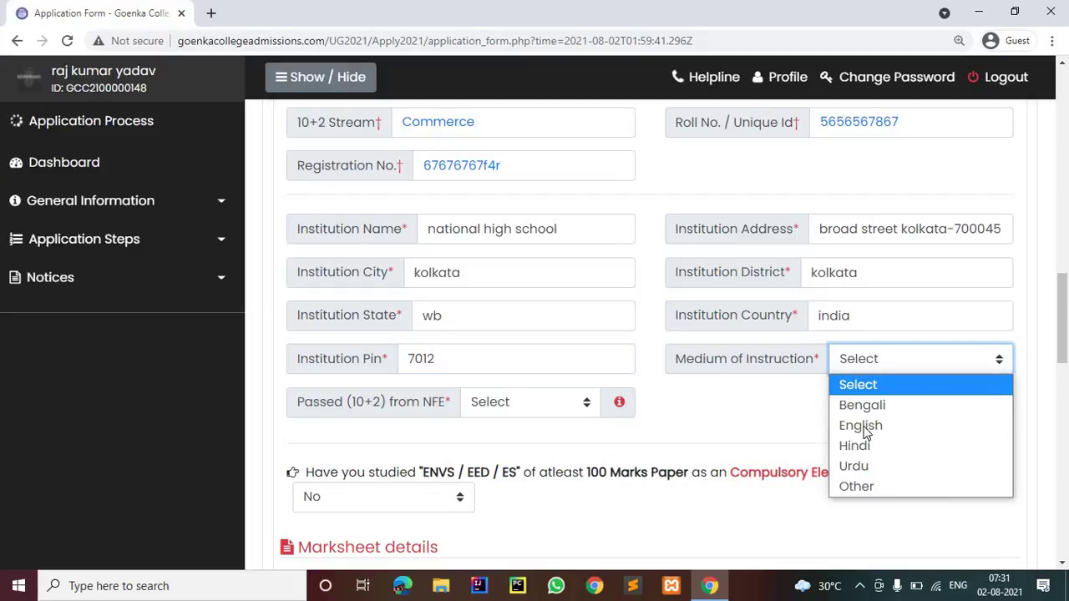
pyautogui.click(886, 488)
pyautogui.click(892, 371)
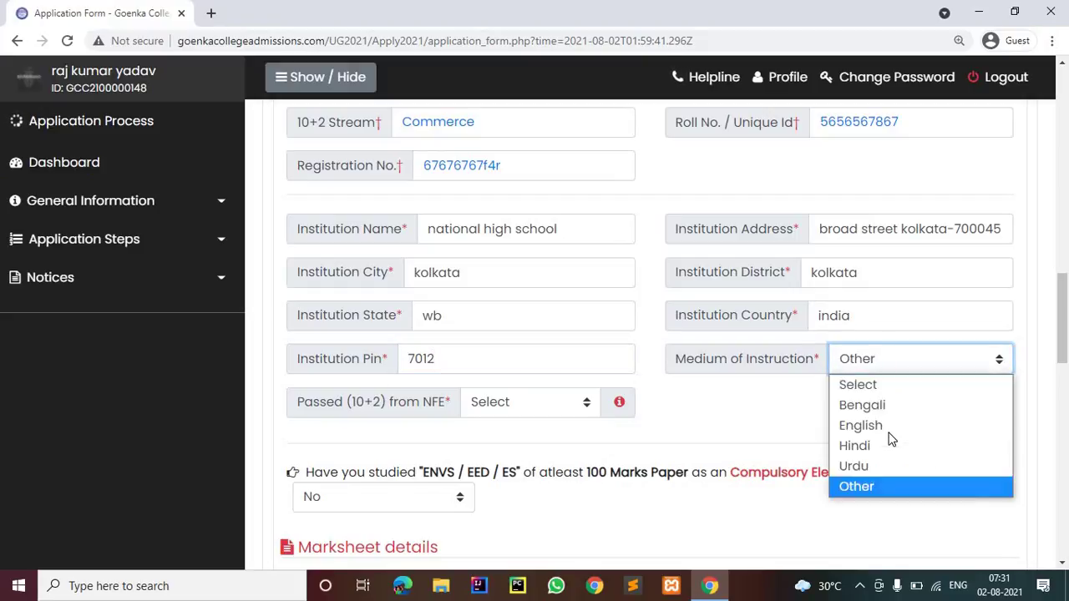
pyautogui.press('Return')
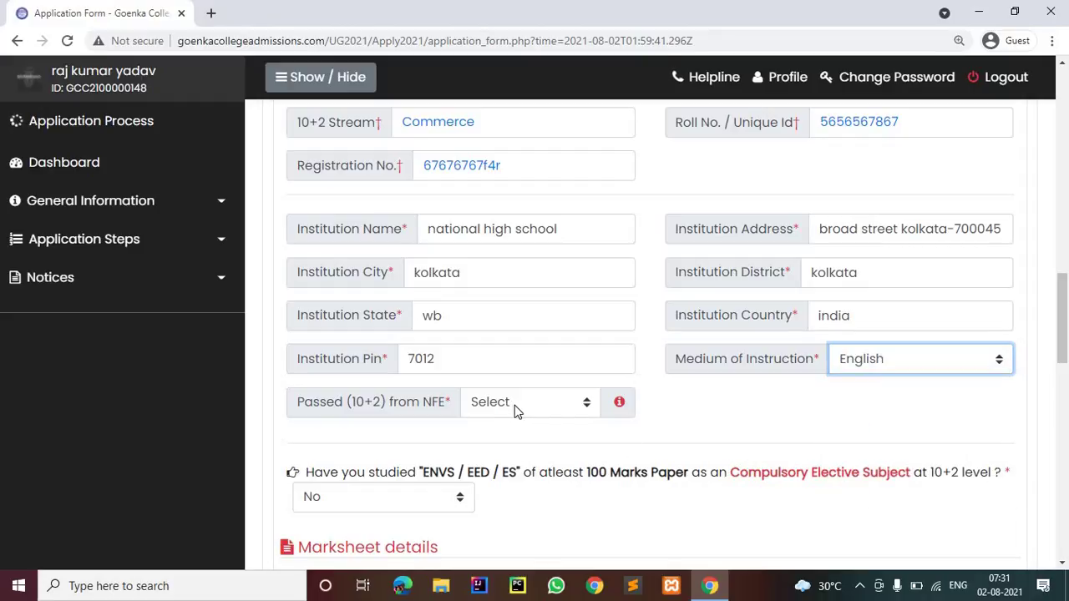
# Set Passed (10+2) from NFE to No and leave ENVS/EED/ES at No
pyautogui.click(523, 409)
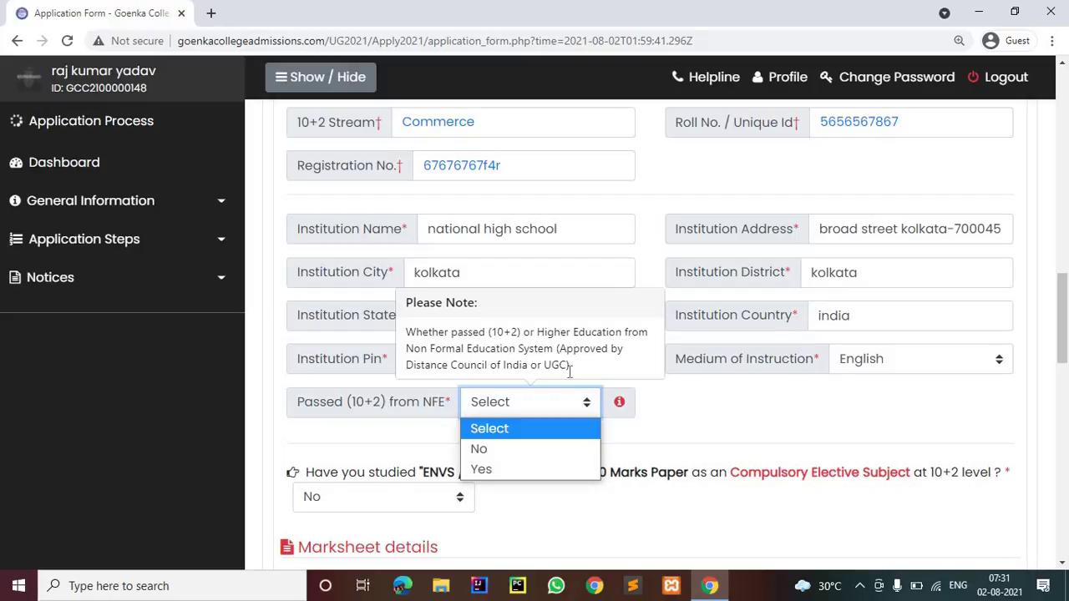
pyautogui.click(512, 451)
pyautogui.scroll(-2, 376, 342)
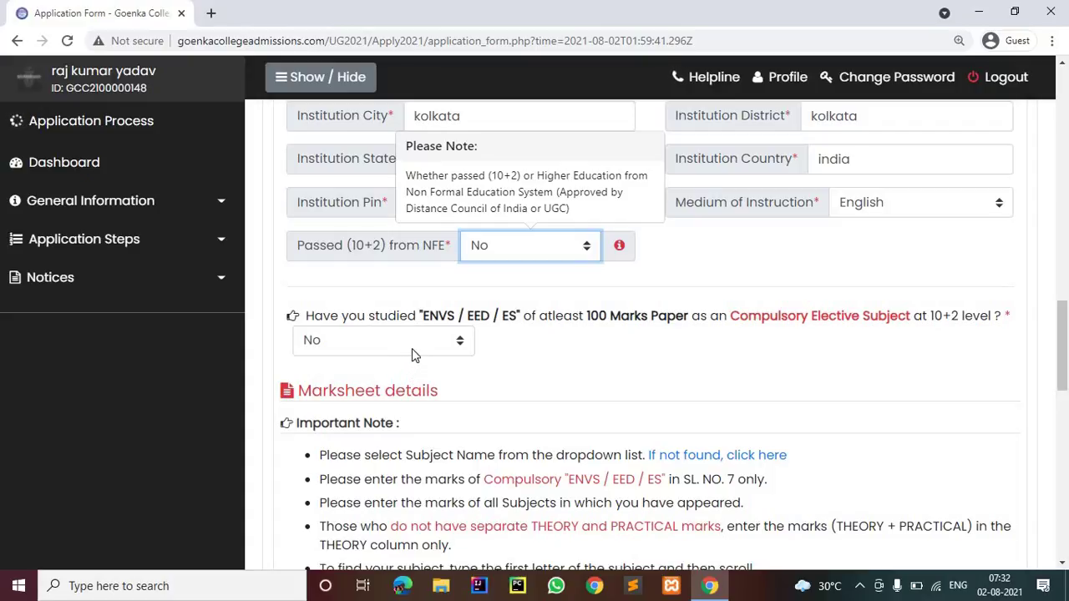
pyautogui.click(413, 349)
pyautogui.click(439, 367)
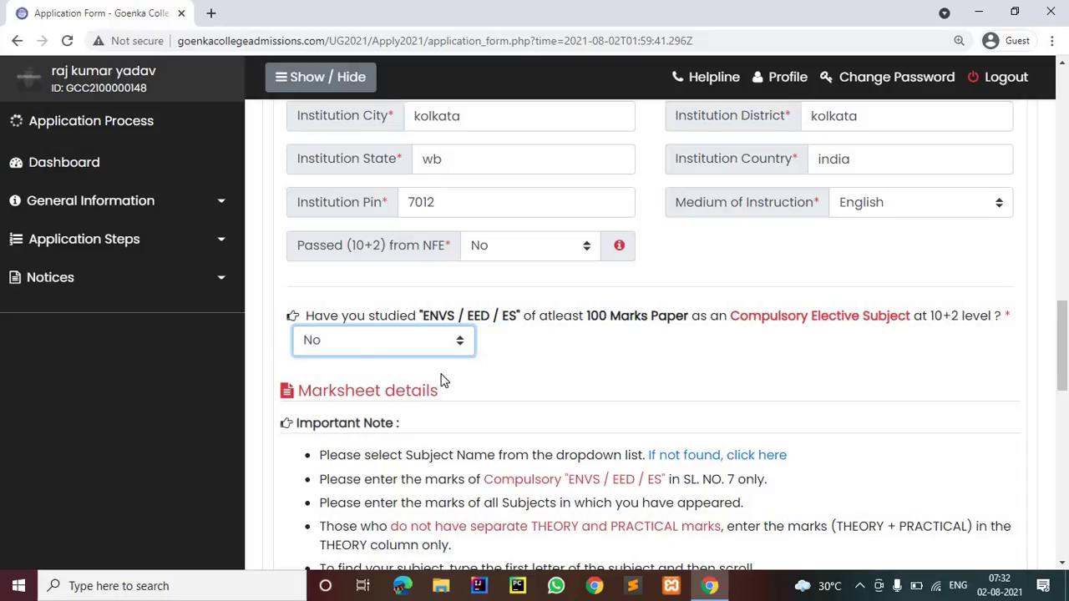
pyautogui.scroll(-3, 443, 380)
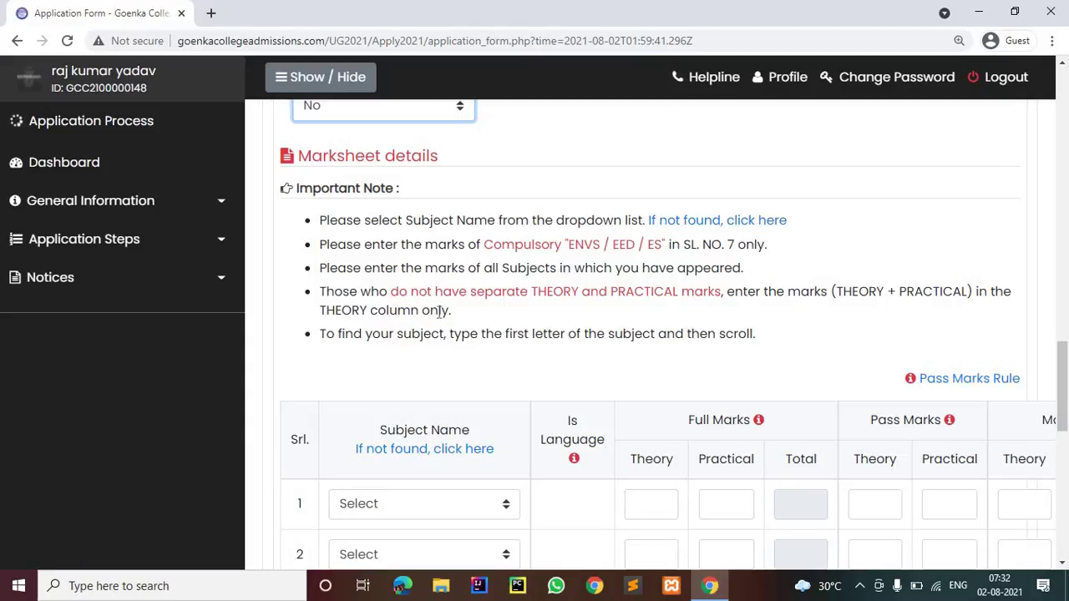
pyautogui.scroll(-3, 440, 301)
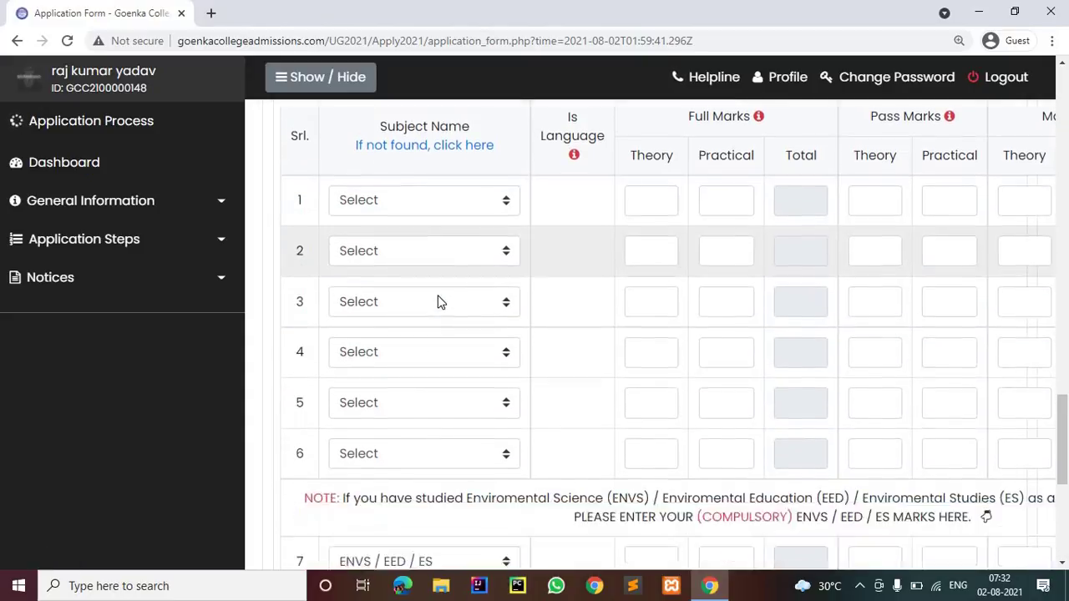
pyautogui.scroll(-1, 440, 301)
pyautogui.scroll(4, 437, 298)
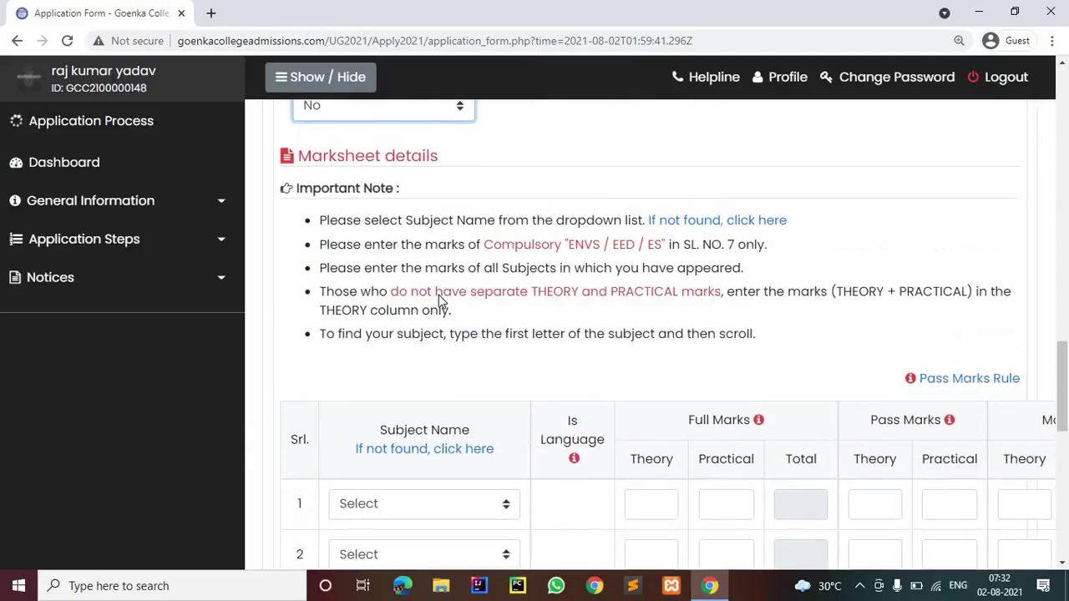
pyautogui.scroll(-2, 440, 301)
pyautogui.scroll(-3, 442, 367)
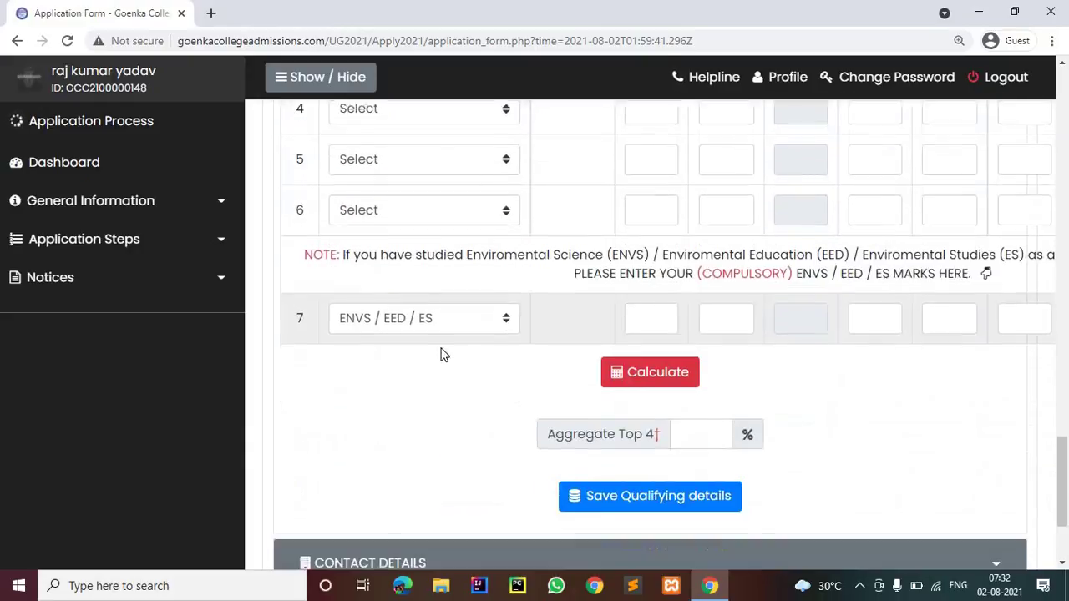
pyautogui.scroll(-1, 443, 334)
pyautogui.scroll(2, 443, 291)
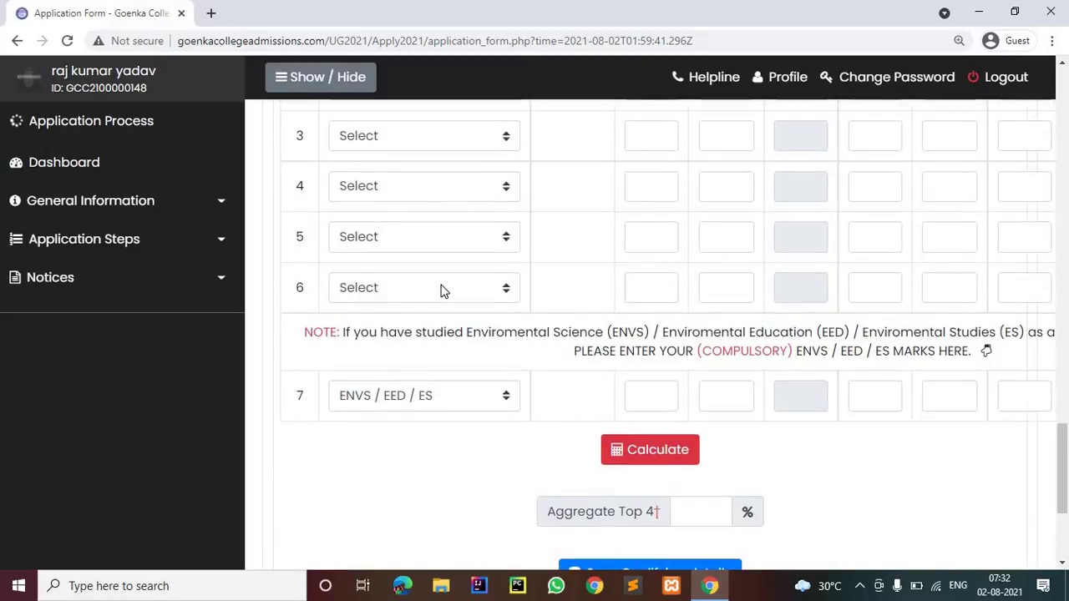
pyautogui.scroll(4, 442, 290)
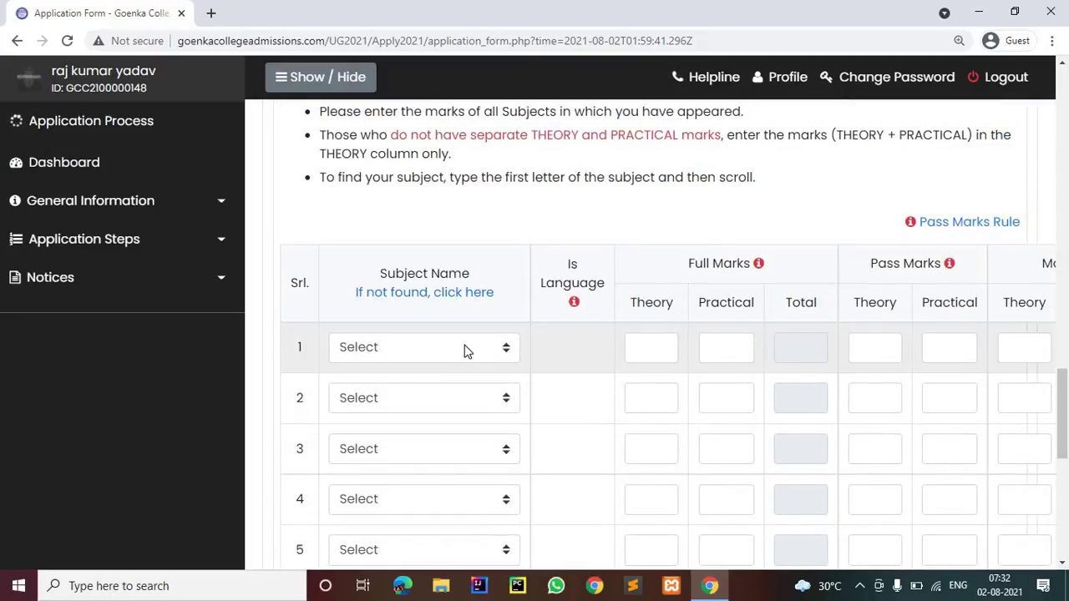
pyautogui.scroll(-5, 466, 349)
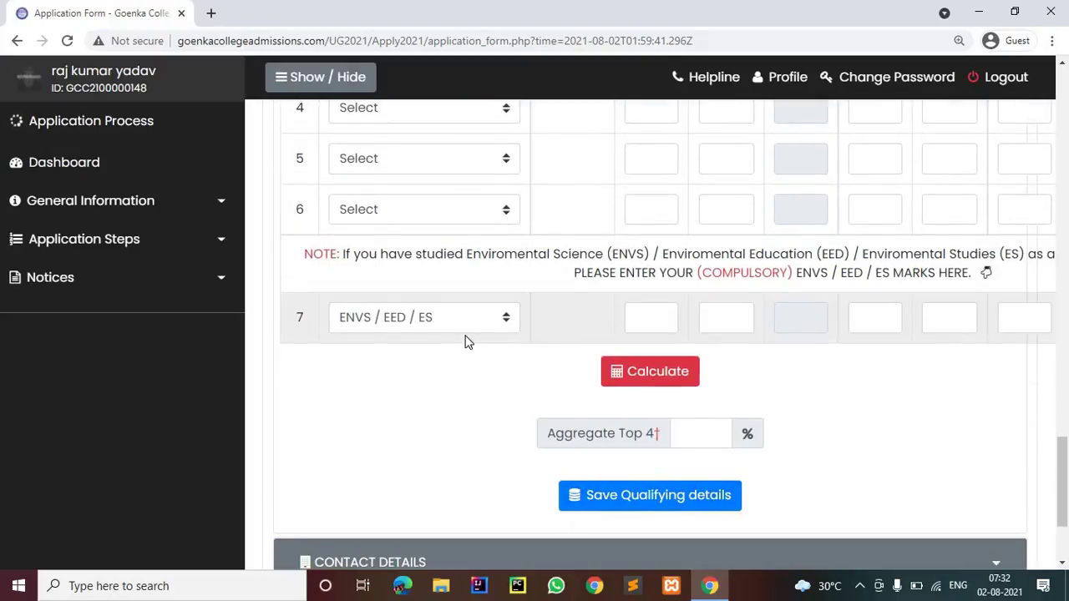
# Choose ENGLISH as the subject for marksheet row 1
pyautogui.scroll(5, 418, 334)
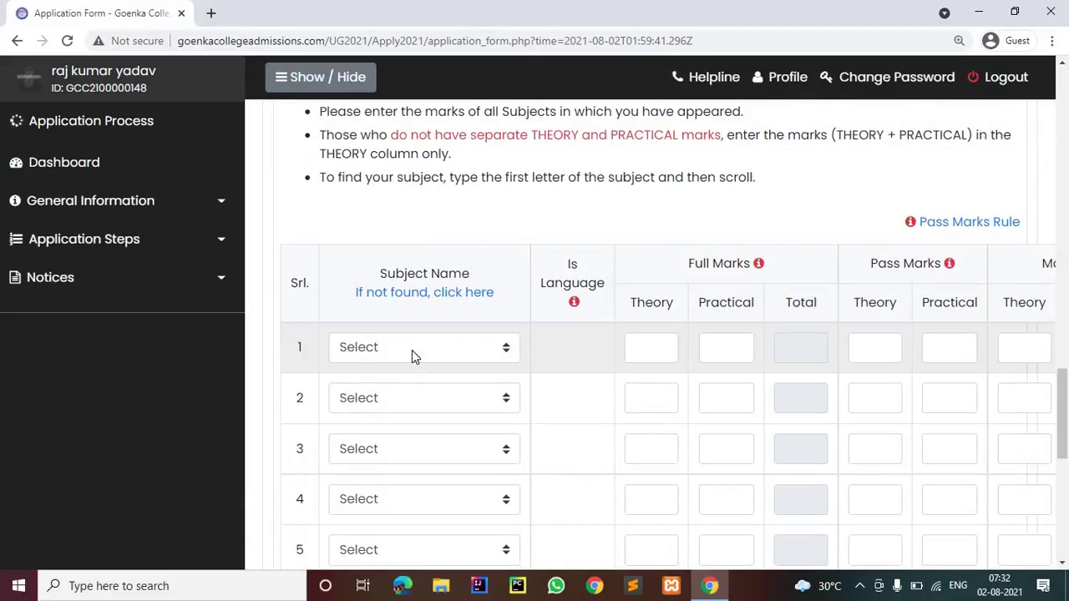
pyautogui.click(412, 348)
pyautogui.scroll(-1, 409, 305)
pyautogui.scroll(1, 432, 184)
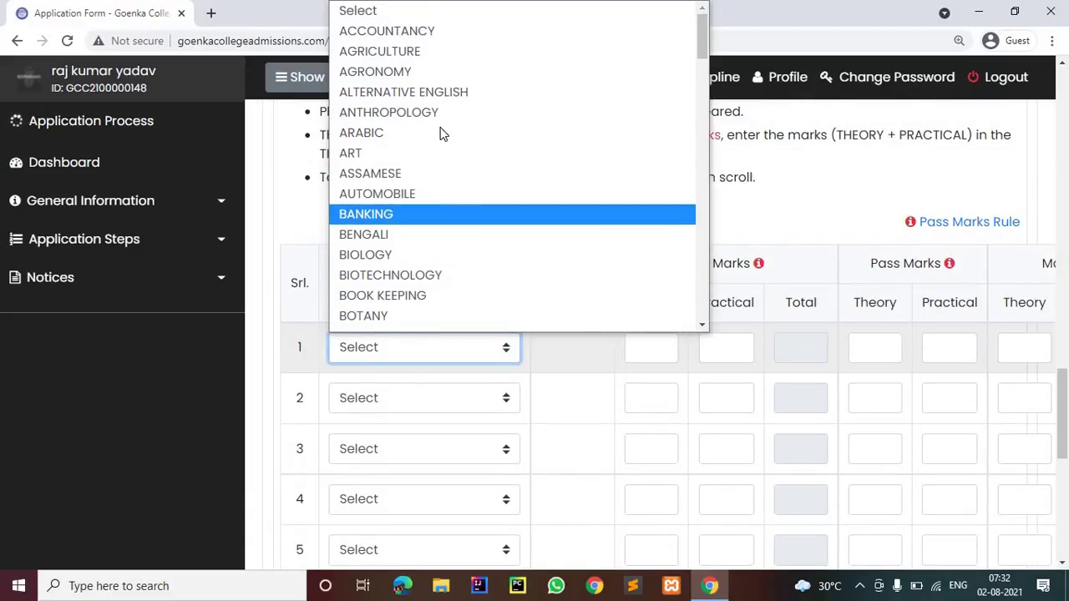
pyautogui.scroll(-5, 393, 198)
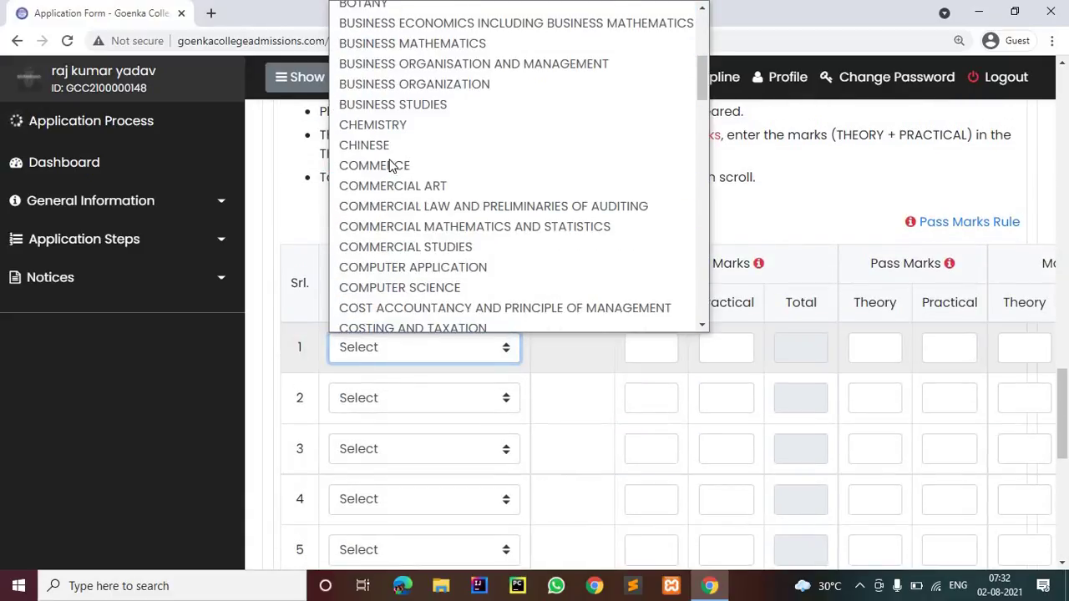
pyautogui.scroll(-12, 397, 192)
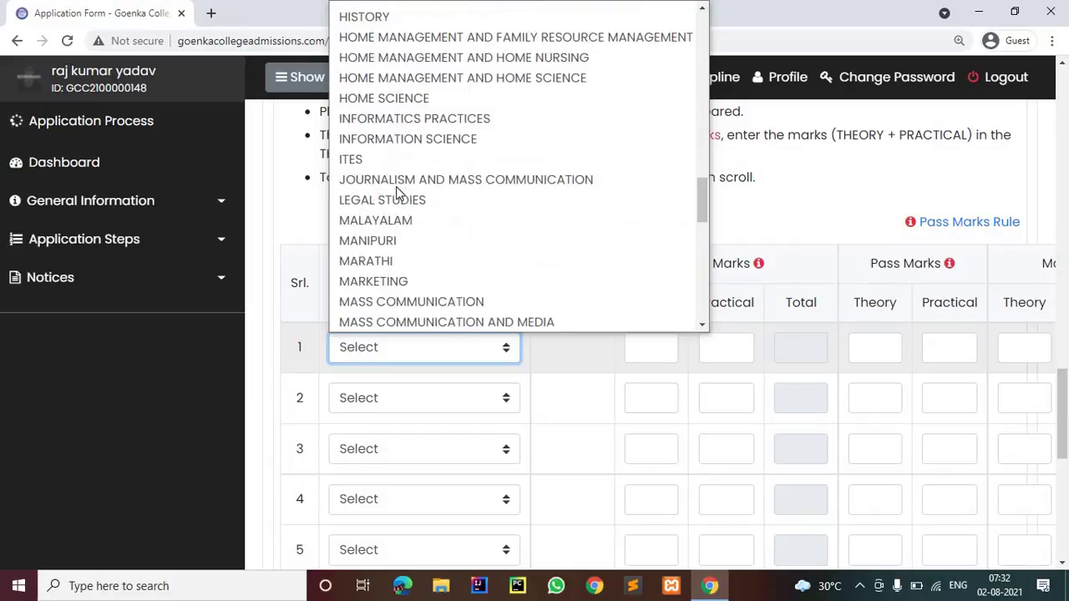
pyautogui.scroll(8, 398, 193)
pyautogui.scroll(2, 398, 194)
pyautogui.scroll(-3, 394, 251)
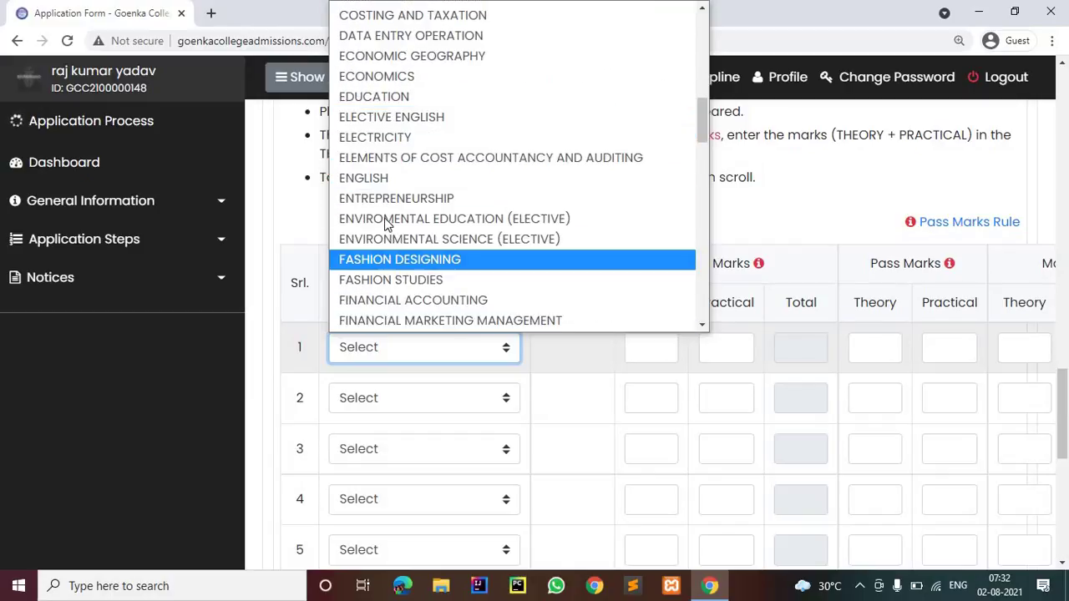
pyautogui.click(380, 180)
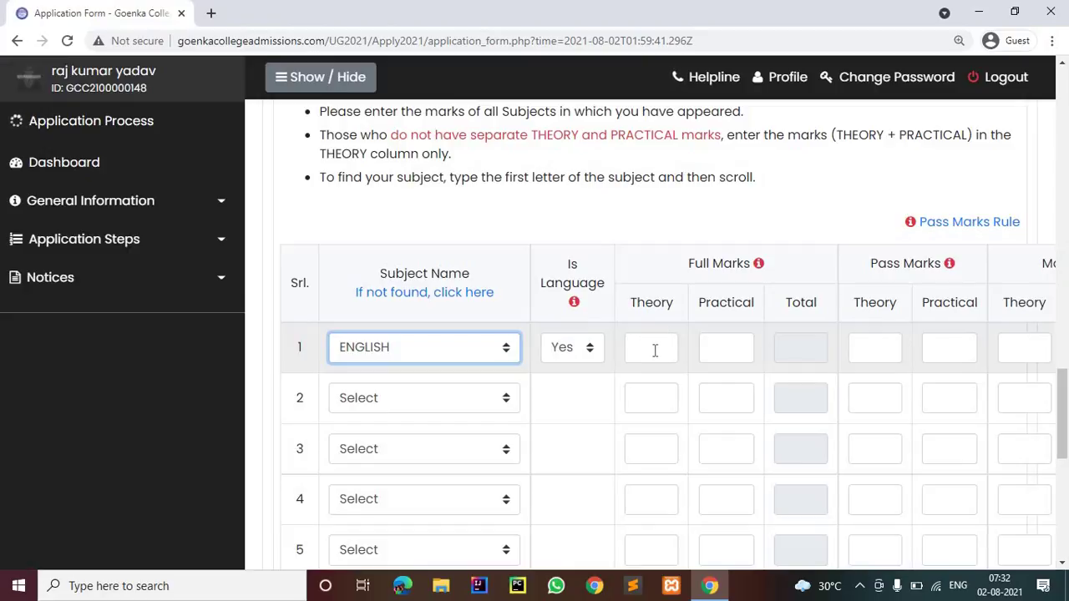
# Keep ENGLISH selected in row 1 and zoom the page back out to 100%
pyautogui.scroll(-2, 558, 539)
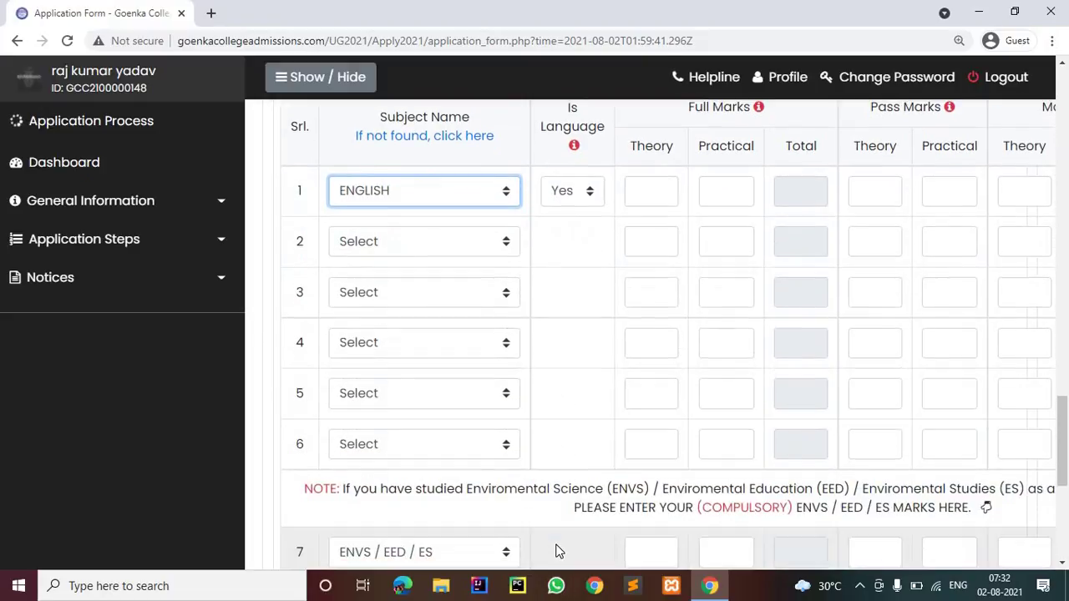
pyautogui.scroll(-1, 556, 543)
pyautogui.scroll(2, 558, 539)
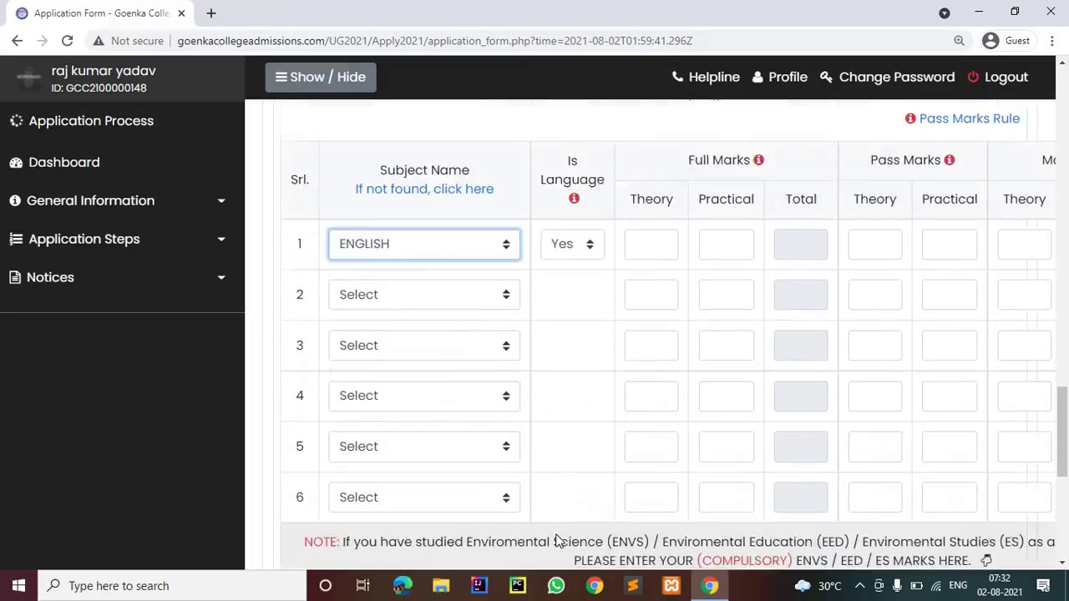
pyautogui.scroll(1, 558, 539)
pyautogui.press('Down')
pyautogui.press('Down')
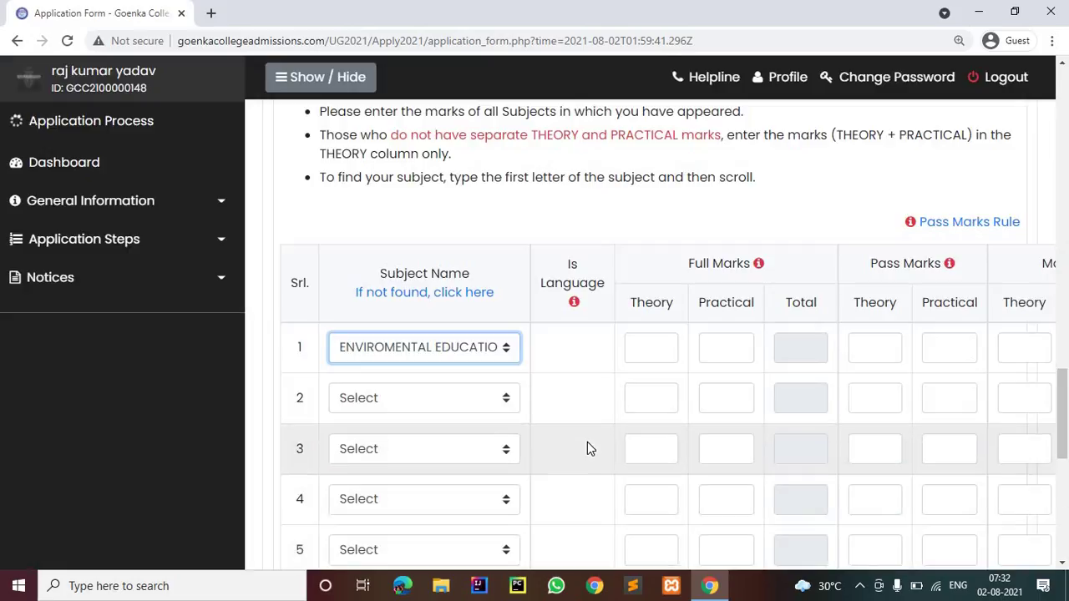
pyautogui.press('Up')
pyautogui.press('Up')
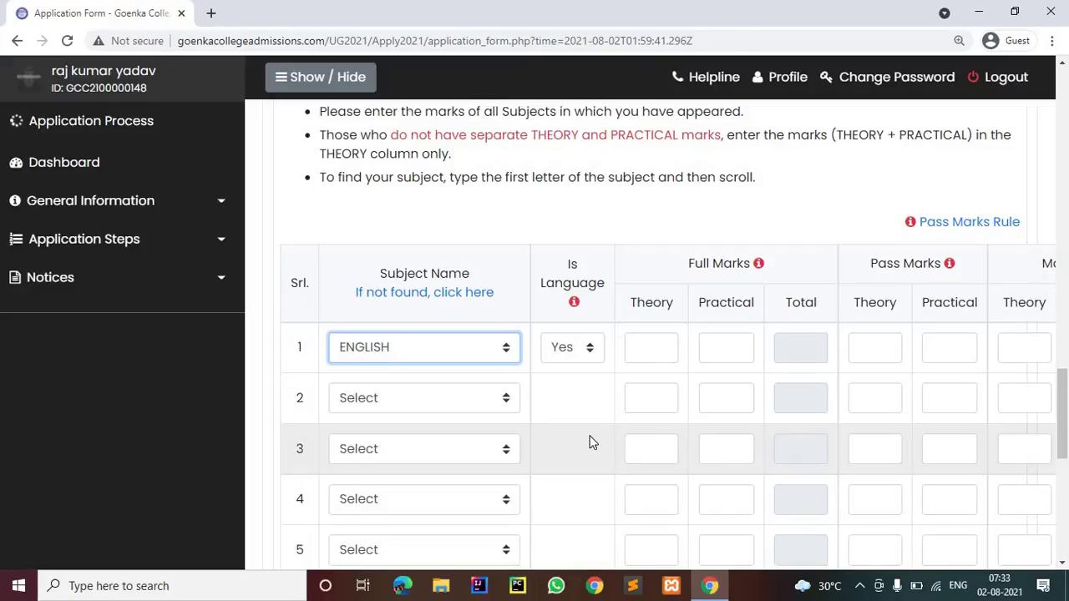
pyautogui.hotkey('ctrl', '-')
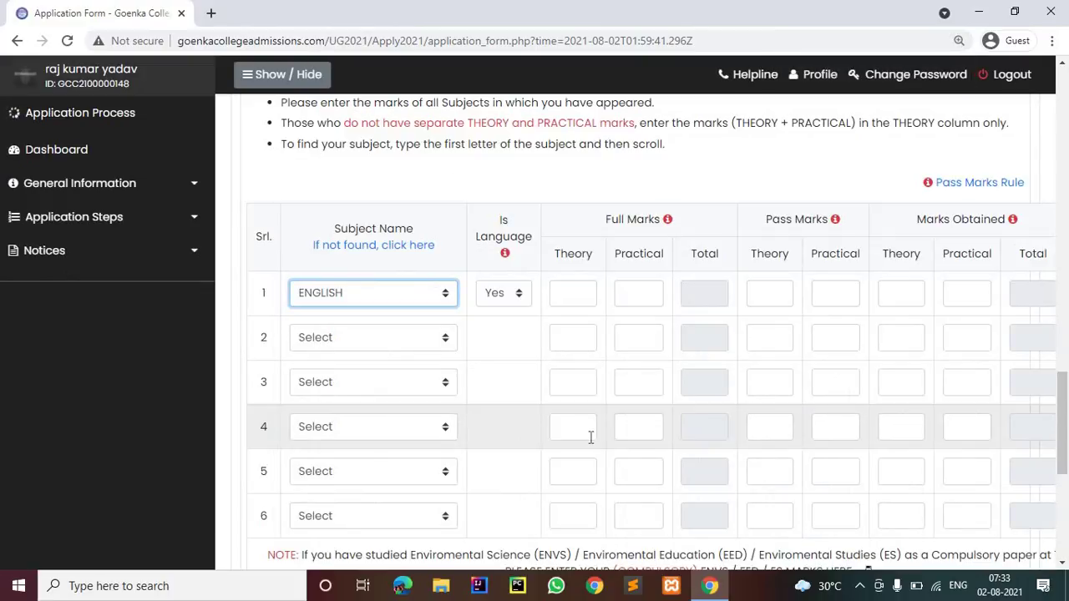
pyautogui.hotkey('ctrl', '-')
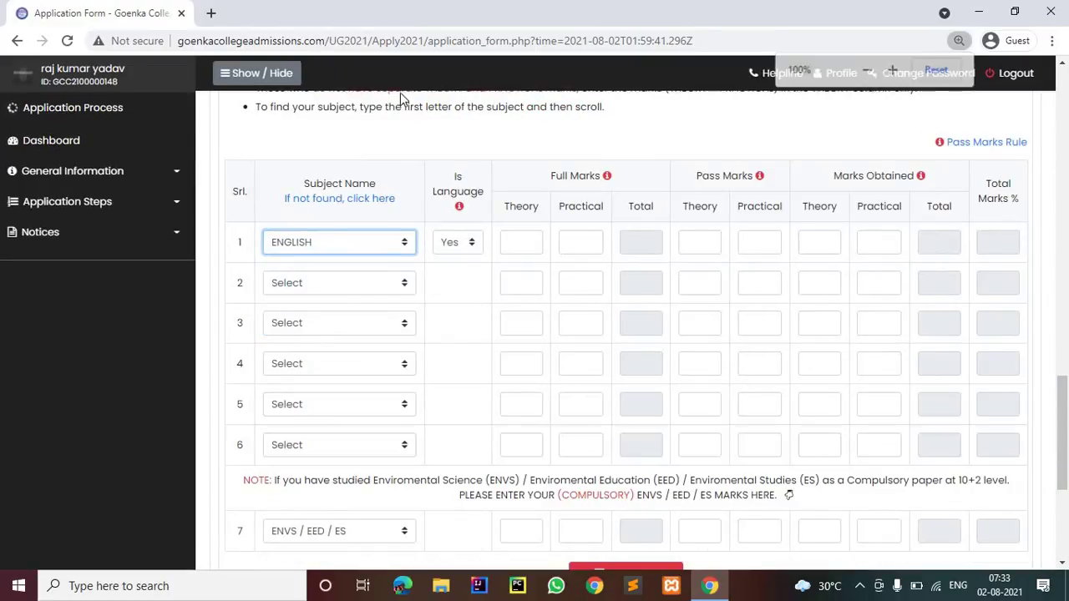
# Enter full marks of 80 theory and 20 practical for rows 1 and 2
pyautogui.click(514, 243)
pyautogui.write('80')
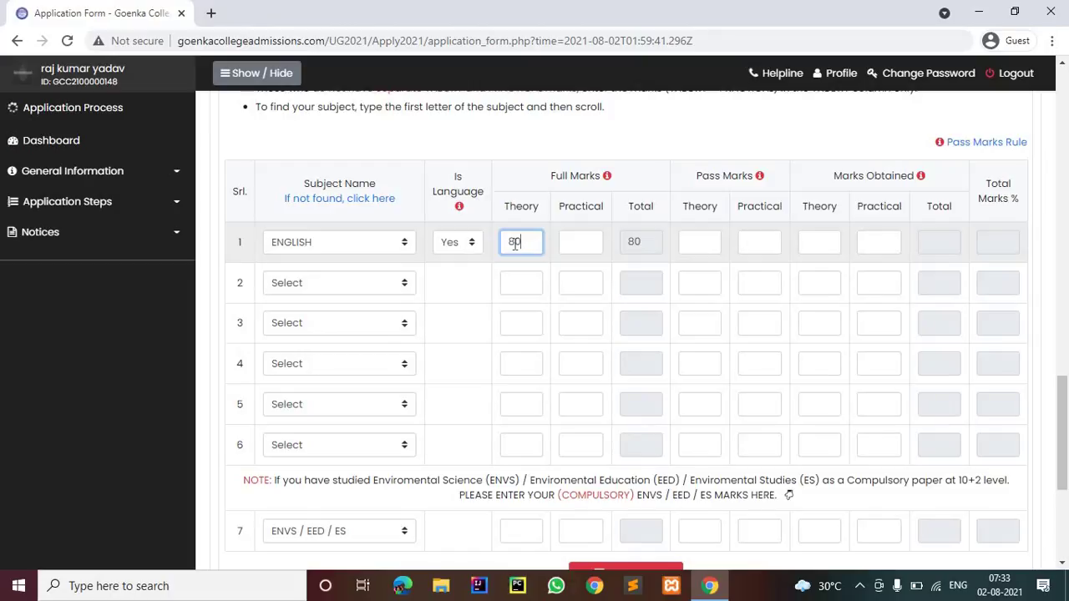
pyautogui.press('Tab')
pyautogui.write('2')
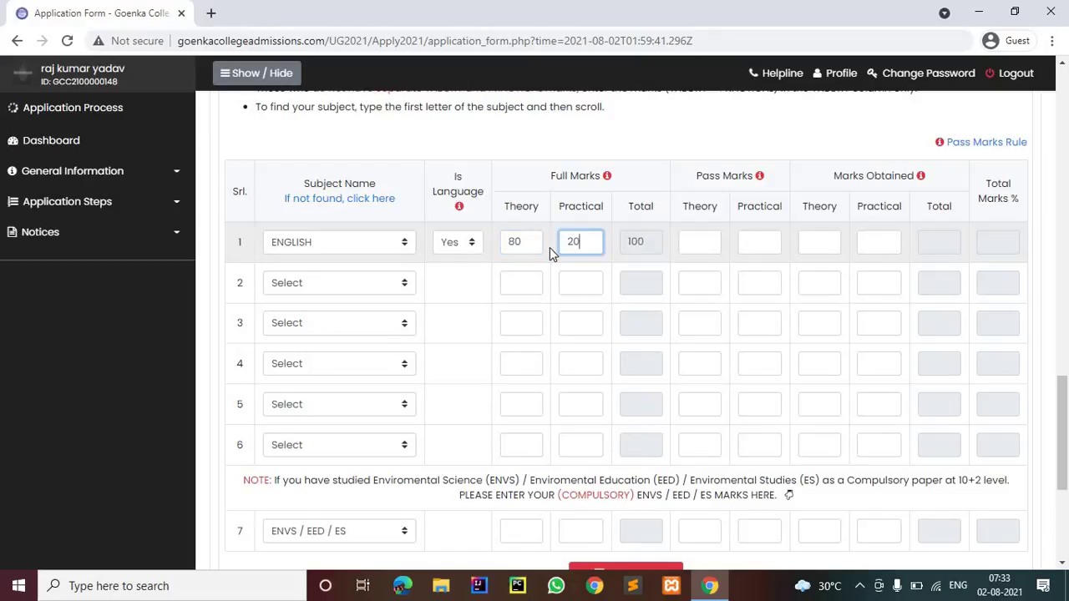
pyautogui.click(518, 285)
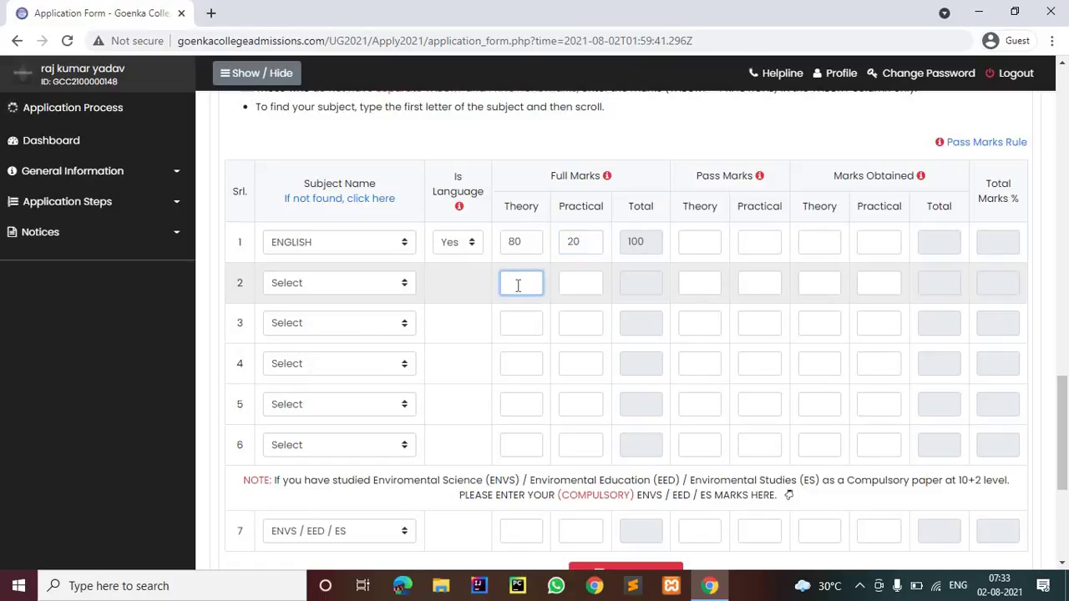
pyautogui.write('80')
pyautogui.press('Tab')
pyautogui.write('20')
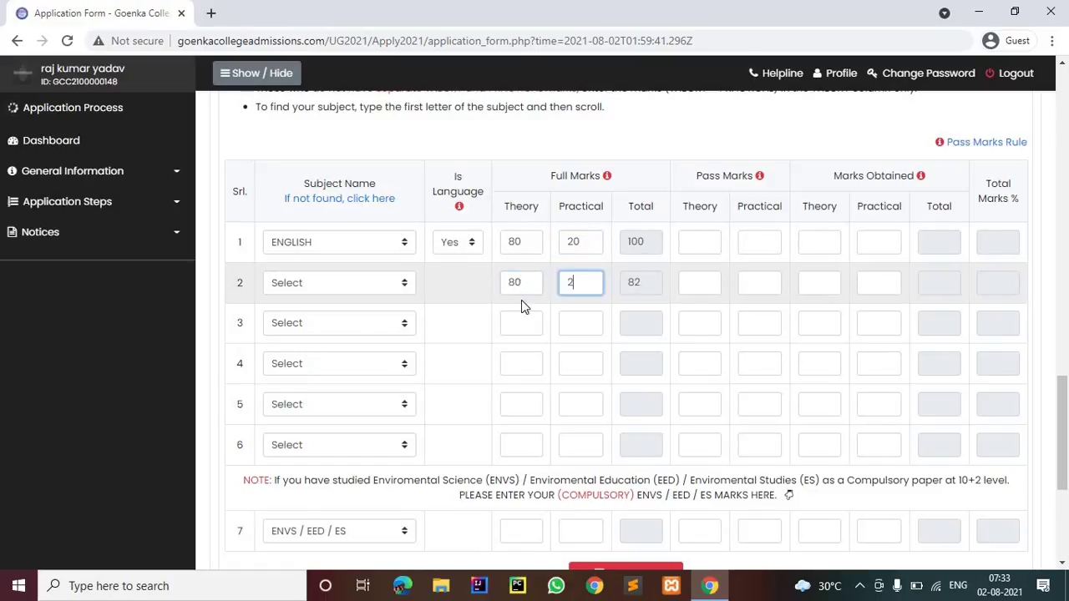
# Enter full marks of 80 theory and 30 practical for rows 3 and 4
pyautogui.click(519, 319)
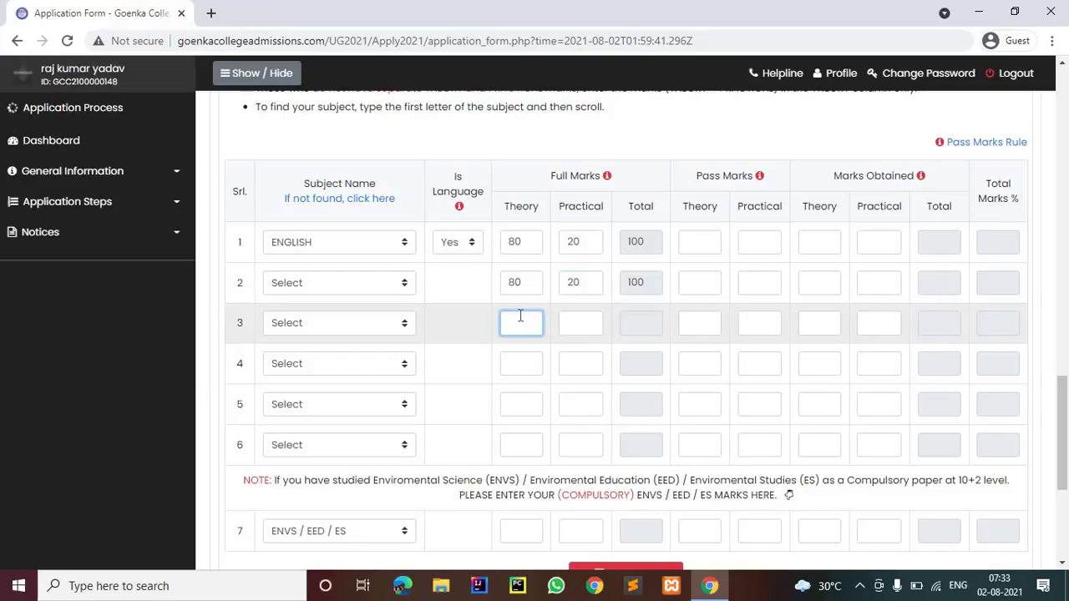
pyautogui.write('80')
pyautogui.click(569, 317)
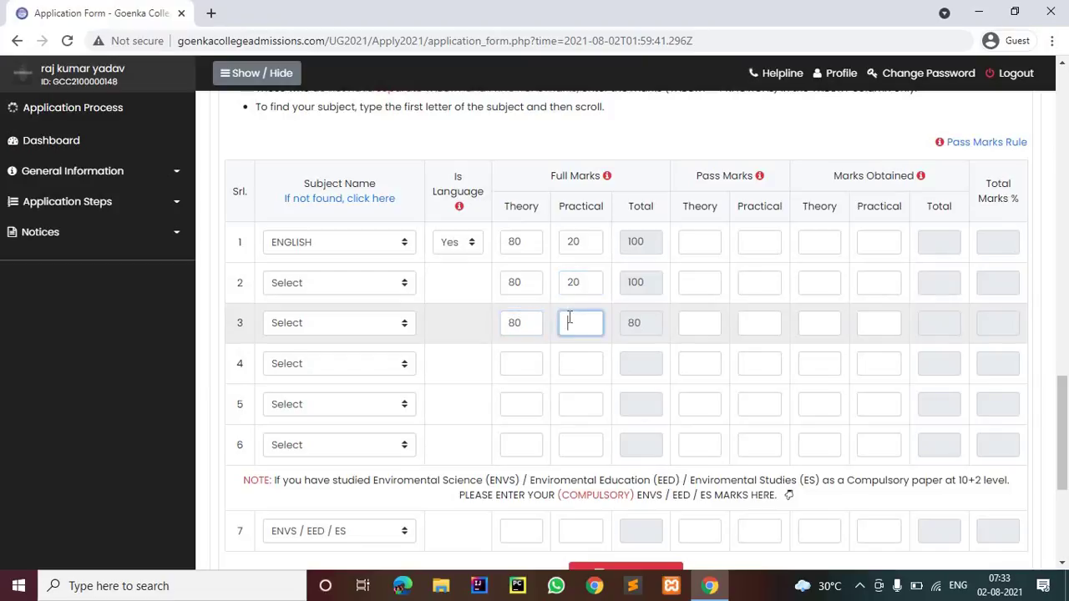
pyautogui.write('30')
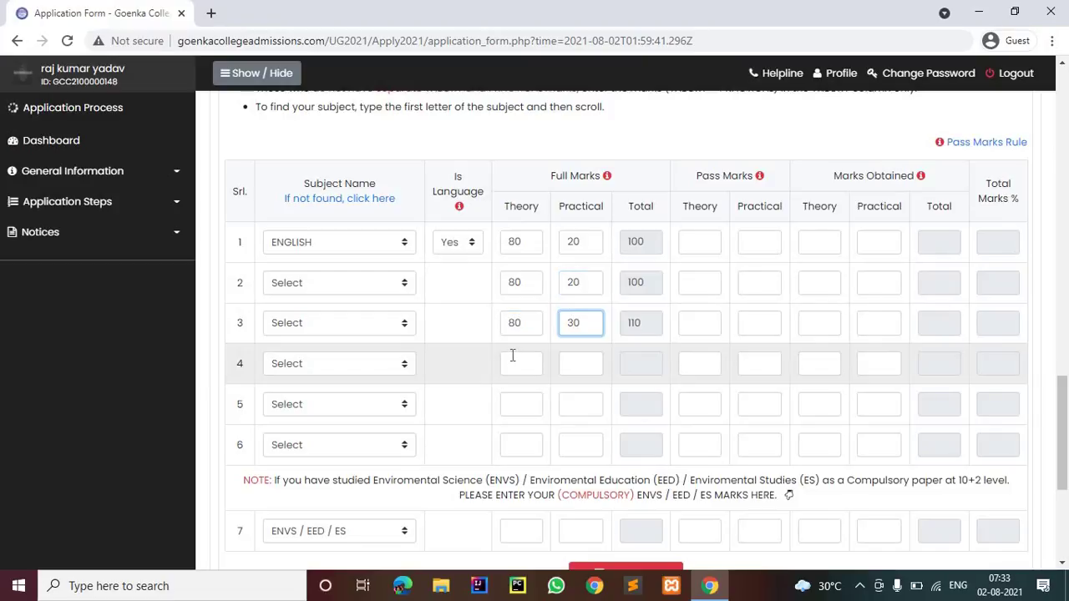
pyautogui.click(512, 354)
pyautogui.write('80')
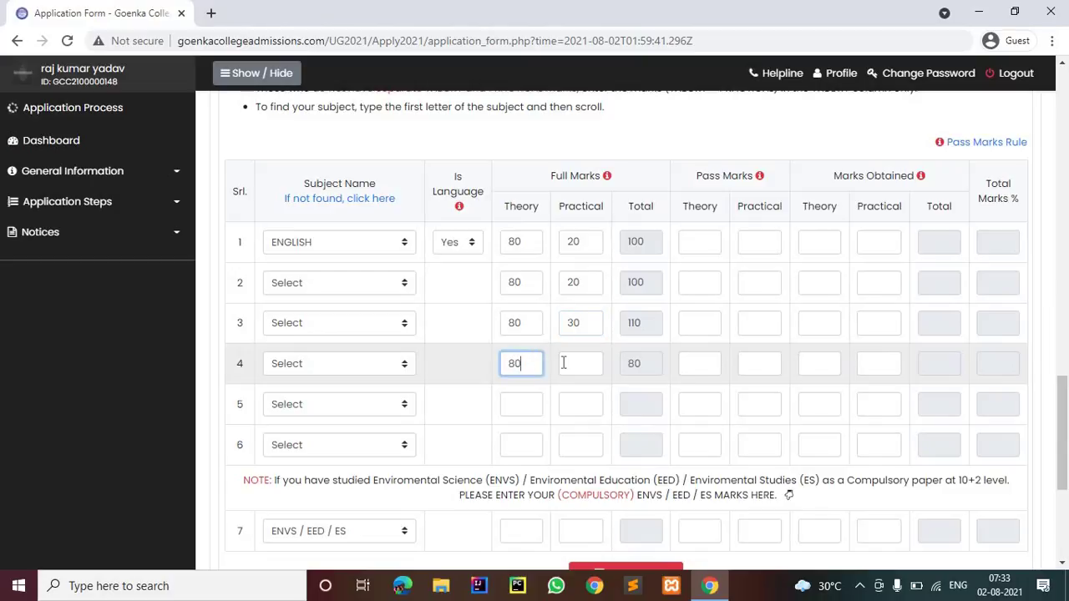
pyautogui.click(588, 365)
pyautogui.write('2')
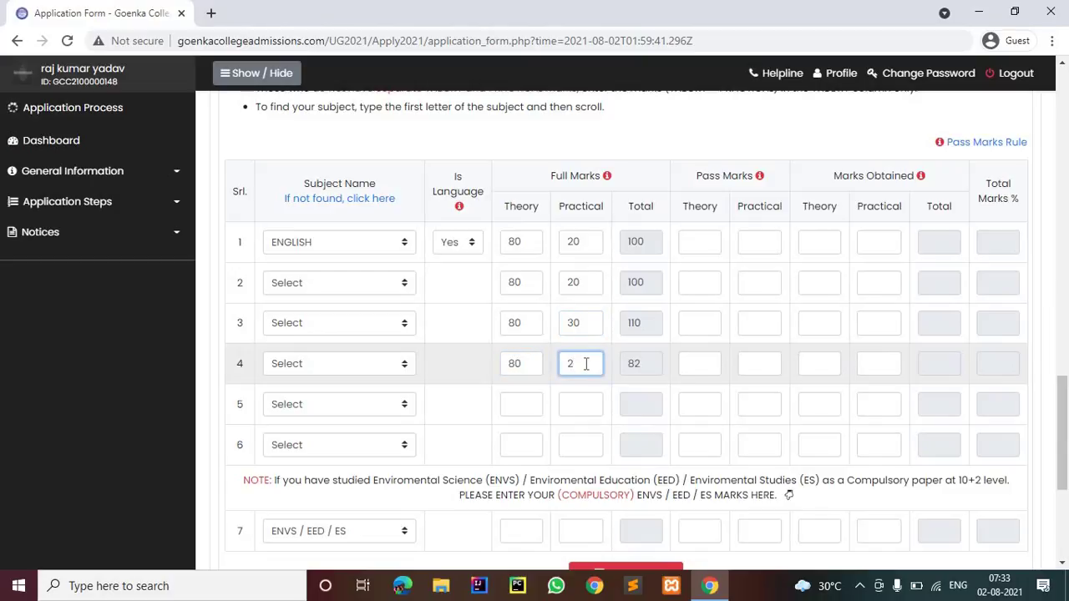
pyautogui.write('30')
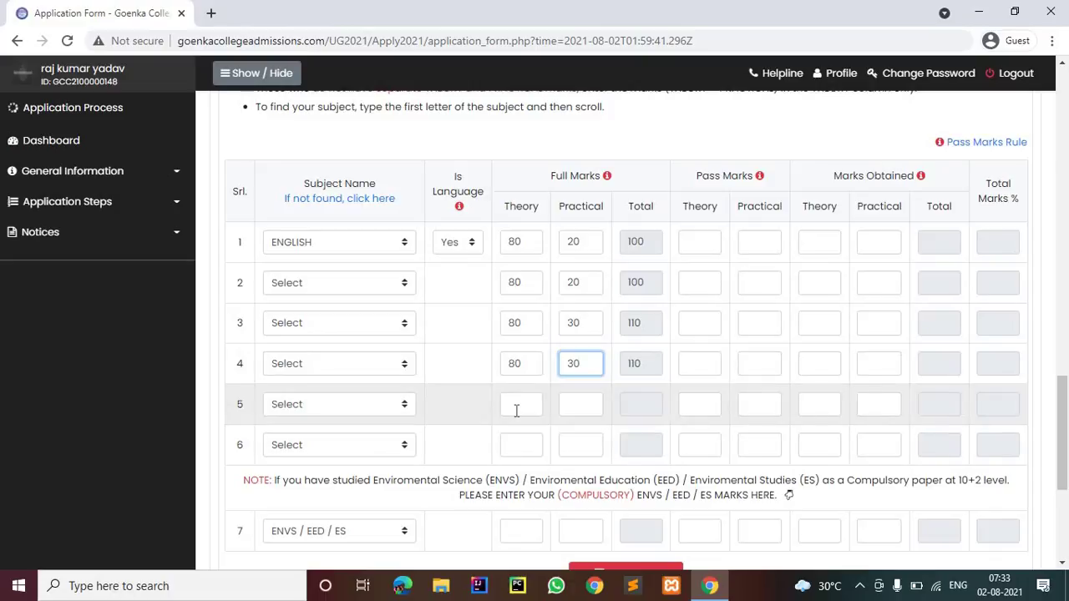
# Enter full marks of 80 theory and 30 practical for rows 5 and 6
pyautogui.click(516, 411)
pyautogui.write('80')
pyautogui.click(572, 405)
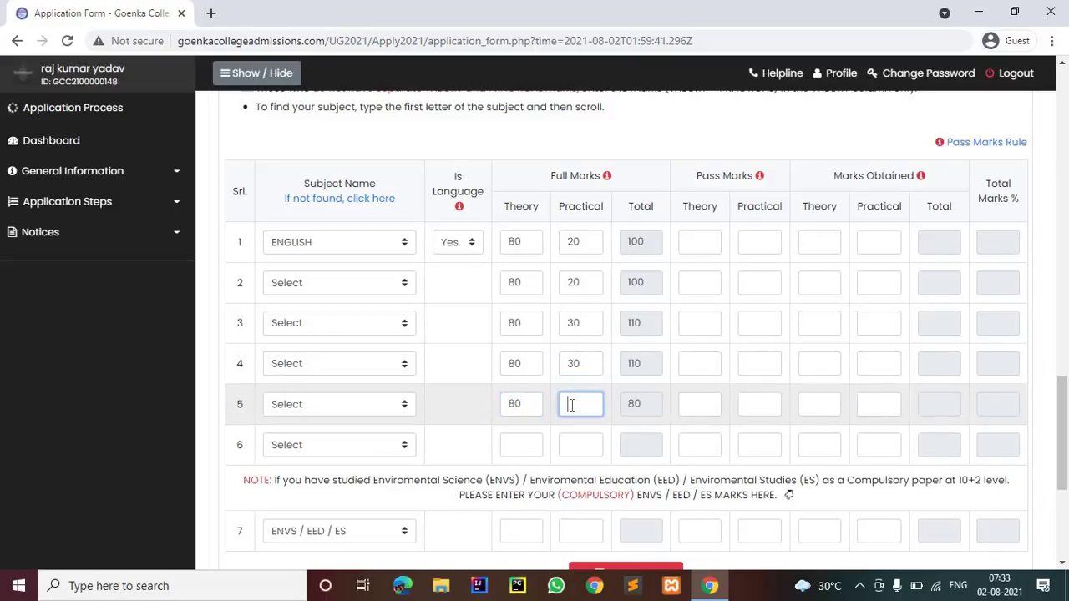
pyautogui.write('30')
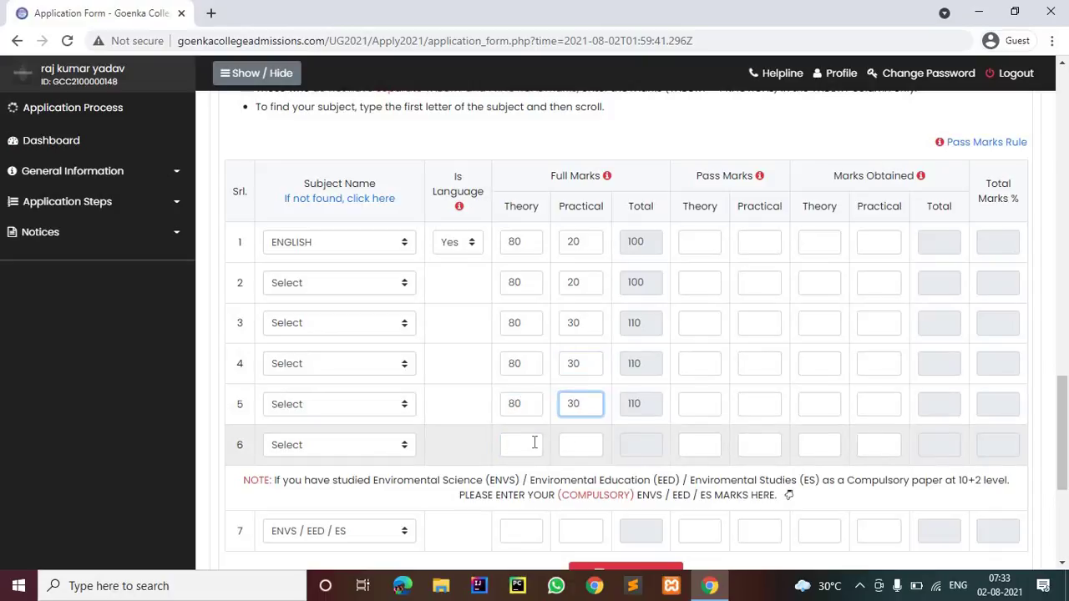
pyautogui.click(535, 443)
pyautogui.write('80')
pyautogui.click(566, 446)
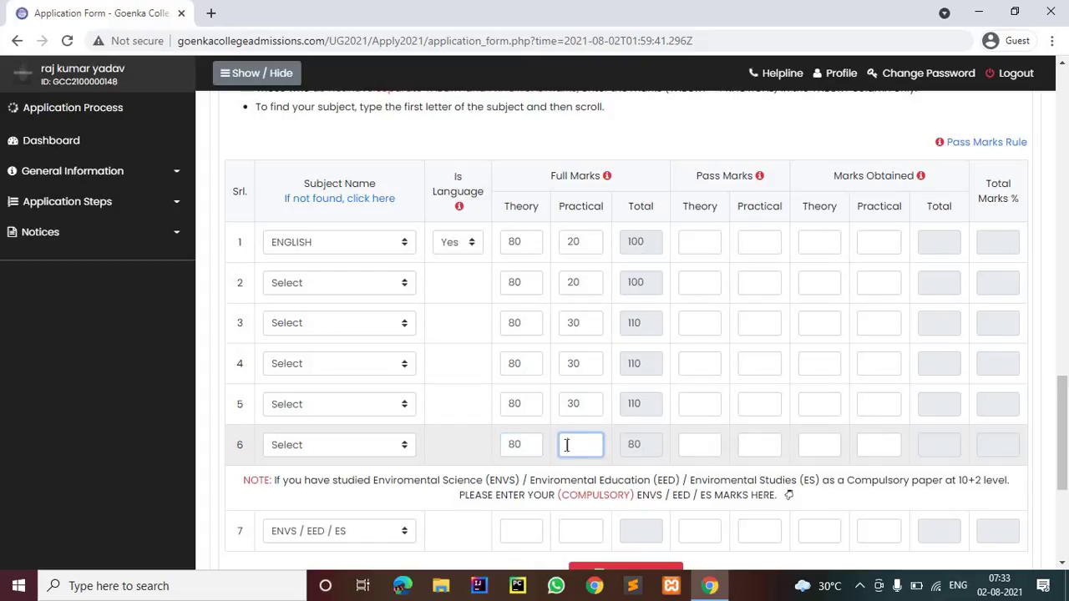
pyautogui.write('30')
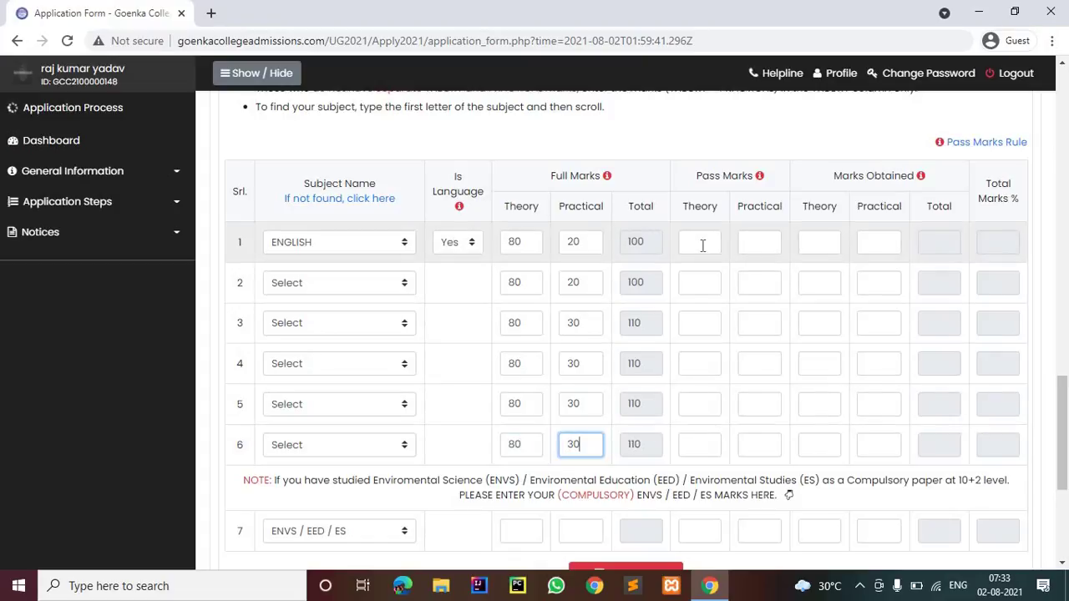
pyautogui.click(703, 245)
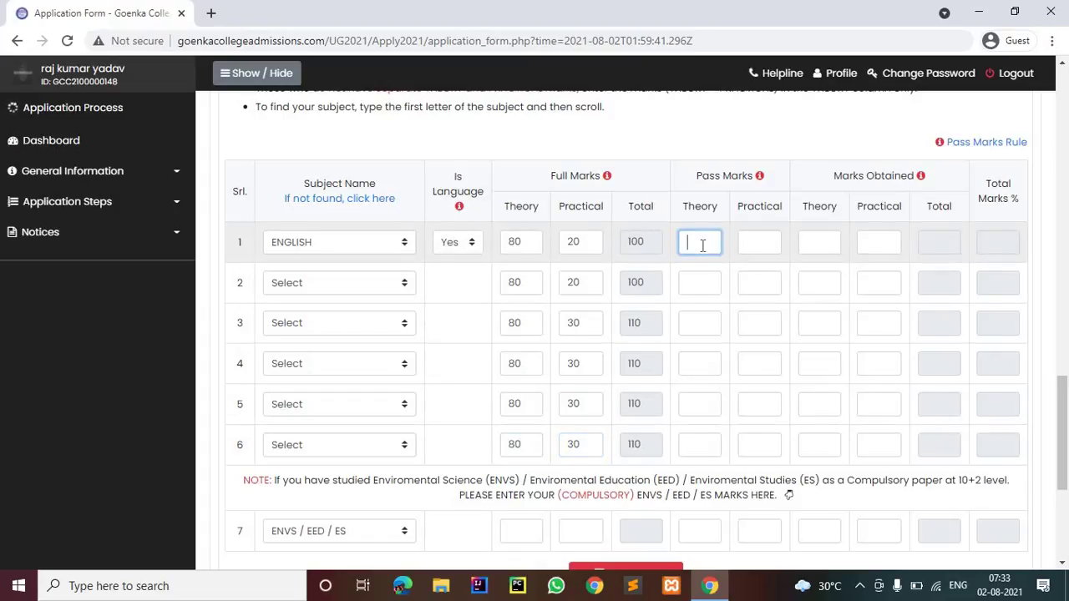
# Set rows 2–4 to ACCOUNTANCY, BUSINESS STUDIES and BENGALI
pyautogui.click(392, 286)
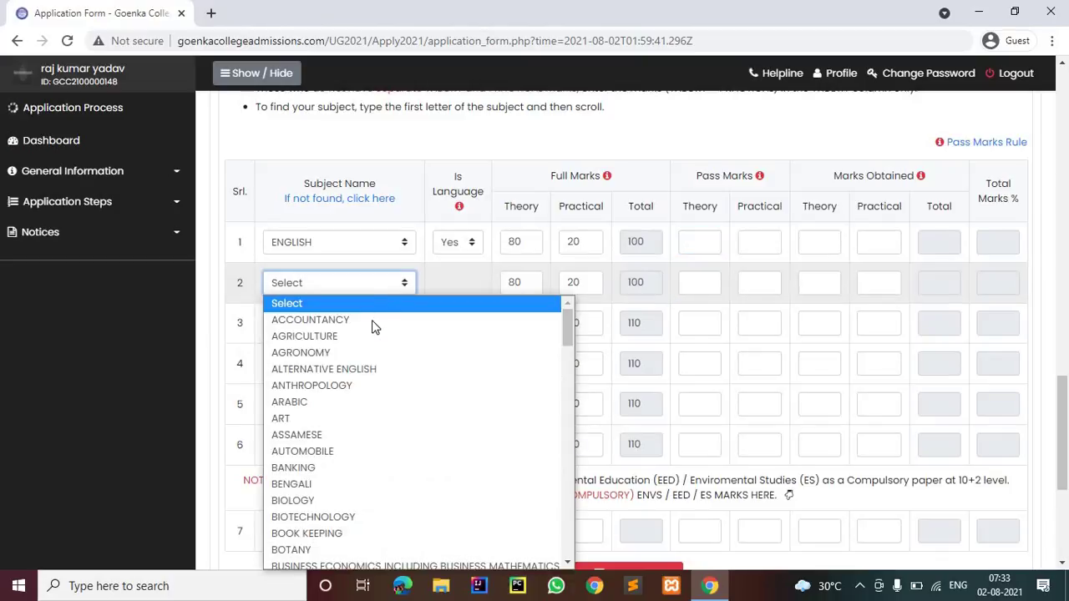
pyautogui.click(372, 320)
pyautogui.click(398, 323)
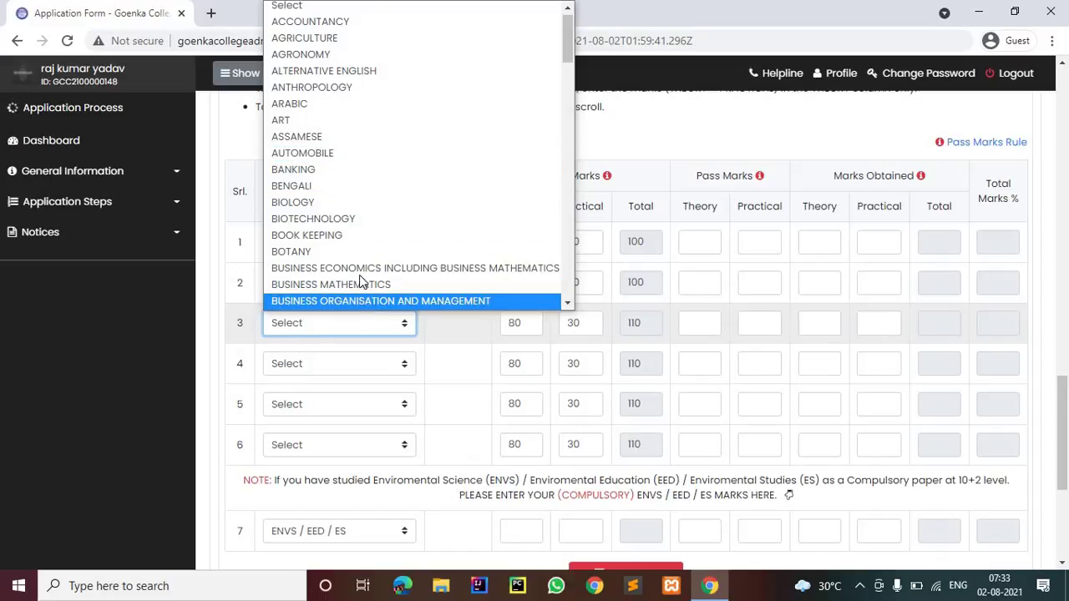
pyautogui.scroll(-2, 364, 276)
pyautogui.click(359, 178)
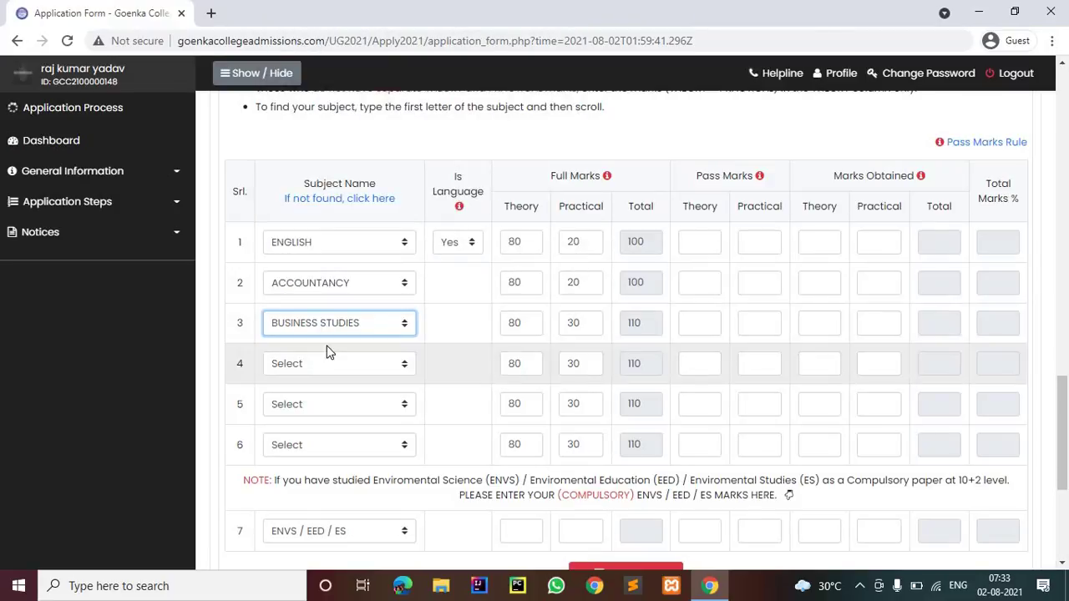
pyautogui.click(328, 356)
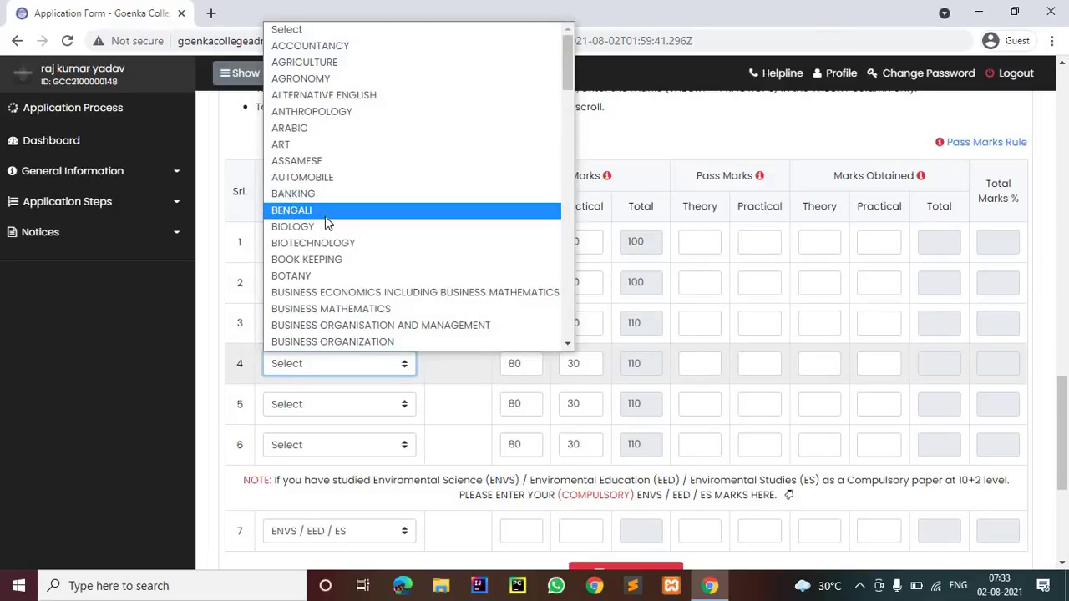
pyautogui.click(349, 359)
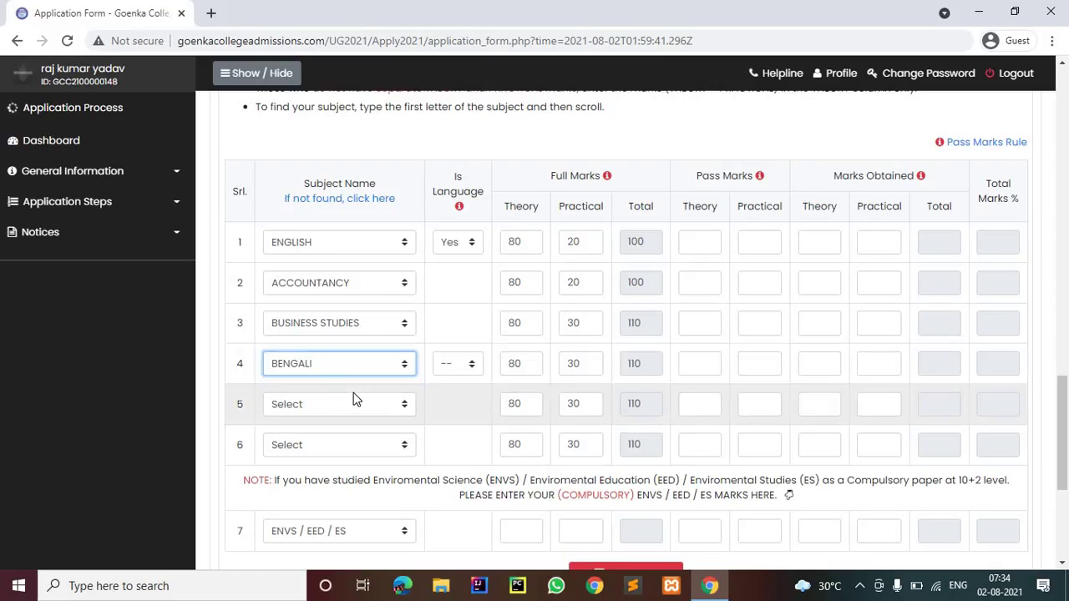
# Set row 5 to ECONOMICS and row 6 to COSTING AND TAXATION
pyautogui.click(353, 400)
pyautogui.scroll(-8, 359, 304)
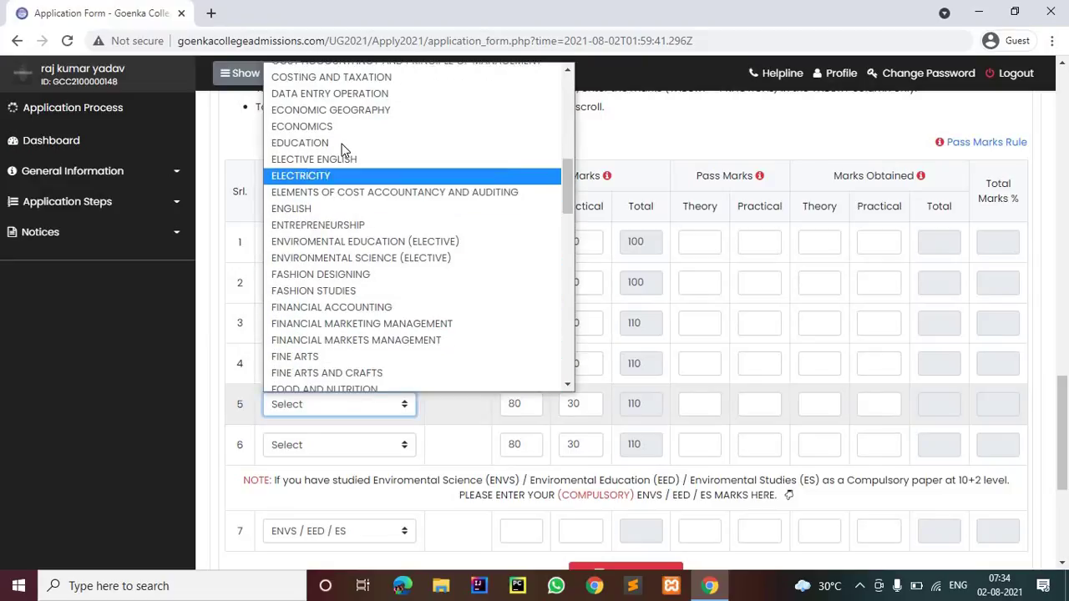
pyautogui.click(342, 126)
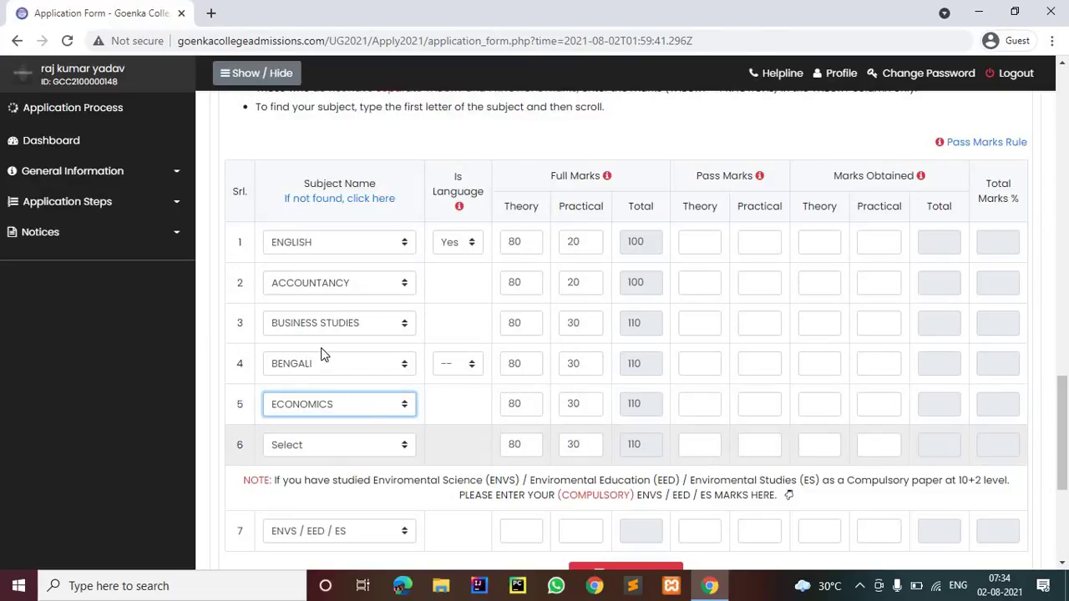
pyautogui.click(339, 445)
pyautogui.scroll(-5, 322, 353)
pyautogui.press('h')
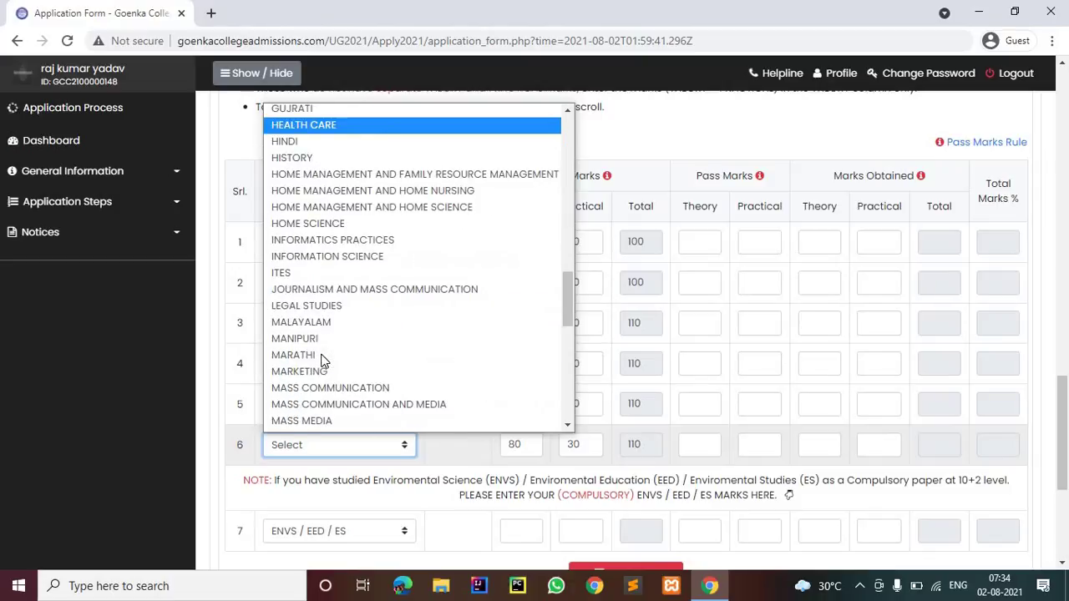
pyautogui.scroll(-4, 324, 361)
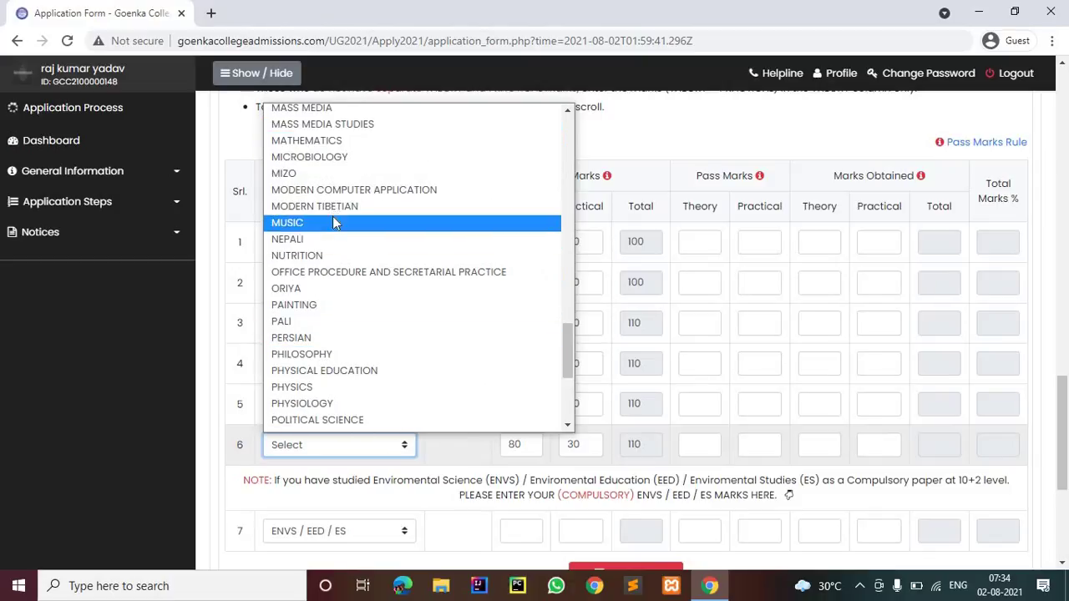
pyautogui.scroll(-3, 341, 365)
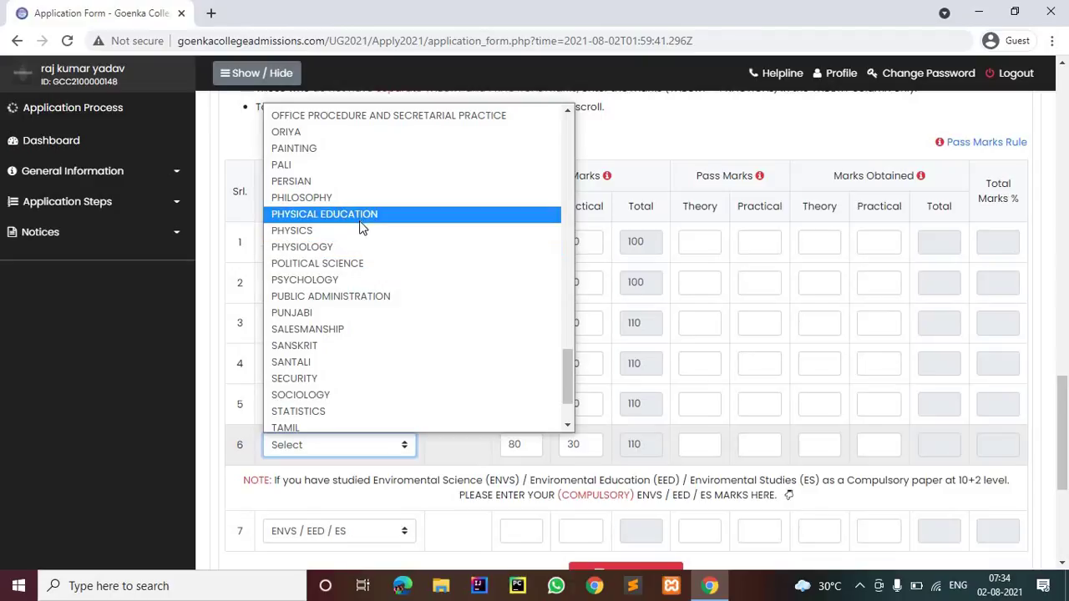
pyautogui.scroll(-2, 334, 296)
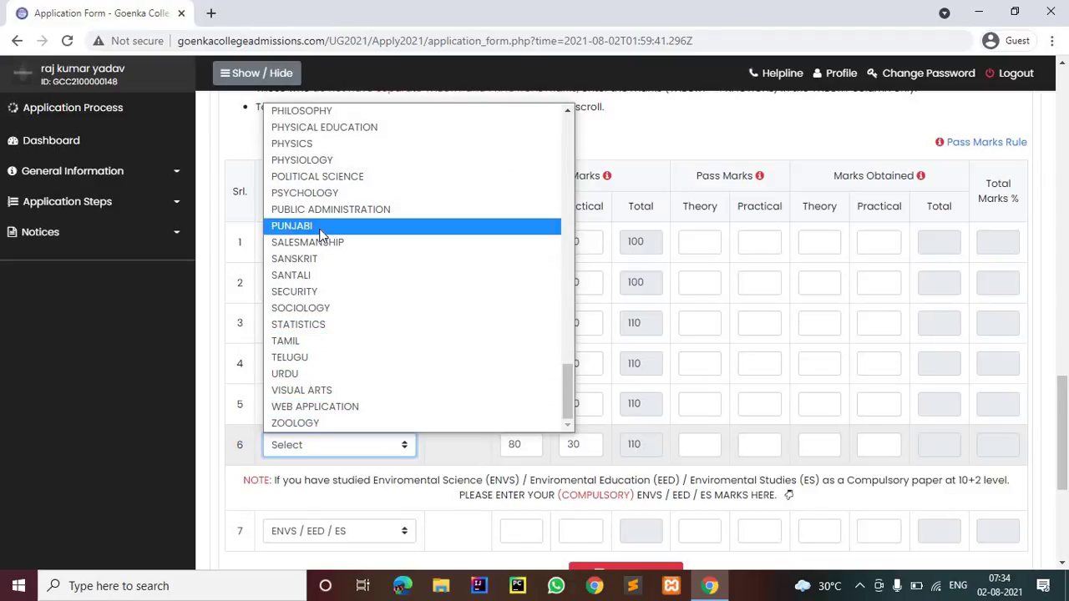
pyautogui.scroll(4, 322, 234)
pyautogui.scroll(10, 322, 234)
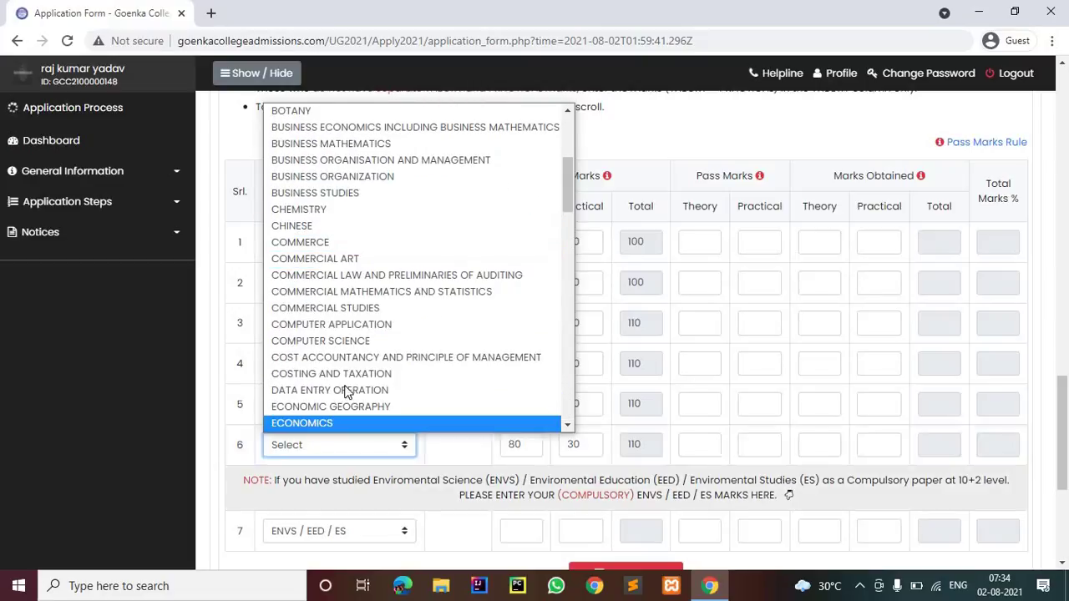
pyautogui.scroll(-1, 351, 367)
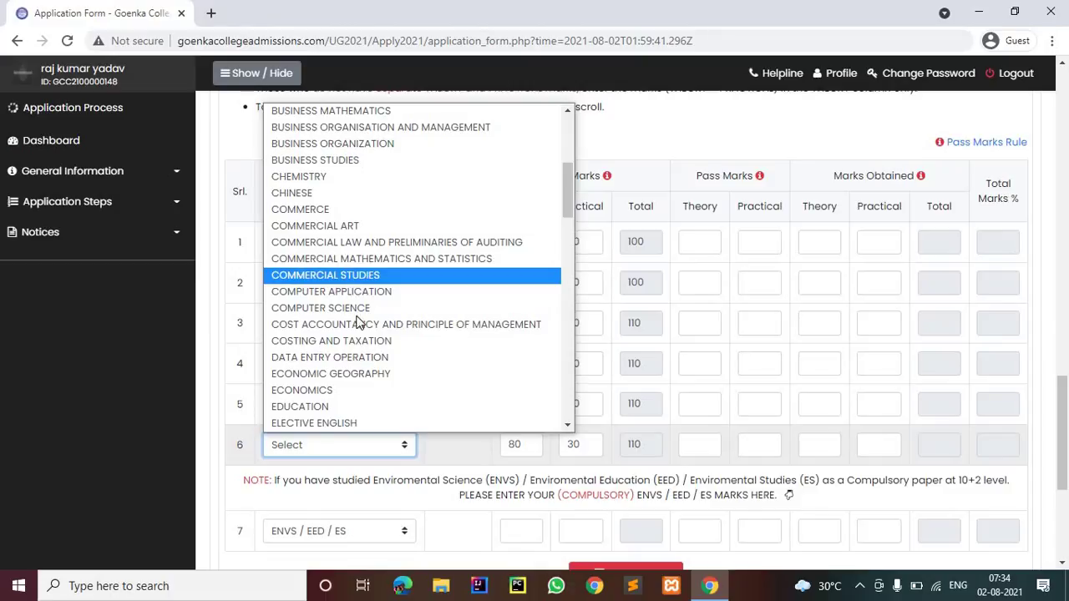
pyautogui.click(358, 341)
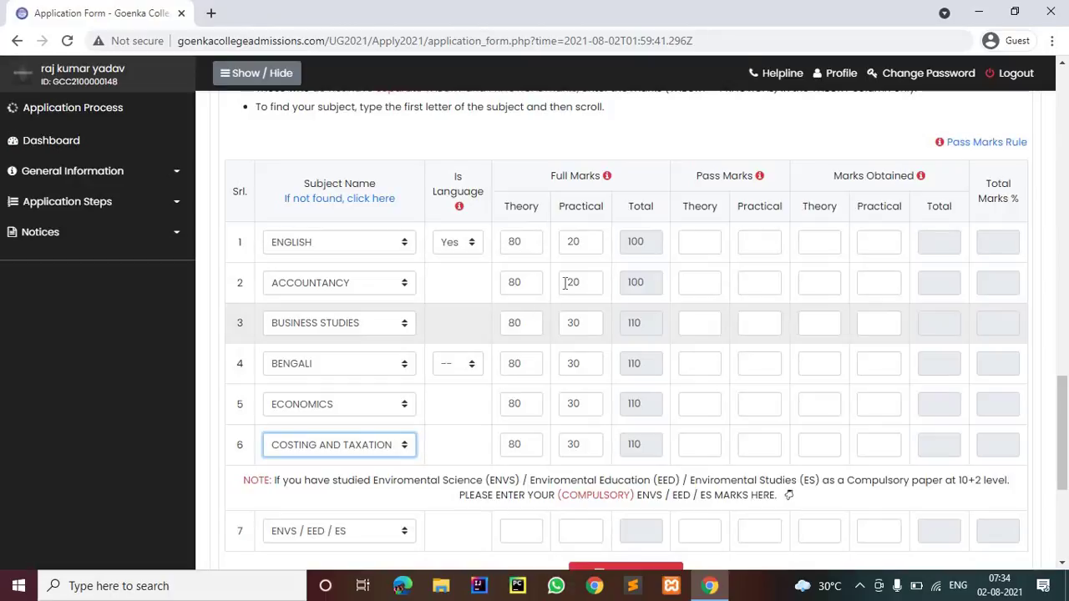
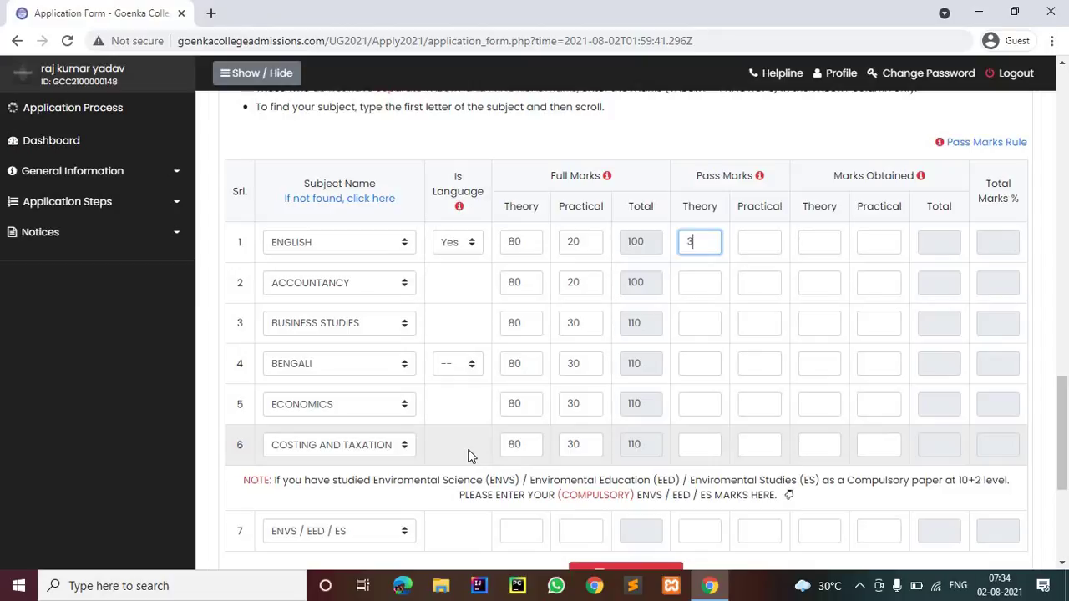
# Fix the mistyped English theory pass mark; set English, Accountancy, Business Studies pass marks to 24 and 6
pyautogui.write('0')
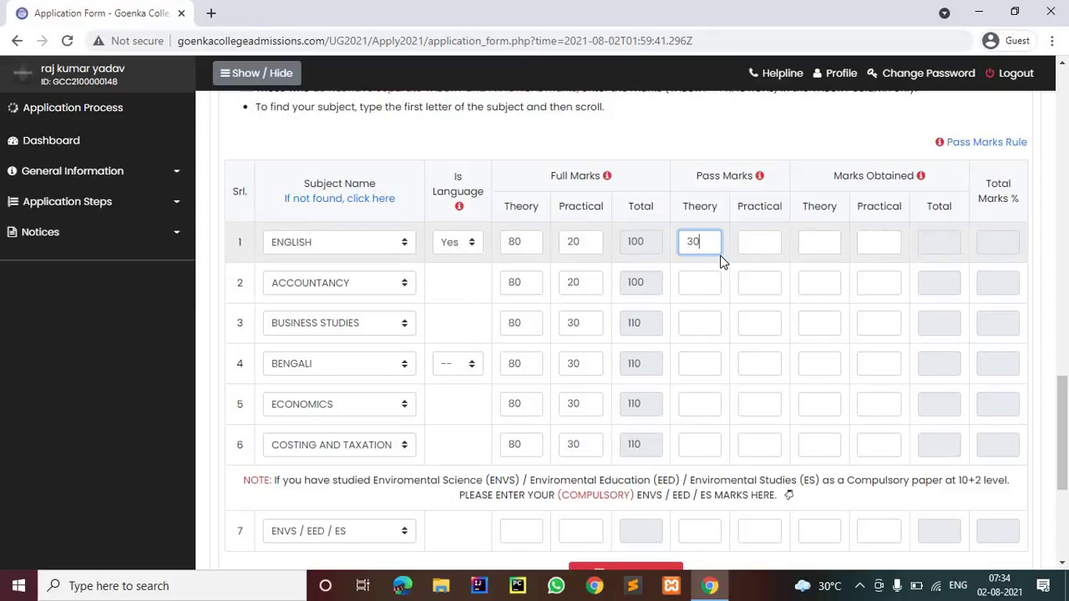
pyautogui.press('BackSpace')
pyautogui.press('BackSpace')
pyautogui.click(761, 242)
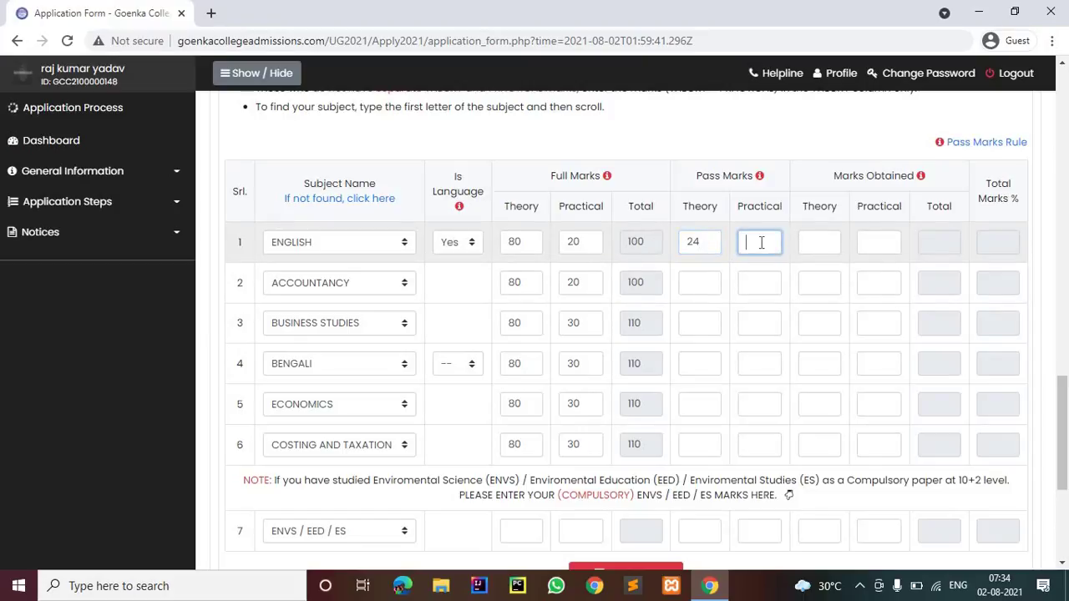
pyautogui.click(703, 275)
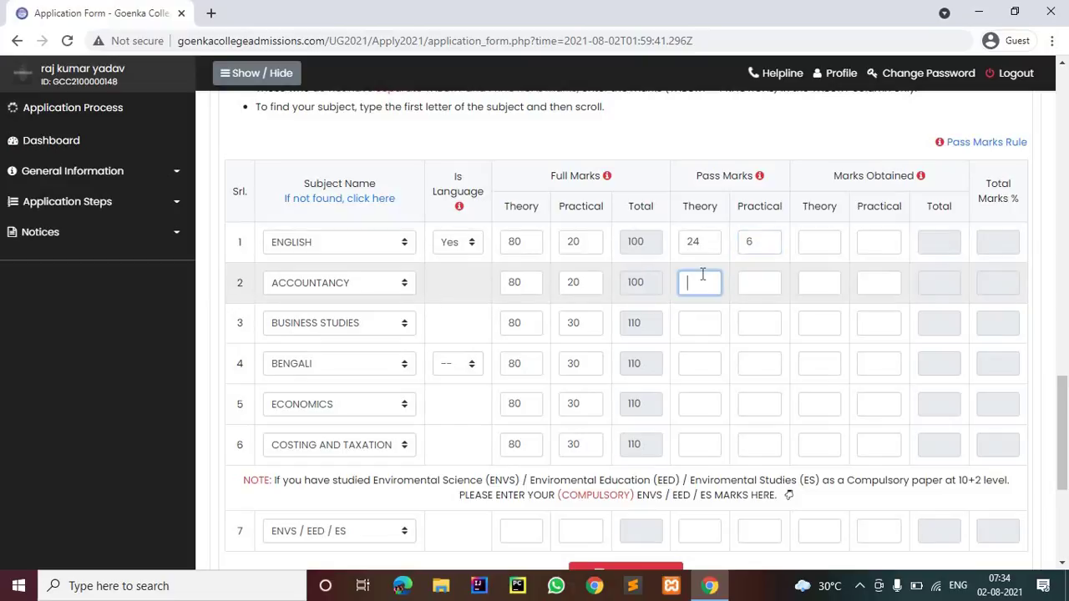
pyautogui.click(744, 284)
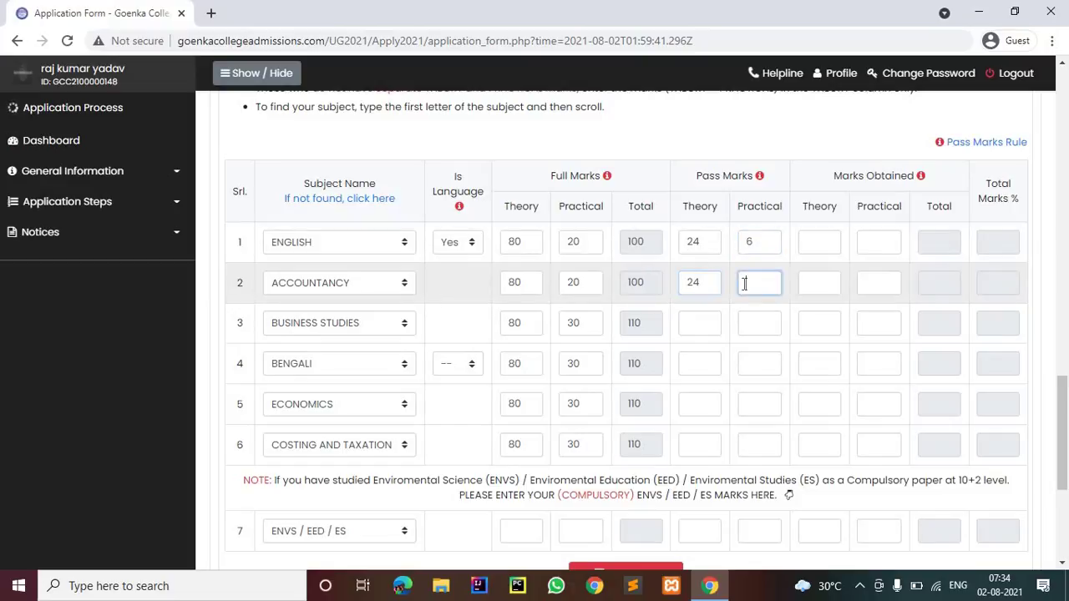
pyautogui.click(708, 318)
pyautogui.click(744, 323)
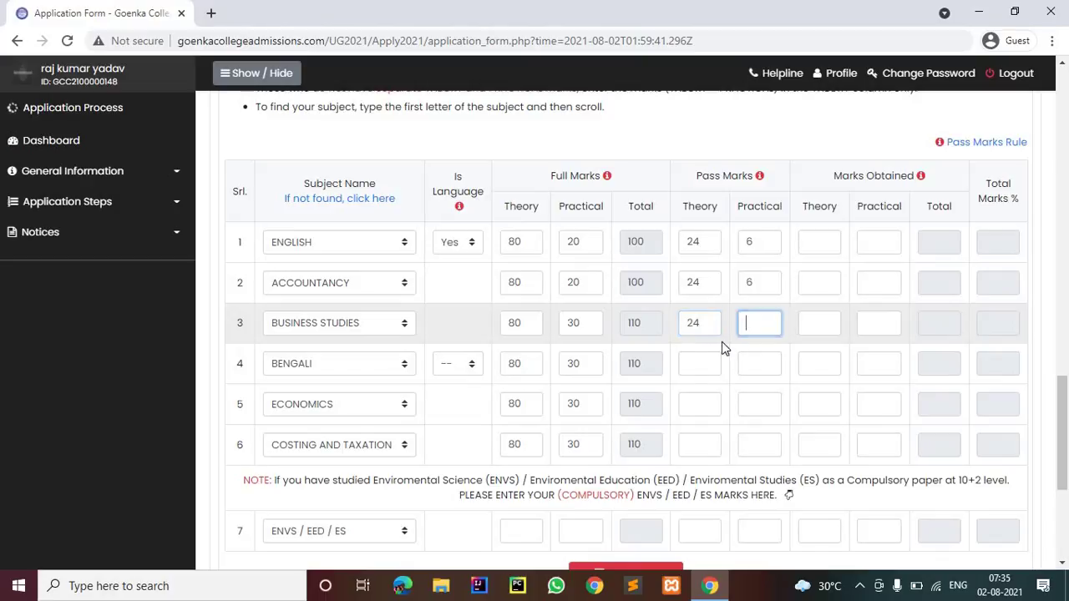
# Set Bengali, Economics and Costing and Taxation pass marks to 24 theory and 6 practical
pyautogui.click(702, 359)
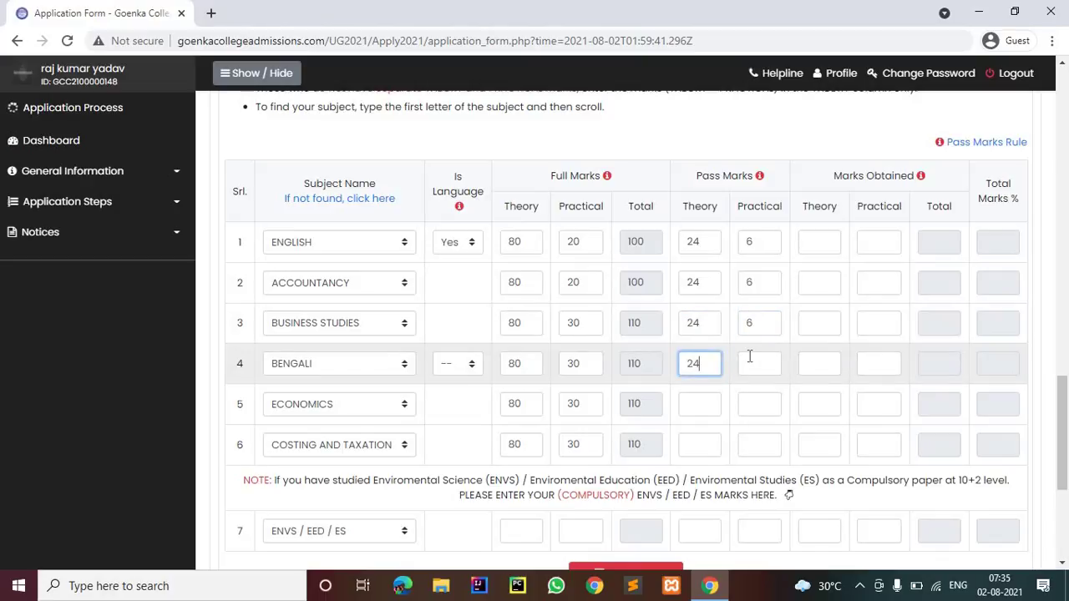
pyautogui.click(749, 359)
pyautogui.write('6')
pyautogui.click(695, 402)
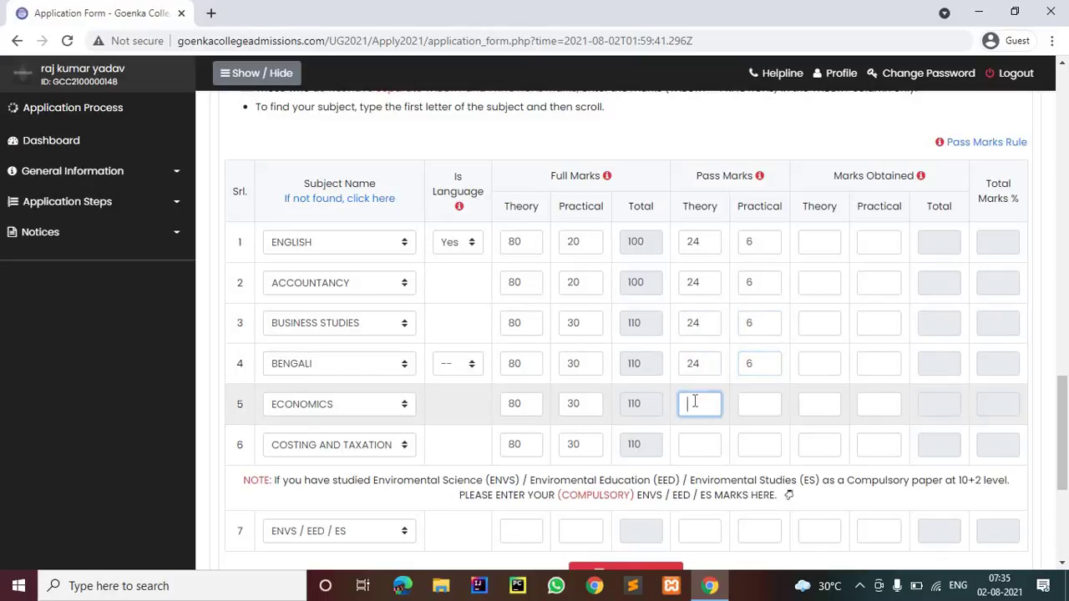
pyautogui.click(742, 406)
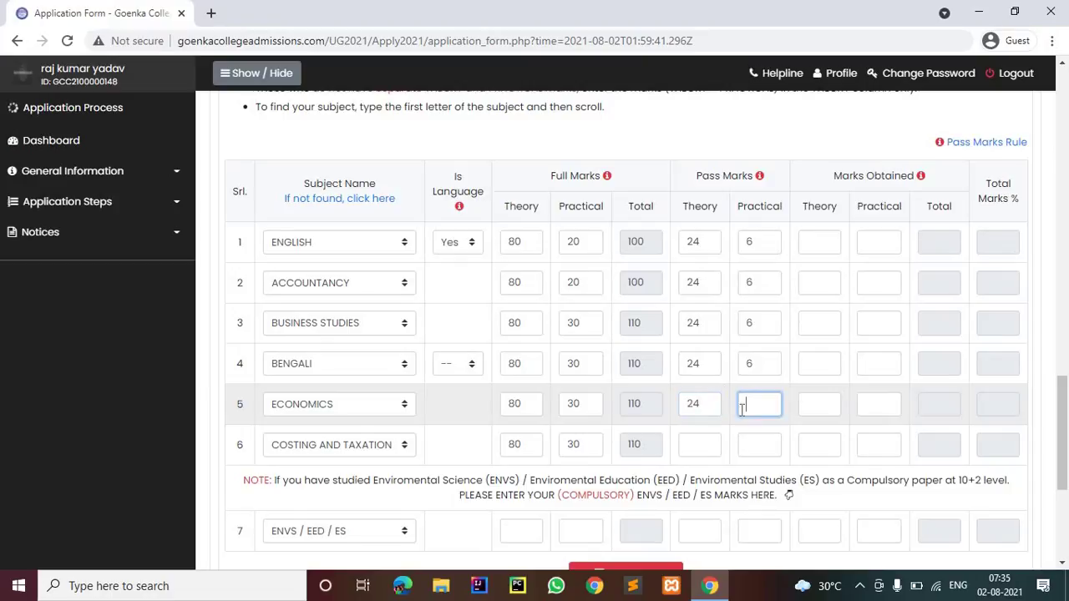
pyautogui.click(709, 444)
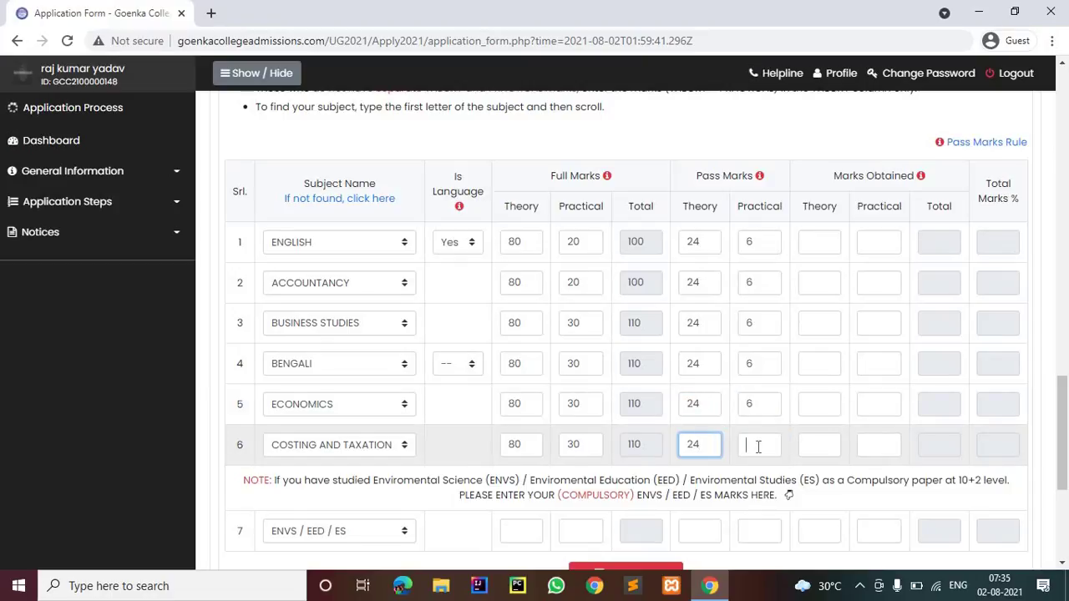
pyautogui.write('6')
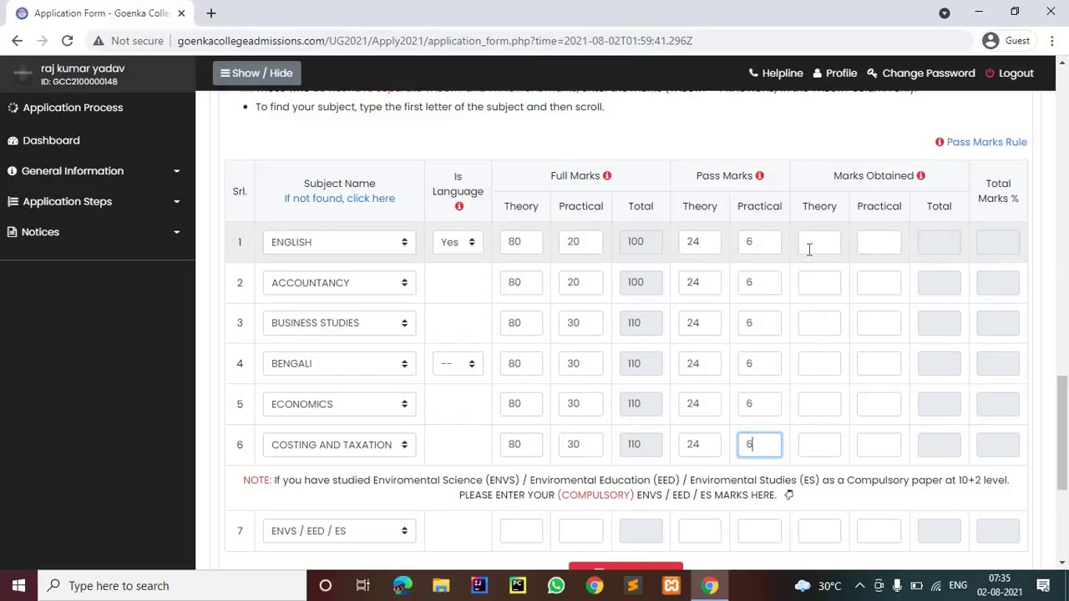
pyautogui.click(807, 242)
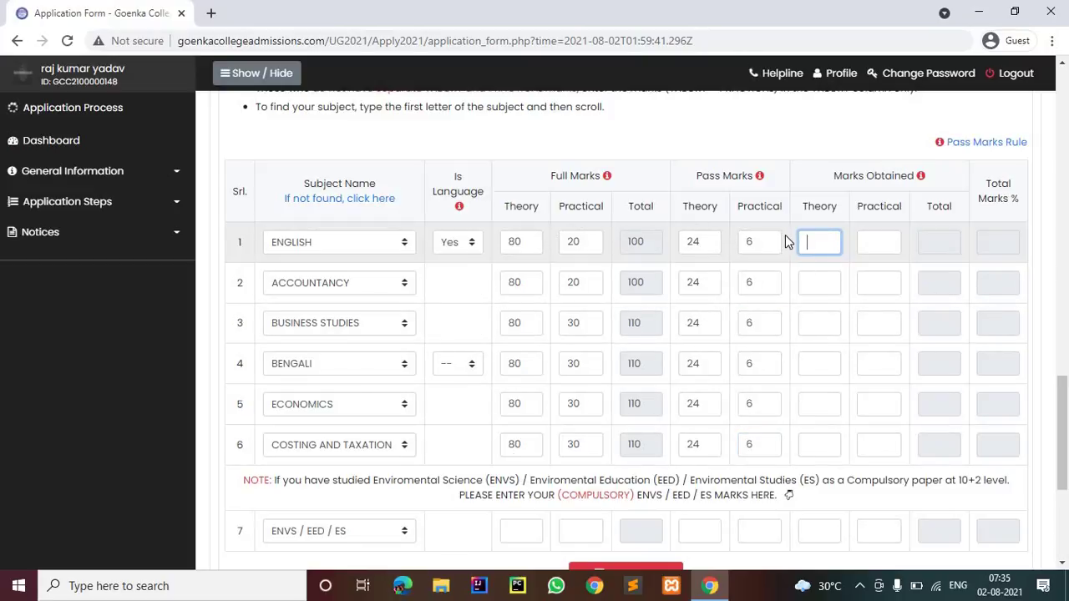
# Enter marks obtained: English 60/20, Accountancy 56/19, Business Studies 60/20
pyautogui.write('60')
pyautogui.click(876, 248)
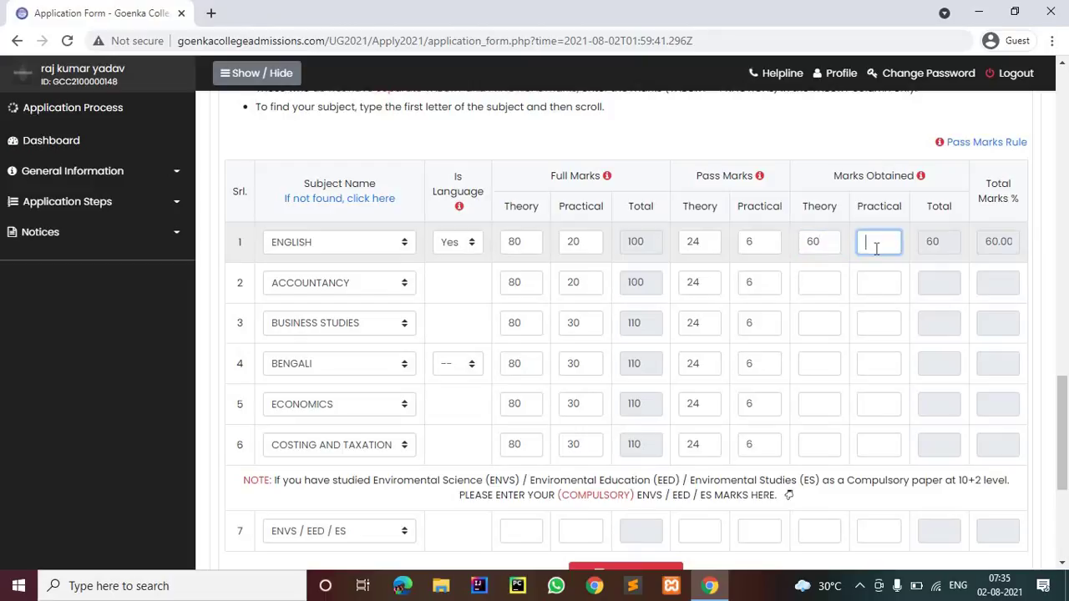
pyautogui.write('20')
pyautogui.click(819, 282)
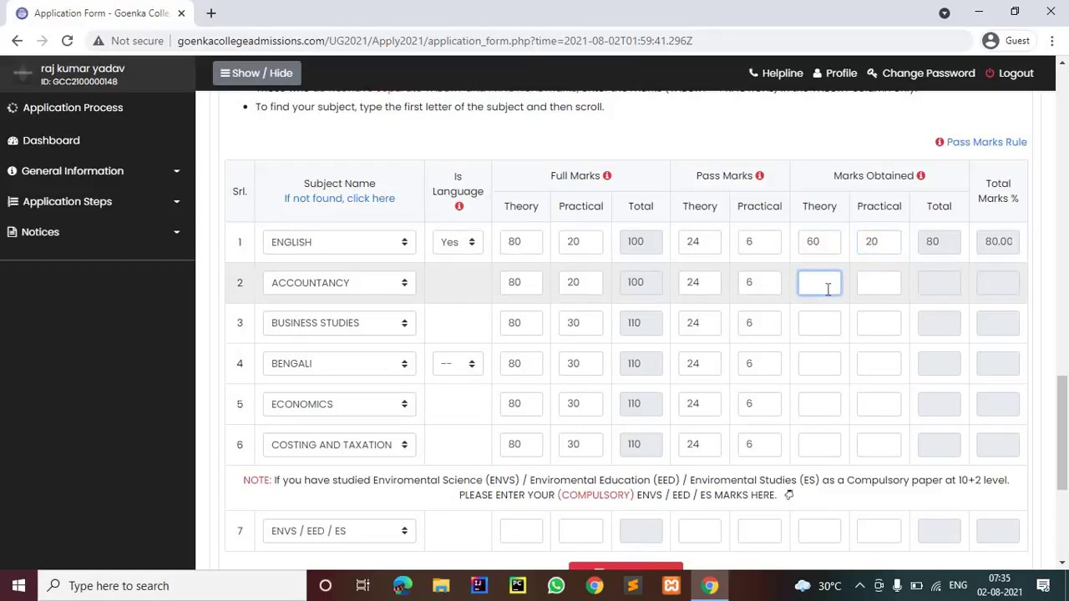
pyautogui.write('56')
pyautogui.click(863, 285)
pyautogui.write('19')
pyautogui.click(824, 323)
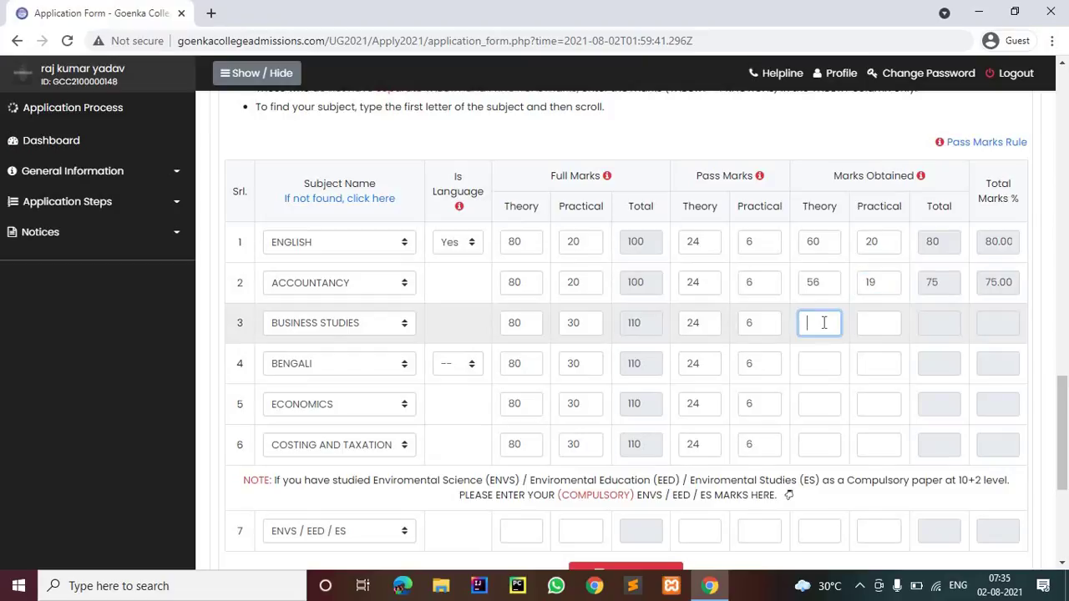
pyautogui.write('60')
pyautogui.click(865, 322)
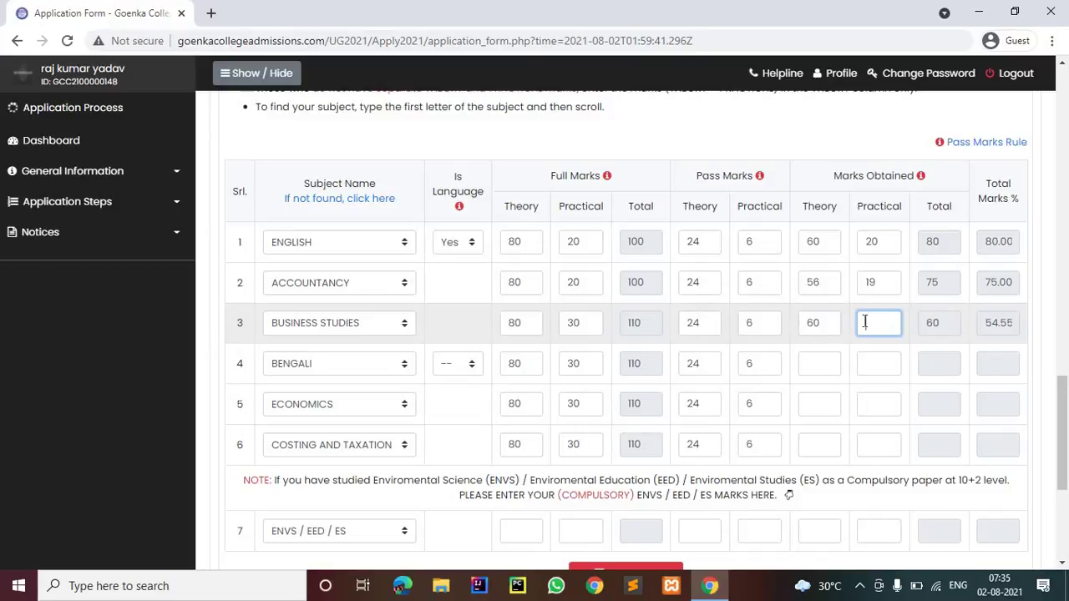
pyautogui.write('20')
# Enter marks obtained: Bengali 80/19, Economics 79/20, Costing and Taxation 80/18
pyautogui.click(827, 364)
pyautogui.write('80')
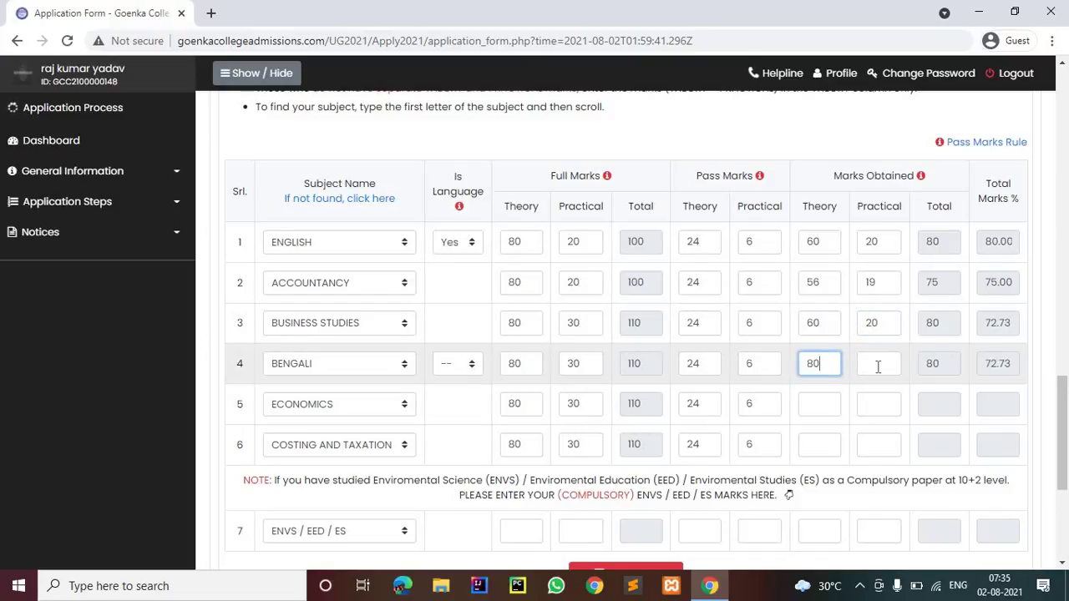
pyautogui.click(878, 366)
pyautogui.write('19')
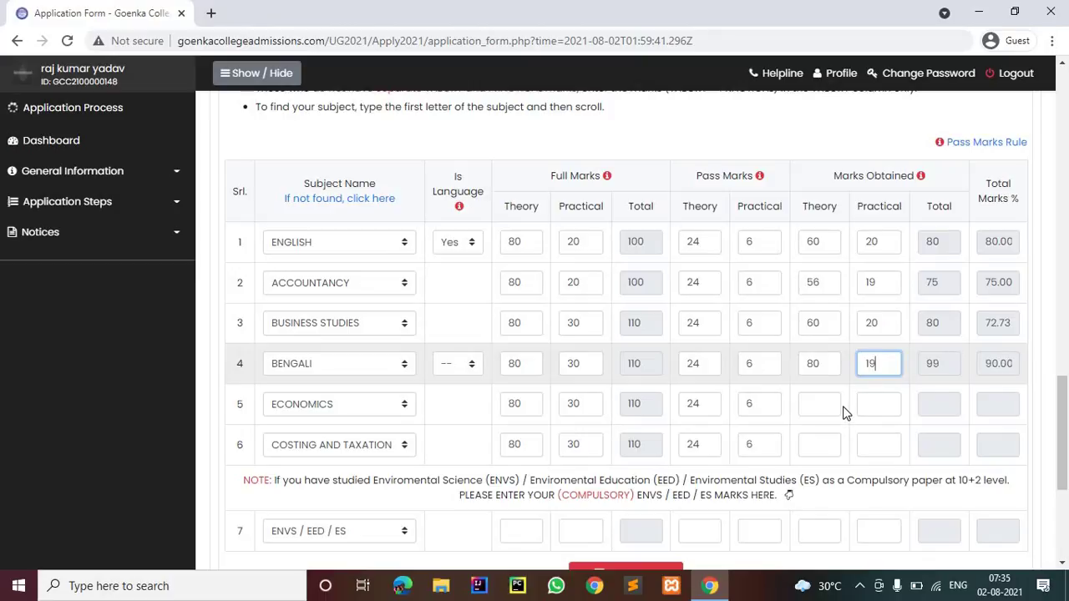
pyautogui.click(837, 402)
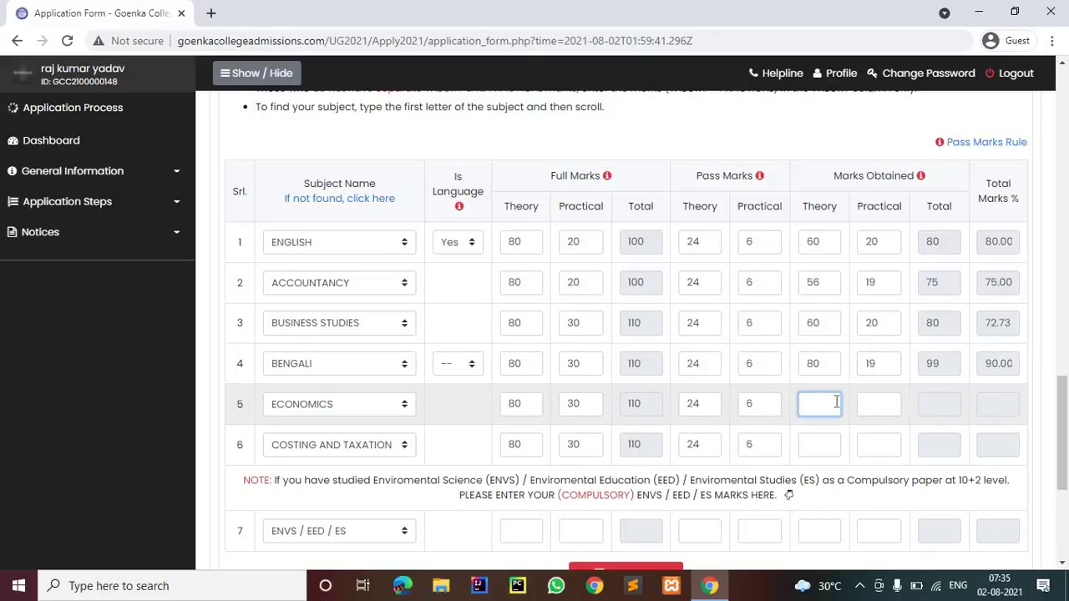
pyautogui.write('79')
pyautogui.click(869, 403)
pyautogui.write('2')
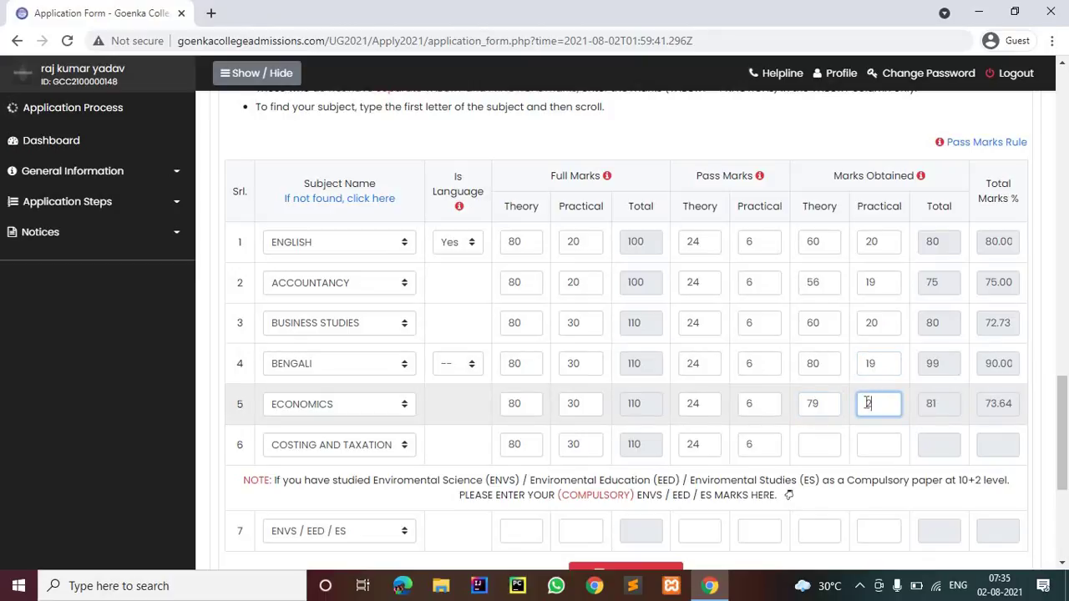
pyautogui.write('0')
pyautogui.click(820, 446)
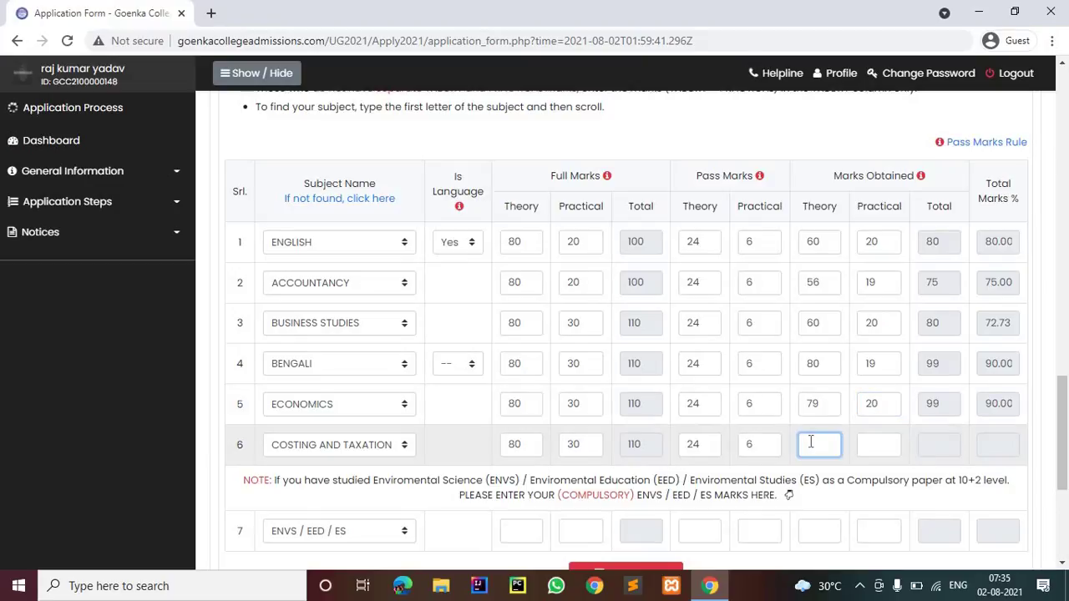
pyautogui.write('80')
pyautogui.click(893, 451)
pyautogui.write('18')
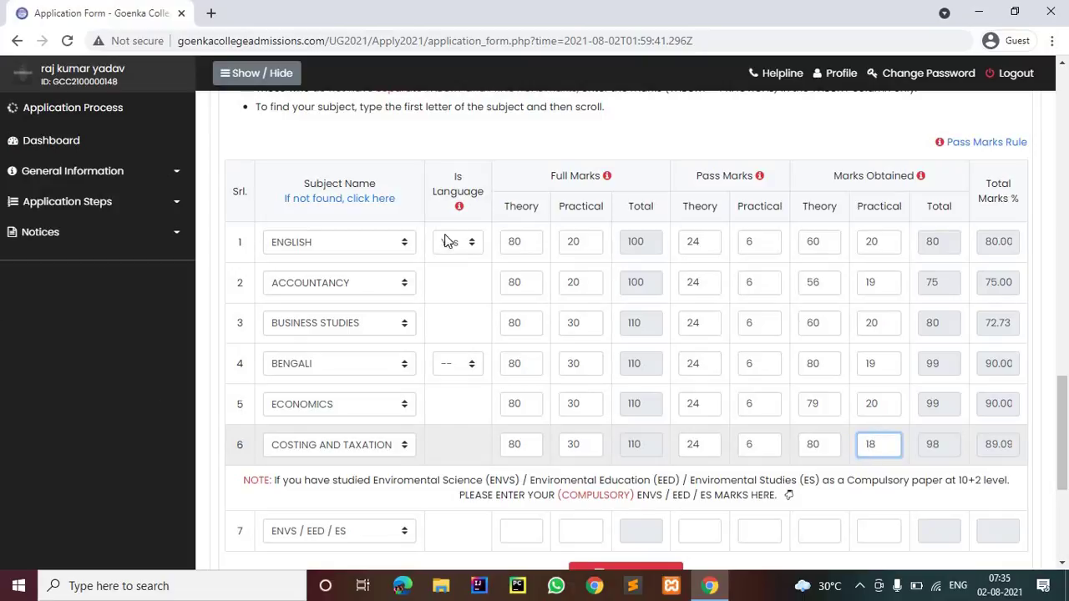
pyautogui.scroll(-1, 389, 330)
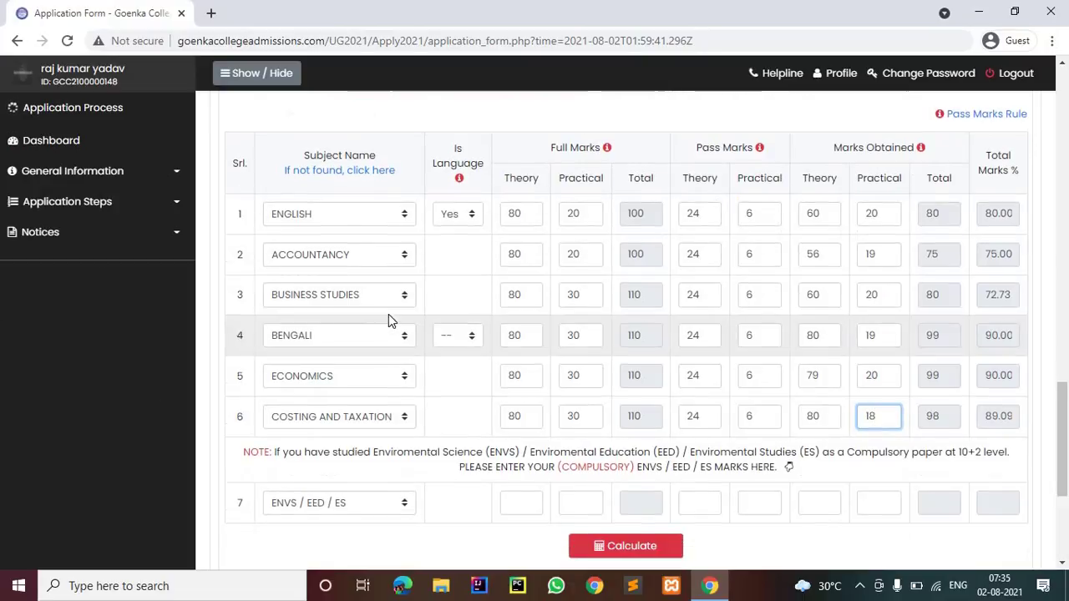
pyautogui.scroll(1, 367, 248)
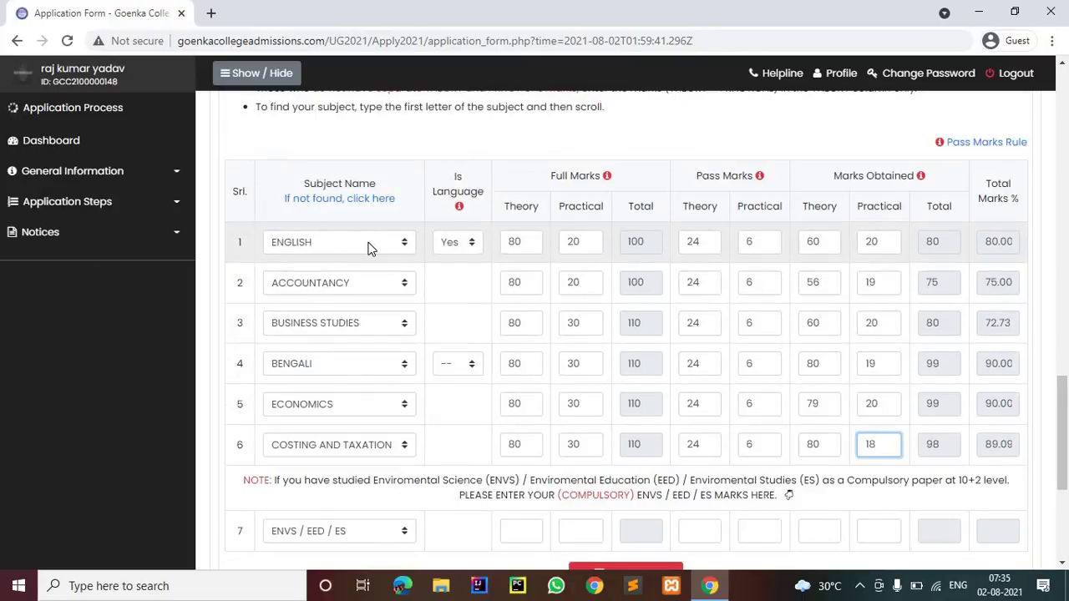
pyautogui.click(371, 243)
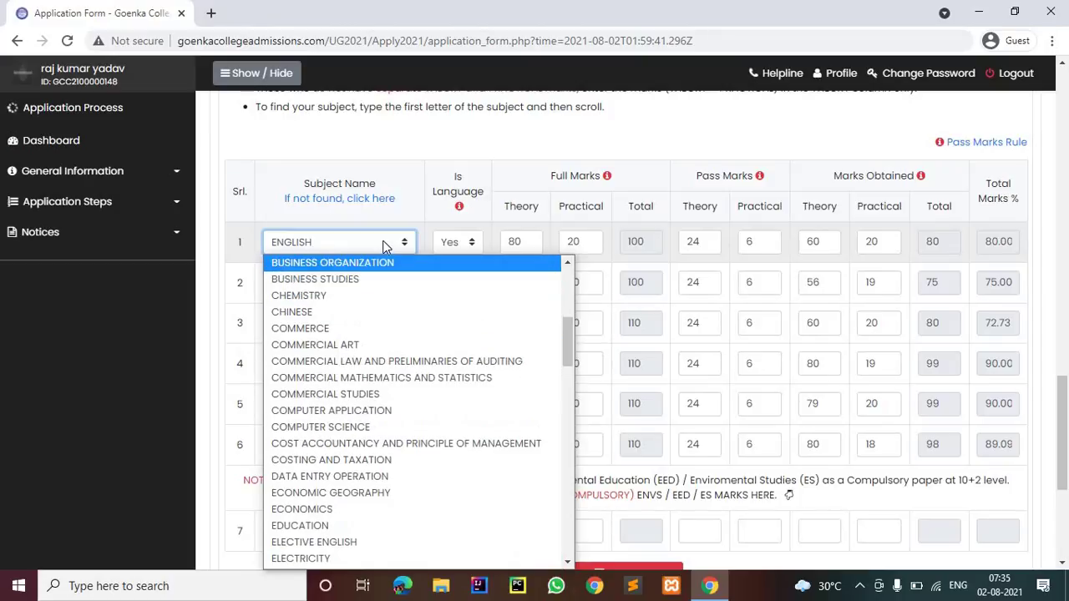
pyautogui.click(383, 244)
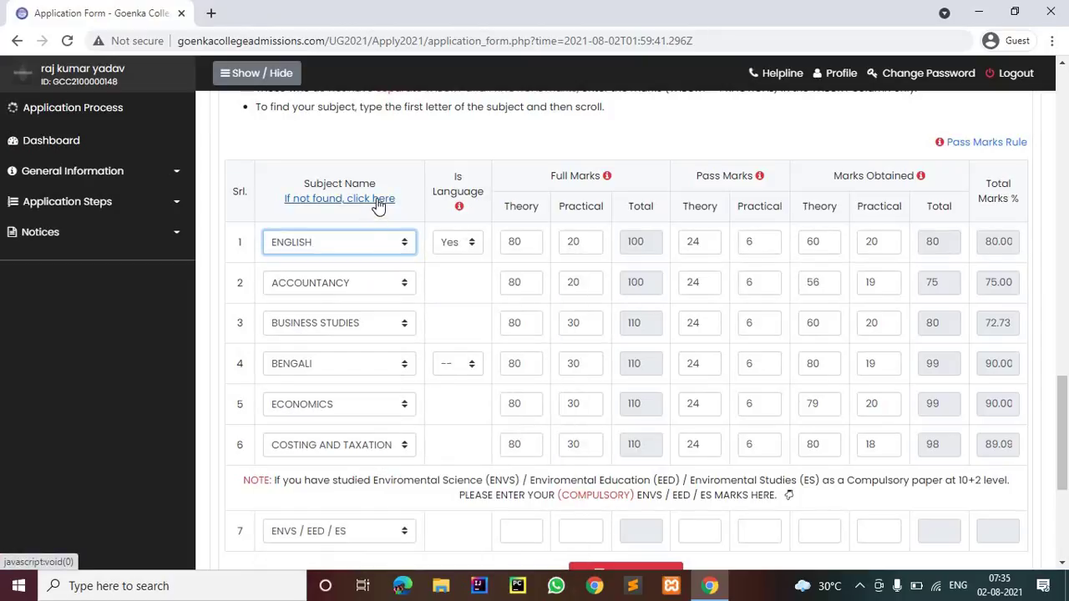
pyautogui.scroll(-3, 338, 314)
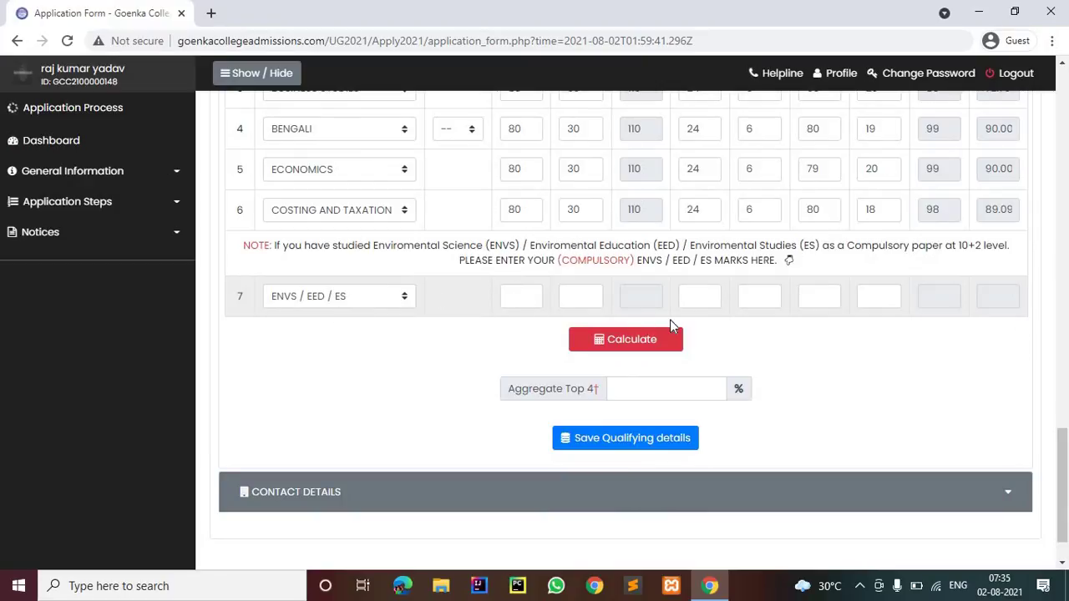
pyautogui.click(616, 341)
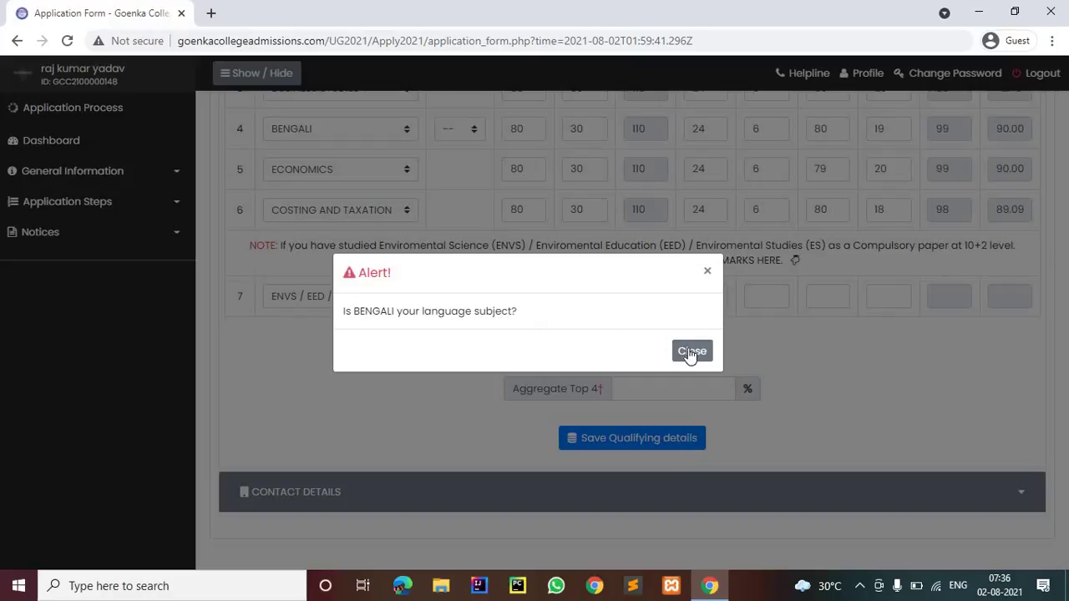
pyautogui.click(691, 352)
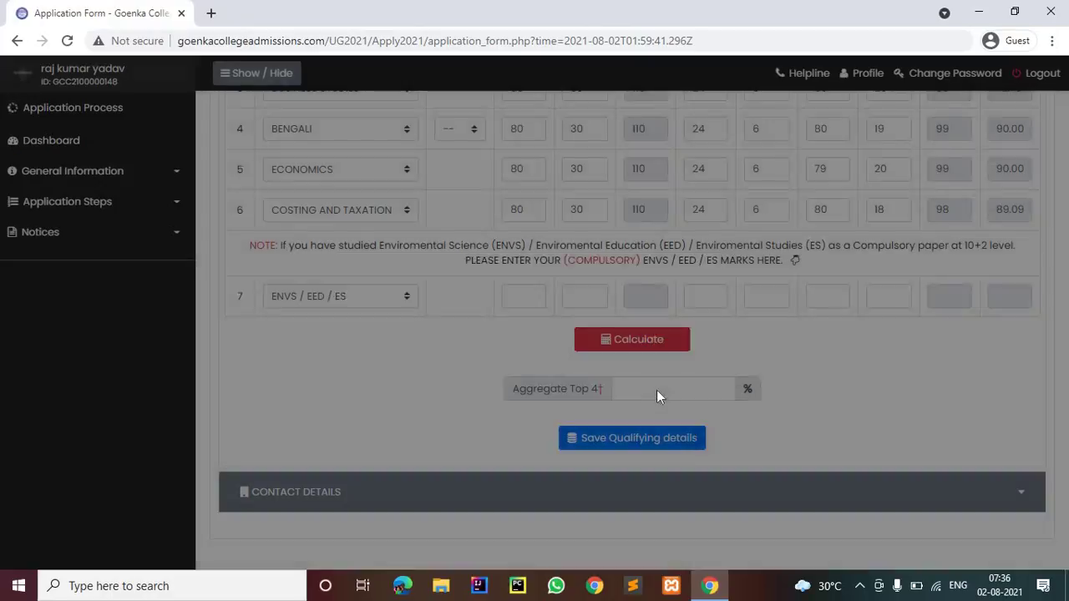
pyautogui.scroll(2, 457, 345)
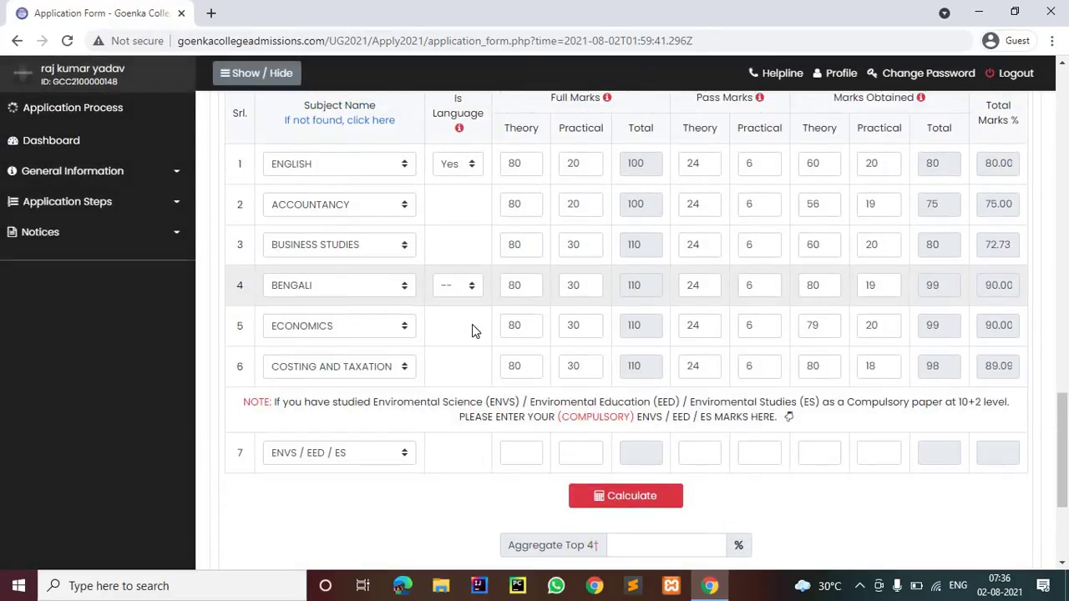
# Replace BENGALI with HINDI as the fourth subject
pyautogui.click(404, 289)
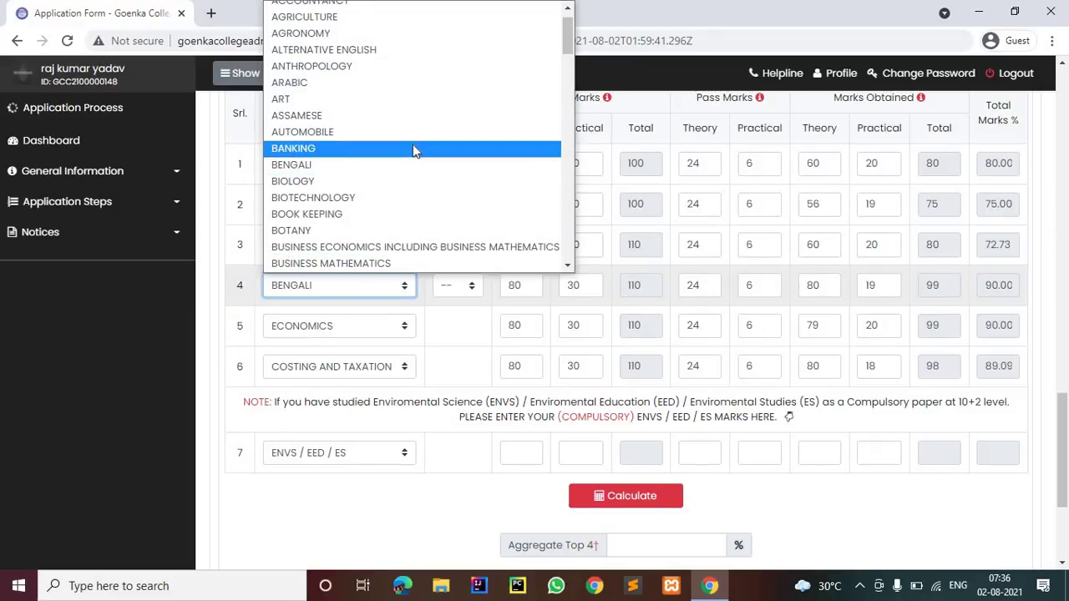
pyautogui.scroll(-16, 415, 151)
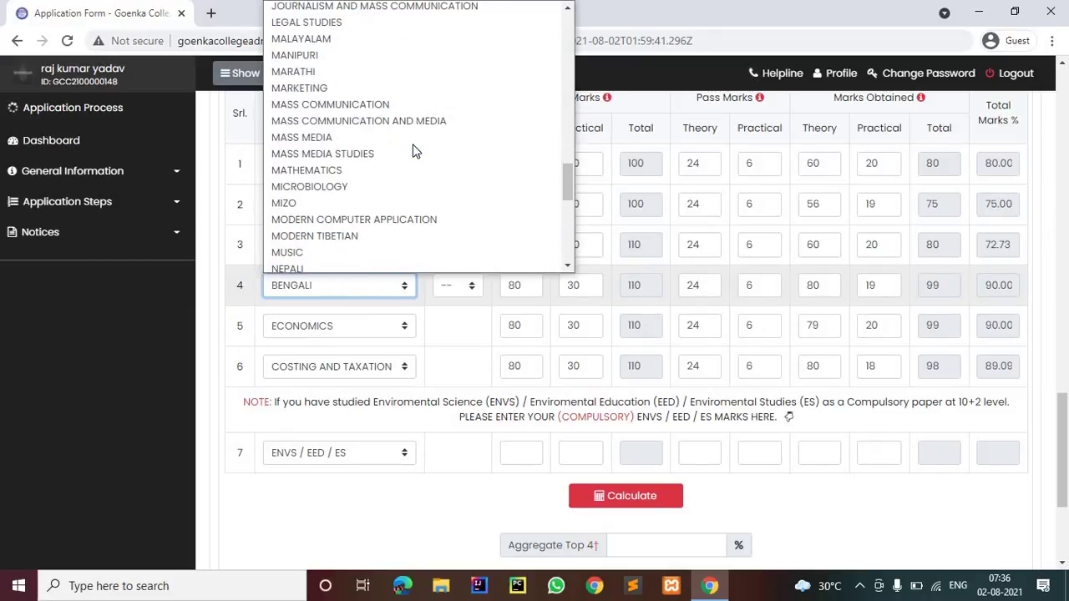
pyautogui.scroll(-8, 415, 151)
pyautogui.scroll(10, 415, 151)
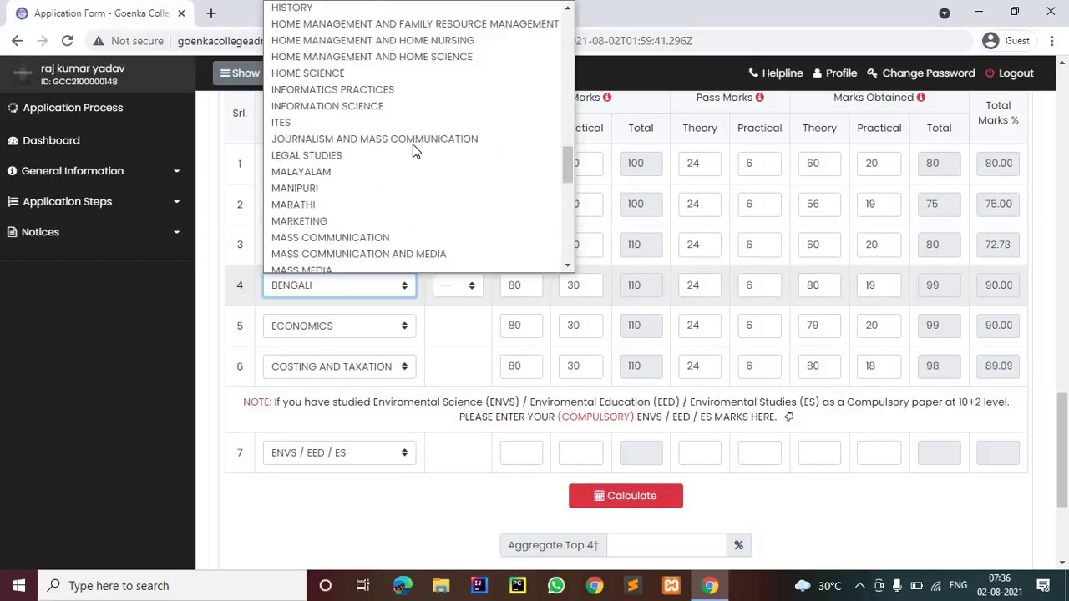
pyautogui.scroll(1, 415, 151)
pyautogui.click(365, 54)
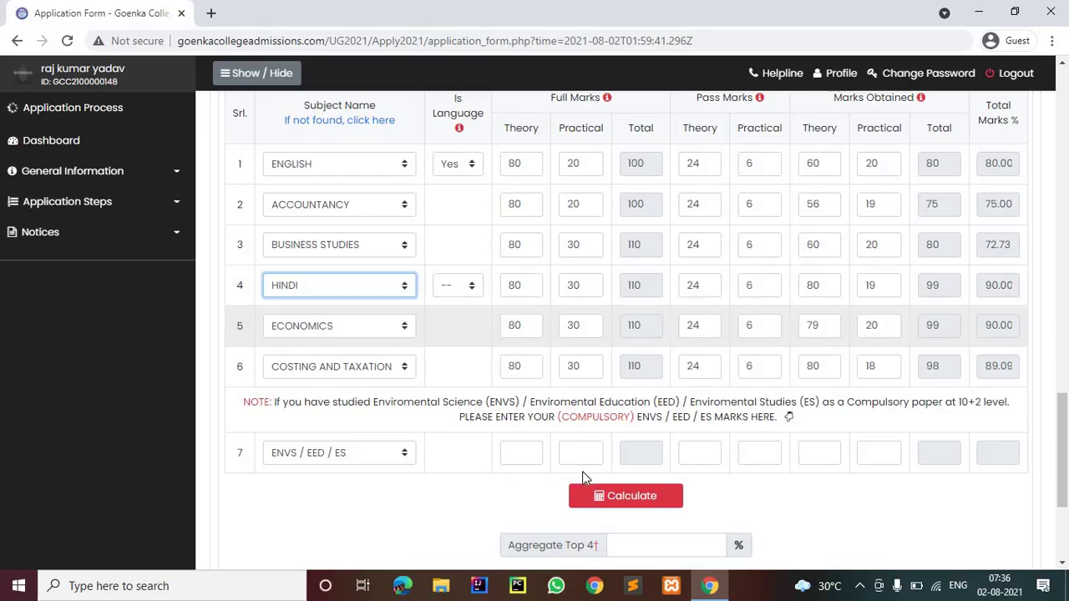
pyautogui.scroll(-2, 622, 391)
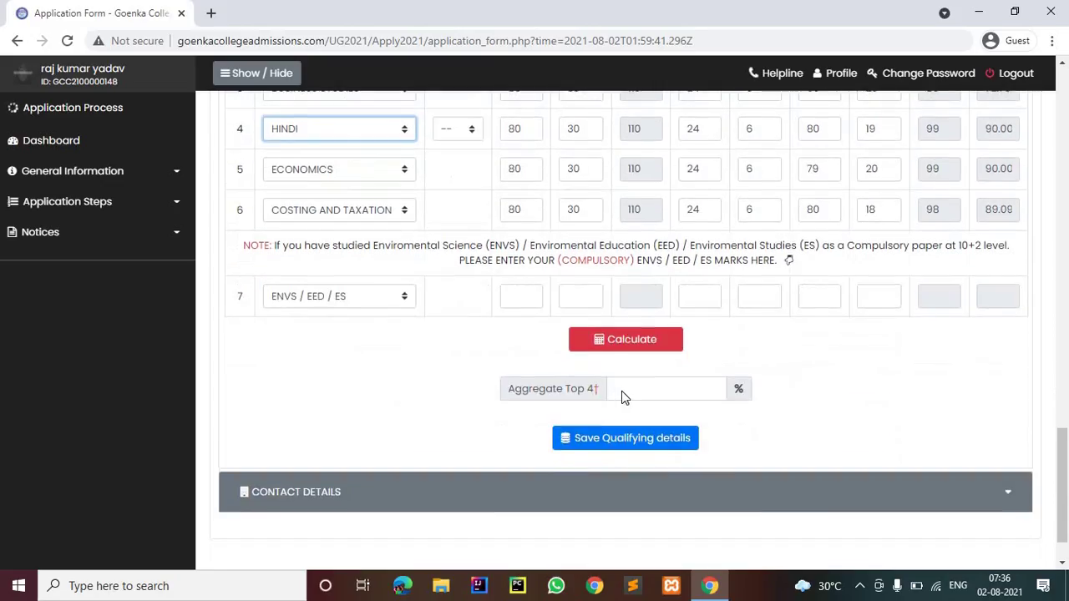
# Calculate the top-four aggregate, dismissing the repeated language subject alerts
pyautogui.click(614, 338)
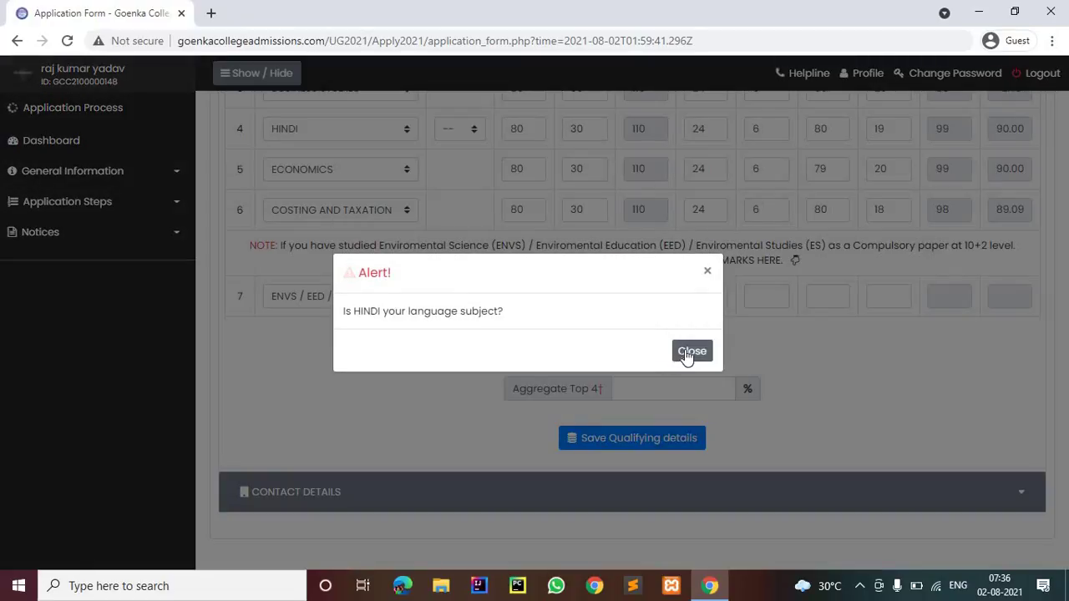
pyautogui.click(678, 354)
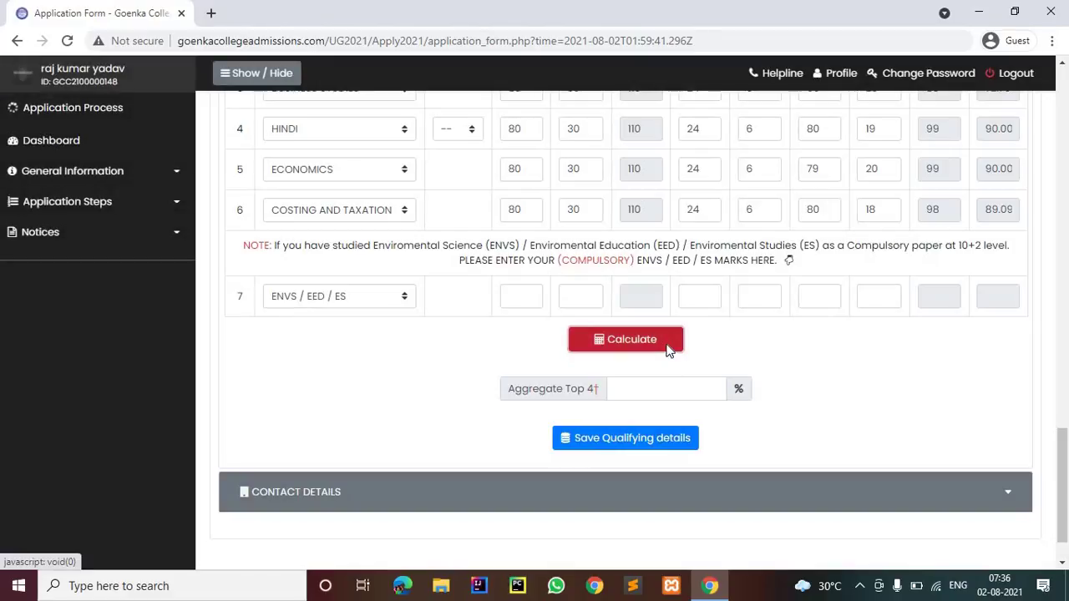
pyautogui.click(675, 351)
pyautogui.click(682, 351)
pyautogui.scroll(3, 656, 322)
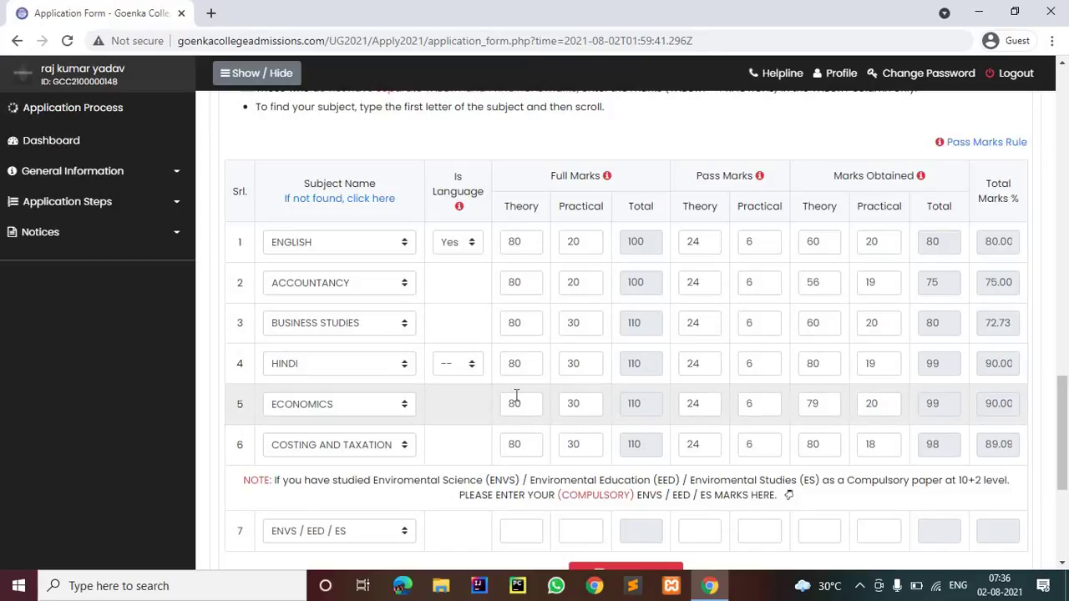
pyautogui.scroll(-2, 526, 407)
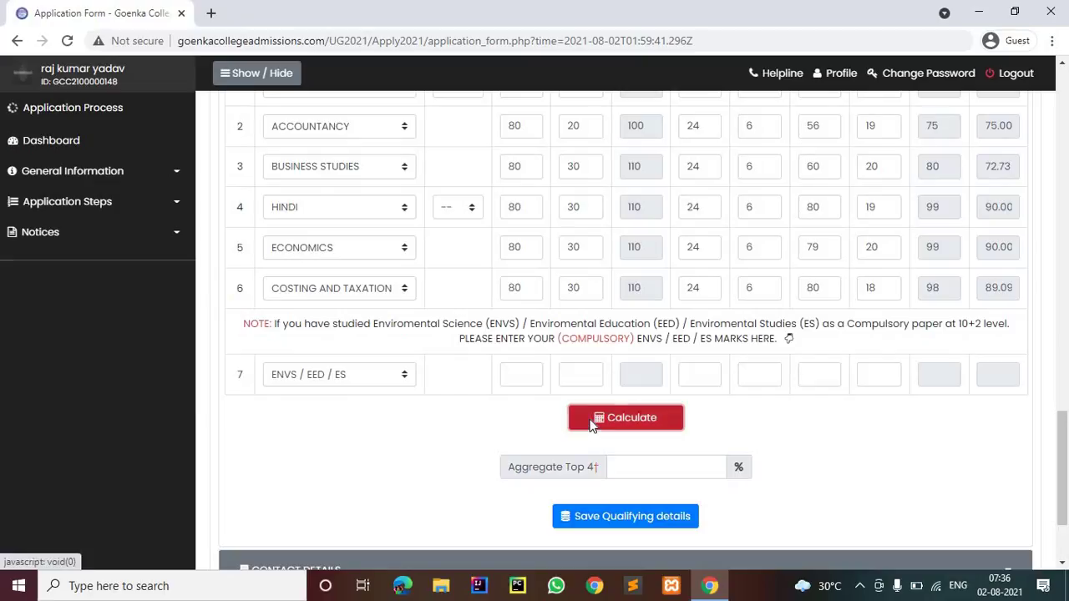
pyautogui.click(591, 422)
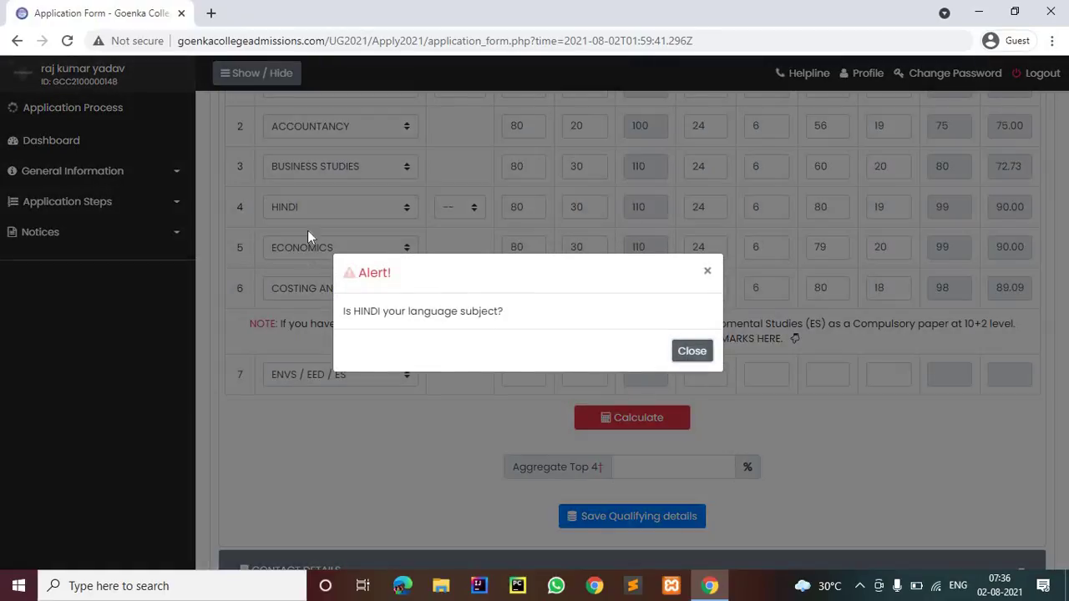
pyautogui.click(384, 209)
# Clear row 4's subject and recalculate, dismissing the missing subject alert
pyautogui.click(380, 209)
pyautogui.scroll(5, 380, 250)
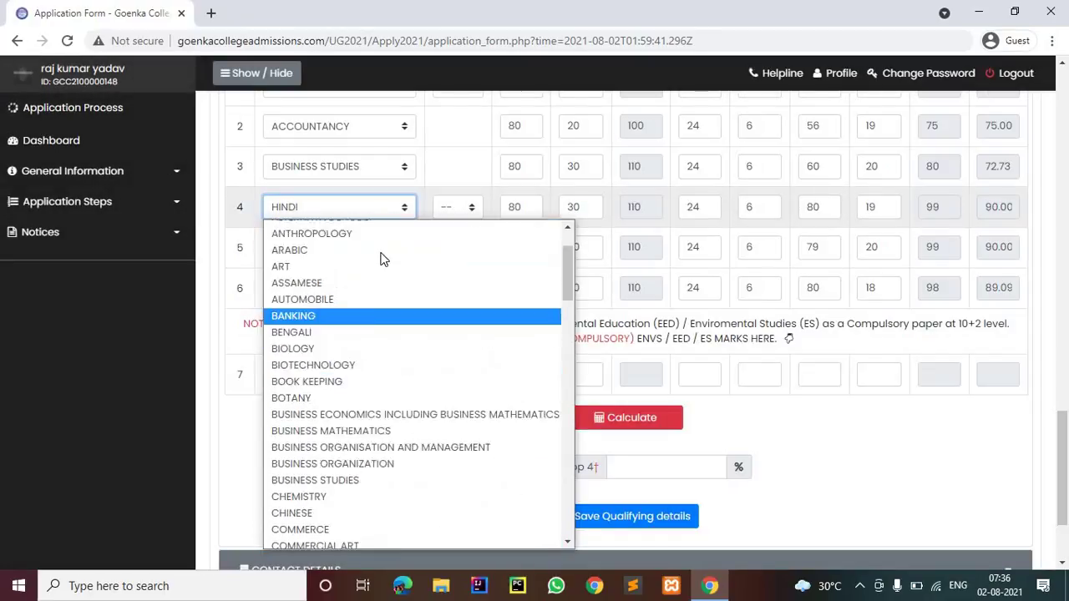
pyautogui.scroll(2, 380, 251)
pyautogui.click(369, 227)
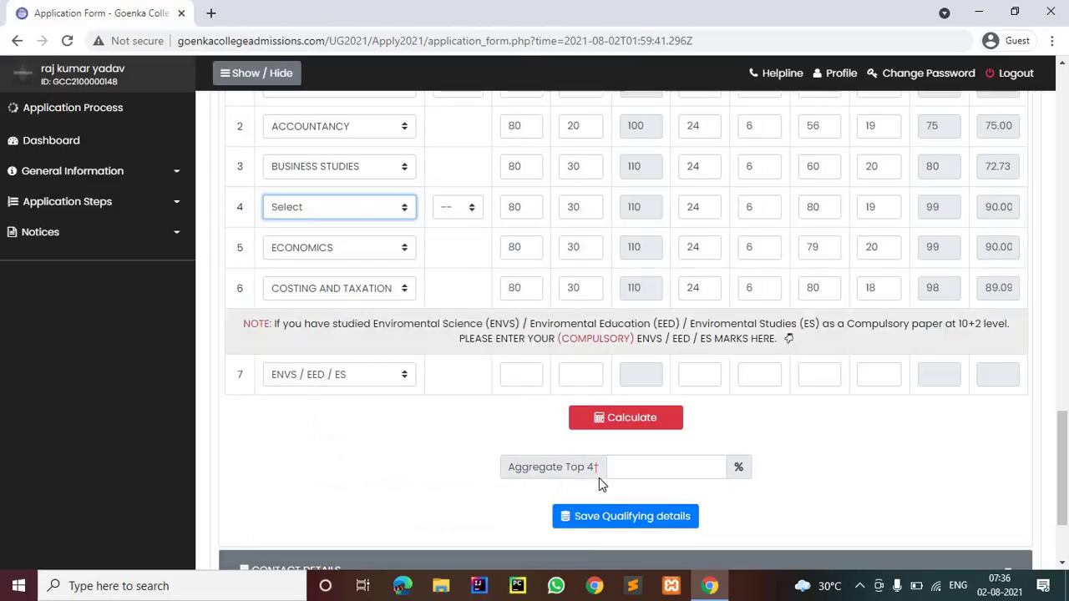
pyautogui.click(609, 434)
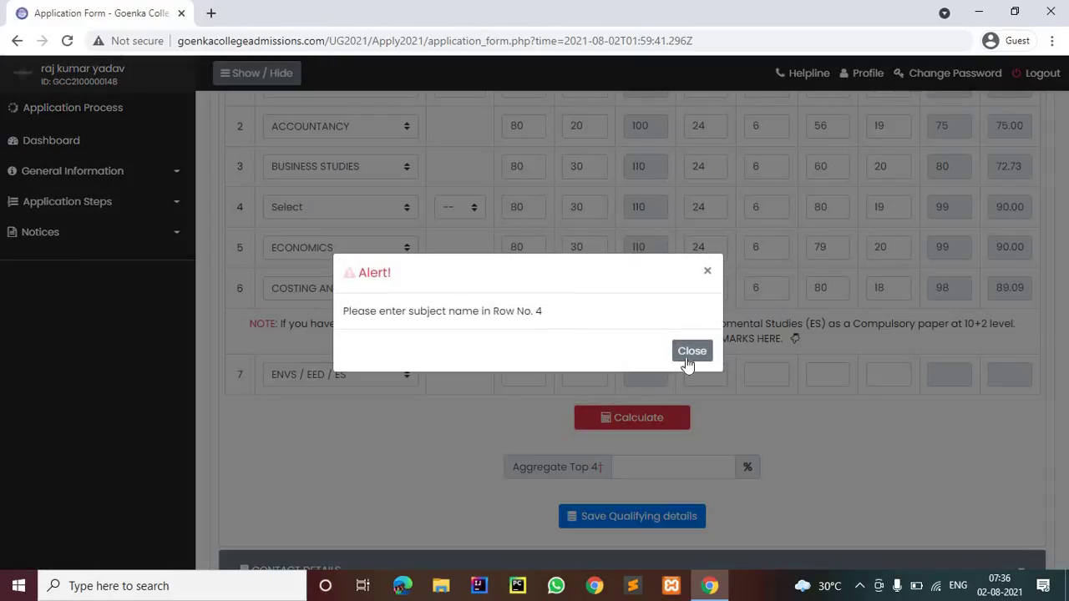
pyautogui.click(386, 223)
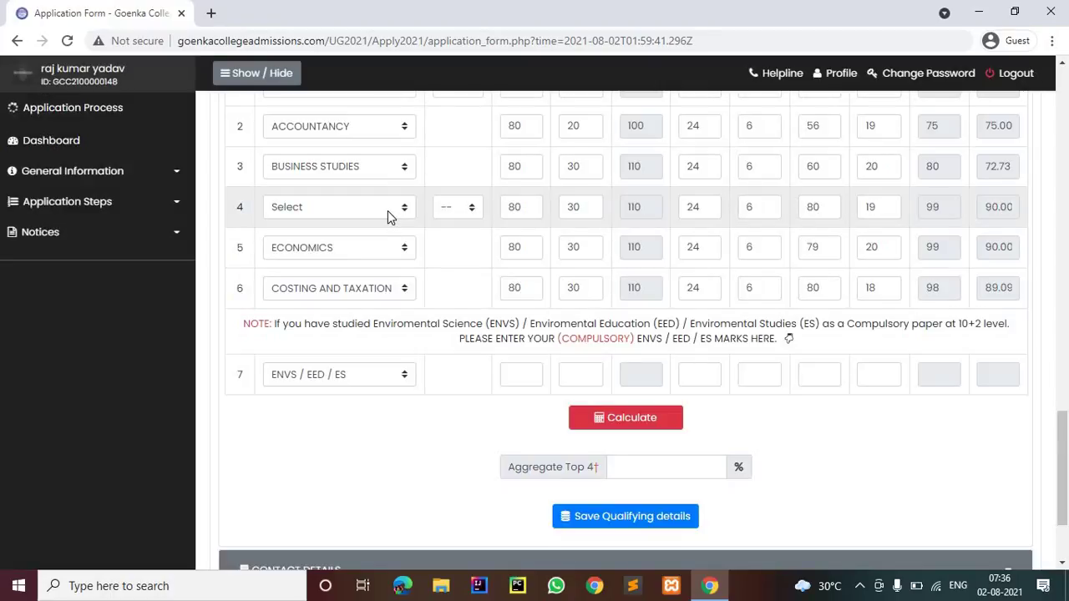
# Re-select HINDI for row 4 and save the qualifying details, dismissing the language alert
pyautogui.click(386, 222)
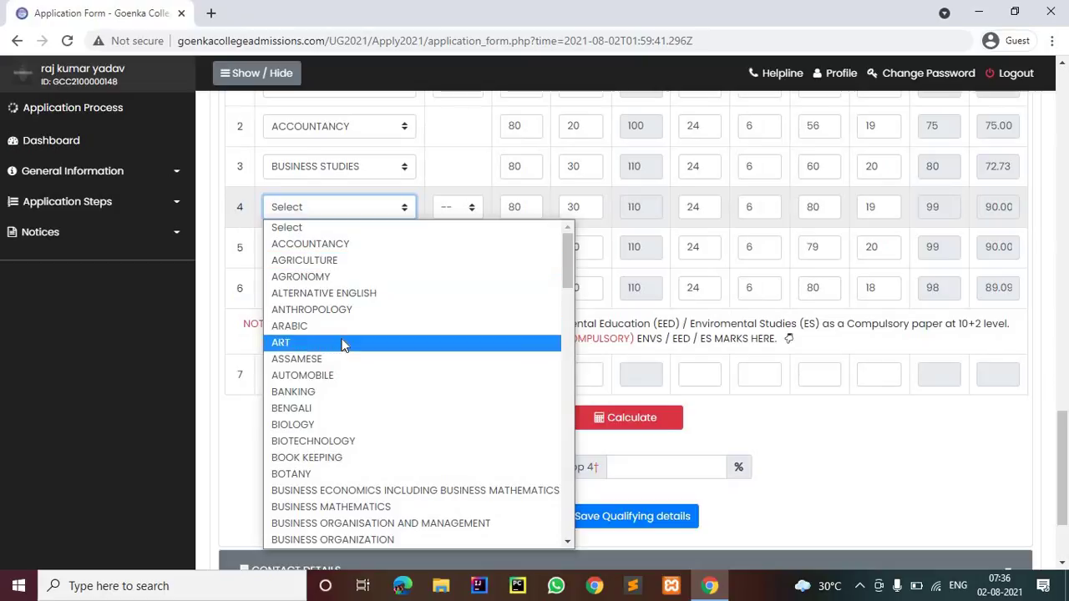
pyautogui.scroll(-4, 346, 341)
pyautogui.scroll(-8, 338, 334)
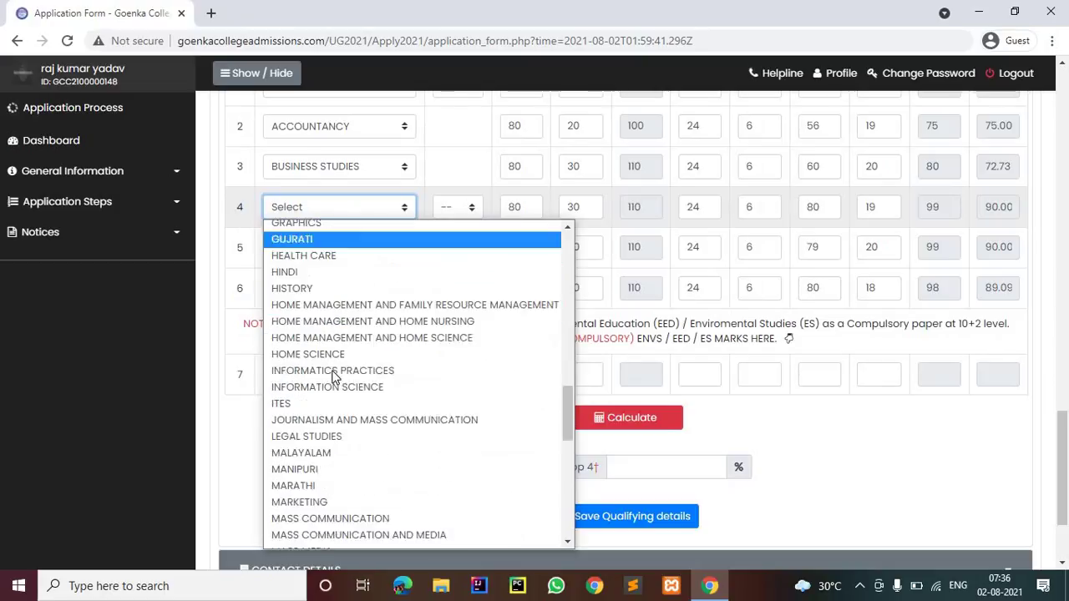
pyautogui.click(341, 259)
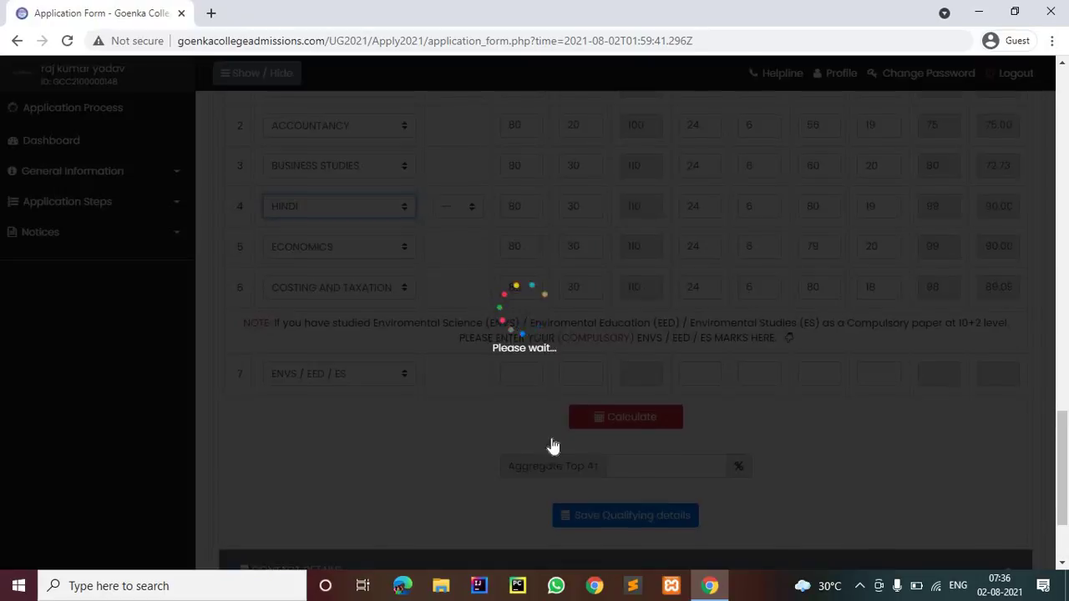
pyautogui.scroll(-2, 558, 418)
pyautogui.click(566, 379)
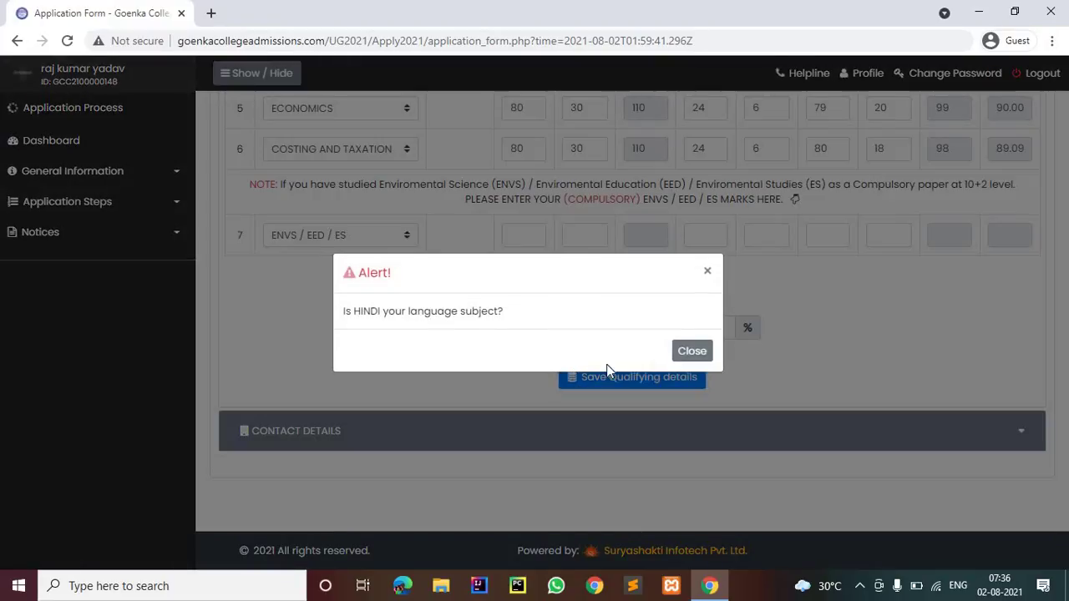
pyautogui.click(693, 352)
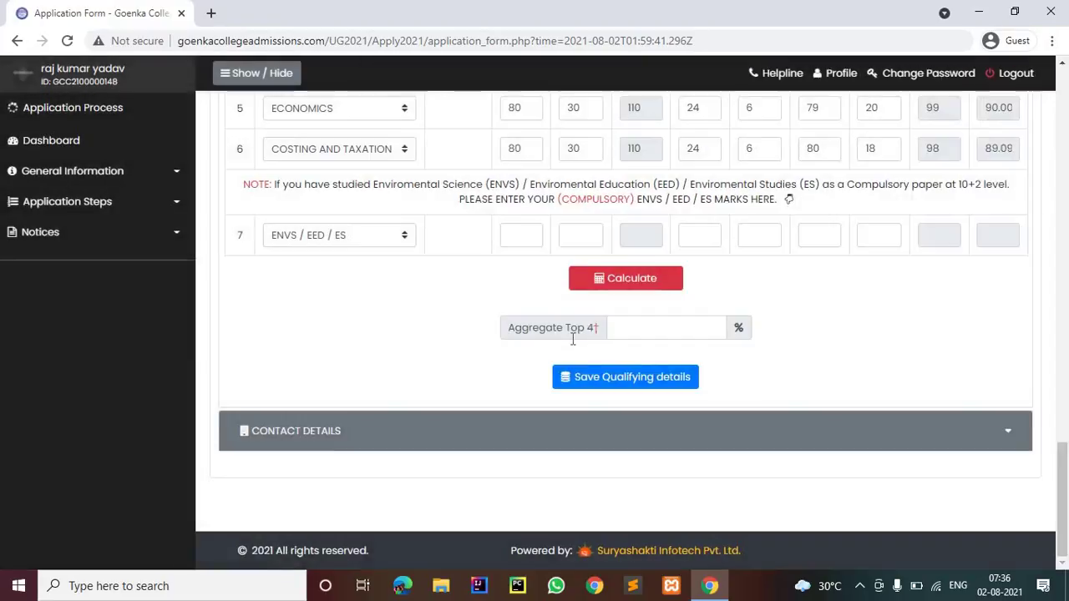
pyautogui.scroll(7, 573, 337)
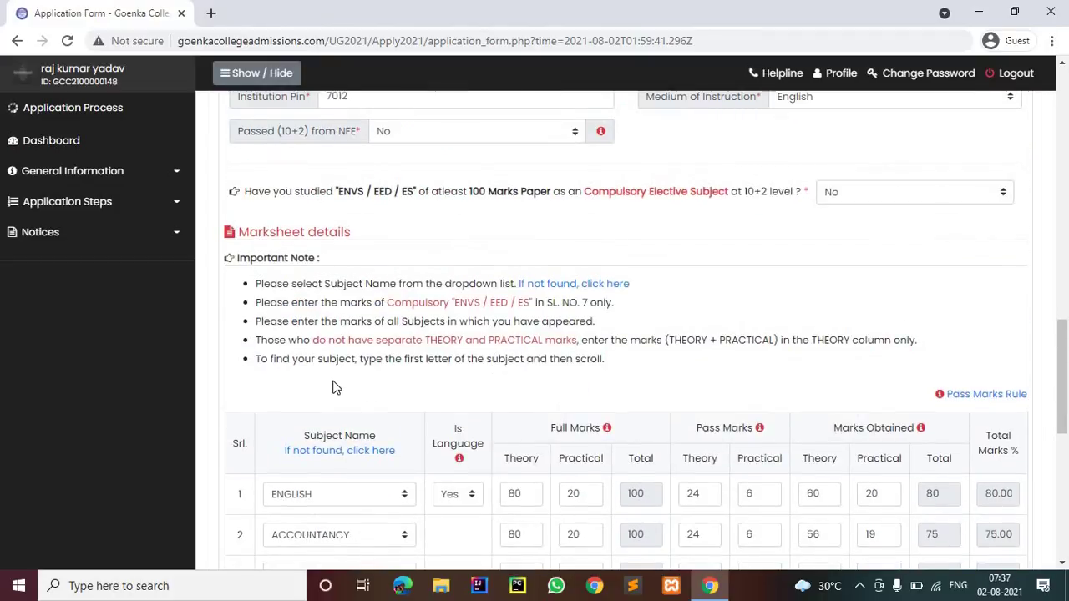
pyautogui.scroll(-1, 303, 300)
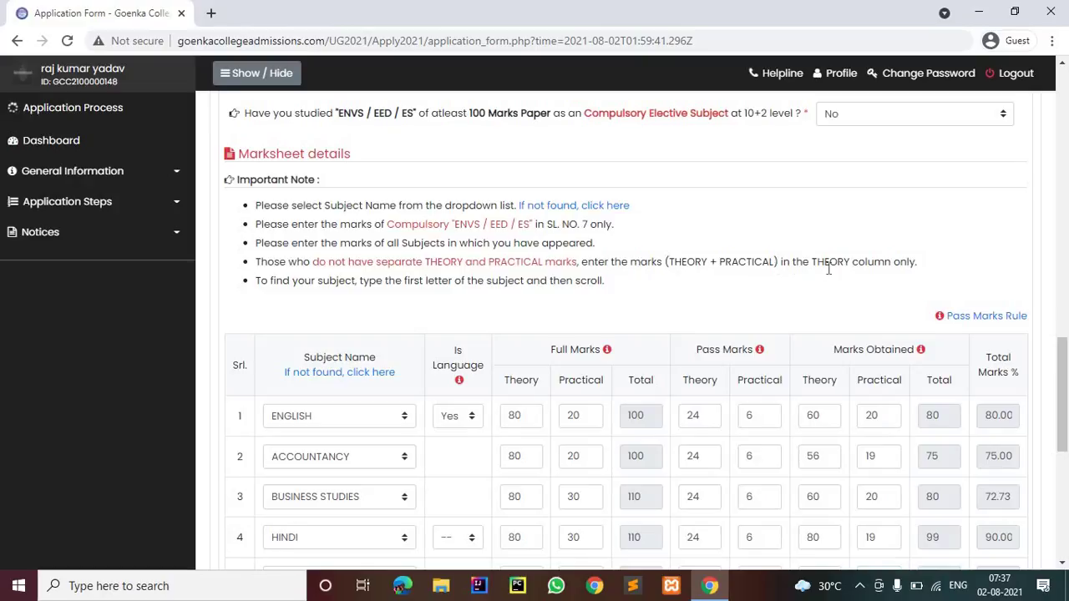
pyautogui.scroll(-2, 704, 347)
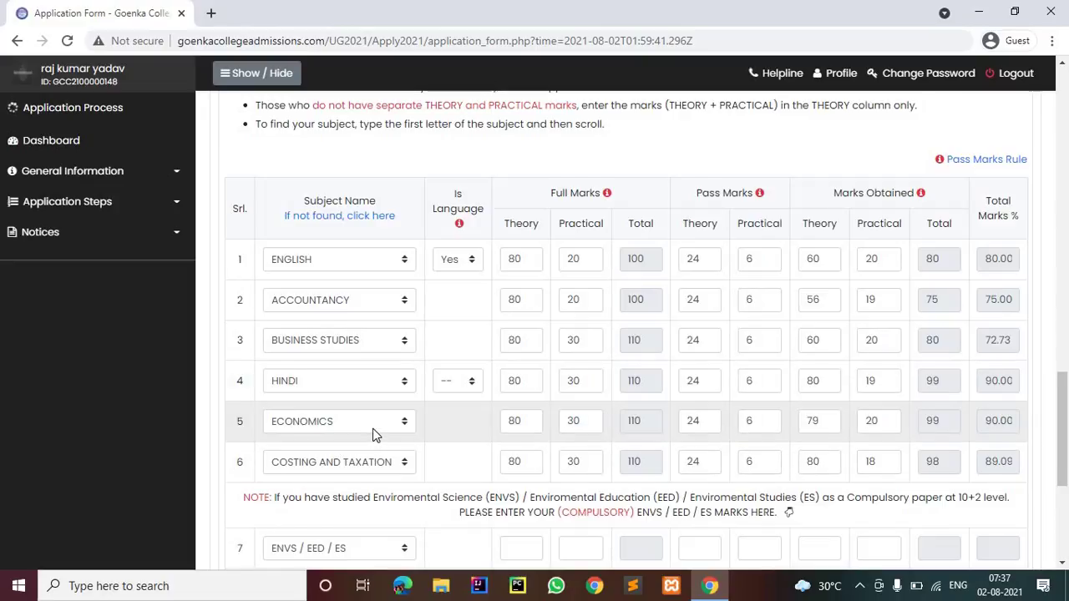
pyautogui.scroll(-2, 373, 434)
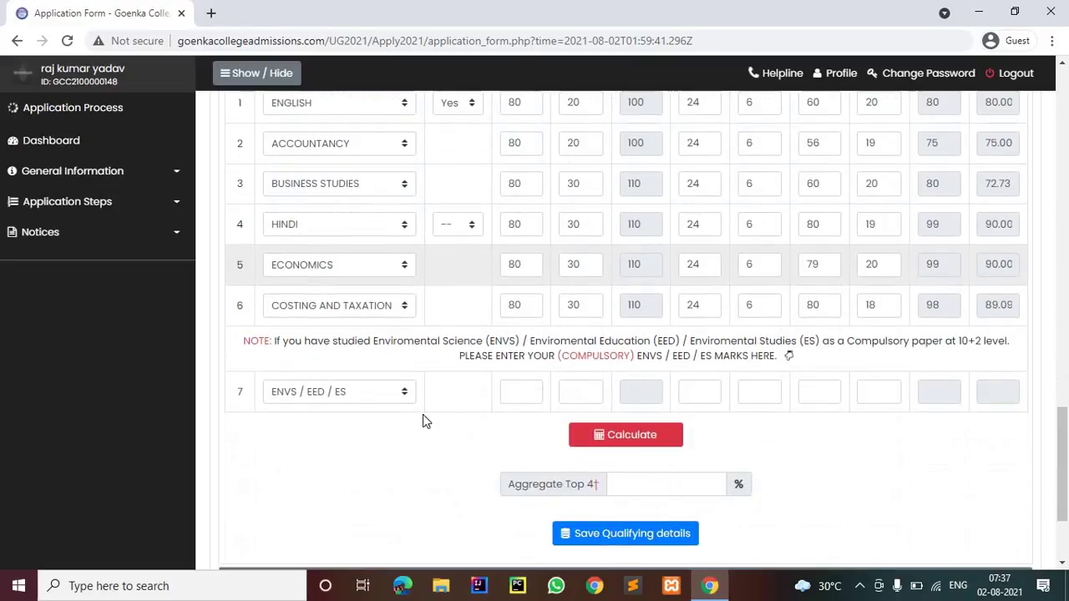
pyautogui.click(628, 436)
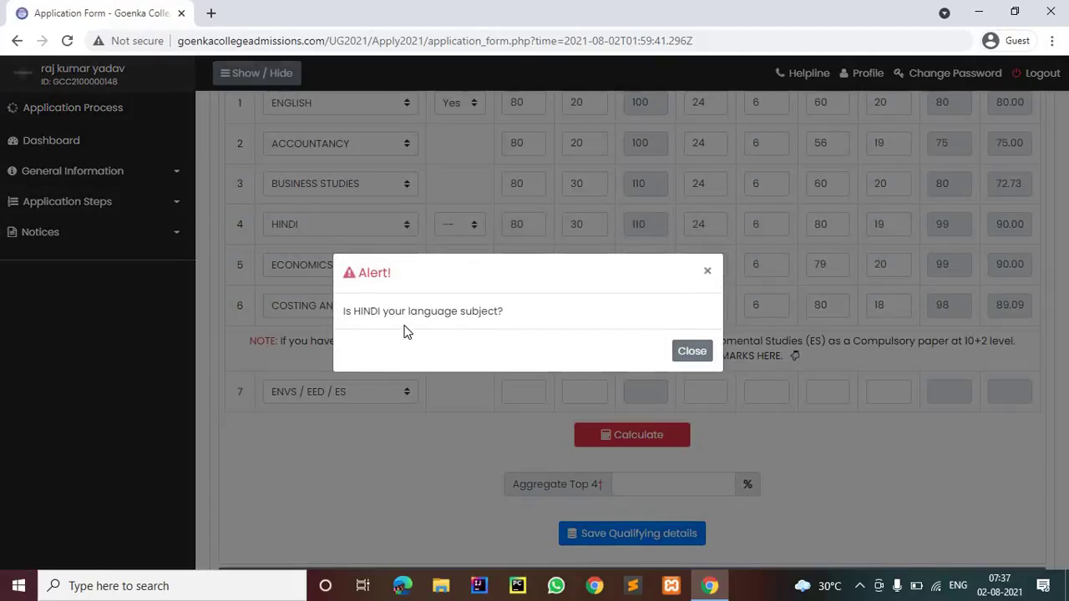
pyautogui.click(679, 356)
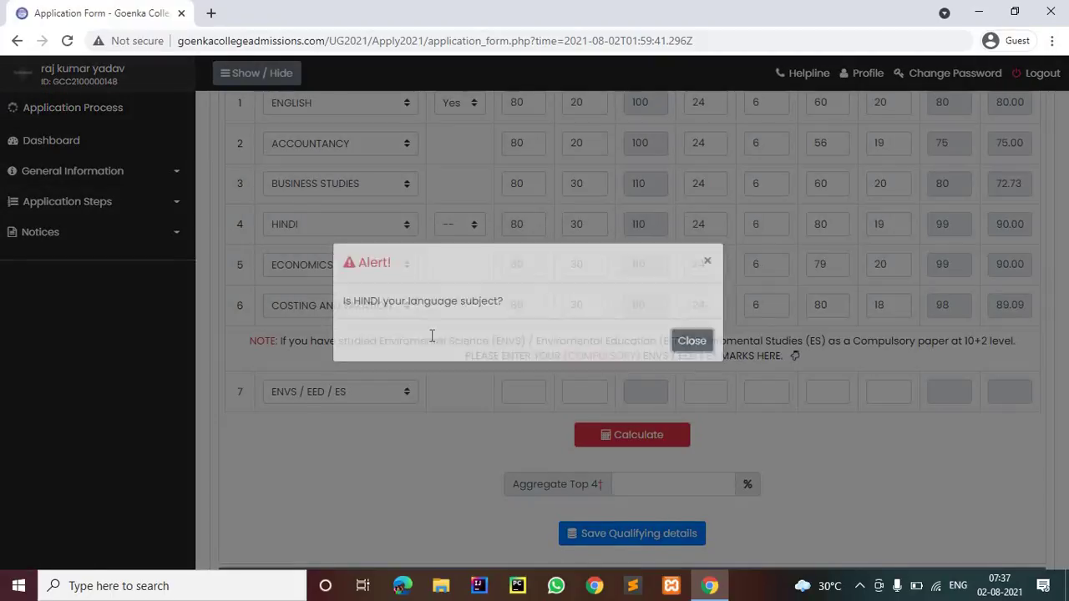
pyautogui.scroll(3, 432, 335)
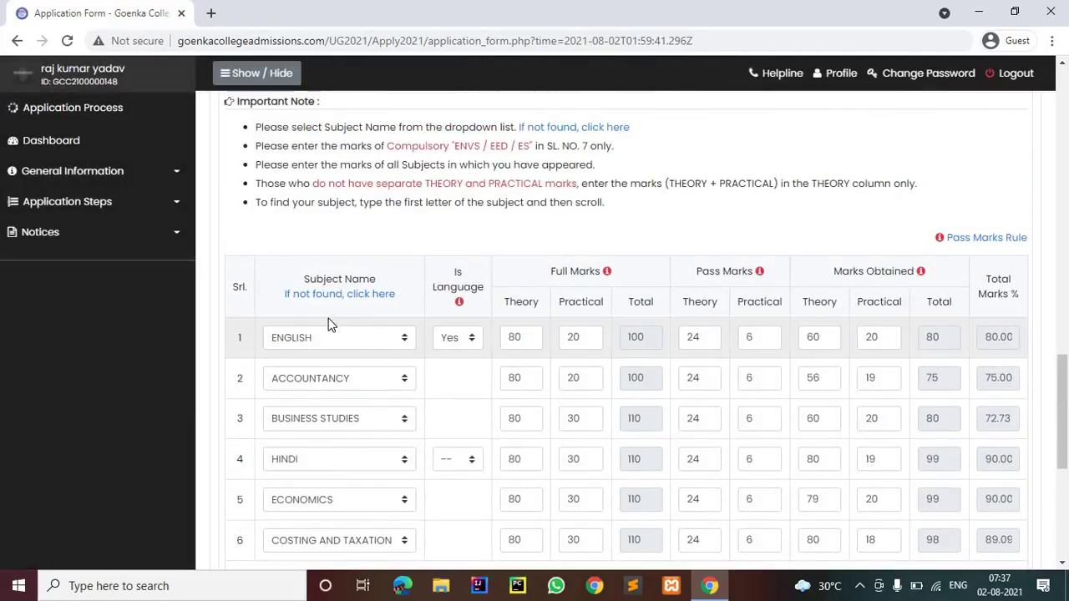
pyautogui.scroll(1, 329, 324)
pyautogui.scroll(1, 328, 318)
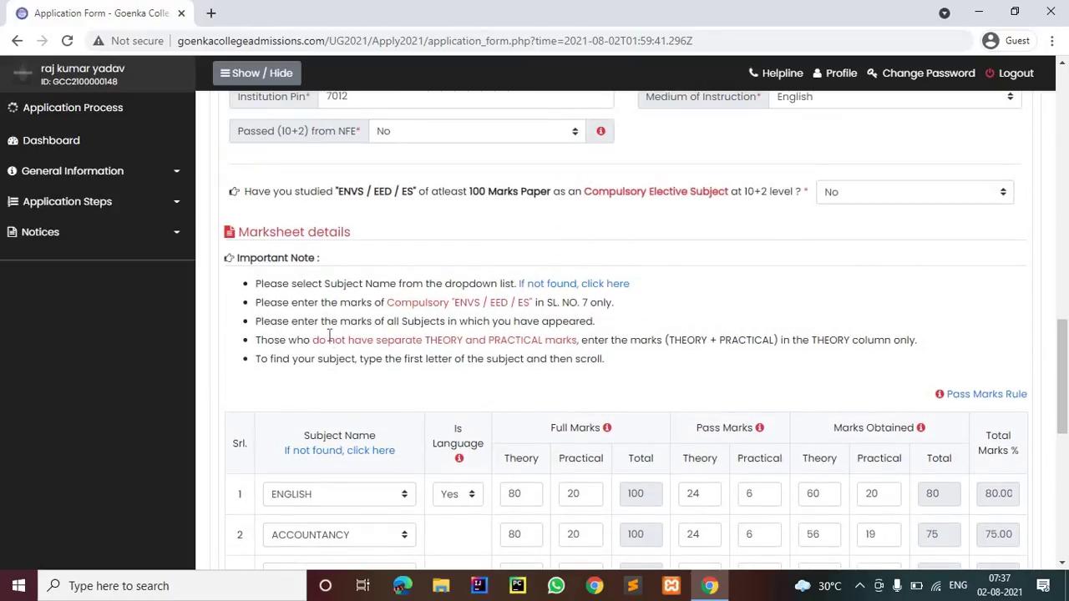
pyautogui.scroll(-4, 330, 378)
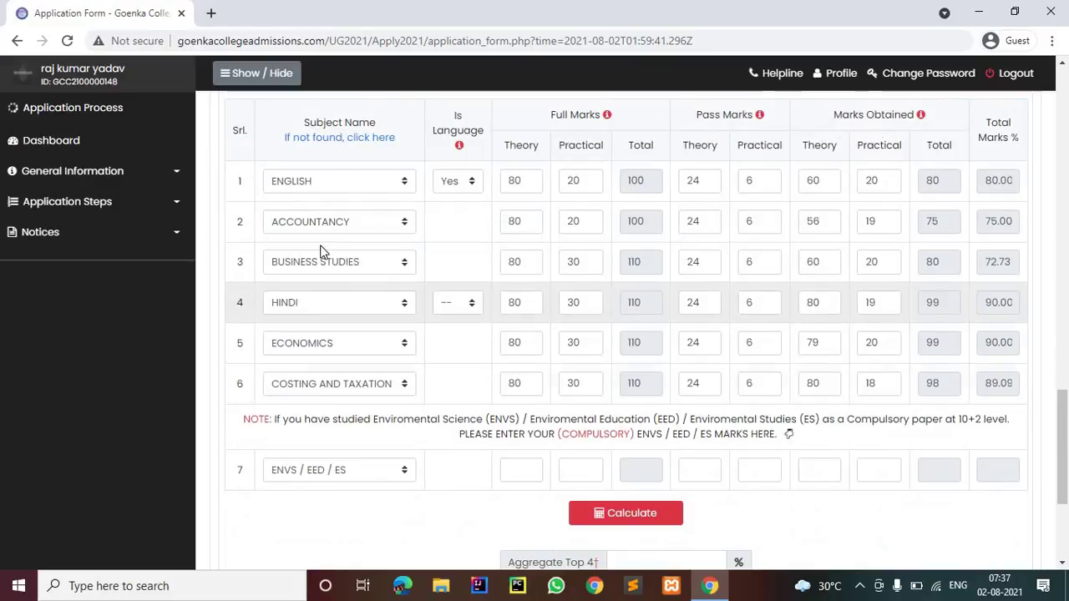
# Set row 4's subject to ECONOMICS and row 5's to COSTING AND TAXATION
pyautogui.click(352, 314)
pyautogui.scroll(-10, 359, 244)
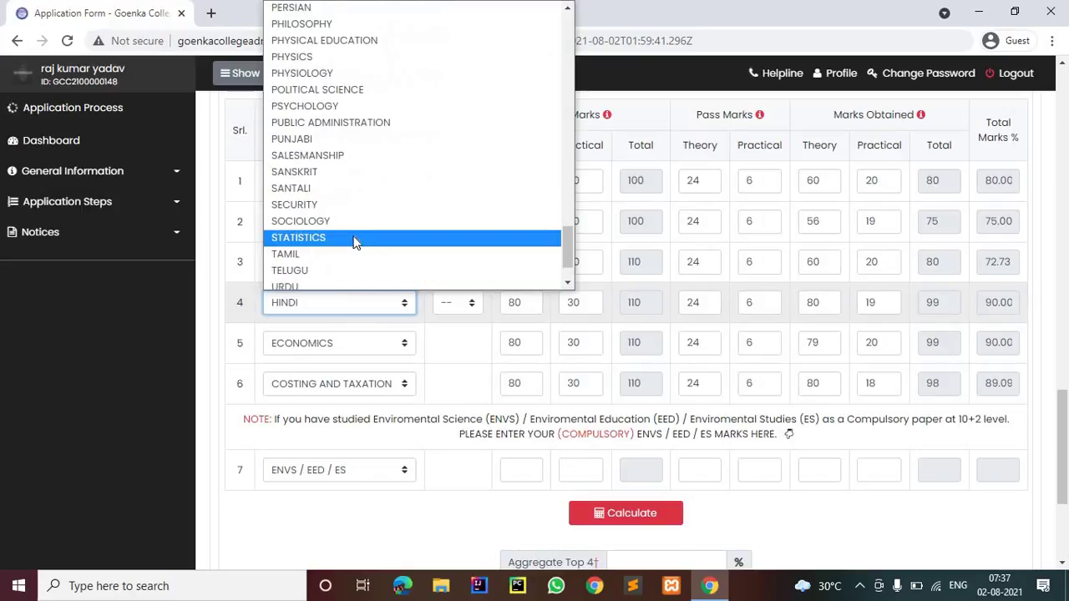
pyautogui.scroll(15, 349, 229)
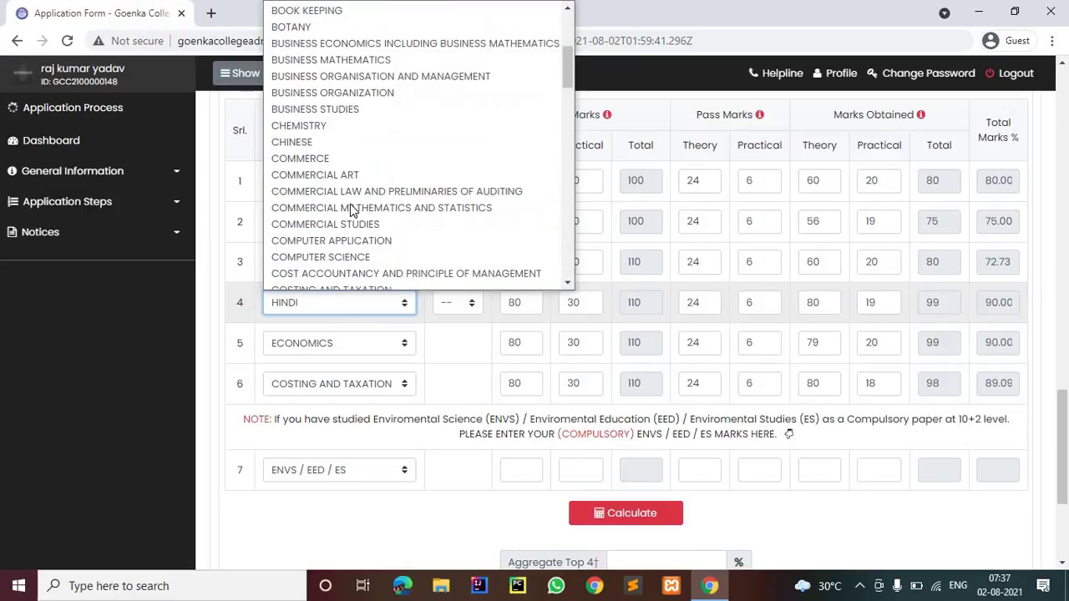
pyautogui.scroll(-6, 350, 204)
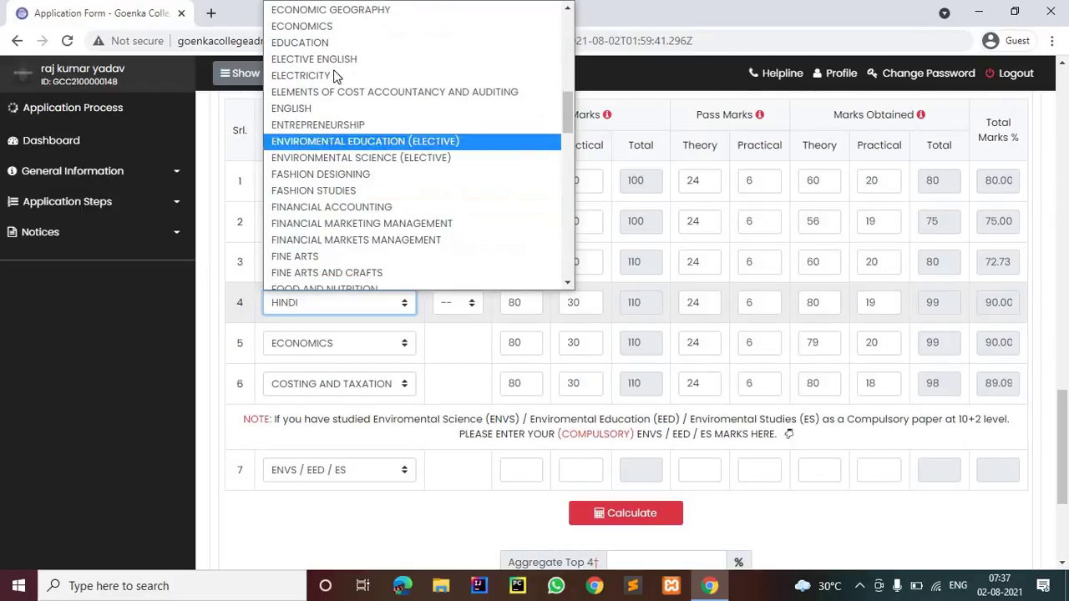
pyautogui.click(343, 26)
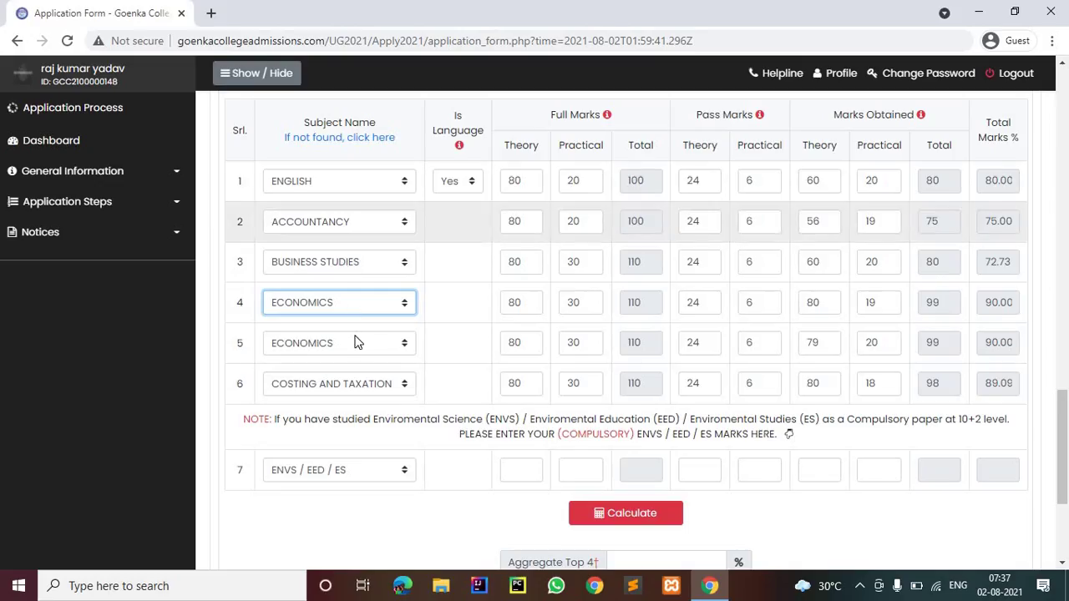
pyautogui.click(350, 342)
pyautogui.click(326, 255)
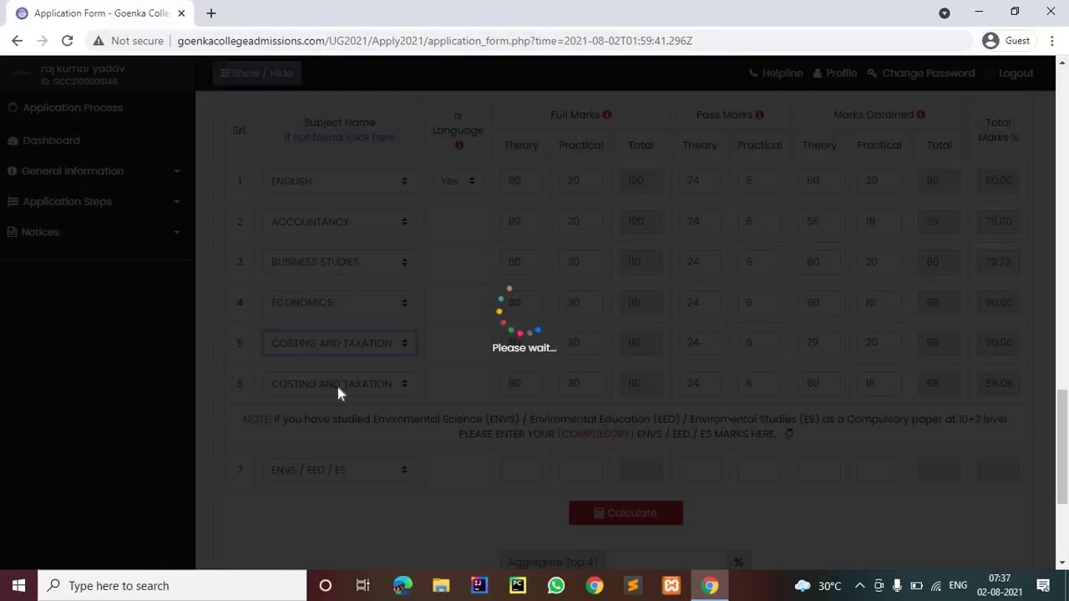
# Set row 6's subject to HINDI
pyautogui.click(338, 389)
pyautogui.scroll(-4, 322, 234)
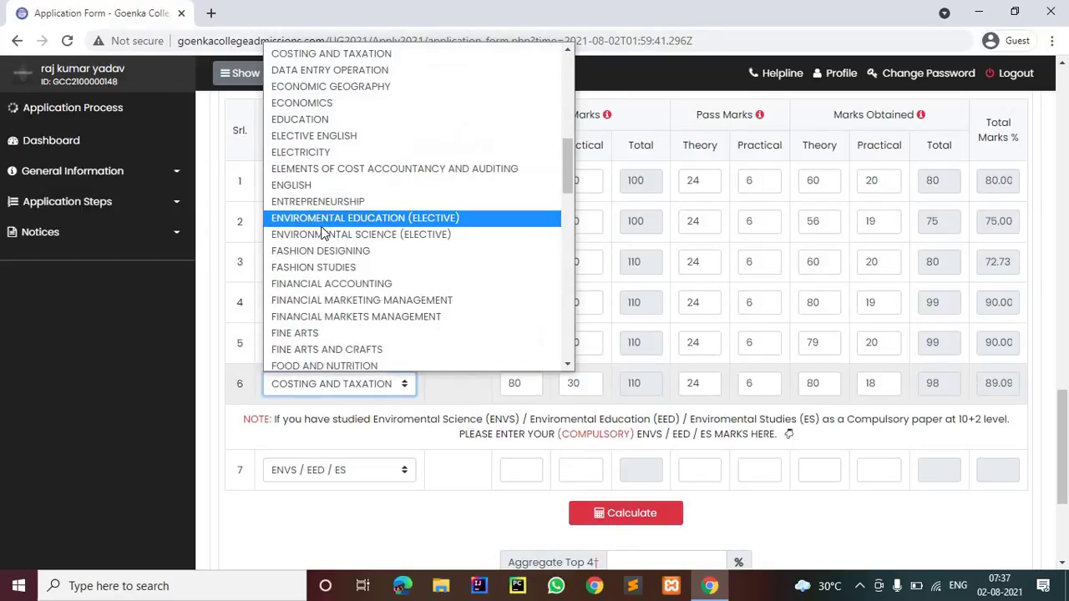
pyautogui.scroll(10, 351, 276)
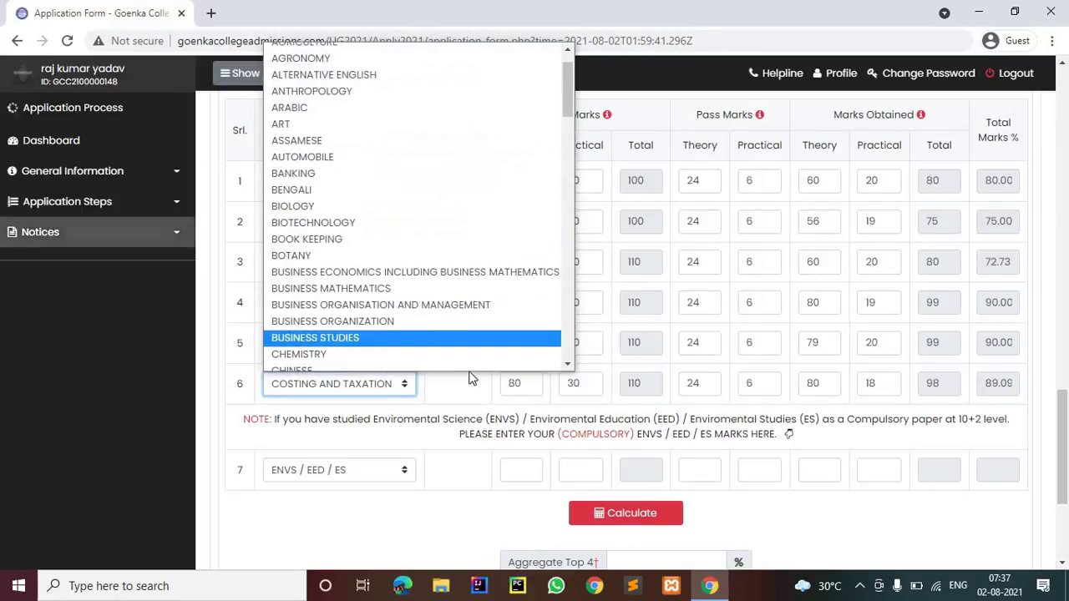
pyautogui.scroll(-6, 444, 321)
pyautogui.scroll(-5, 443, 324)
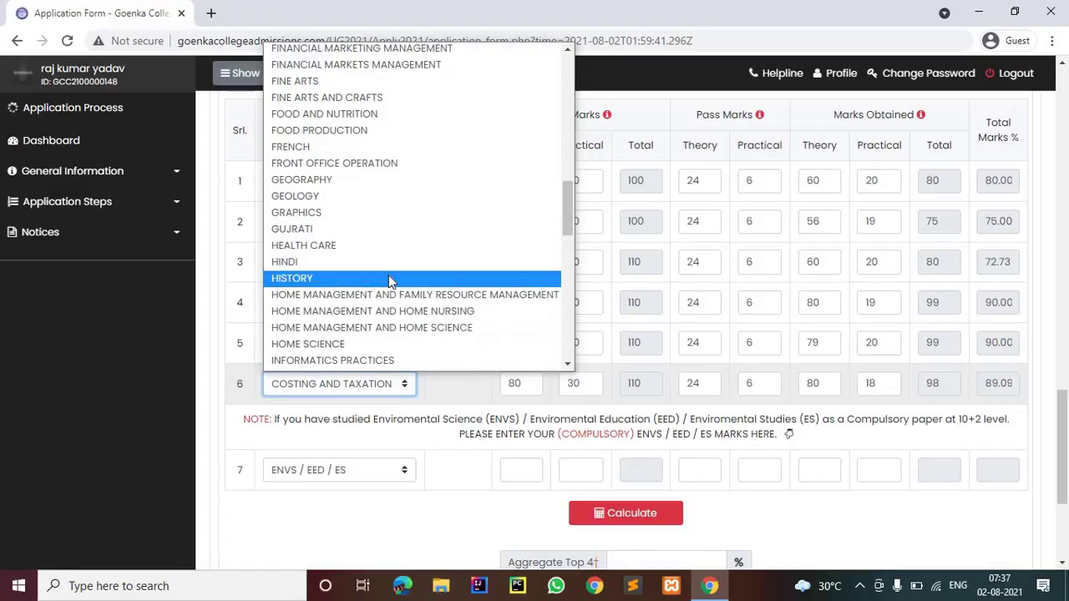
pyautogui.click(288, 261)
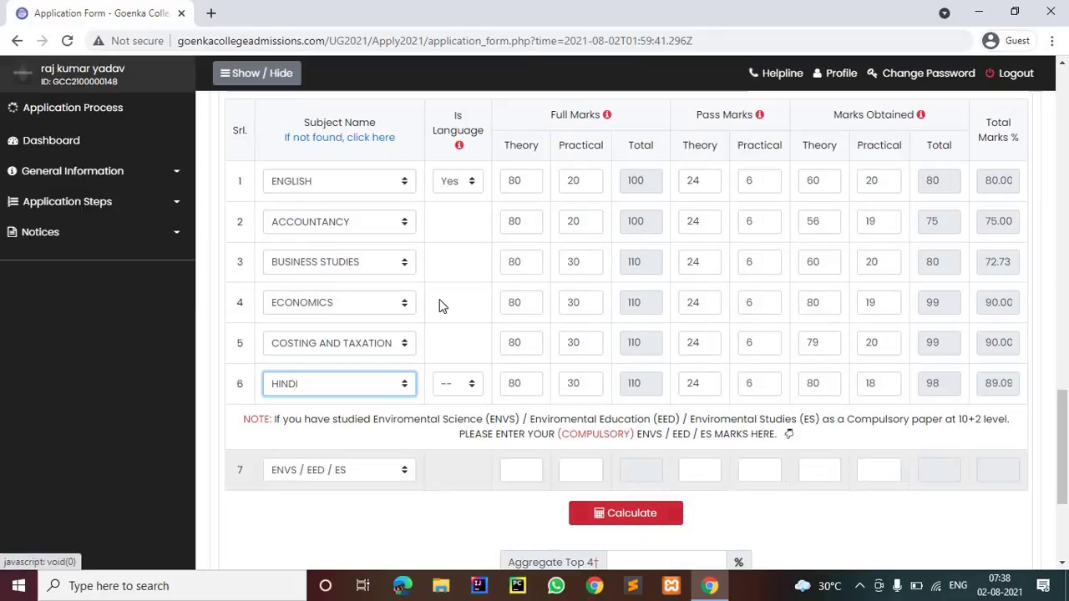
pyautogui.click(472, 385)
# Mark HINDI as a language subject, calculate the 87.27% aggregate and save the qualifying details
pyautogui.click(458, 422)
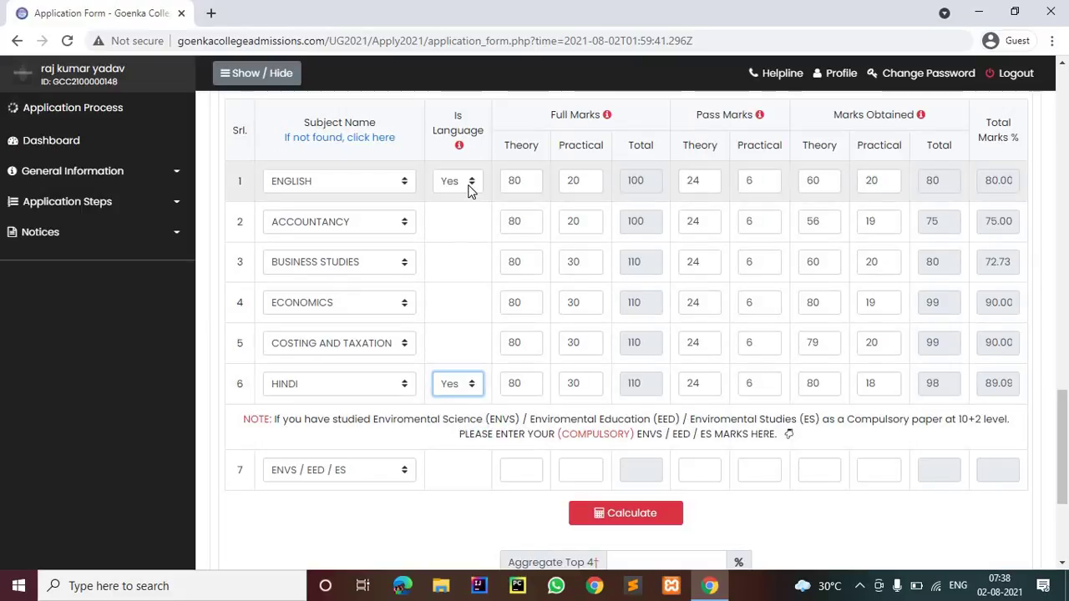
pyautogui.click(610, 506)
pyautogui.scroll(-2, 646, 394)
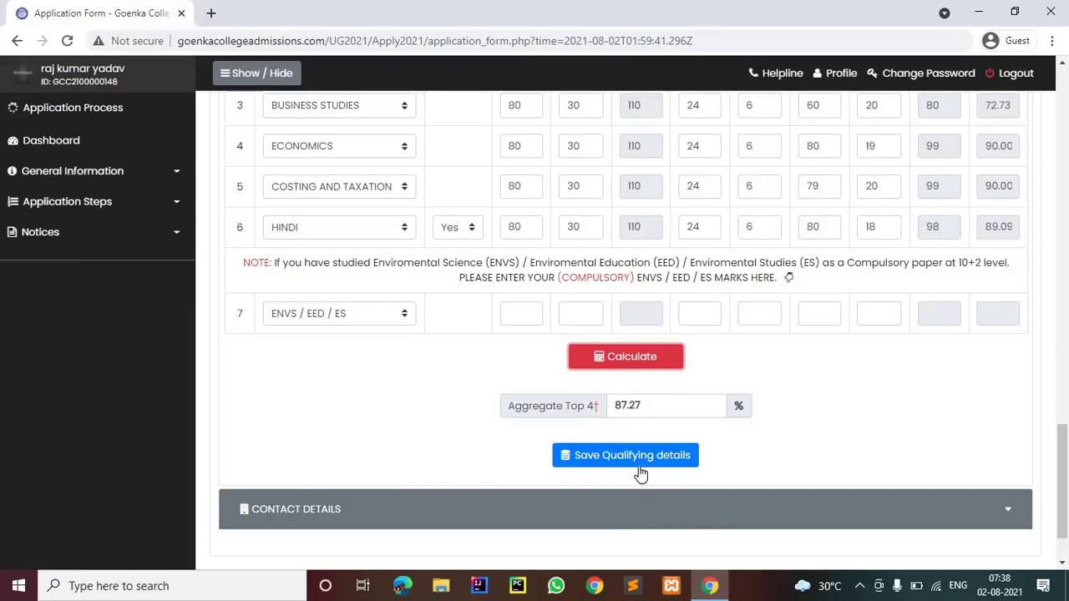
pyautogui.scroll(-1, 648, 466)
pyautogui.click(636, 377)
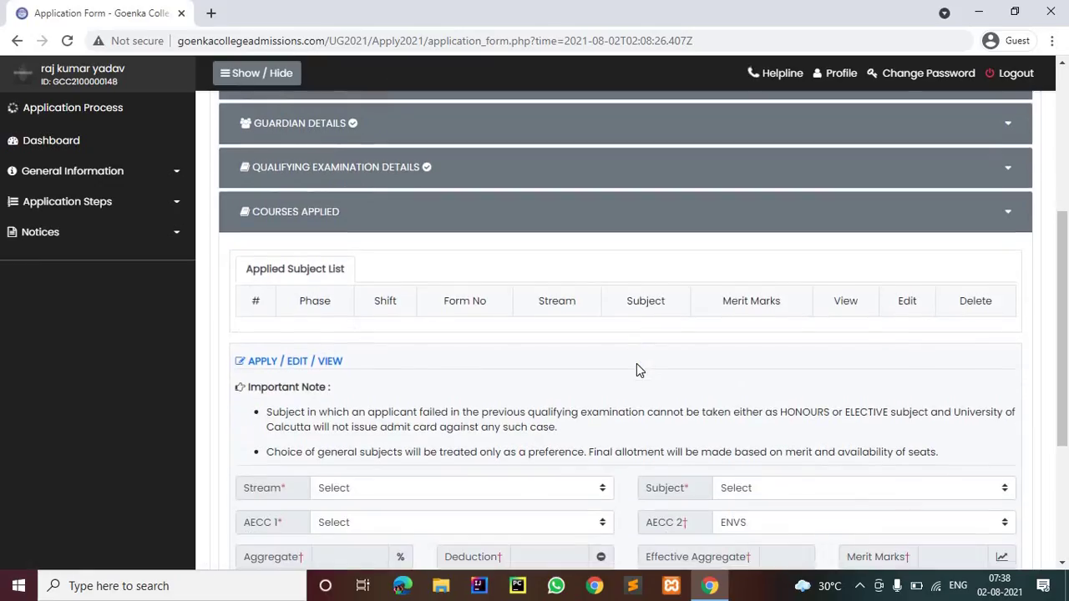
# Choose stream B.Com. Honours and subject Accounting and Finance, keeping ENVS as AECC 2
pyautogui.scroll(-2, 637, 370)
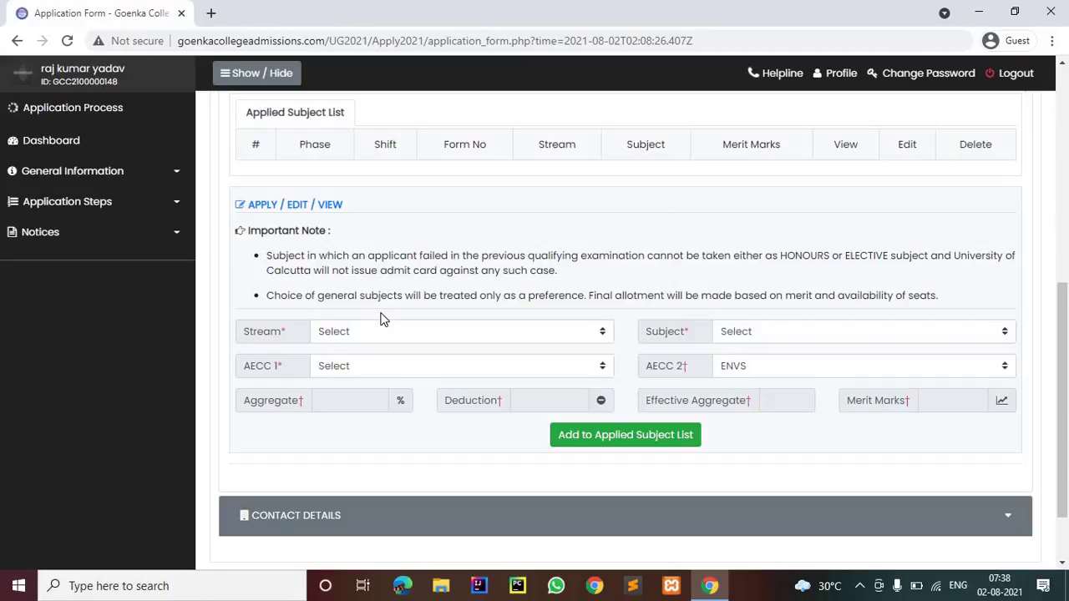
pyautogui.click(392, 338)
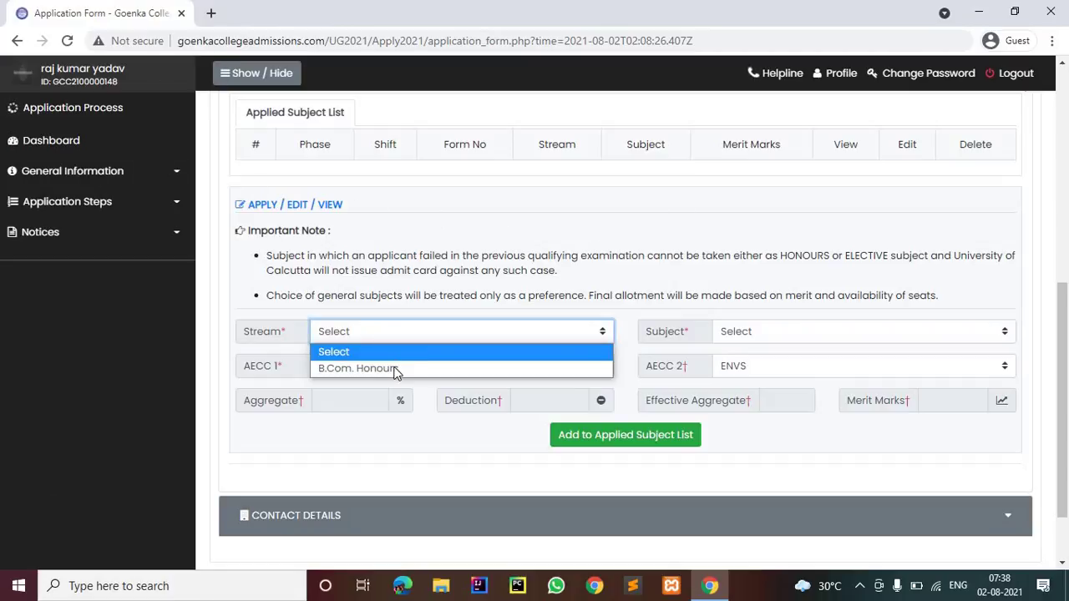
pyautogui.click(396, 368)
pyautogui.click(399, 366)
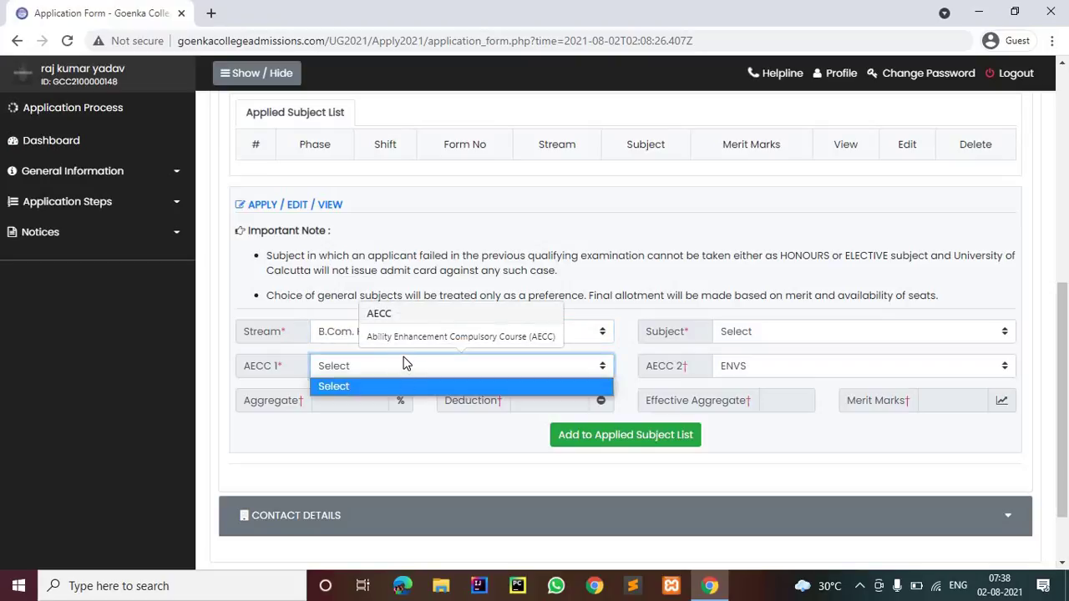
pyautogui.click(403, 377)
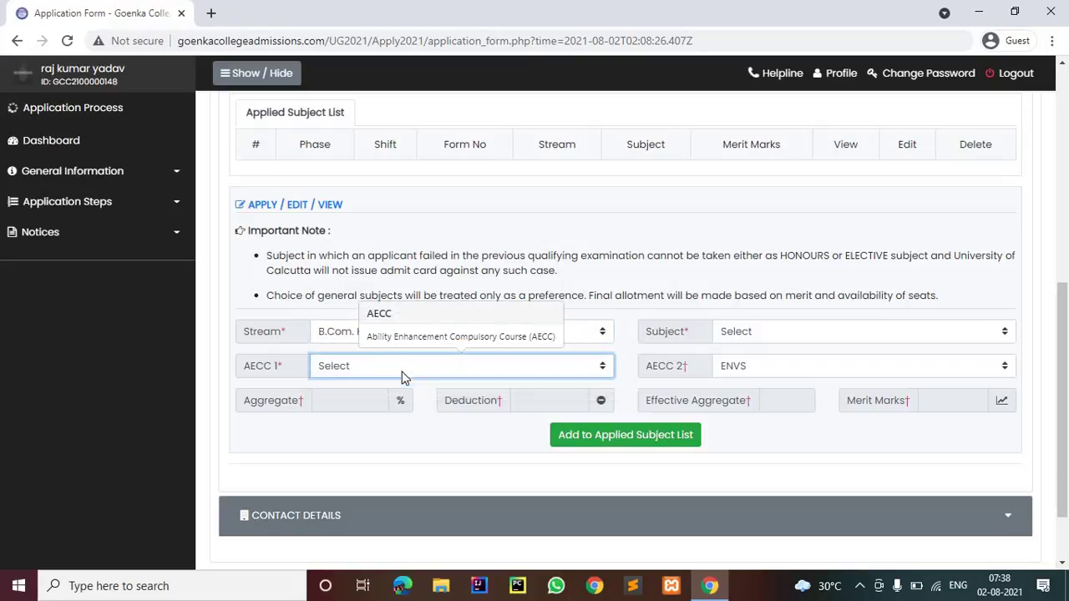
pyautogui.click(379, 407)
pyautogui.click(819, 336)
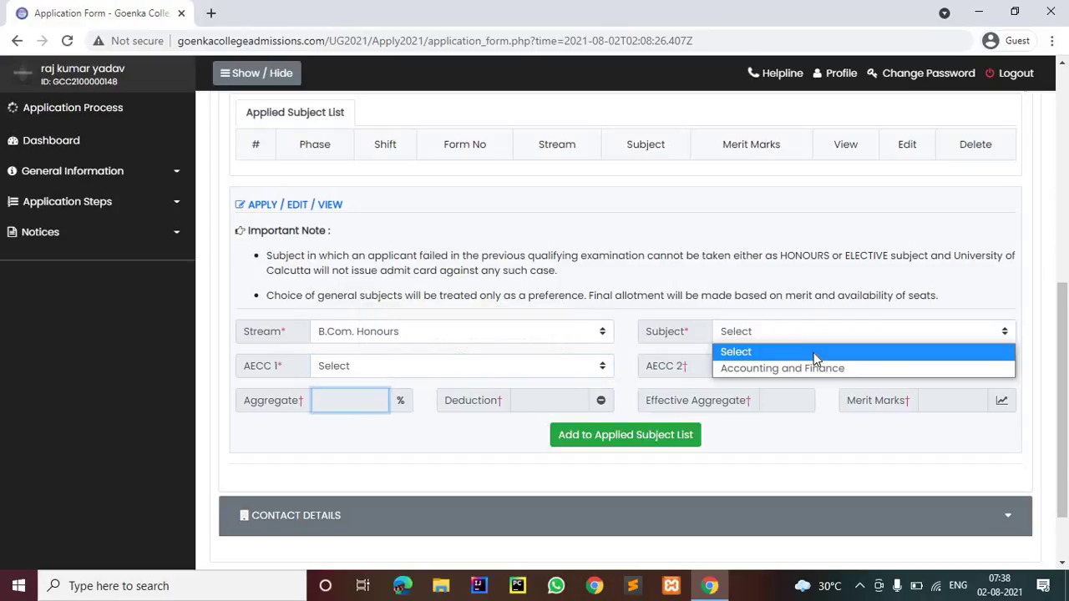
pyautogui.click(810, 368)
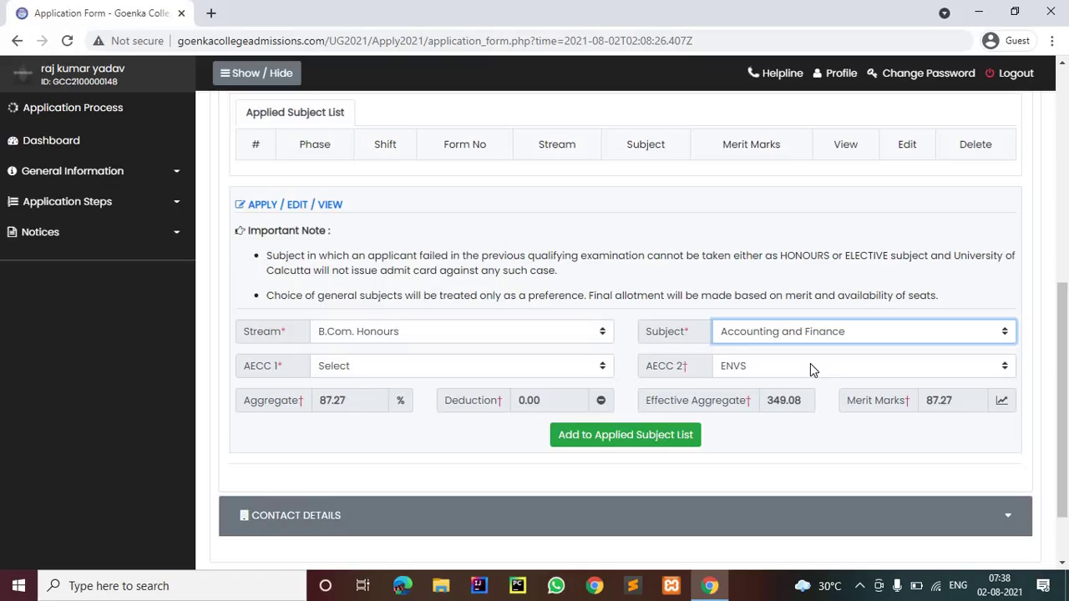
pyautogui.click(810, 366)
pyautogui.click(710, 433)
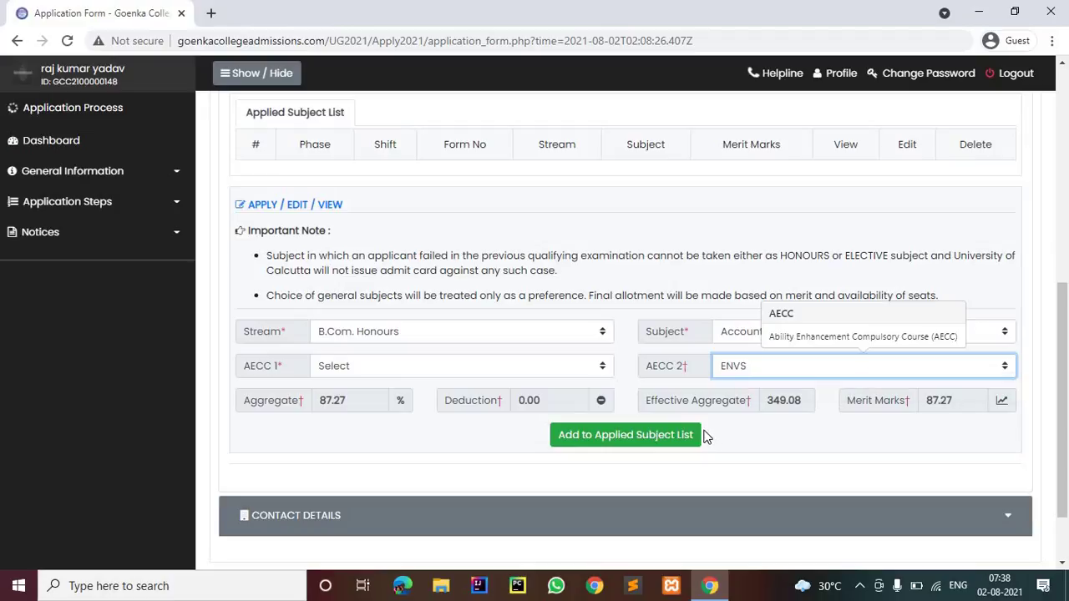
# Set AECC 1 to Communicative English and add the course to the applied subject list
pyautogui.scroll(-1, 813, 327)
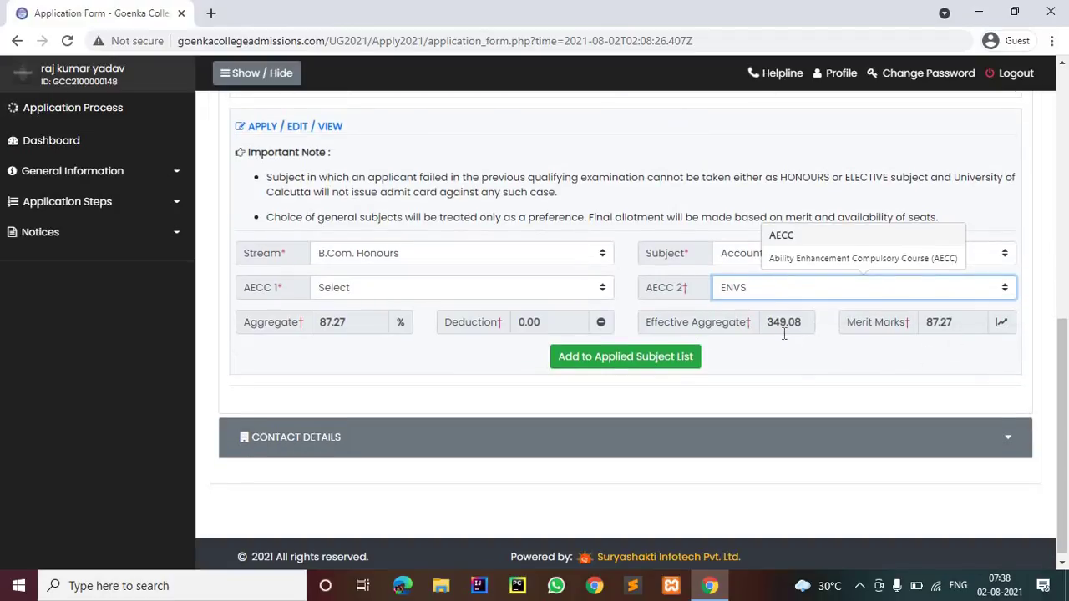
pyautogui.click(603, 362)
pyautogui.click(690, 354)
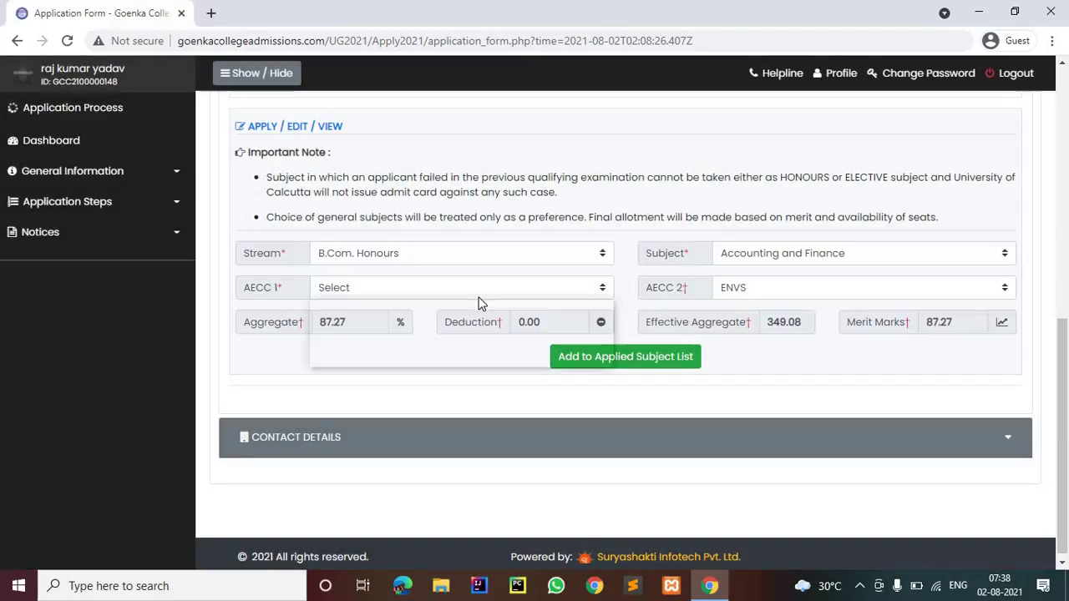
pyautogui.click(478, 294)
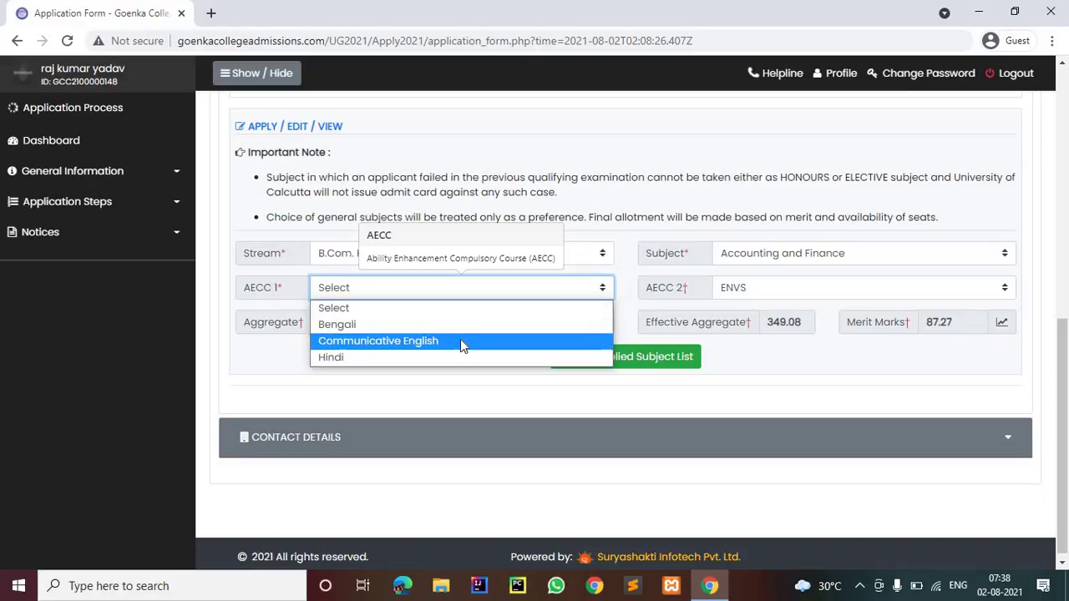
pyautogui.click(460, 340)
pyautogui.click(474, 288)
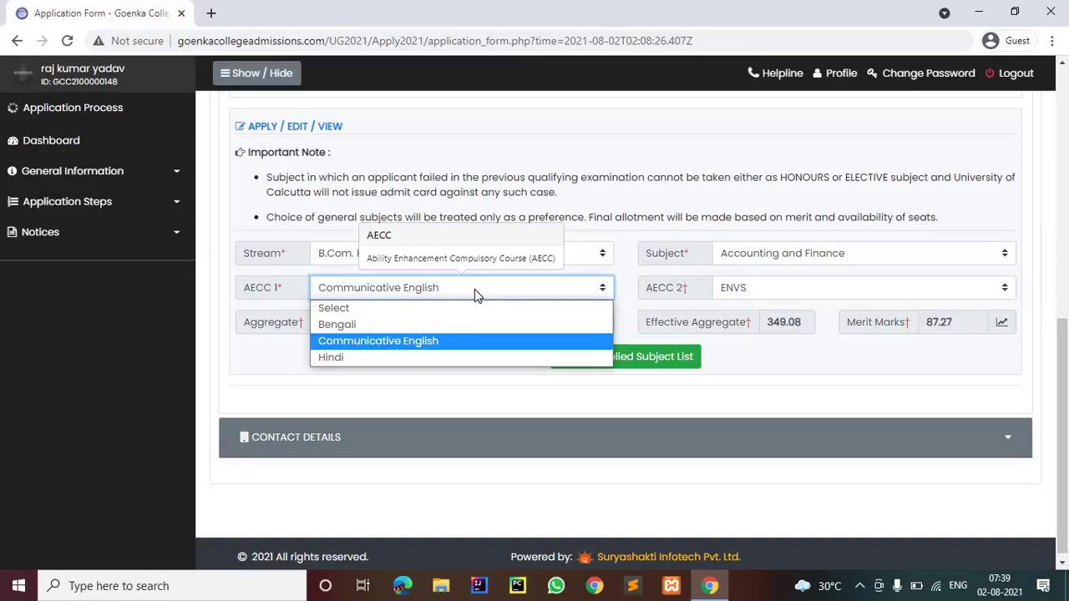
pyautogui.click(423, 340)
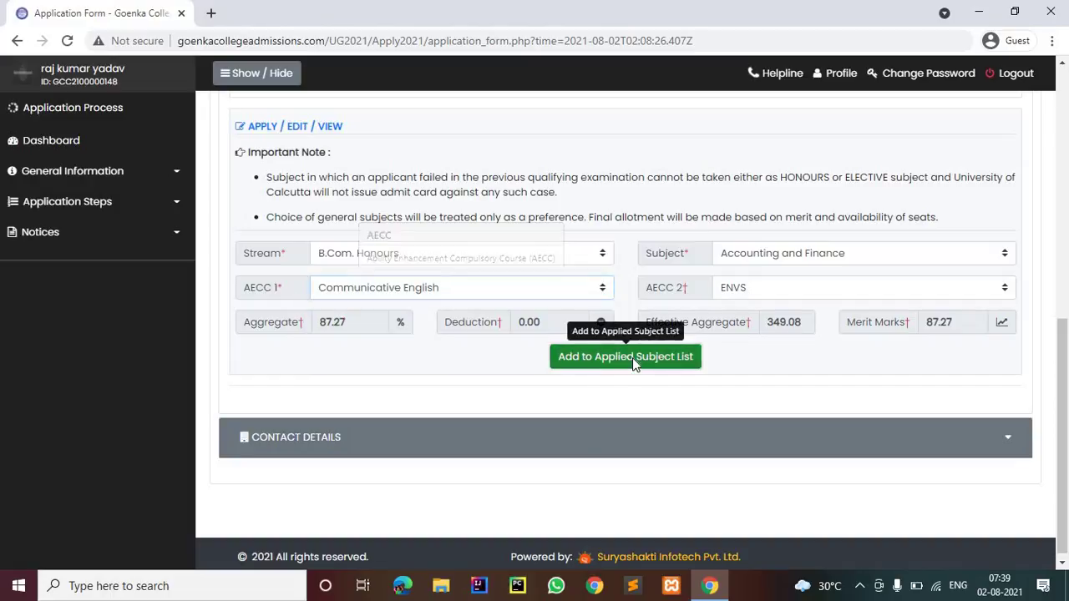
pyautogui.click(633, 362)
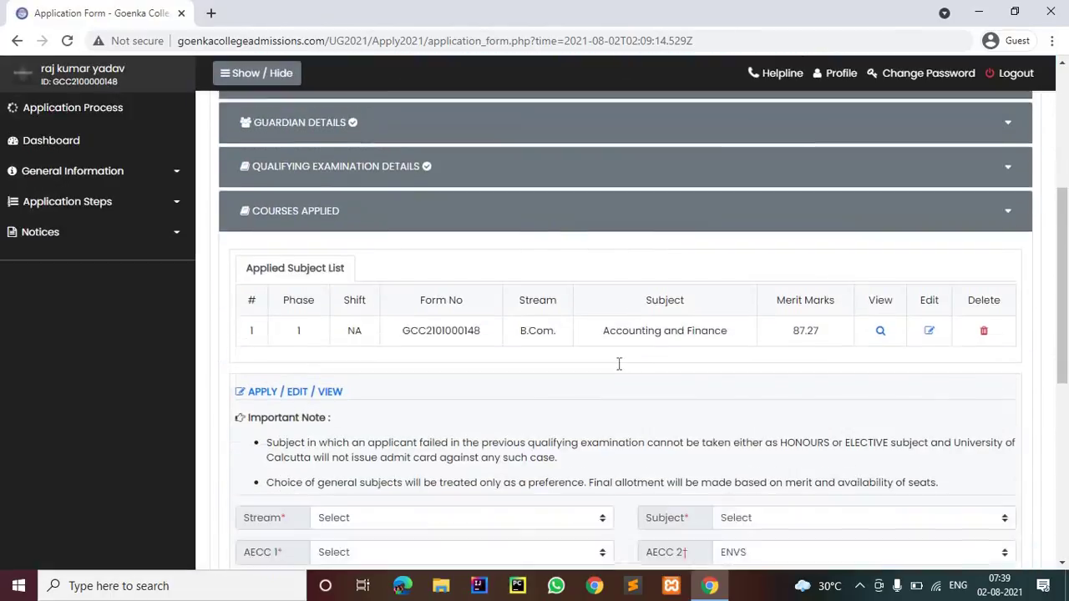
# Tick the declaration and save and proceed, confirming the final save
pyautogui.scroll(-3, 619, 365)
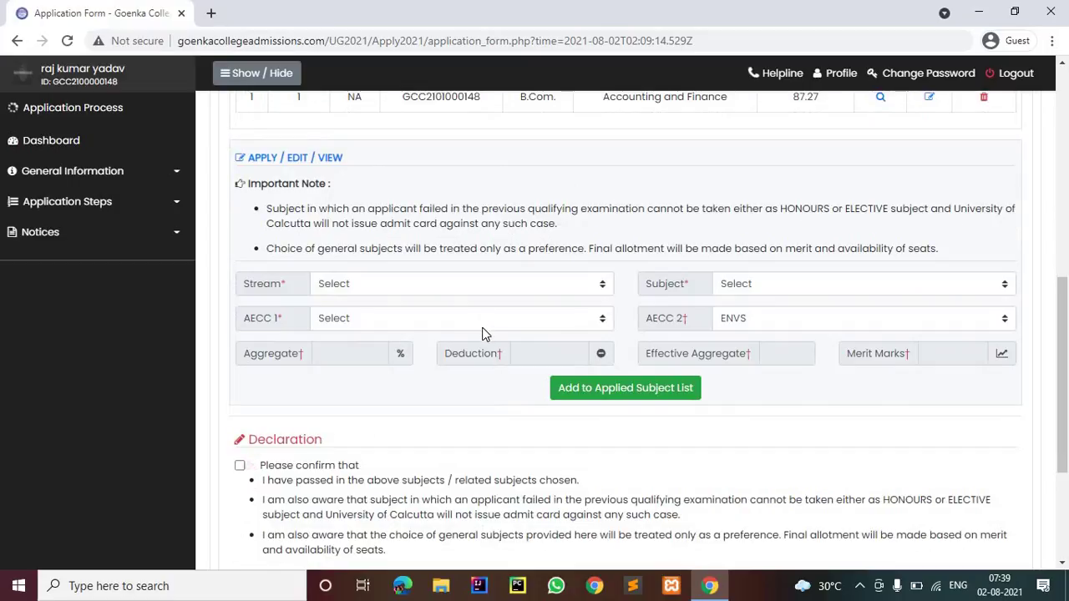
pyautogui.scroll(-2, 483, 334)
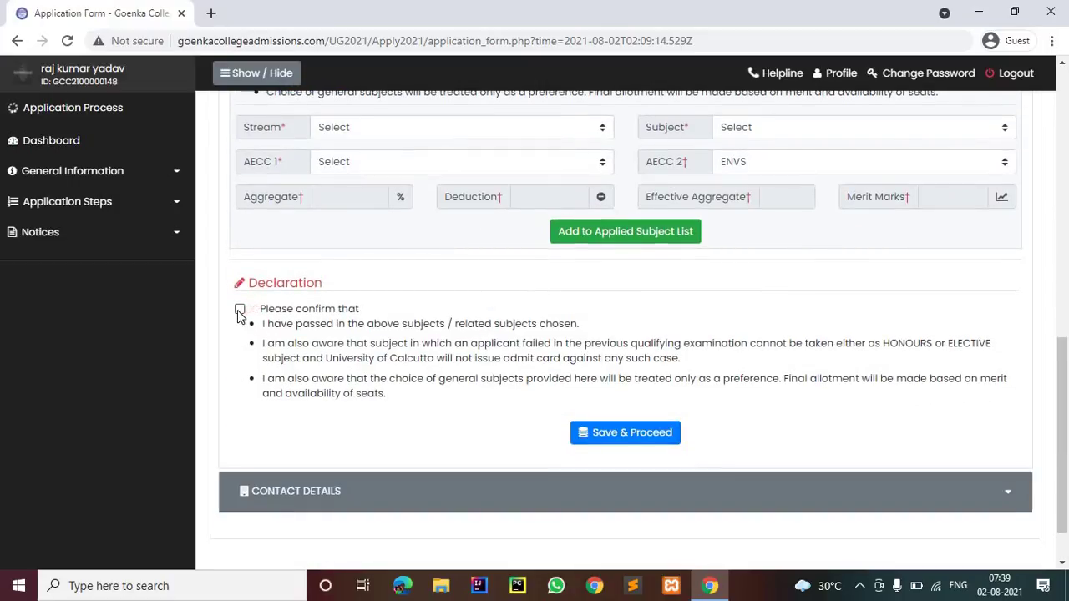
pyautogui.click(239, 309)
pyautogui.click(625, 433)
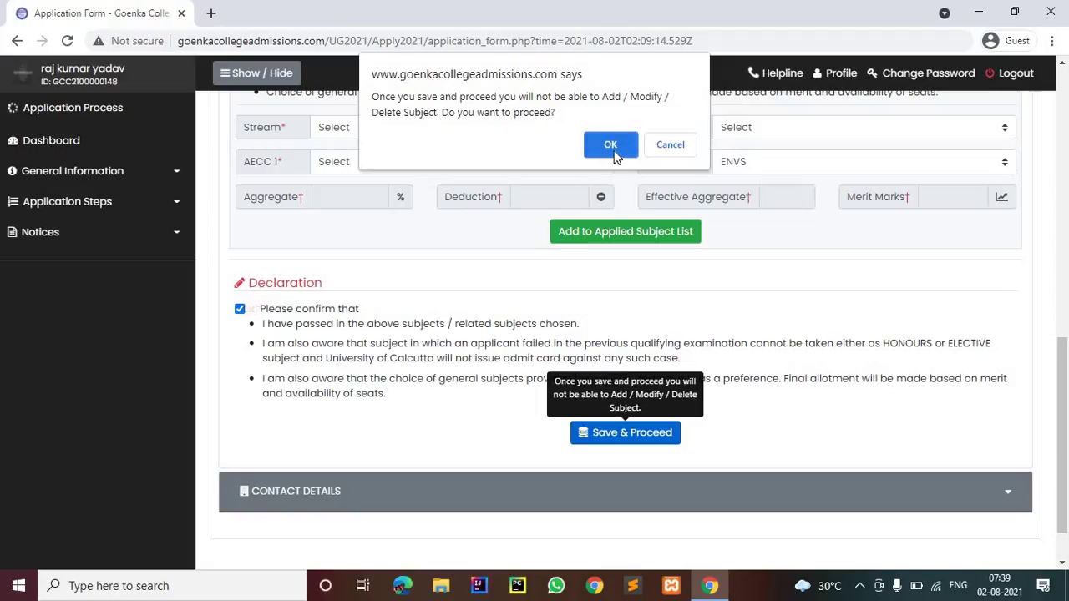
pyautogui.click(659, 154)
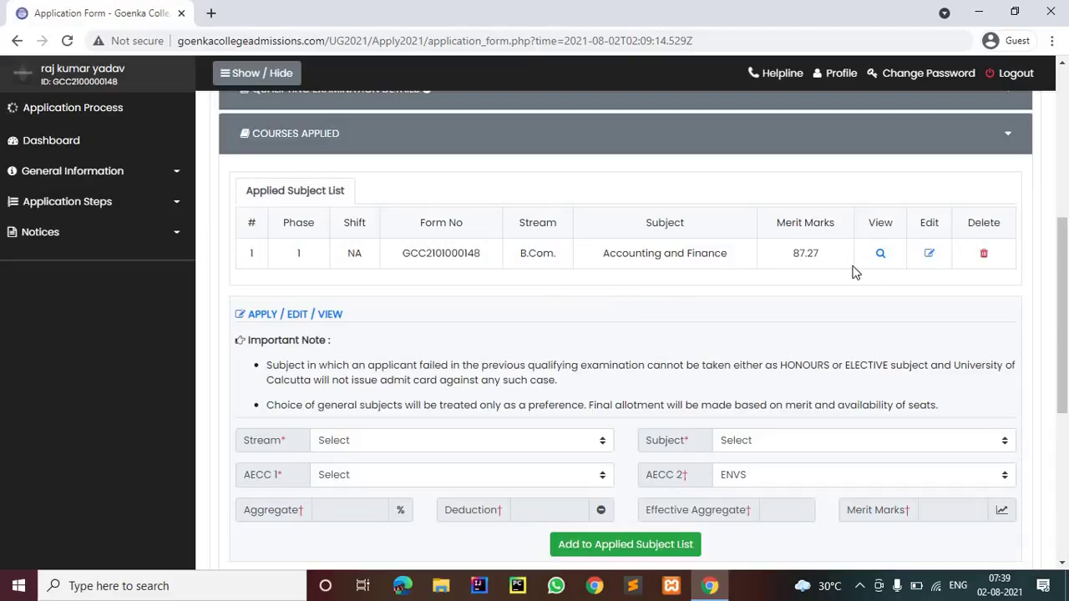
pyautogui.scroll(-4, 552, 376)
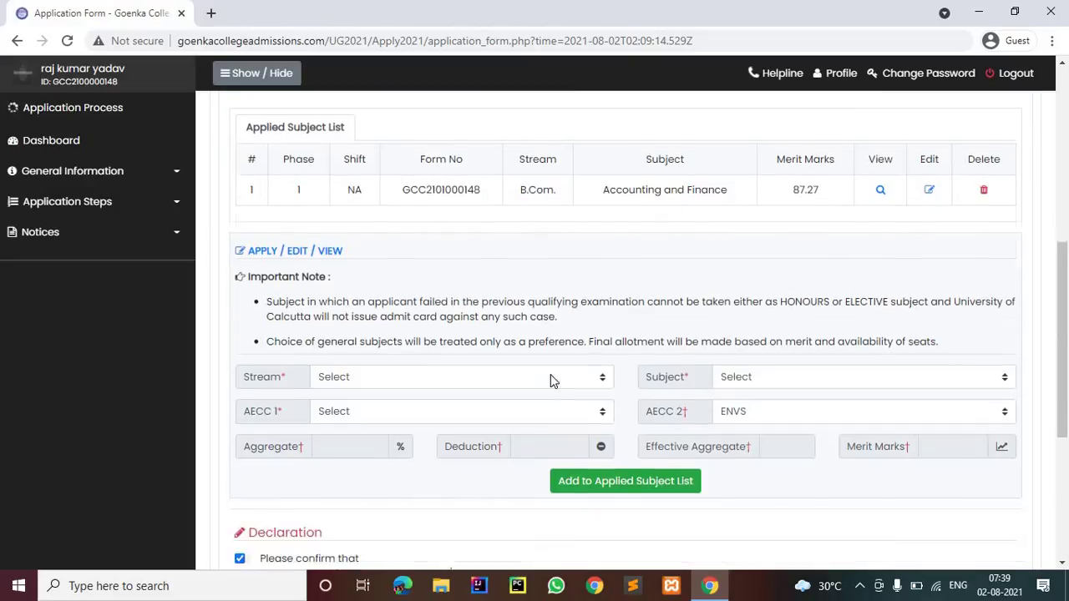
pyautogui.click(598, 431)
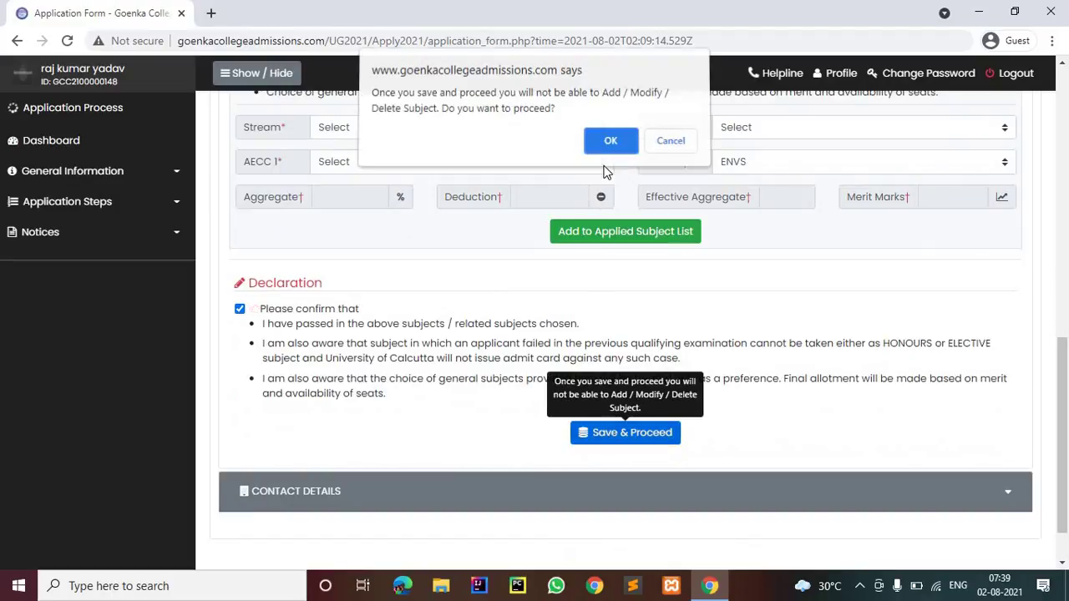
pyautogui.click(605, 143)
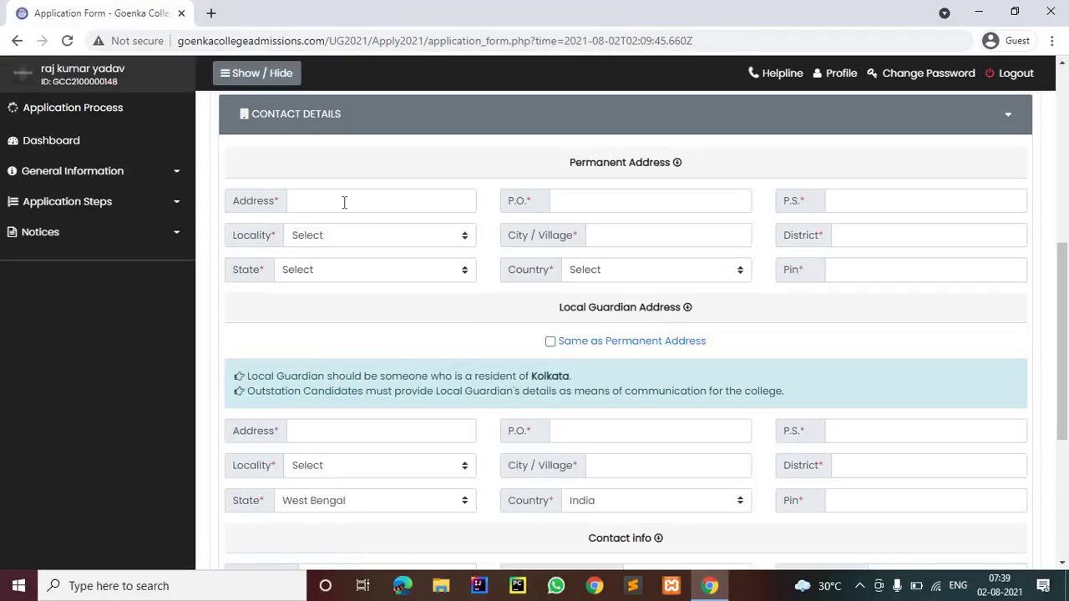
# Fill in address, post office and police station, choose Urban locality, city and district kolkata
pyautogui.click(344, 202)
pyautogui.write('hfghfhhf')
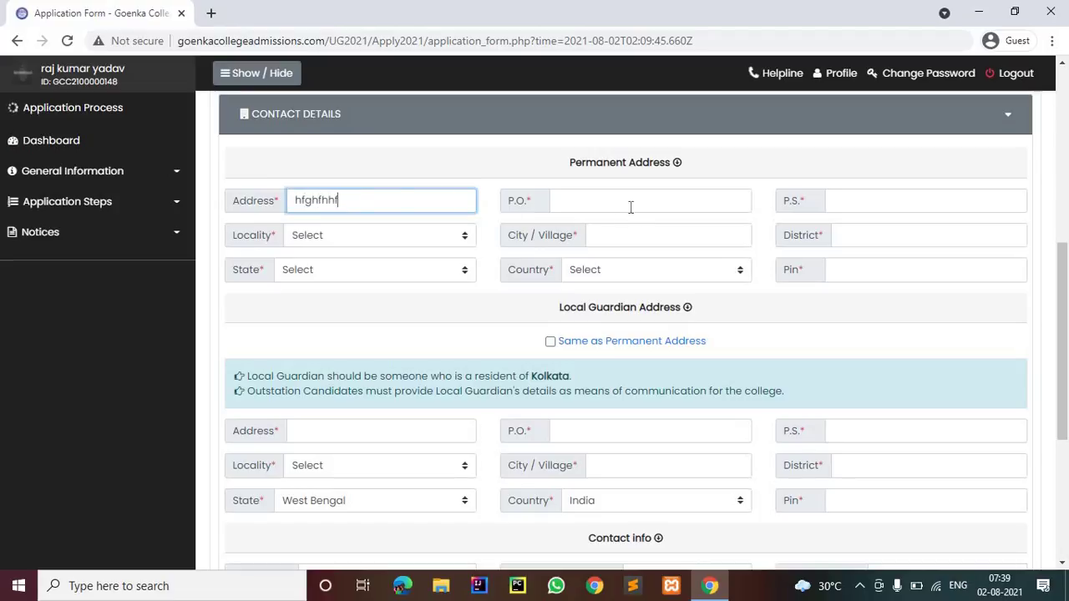
pyautogui.click(629, 202)
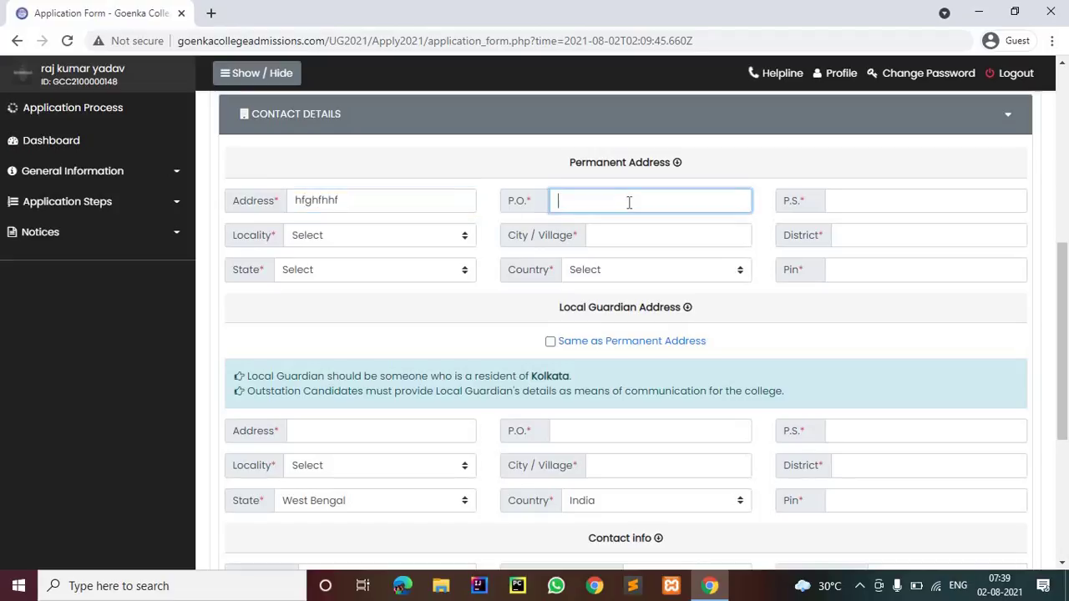
pyautogui.write('dfdfff')
pyautogui.click(861, 202)
pyautogui.write('fdffdfddf')
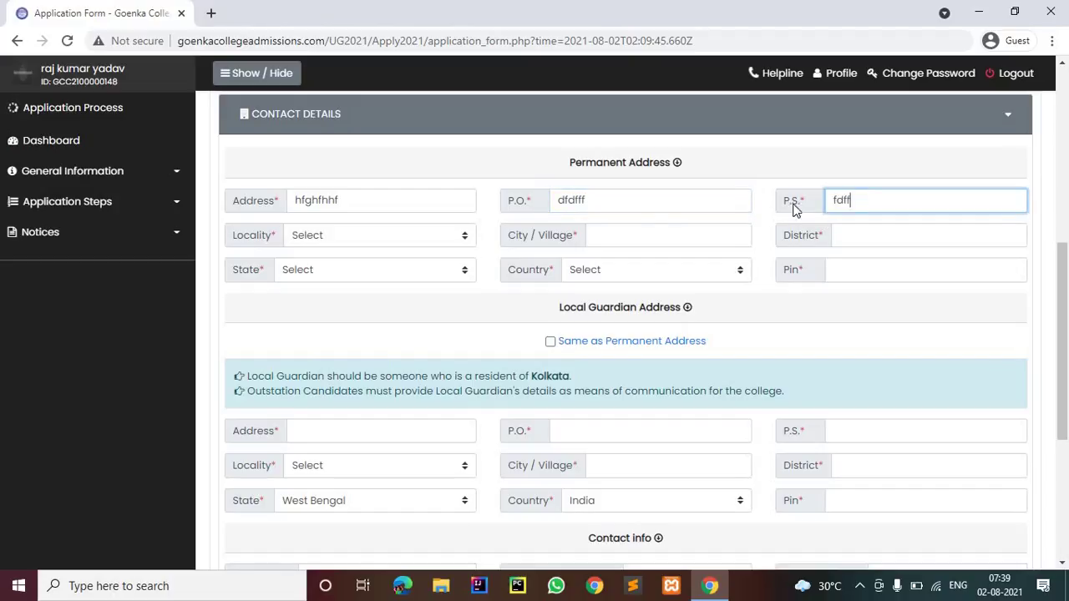
pyautogui.click(447, 237)
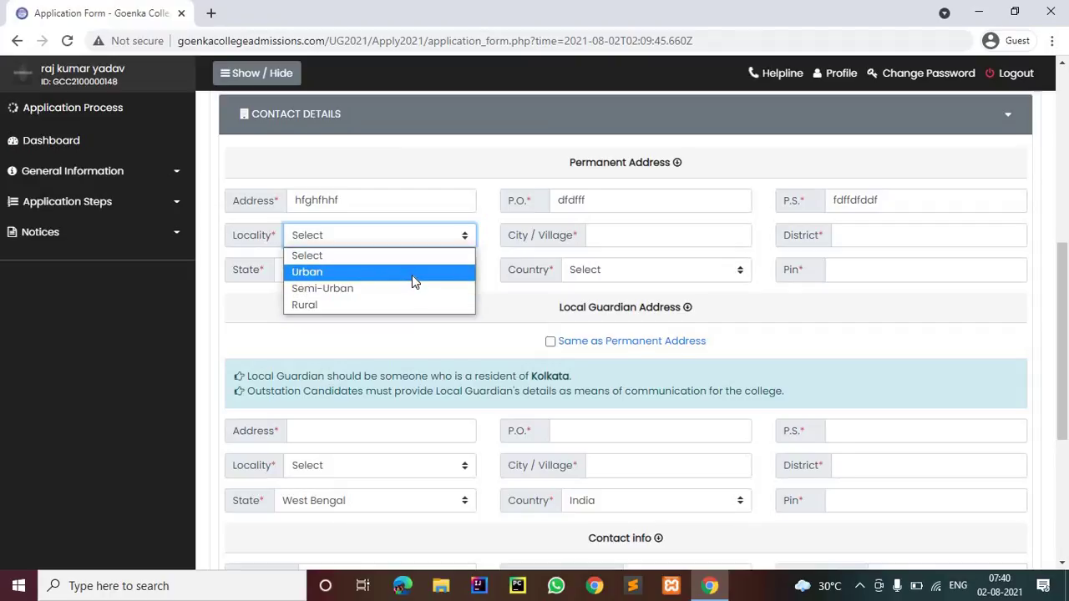
pyautogui.press('Return')
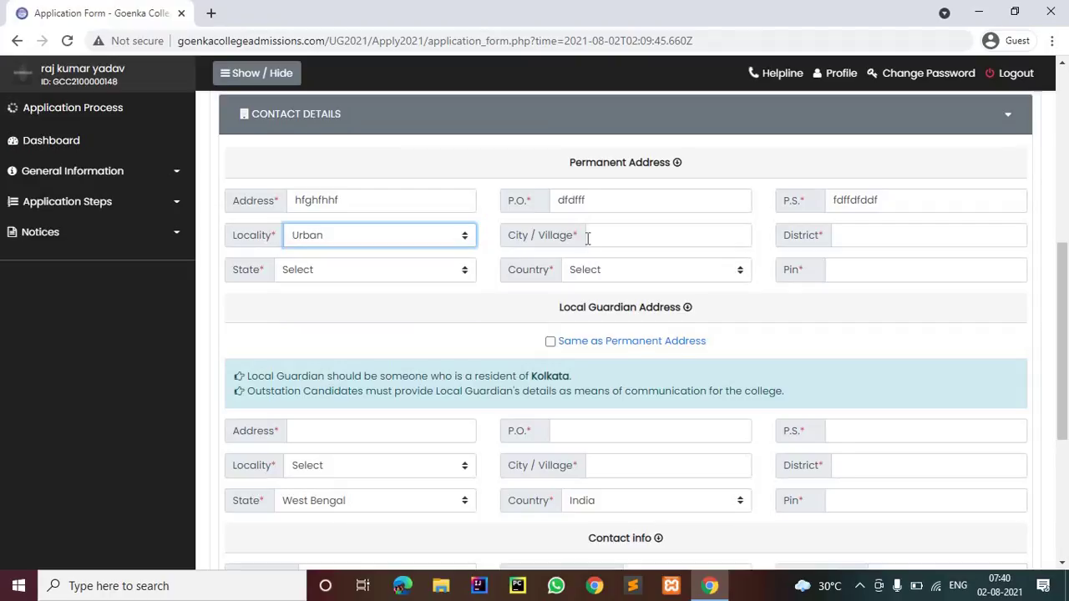
pyautogui.click(588, 238)
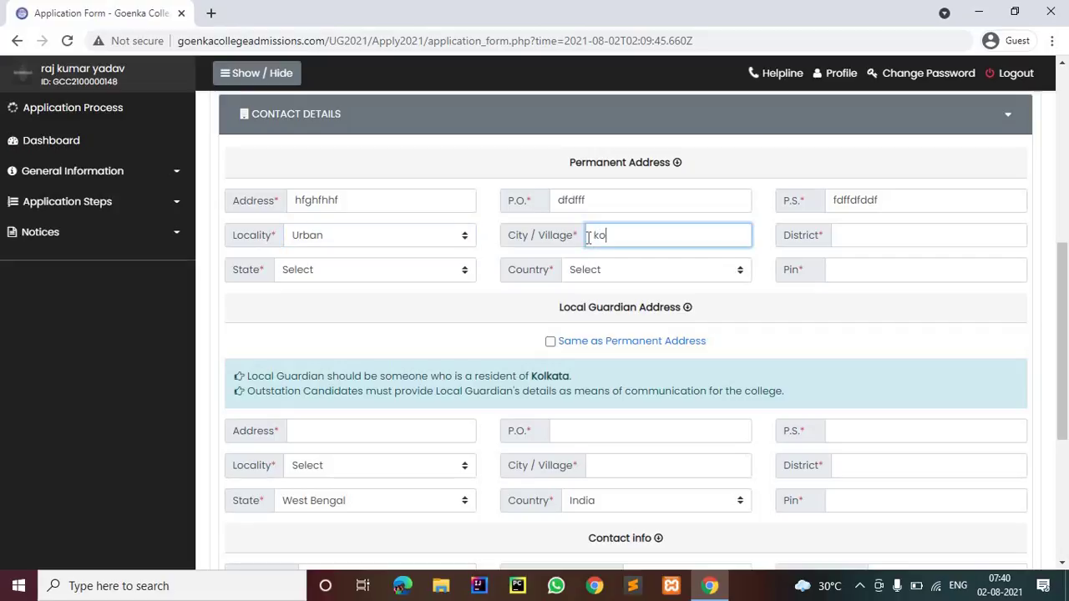
pyautogui.write('kolkat')
pyautogui.click(876, 238)
pyautogui.write('kolkata')
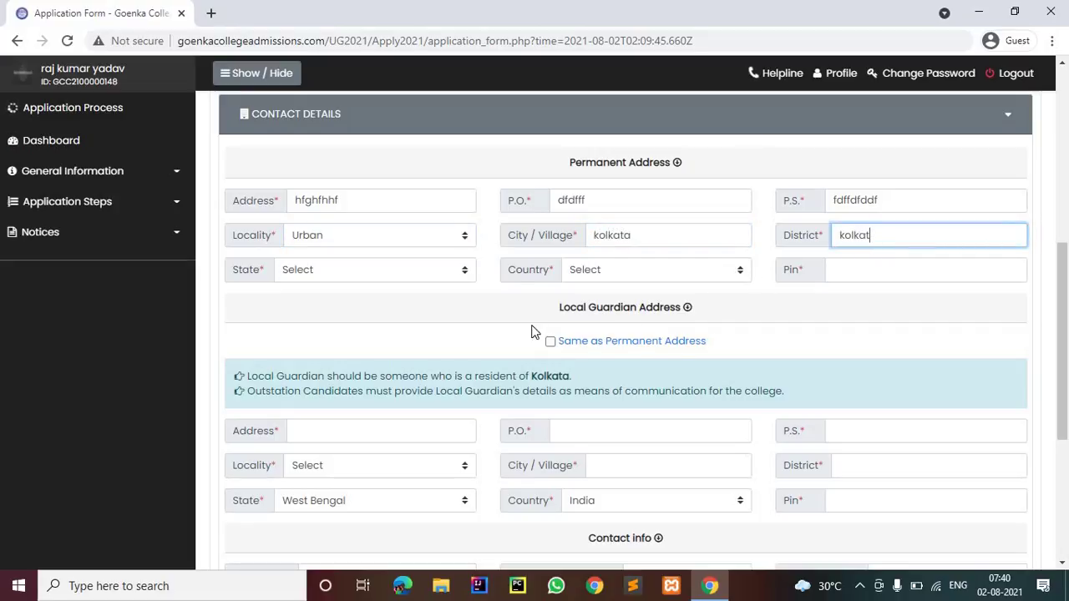
# Set state West Bengal, country India and the PIN code, copy to guardian address, and save
pyautogui.click(422, 276)
pyautogui.scroll(-5, 375, 418)
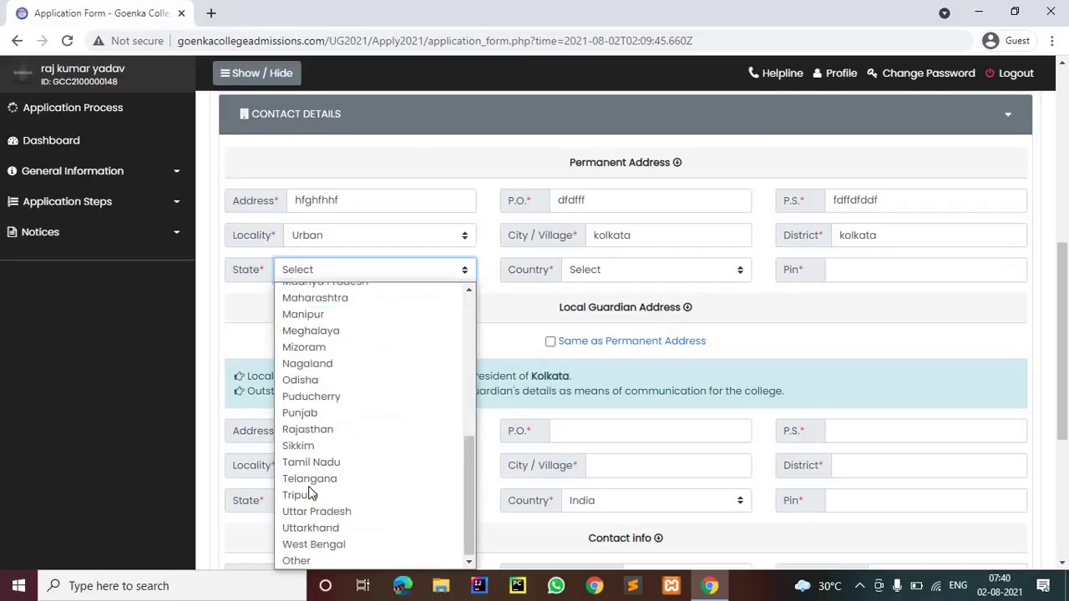
pyautogui.click(344, 537)
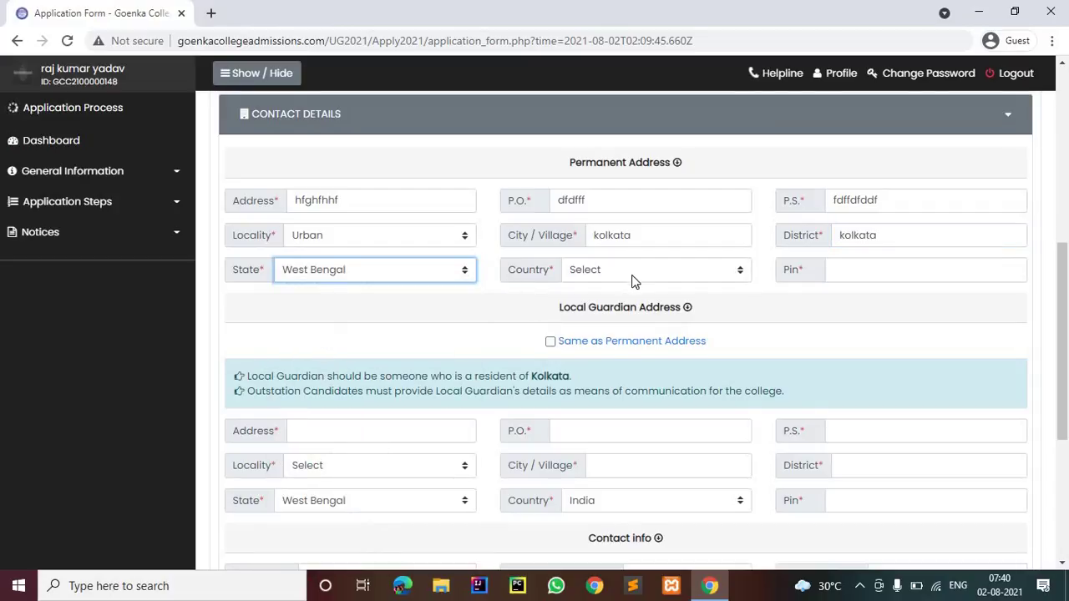
pyautogui.click(632, 281)
pyautogui.press('Return')
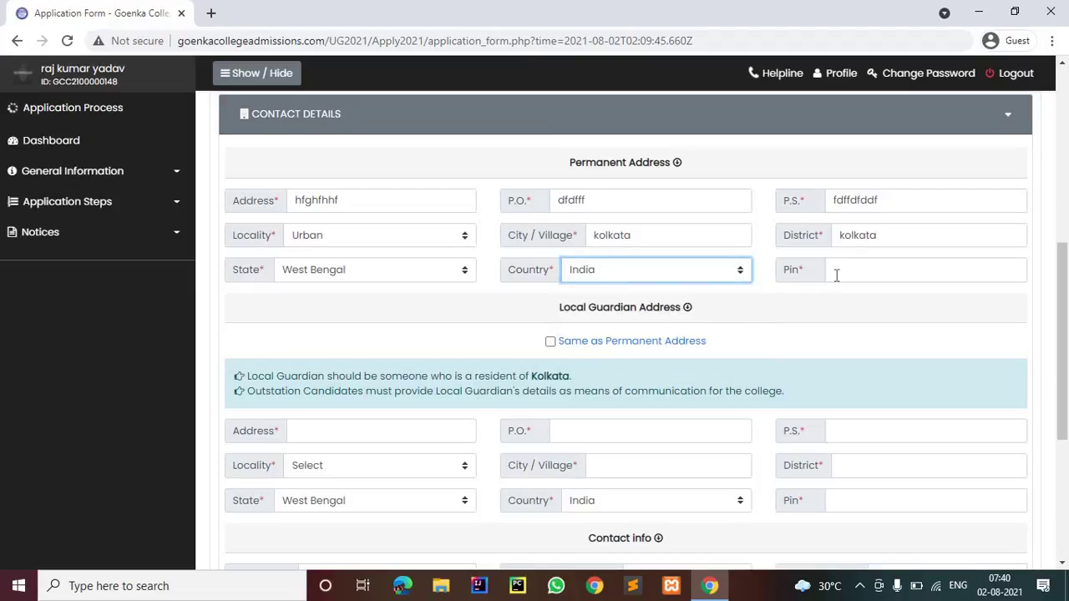
pyautogui.click(836, 276)
pyautogui.write('7000')
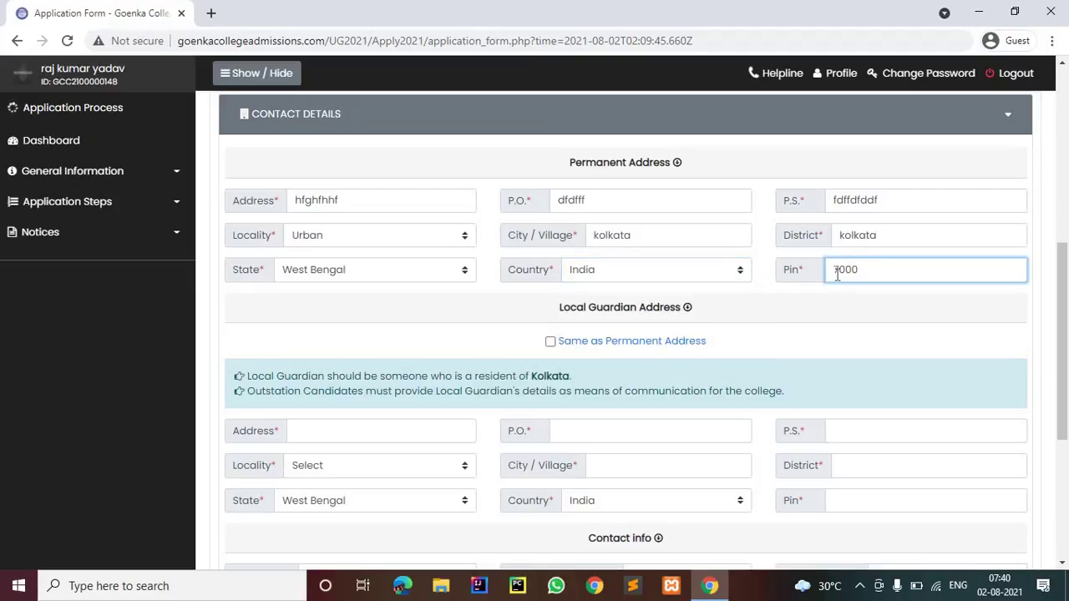
pyautogui.write('23')
pyautogui.scroll(-2, 556, 192)
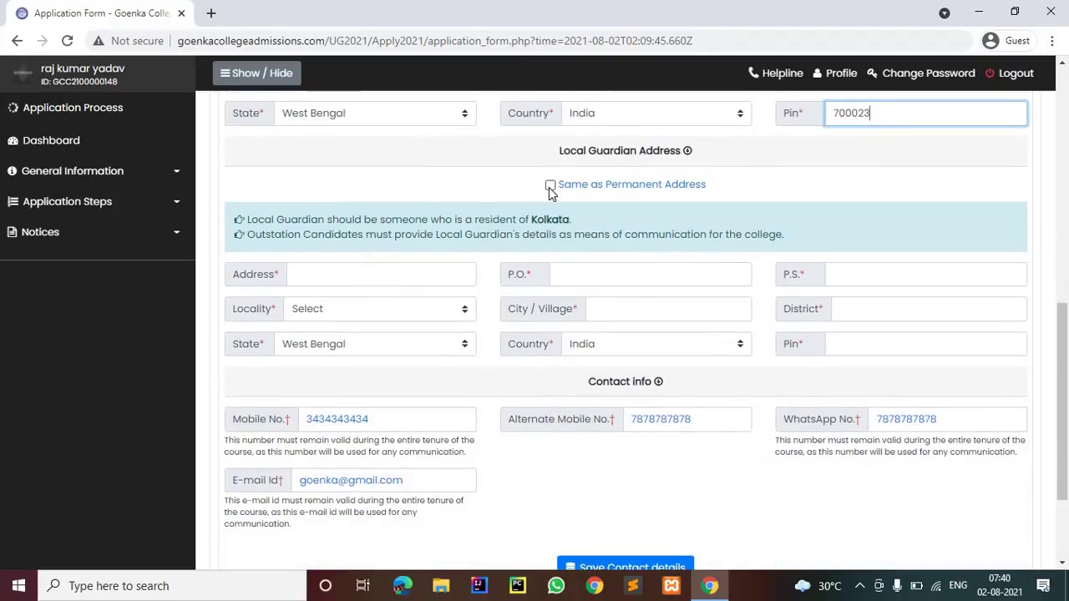
pyautogui.click(550, 186)
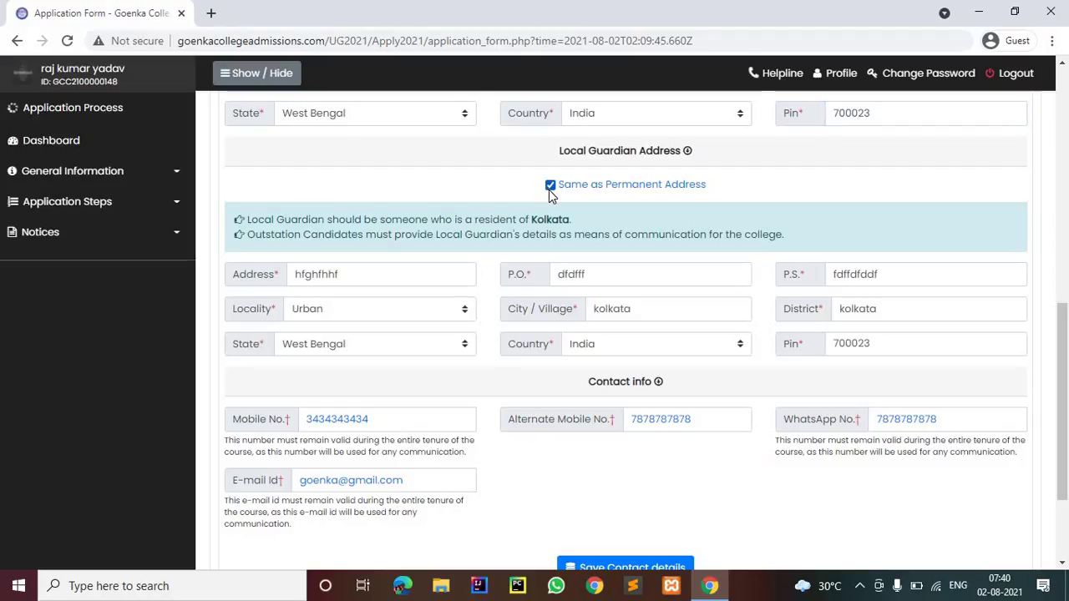
pyautogui.scroll(-2, 677, 418)
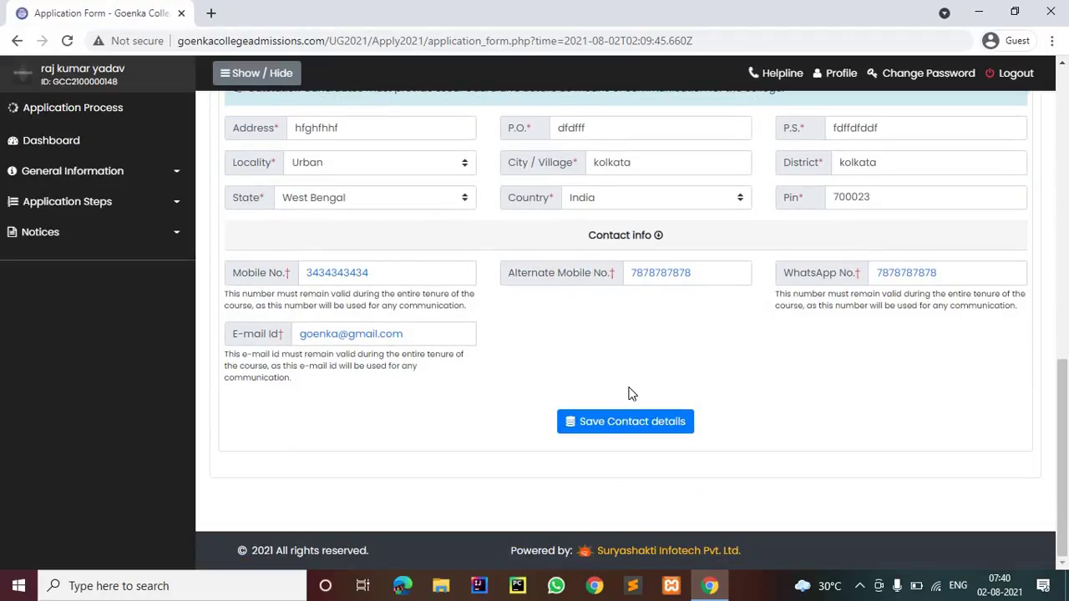
pyautogui.click(595, 422)
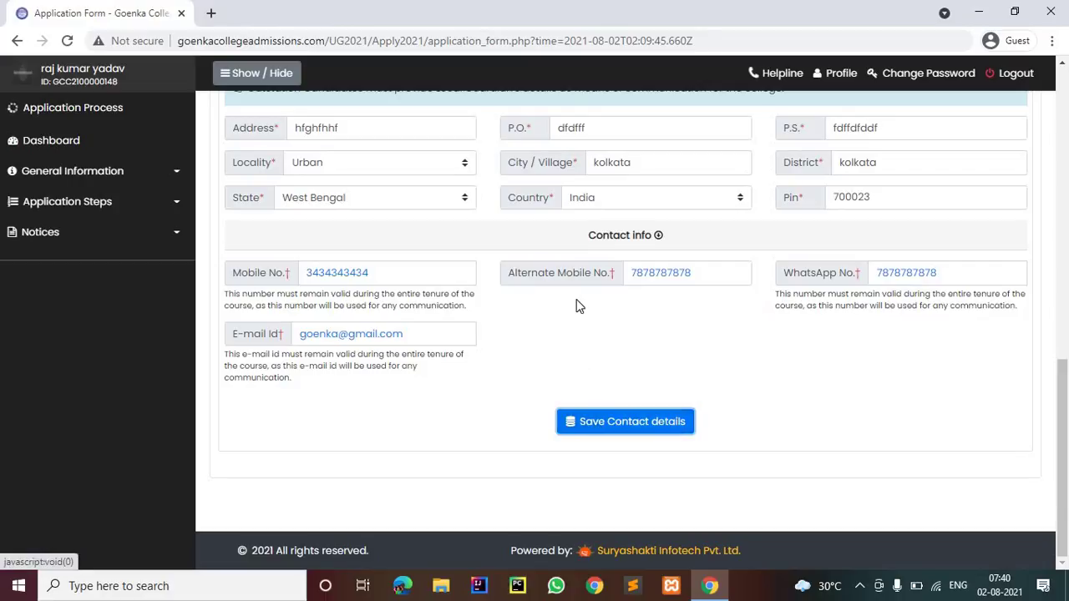
# Enter the security code, tick the declaration and submit the completed application
pyautogui.scroll(-4, 582, 340)
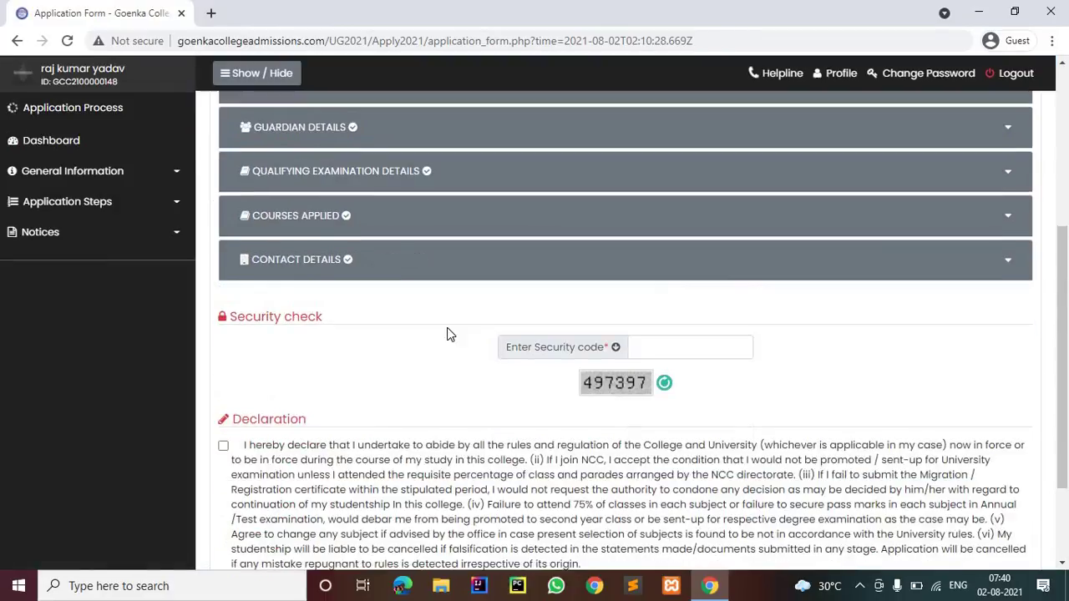
pyautogui.click(647, 353)
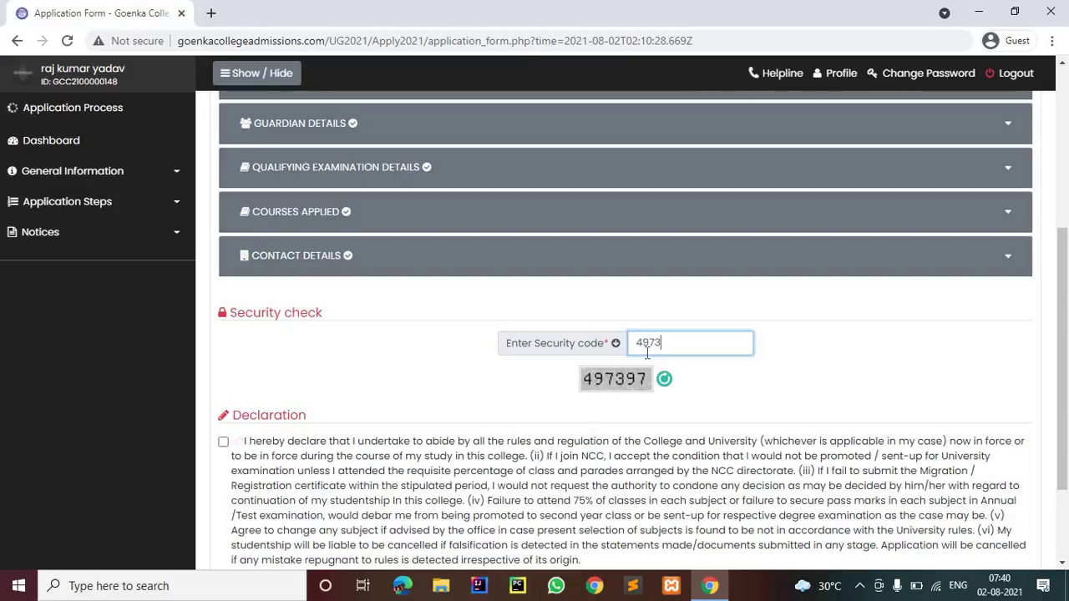
pyautogui.scroll(-2, 512, 352)
pyautogui.click(224, 313)
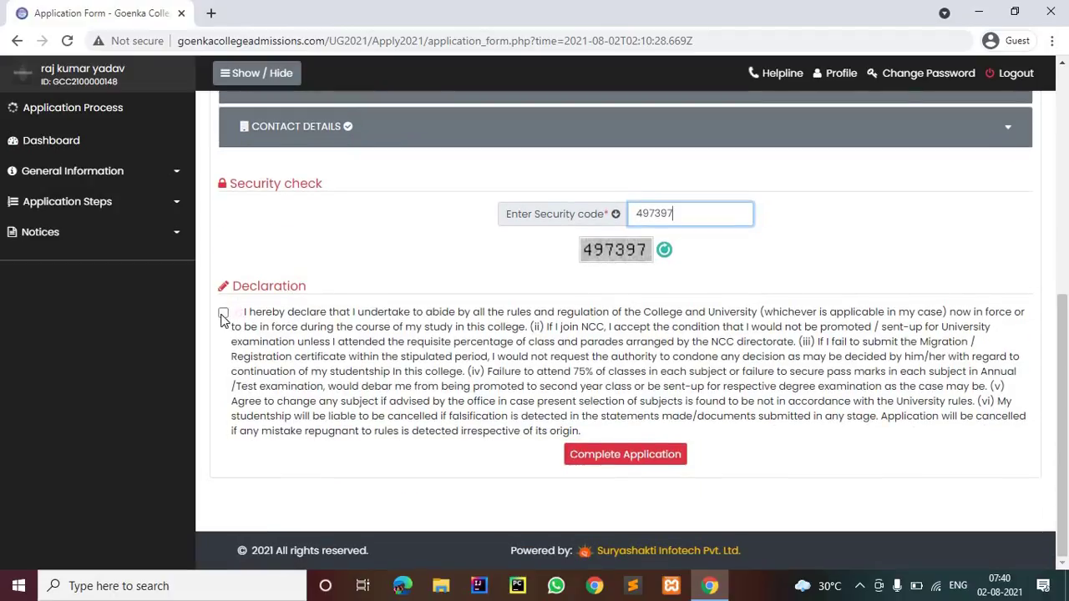
pyautogui.click(637, 457)
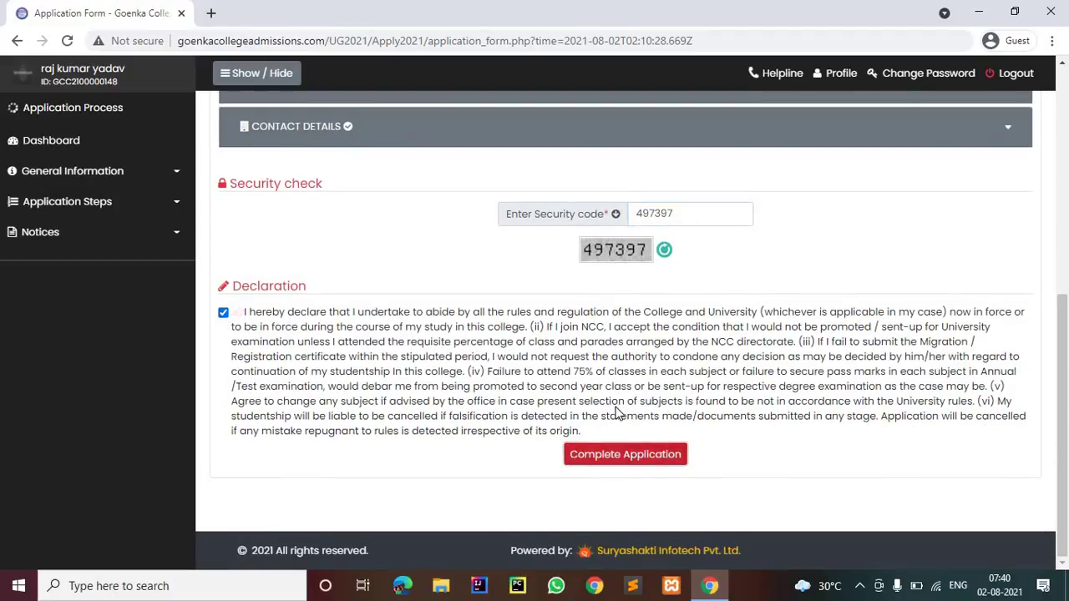
pyautogui.scroll(-2, 585, 389)
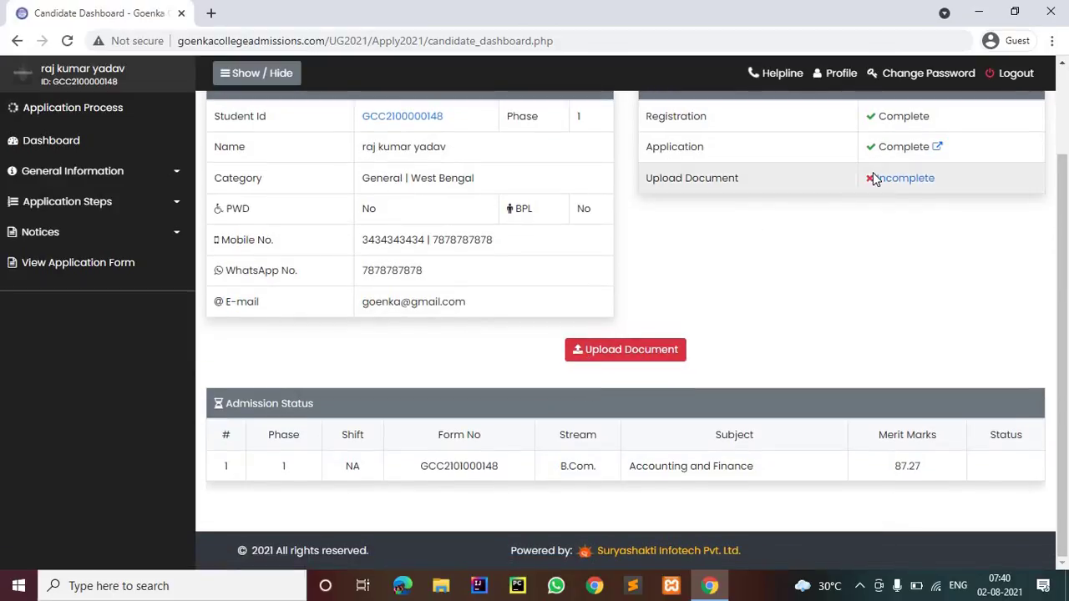
# Go to the scanned document upload page and browse to the Downloads folder
pyautogui.click(627, 350)
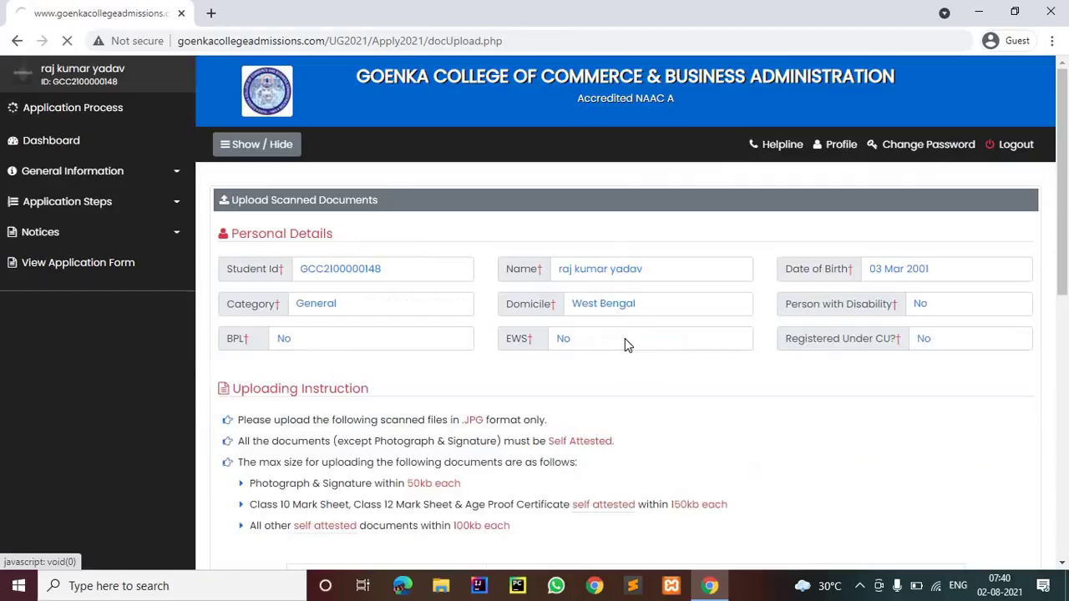
pyautogui.scroll(-5, 548, 352)
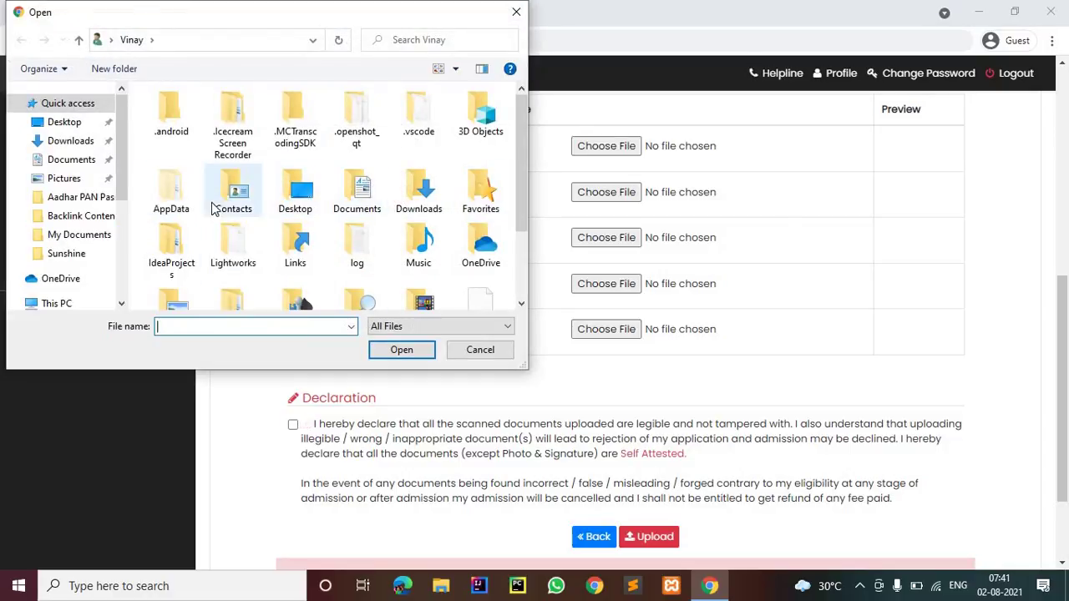
pyautogui.click(289, 42)
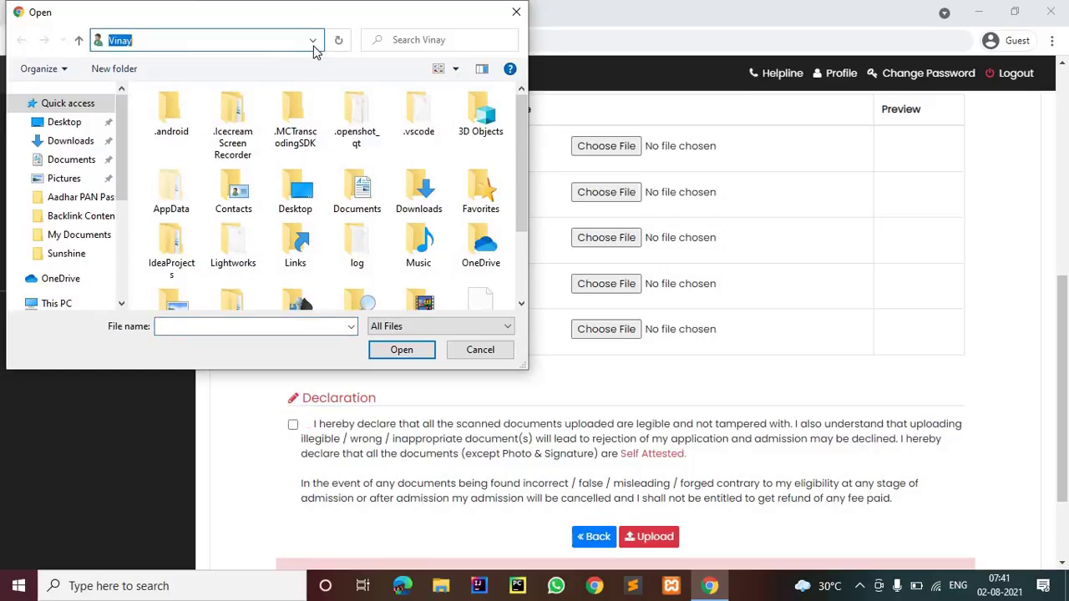
pyautogui.click(313, 40)
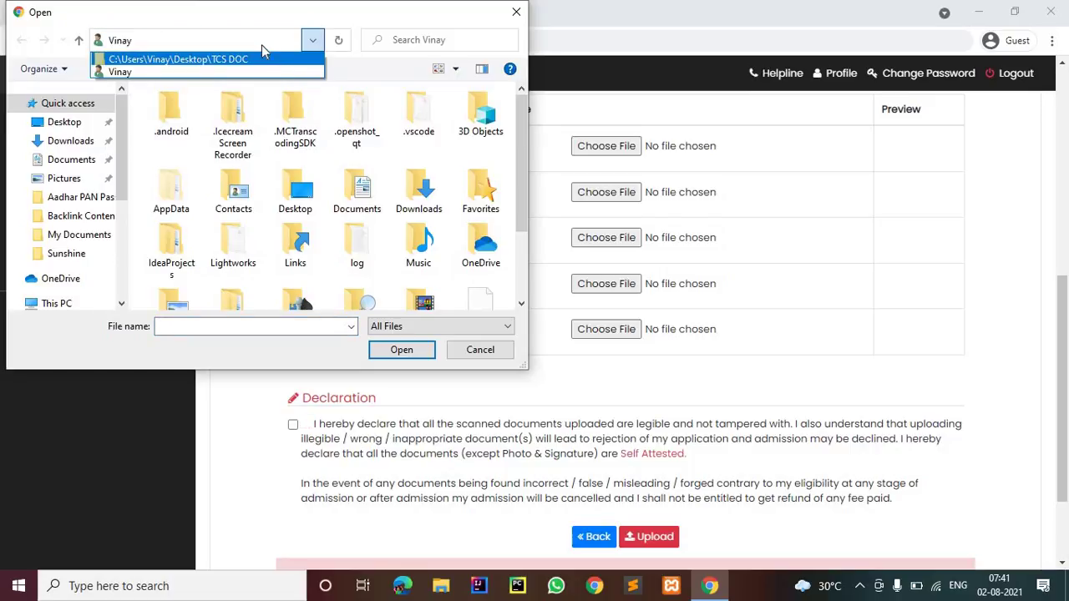
pyautogui.click(427, 201)
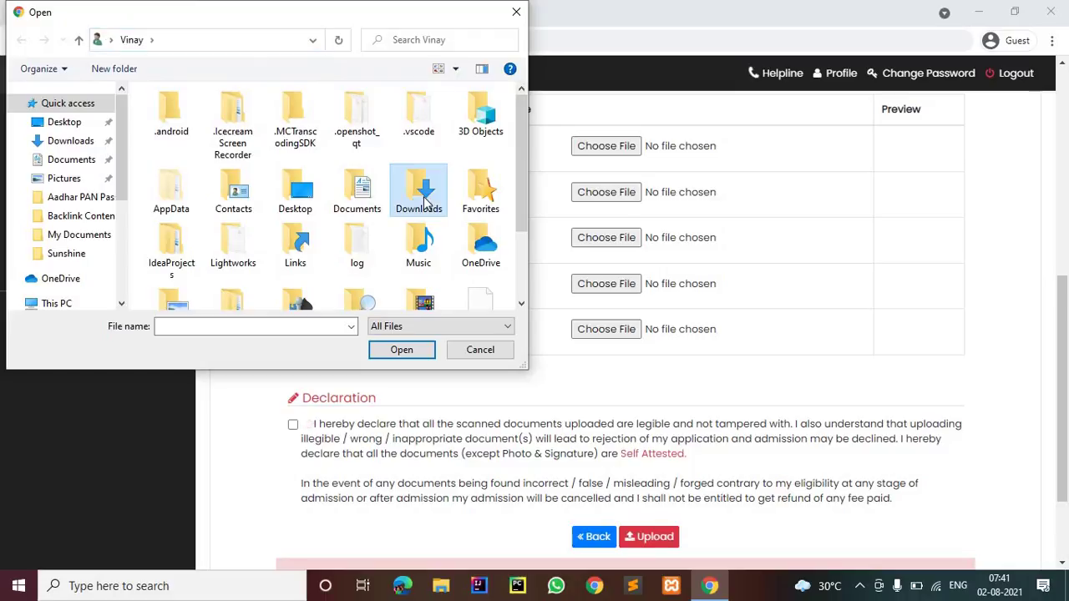
pyautogui.click(396, 350)
# Attach image file 08 as the photograph
pyautogui.scroll(-3, 380, 240)
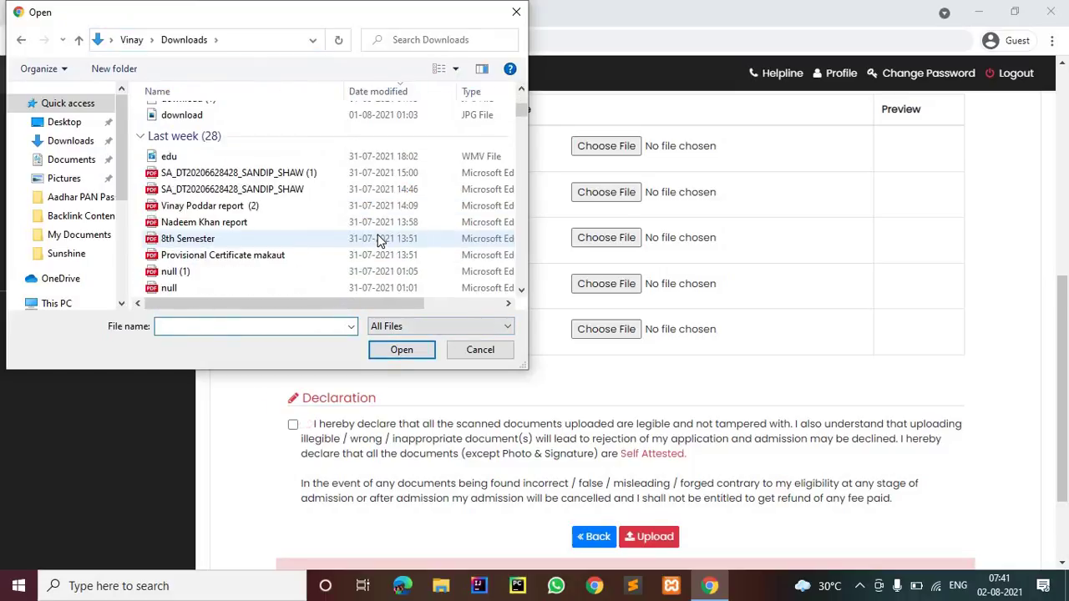
pyautogui.scroll(-8, 380, 241)
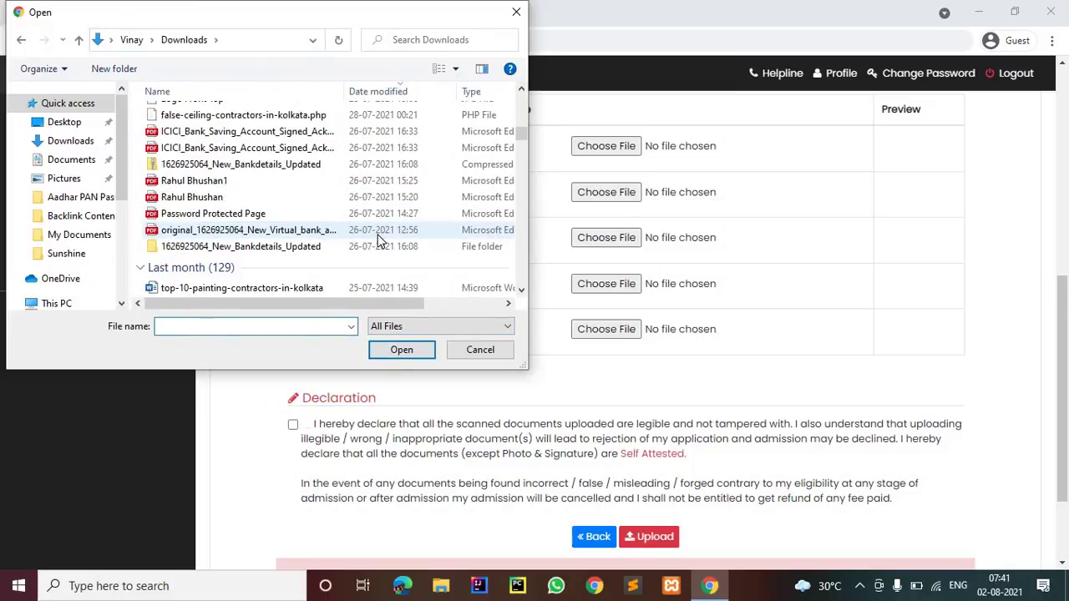
pyautogui.scroll(-12, 377, 239)
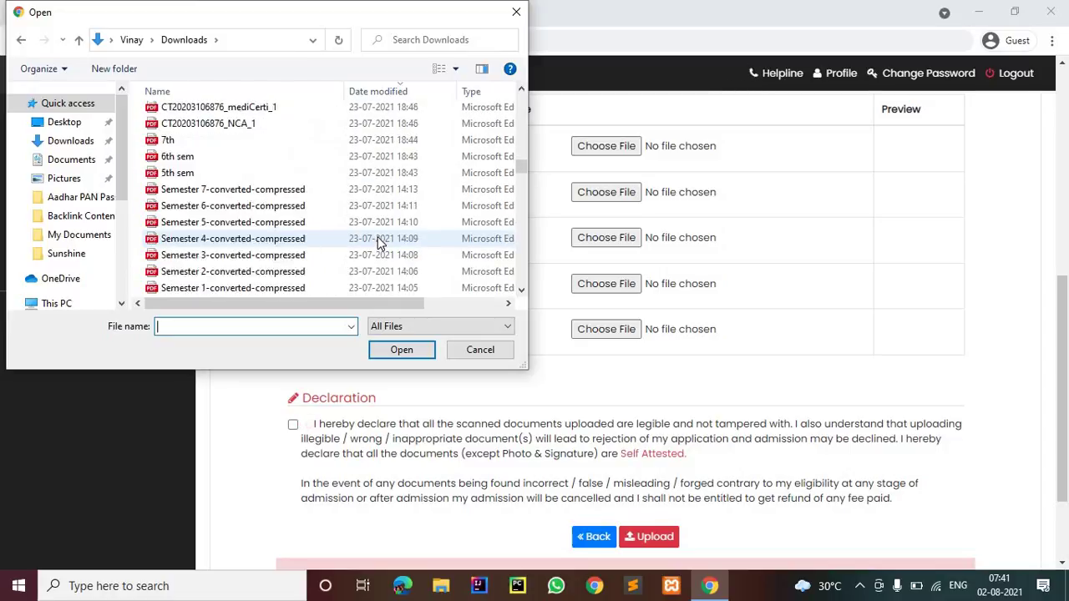
pyautogui.scroll(-5, 378, 240)
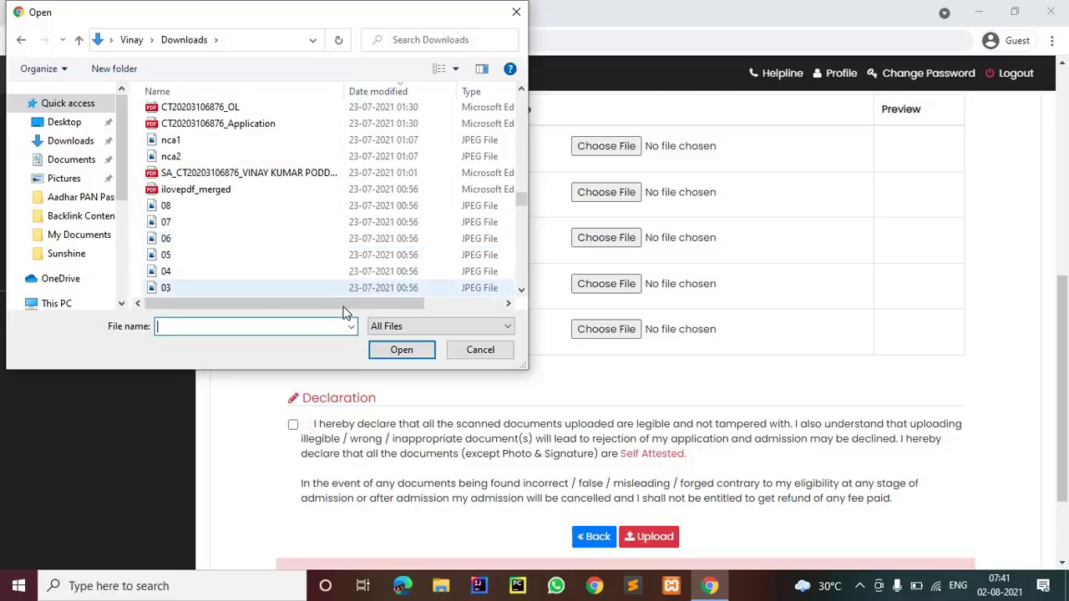
pyautogui.click(448, 308)
pyautogui.moveTo(409, 307); pyautogui.dragTo(331, 309)
pyautogui.click(339, 207)
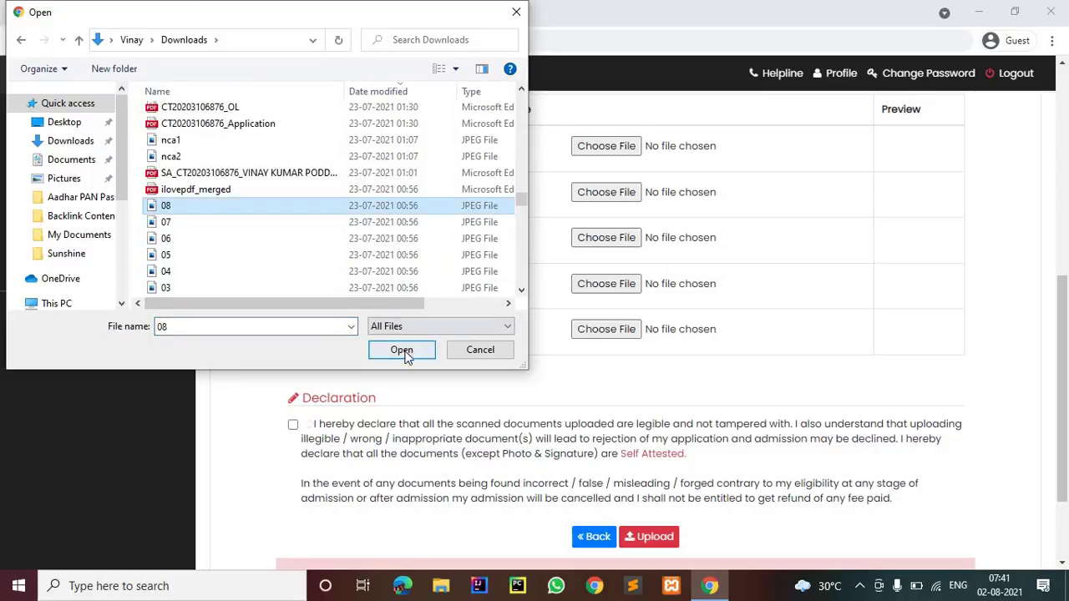
pyautogui.click(403, 350)
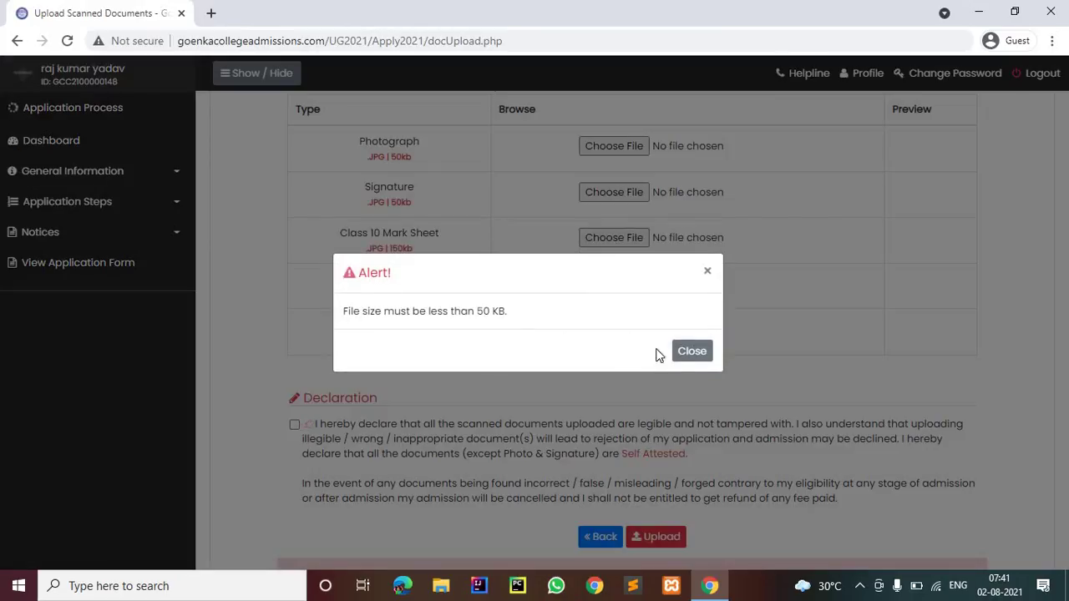
# Dismiss the file-size warning and upload the smaller download (1) image as the photograph
pyautogui.click(677, 339)
pyautogui.click(586, 149)
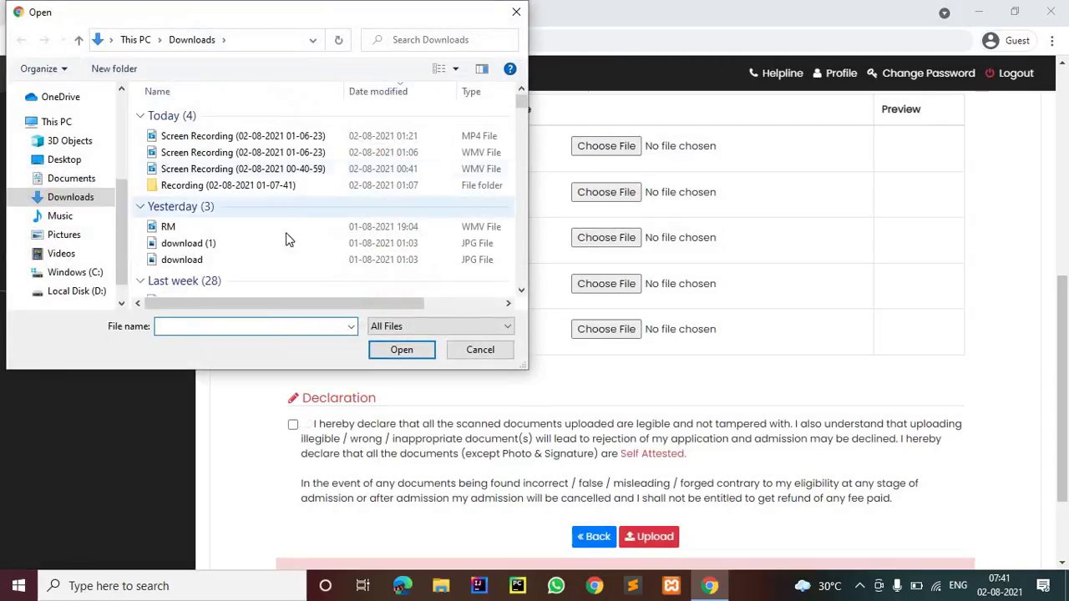
pyautogui.click(258, 244)
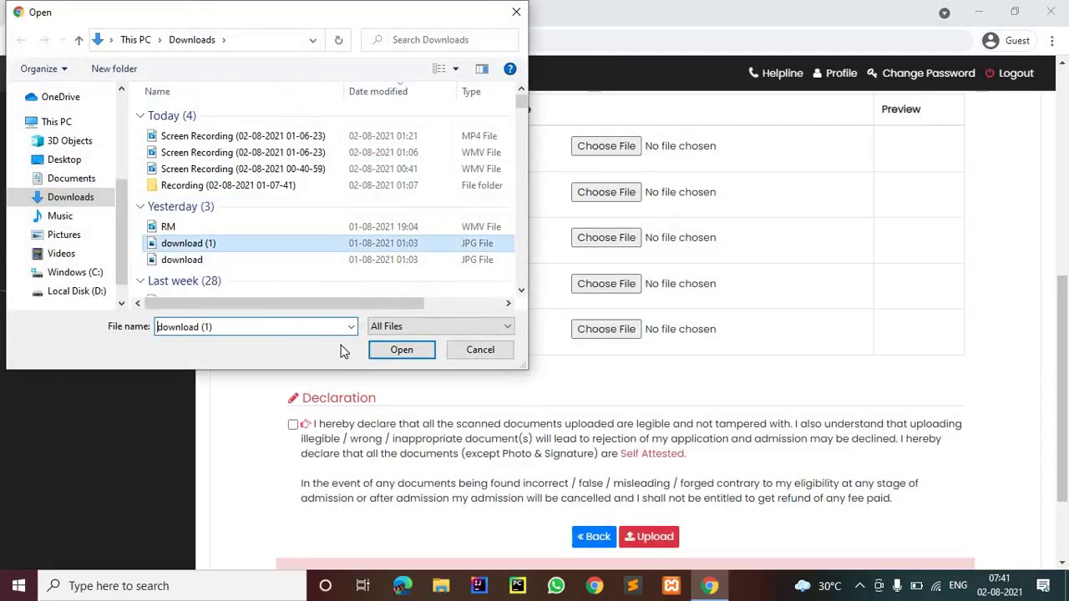
pyautogui.click(401, 350)
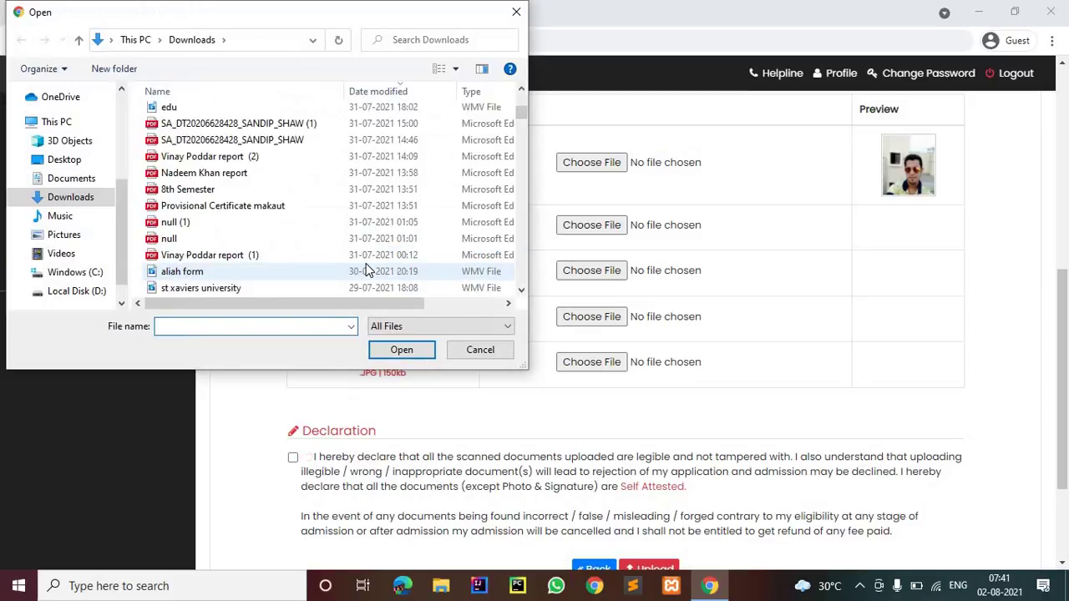
# Select the Form 2 B image and upload it as the next document
pyautogui.scroll(-15, 367, 269)
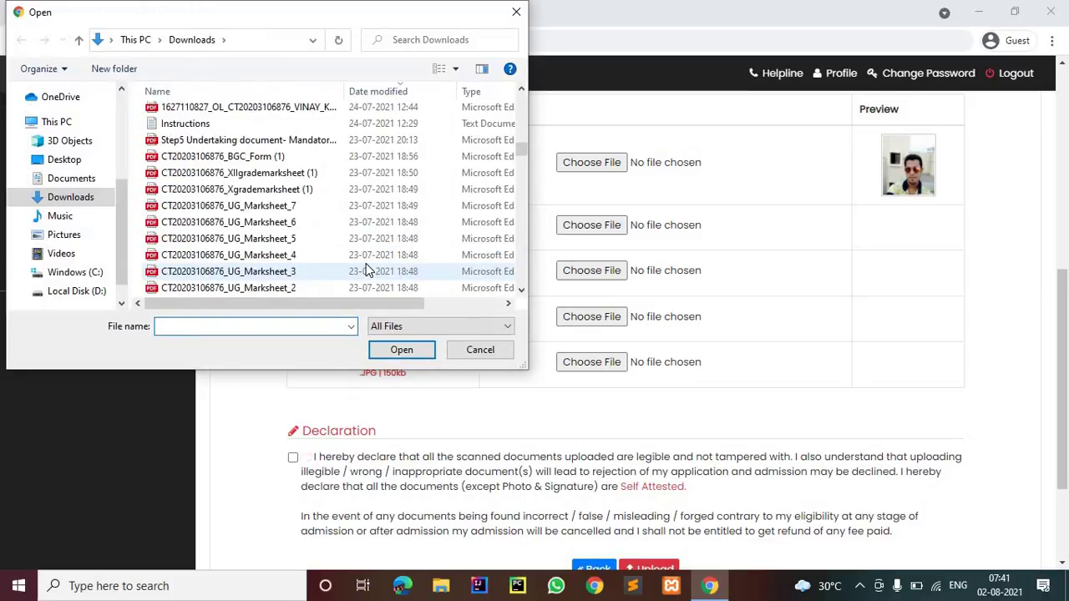
pyautogui.scroll(-8, 366, 270)
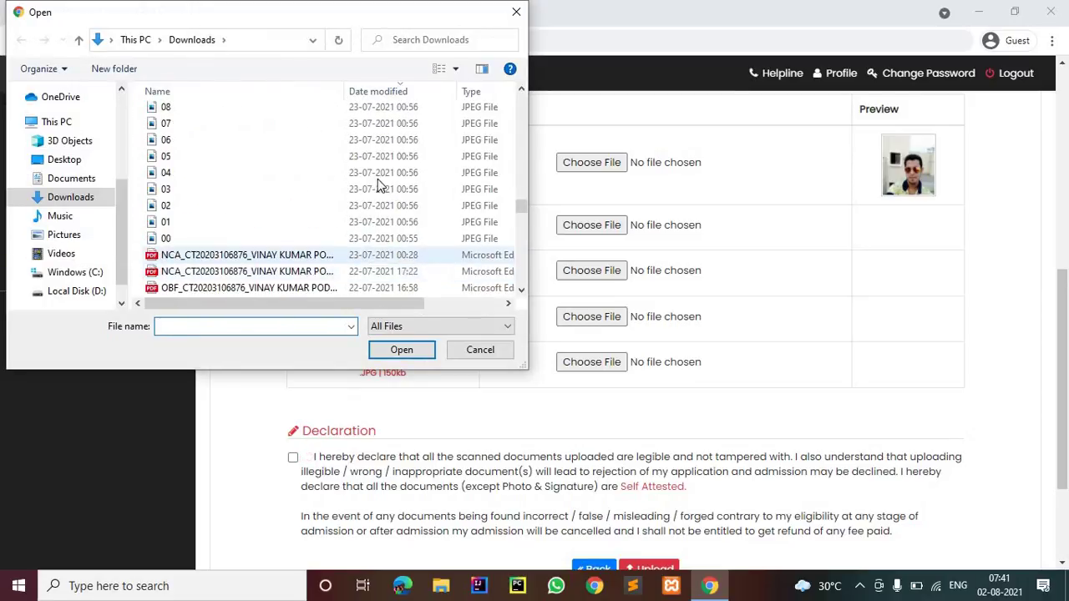
pyautogui.scroll(-9, 379, 176)
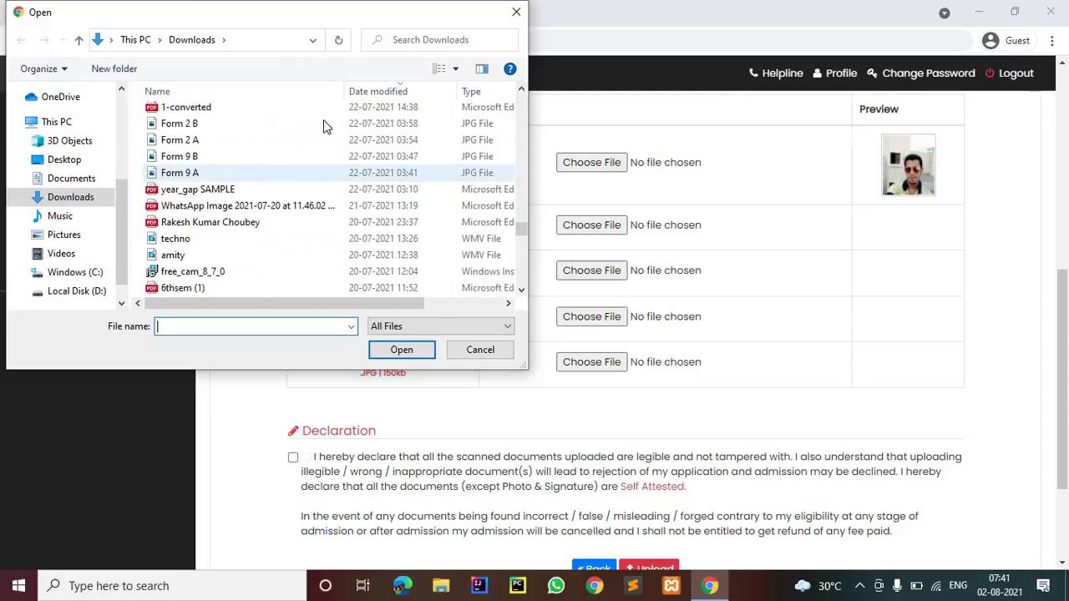
pyautogui.click(314, 123)
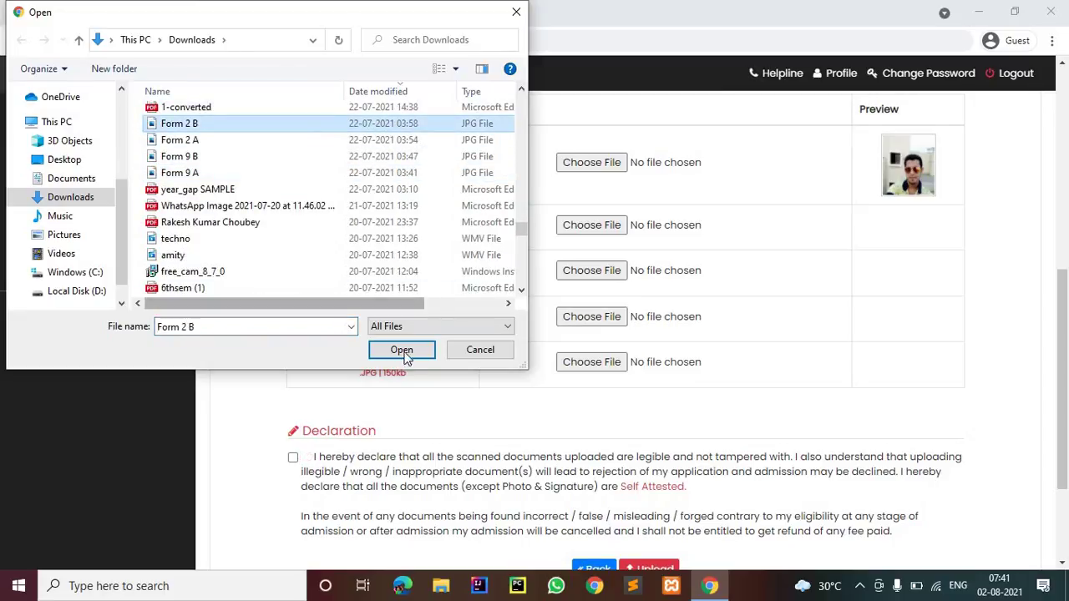
pyautogui.click(401, 349)
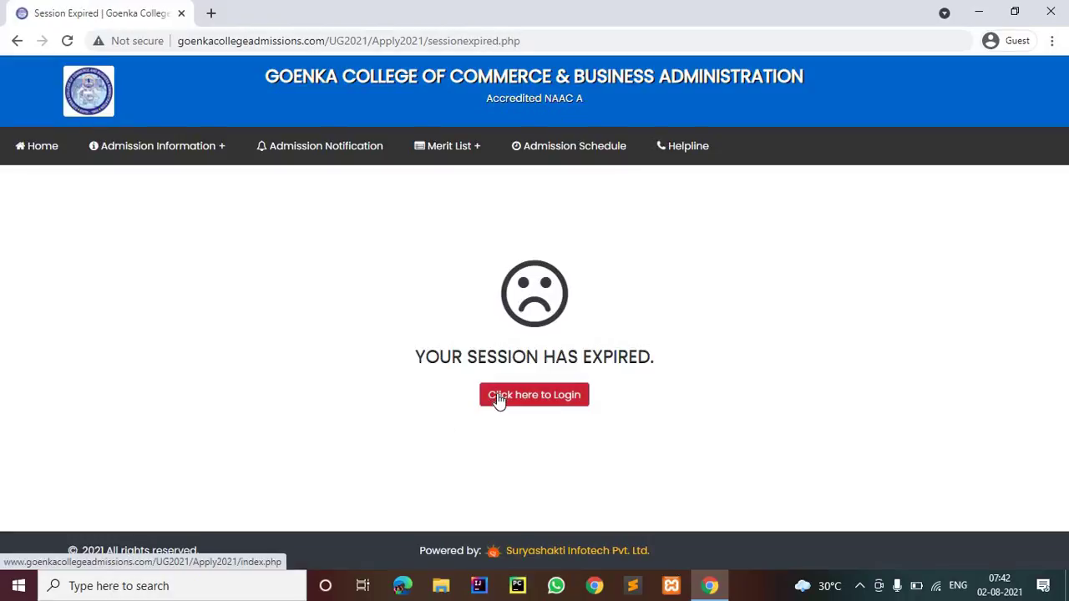
# Return to the login page, paste the student ID and pick the birth day, month and year
pyautogui.click(513, 397)
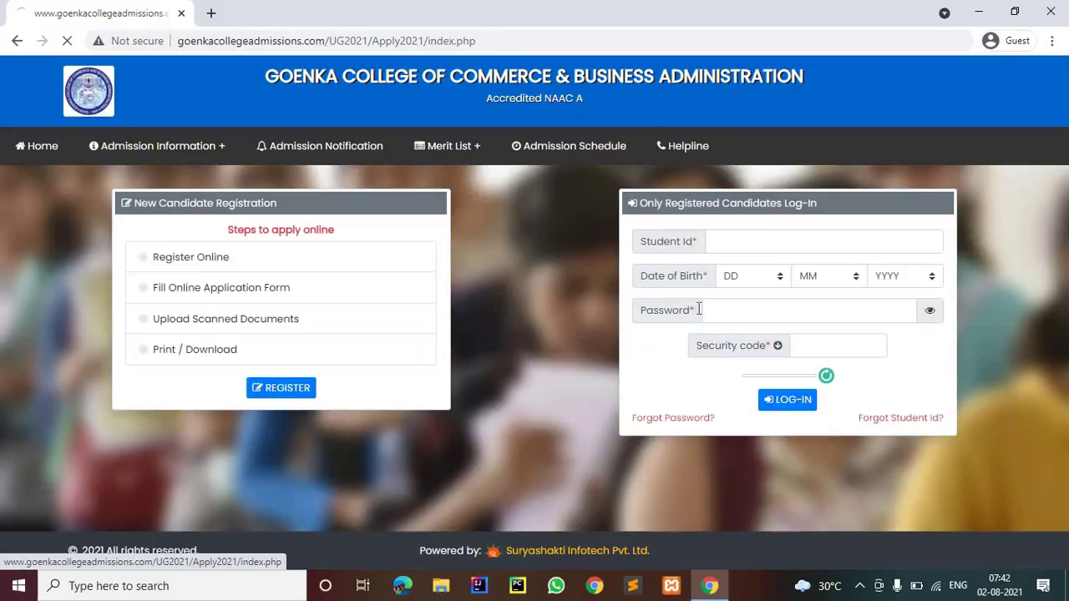
pyautogui.click(755, 241)
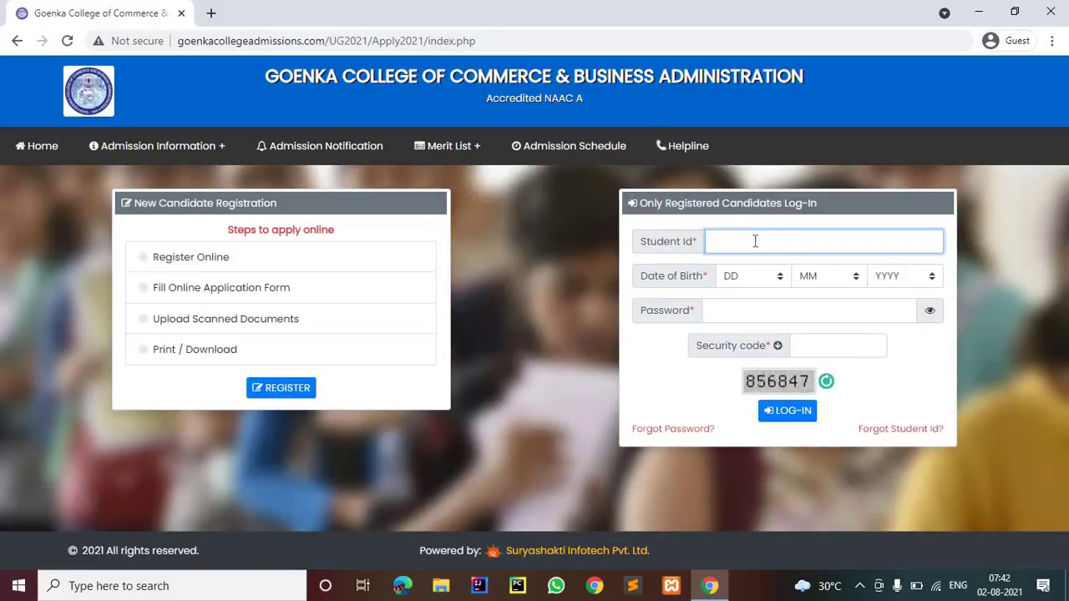
pyautogui.hotkey('ctrl', 'v')
pyautogui.click(732, 278)
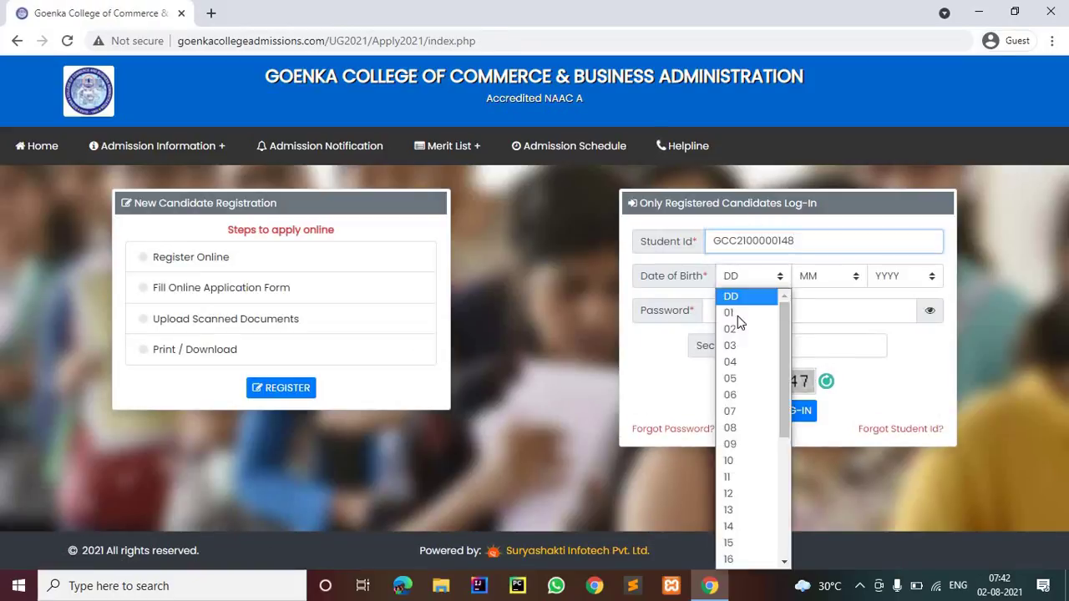
pyautogui.click(744, 349)
pyautogui.click(808, 280)
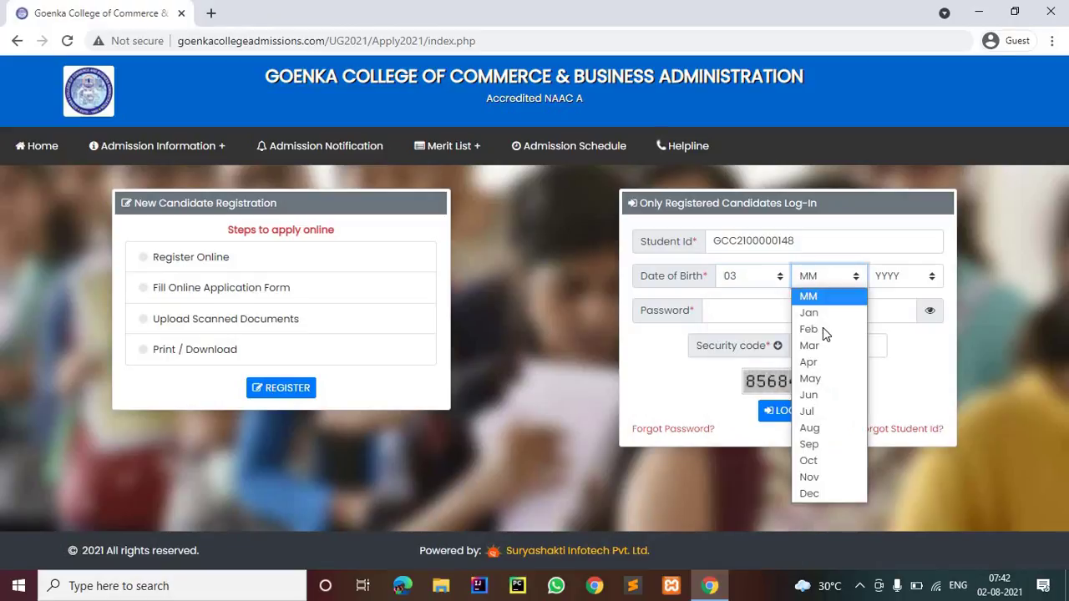
pyautogui.click(808, 345)
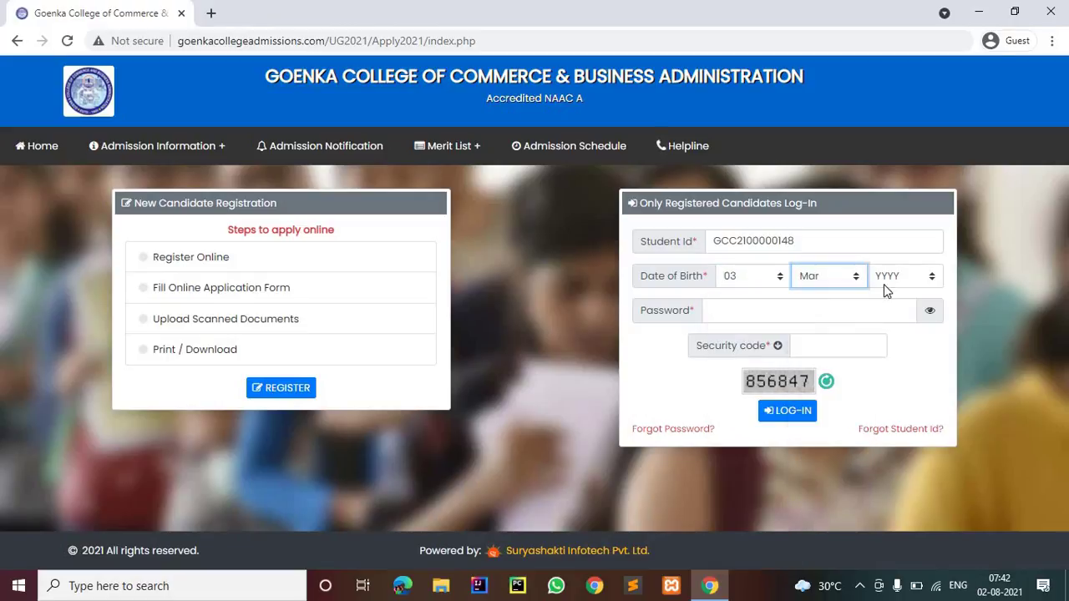
pyautogui.click(885, 282)
pyautogui.scroll(-3, 890, 495)
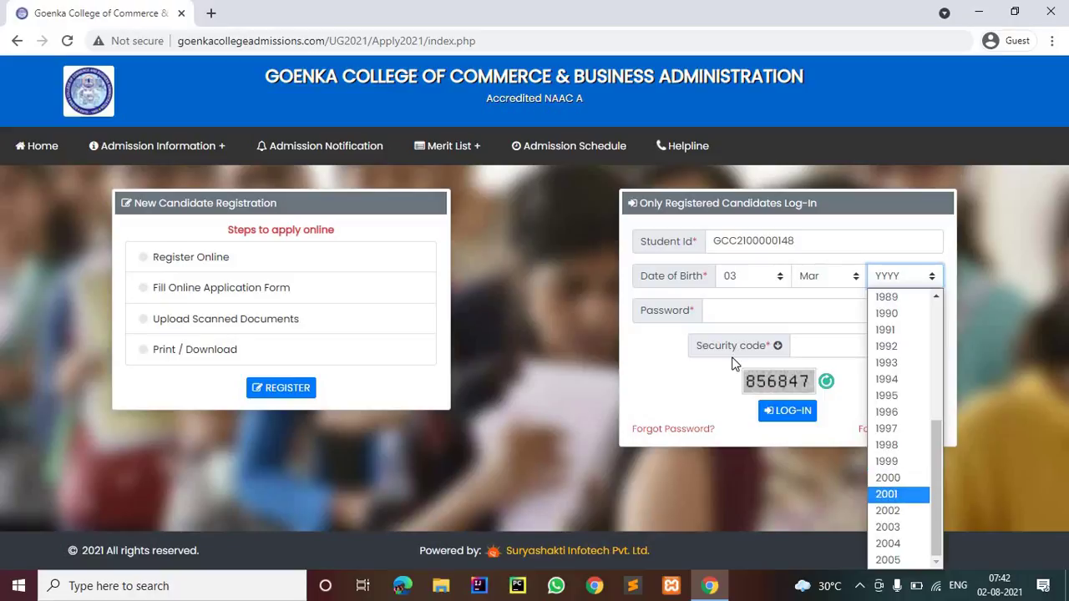
pyautogui.click(887, 478)
# Enter the password and security code, then submit the login
pyautogui.click(724, 316)
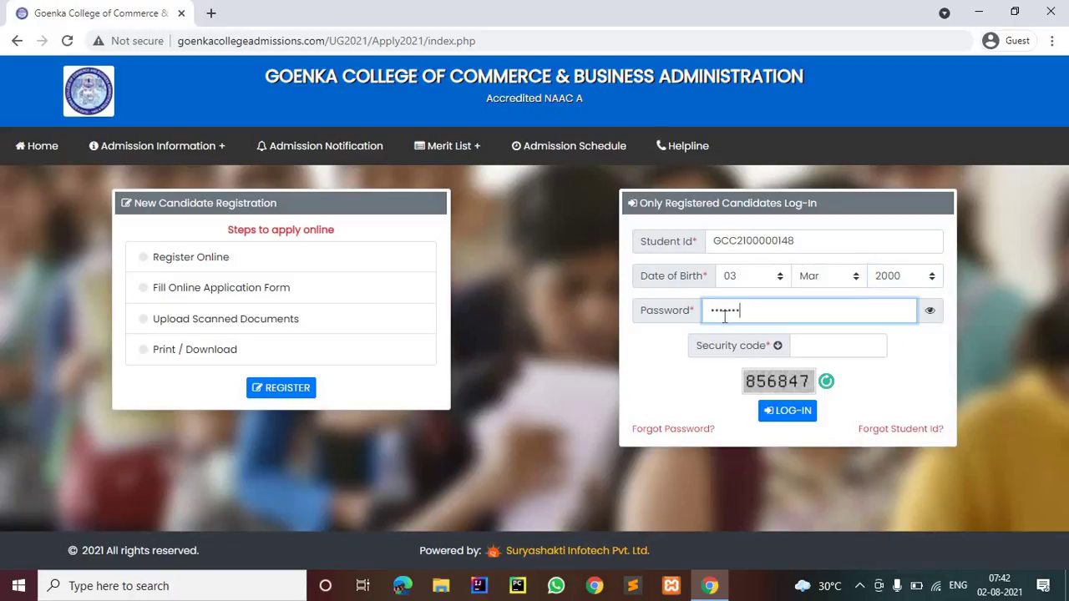
pyautogui.click(814, 340)
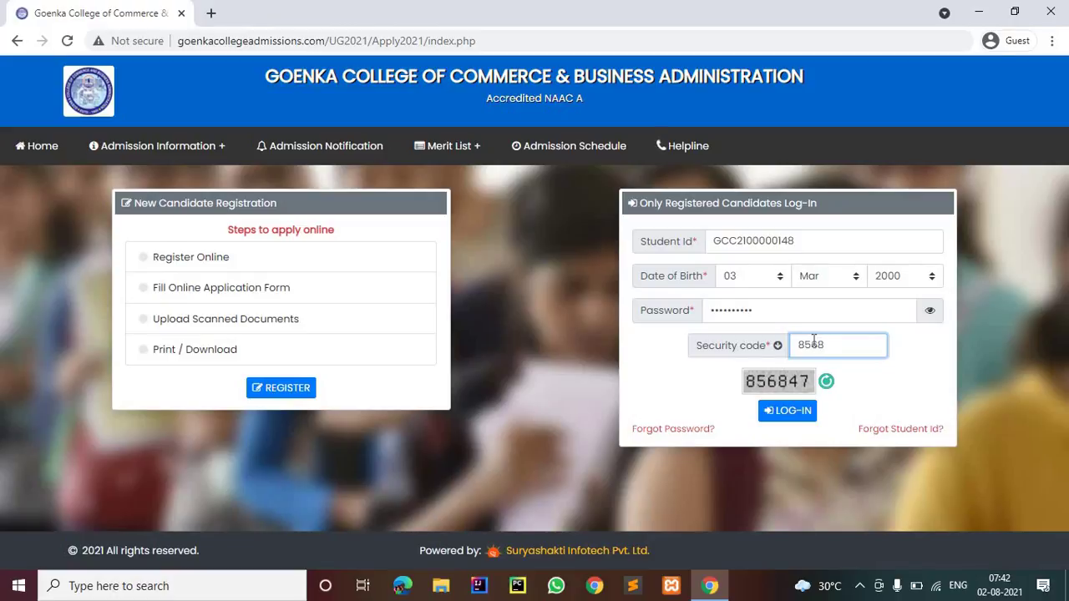
pyautogui.write('856847')
pyautogui.click(787, 411)
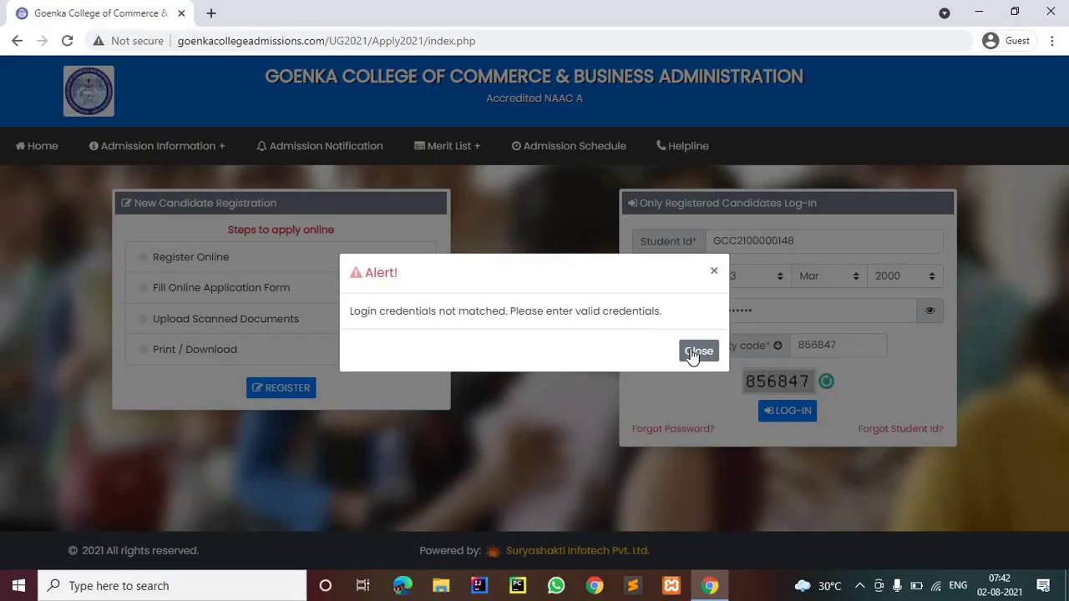
# Dismiss the credentials-not-matched alert, correct the birth year and log in again
pyautogui.click(696, 353)
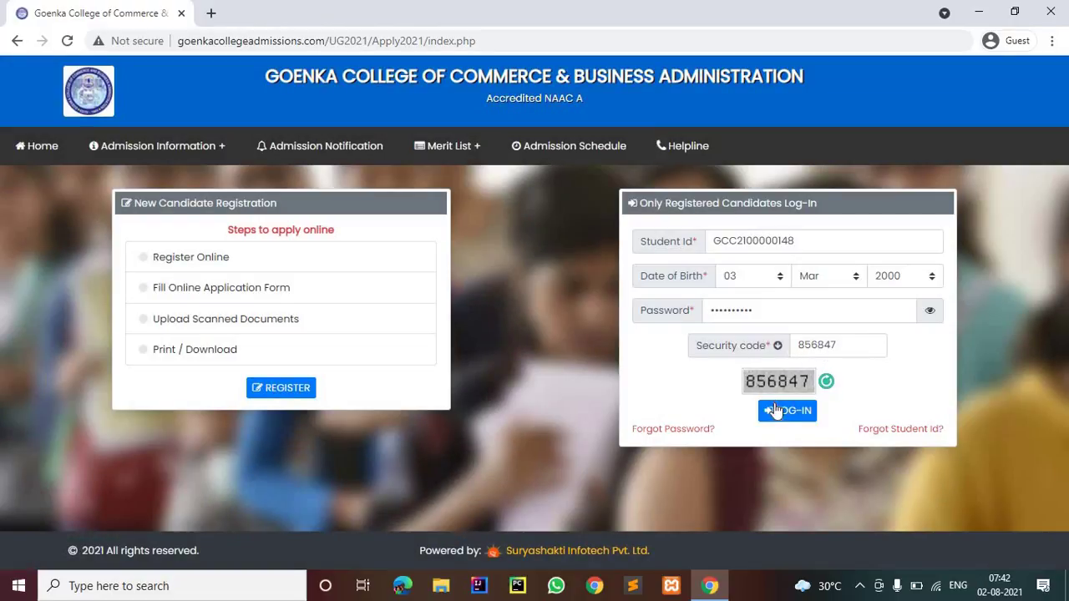
pyautogui.click(909, 276)
pyautogui.scroll(-2, 922, 480)
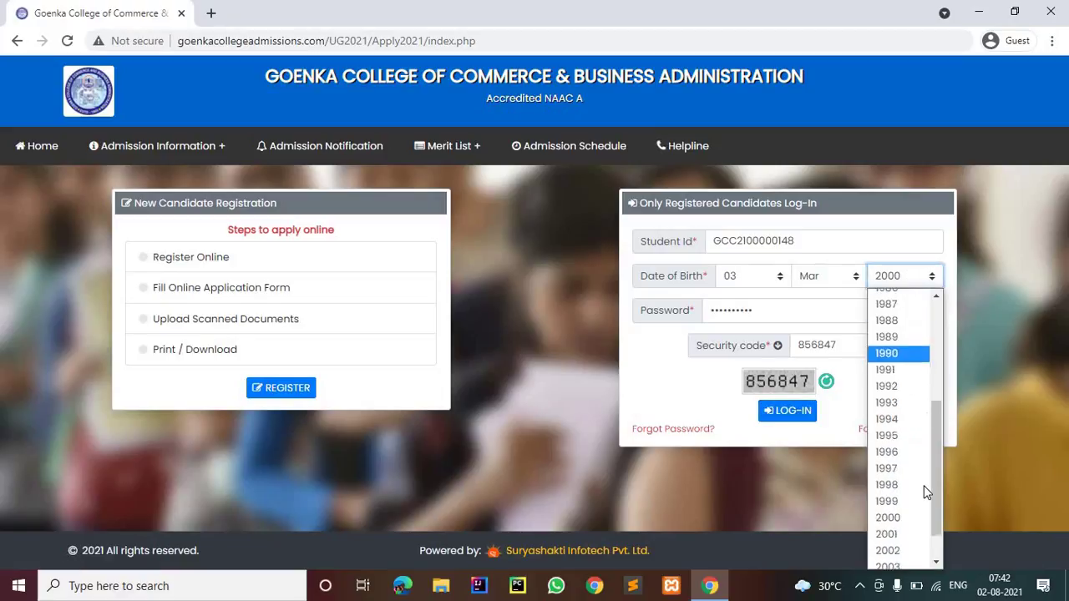
pyautogui.click(805, 443)
pyautogui.click(789, 411)
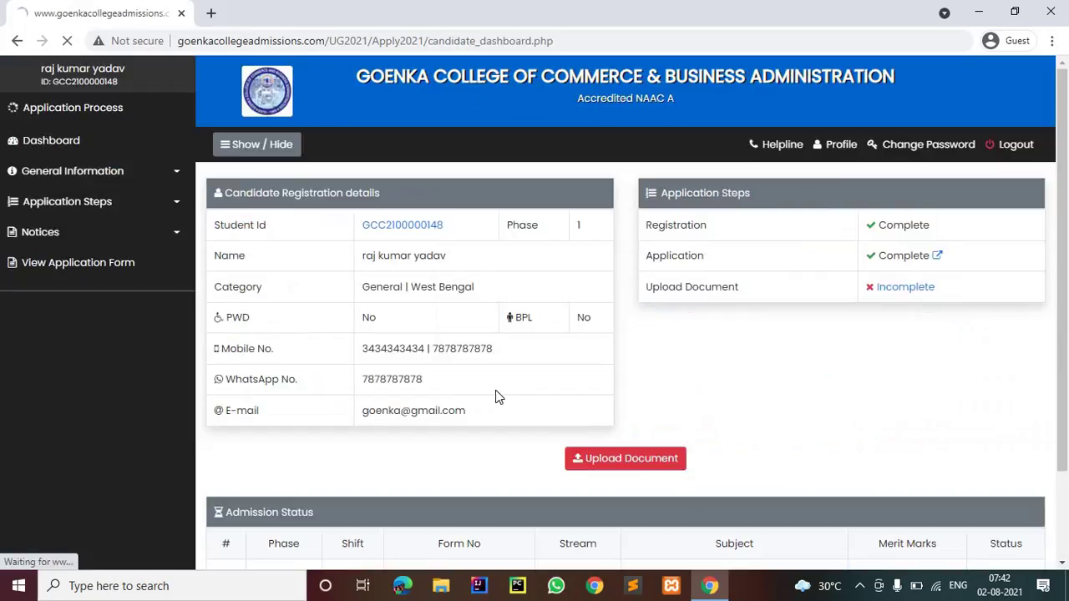
# Open the document upload page and attach Logo Front Top as the signature
pyautogui.click(603, 456)
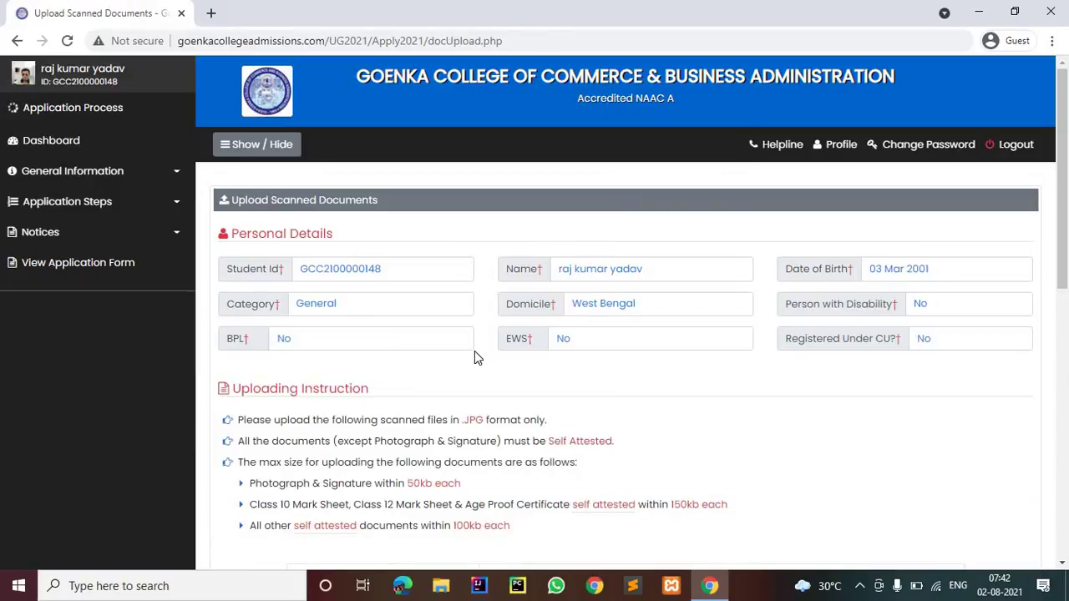
pyautogui.scroll(-5, 474, 355)
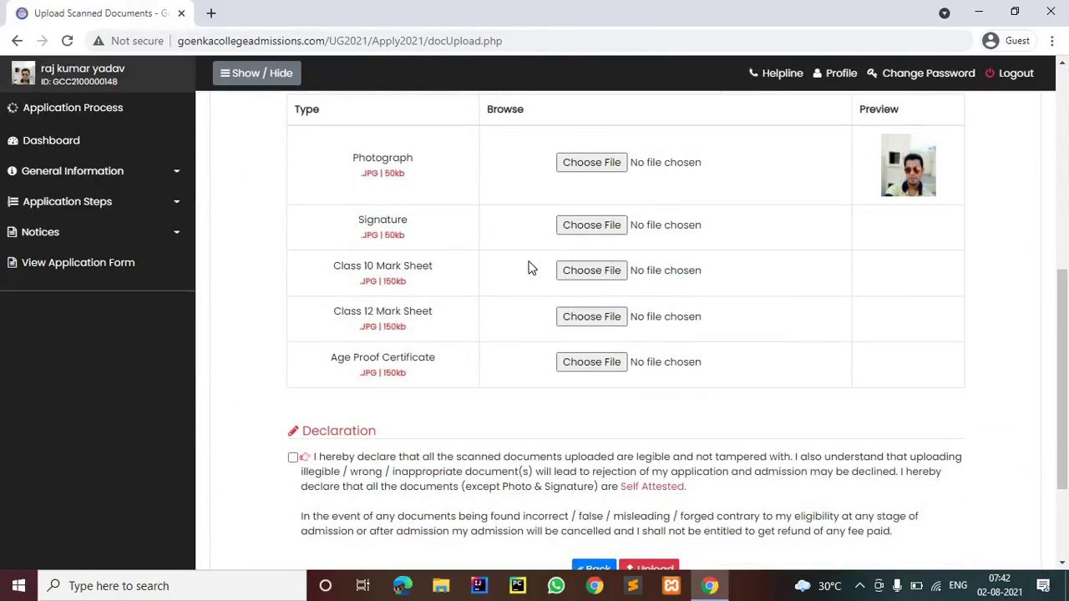
pyautogui.click(528, 267)
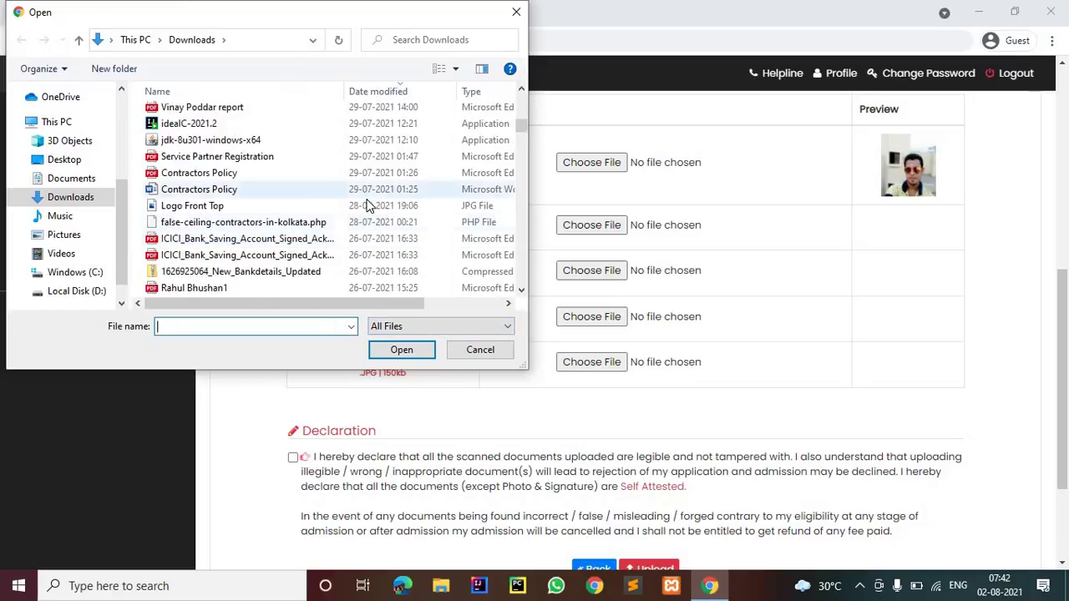
pyautogui.click(372, 206)
pyautogui.click(401, 351)
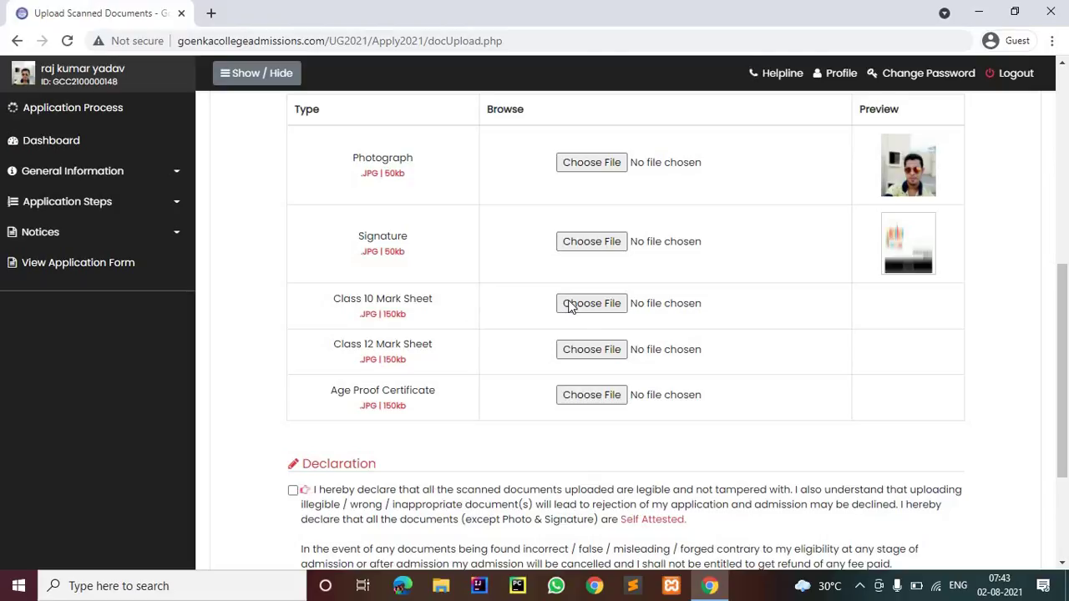
# Attach download (1) as both the Class 10 and Class 12 mark sheets
pyautogui.click(571, 306)
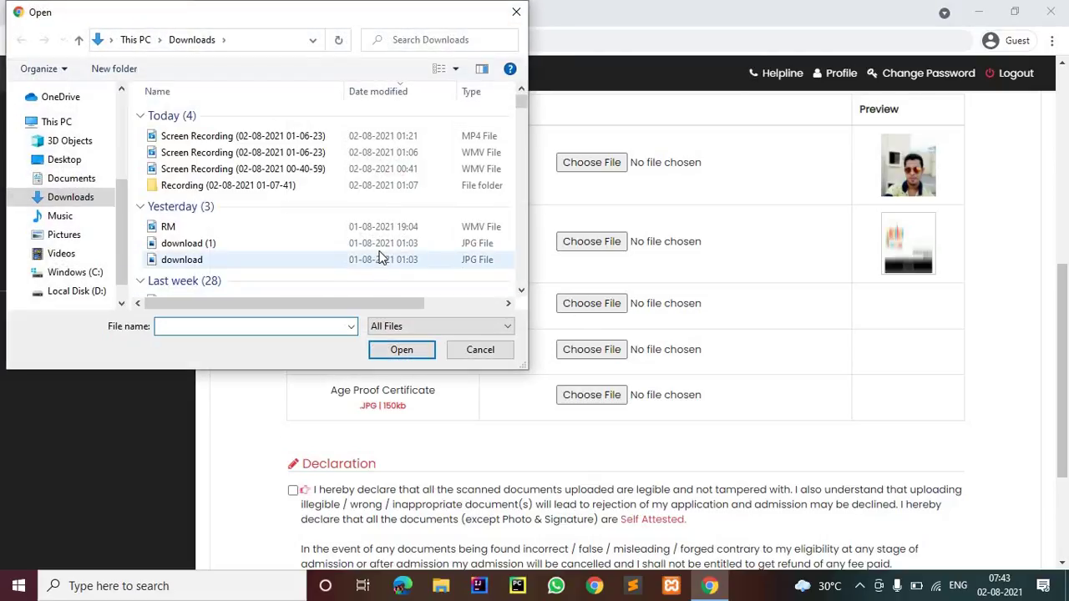
pyautogui.click(380, 243)
pyautogui.click(400, 349)
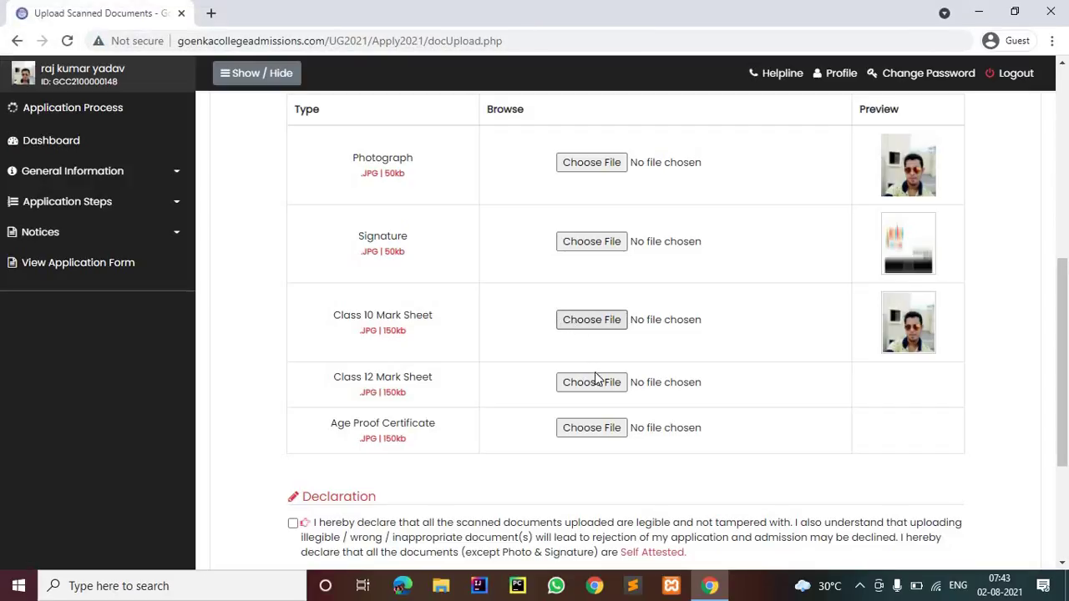
pyautogui.click(597, 384)
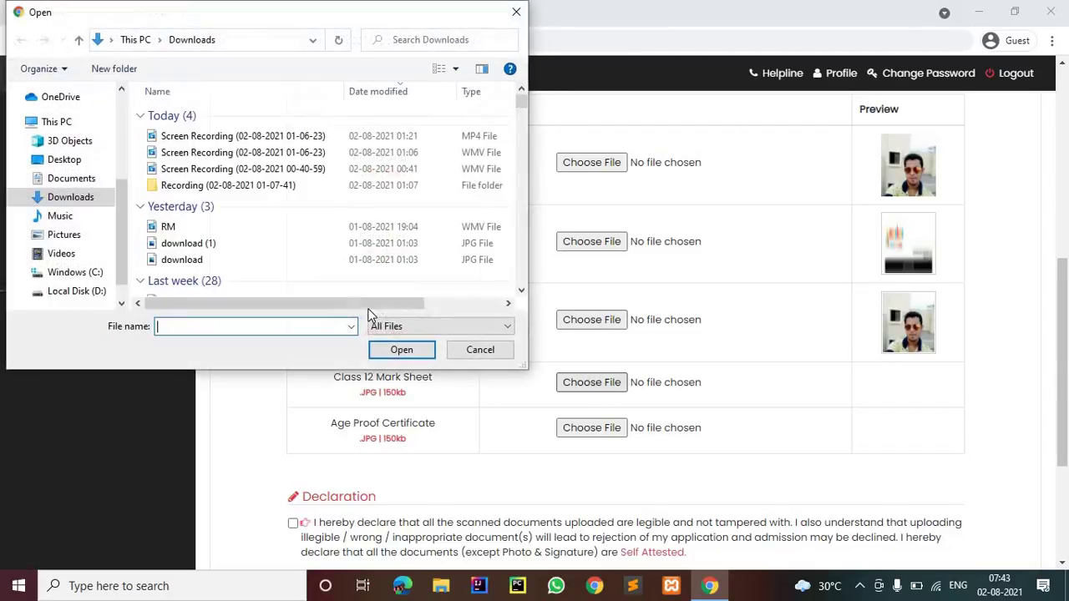
pyautogui.scroll(-1, 302, 199)
pyautogui.click(299, 197)
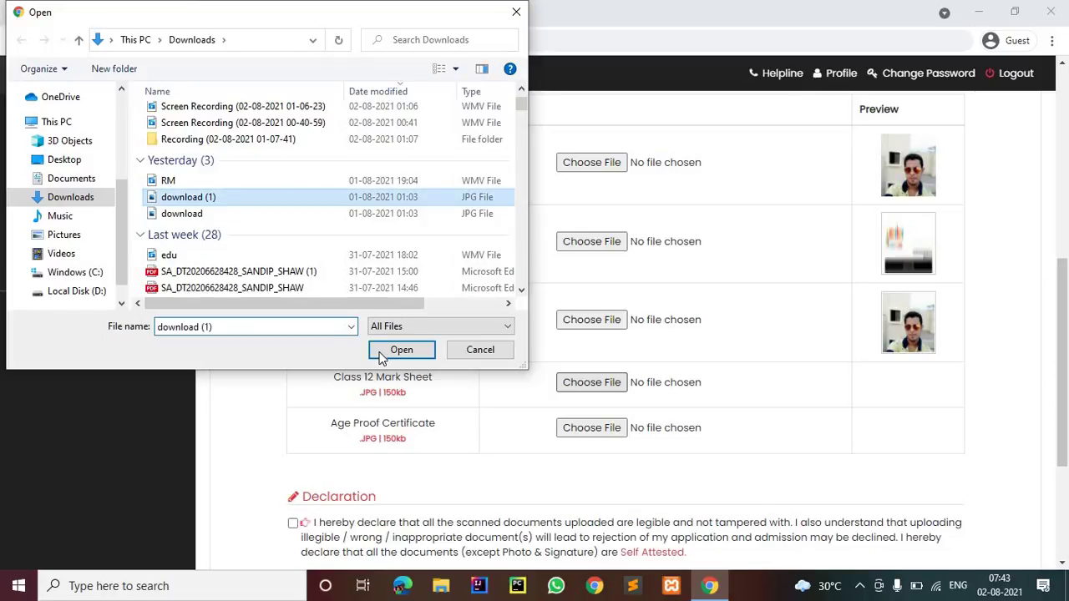
pyautogui.press('Return')
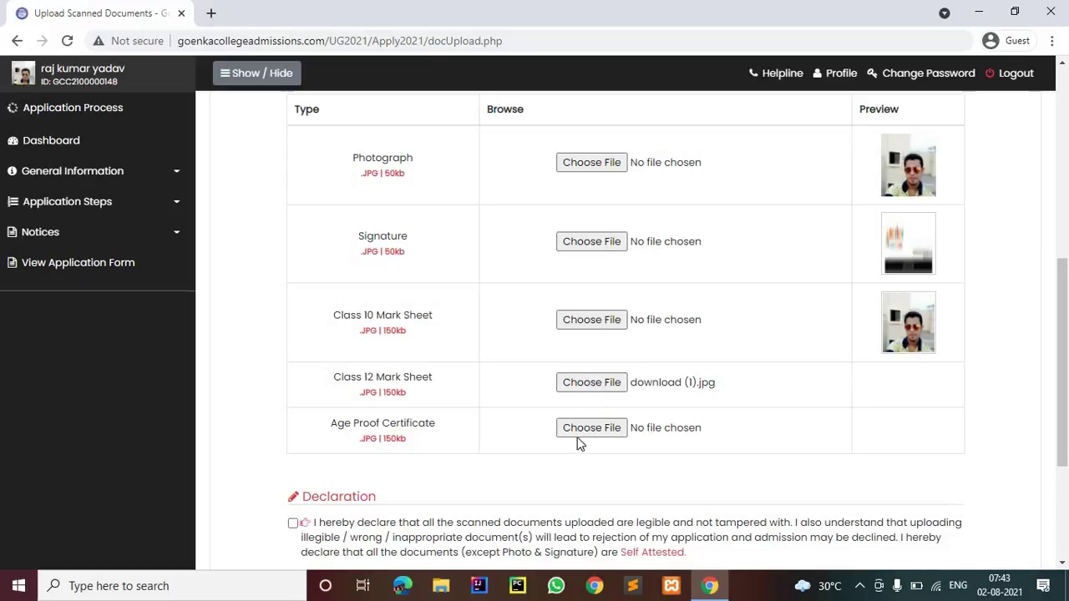
pyautogui.scroll(-1, 564, 373)
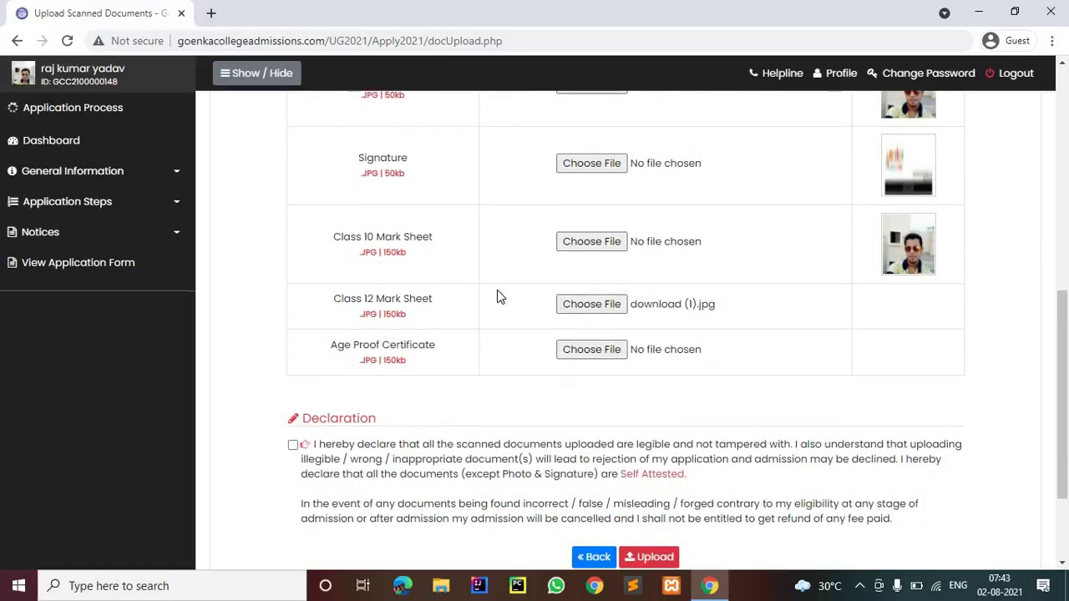
# Attach the 'download' image as the Class 12 mark sheet
pyautogui.click(591, 350)
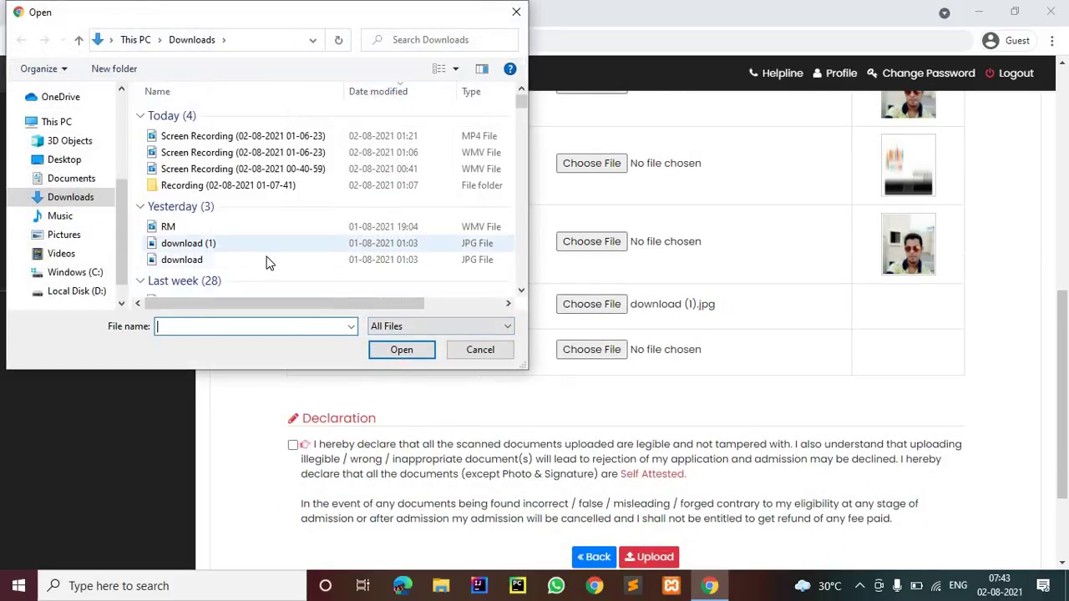
pyautogui.click(267, 260)
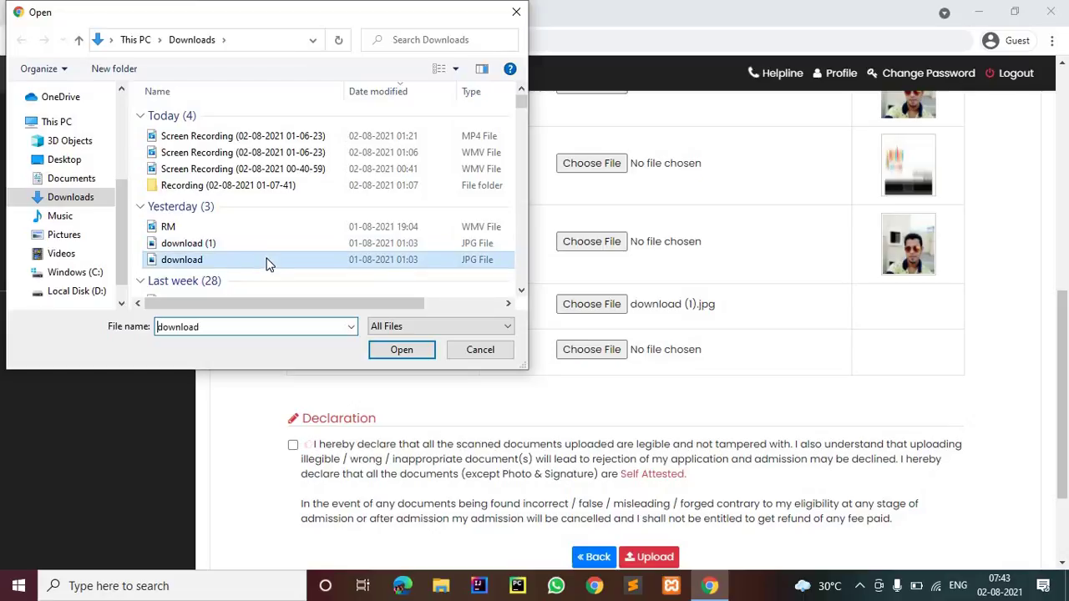
pyautogui.click(402, 349)
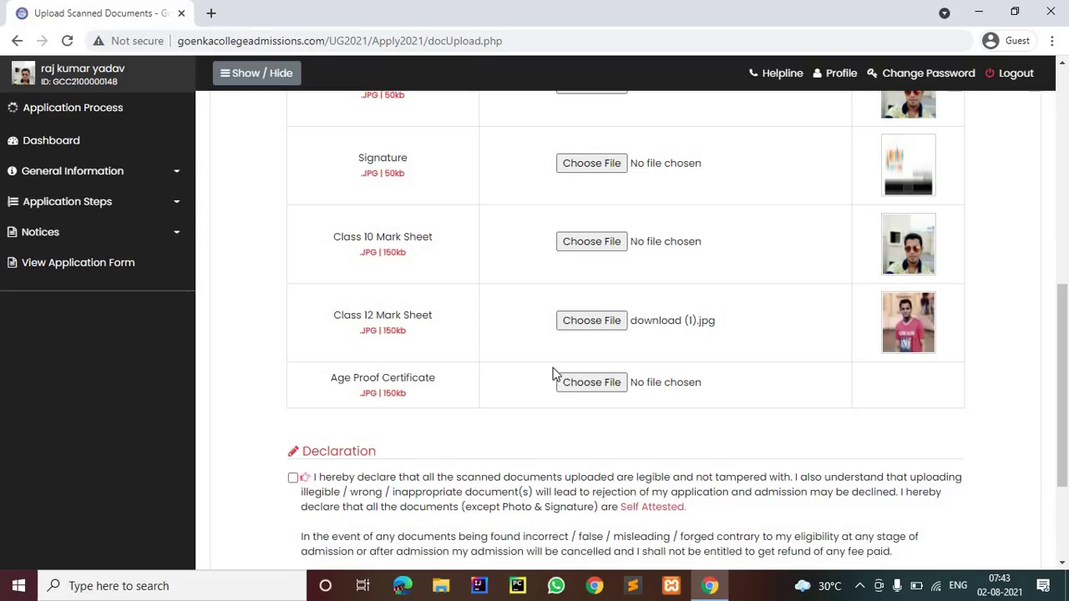
# Attach the Form 2 B image as the age proof certificate
pyautogui.click(561, 376)
pyautogui.scroll(-4, 299, 228)
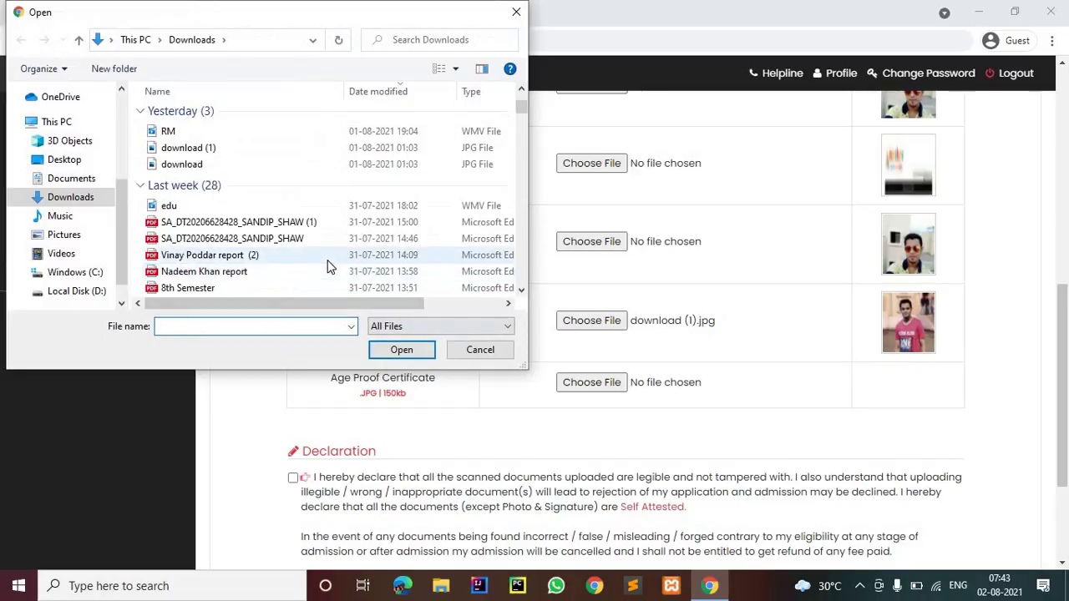
pyautogui.scroll(-10, 299, 232)
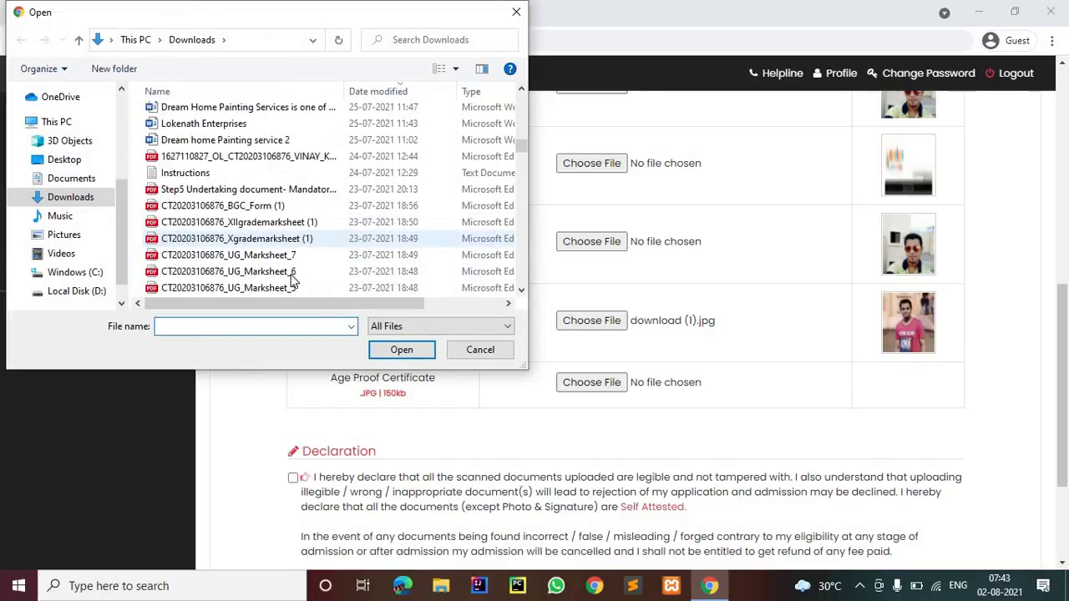
pyautogui.scroll(-5, 293, 281)
pyautogui.scroll(-5, 292, 281)
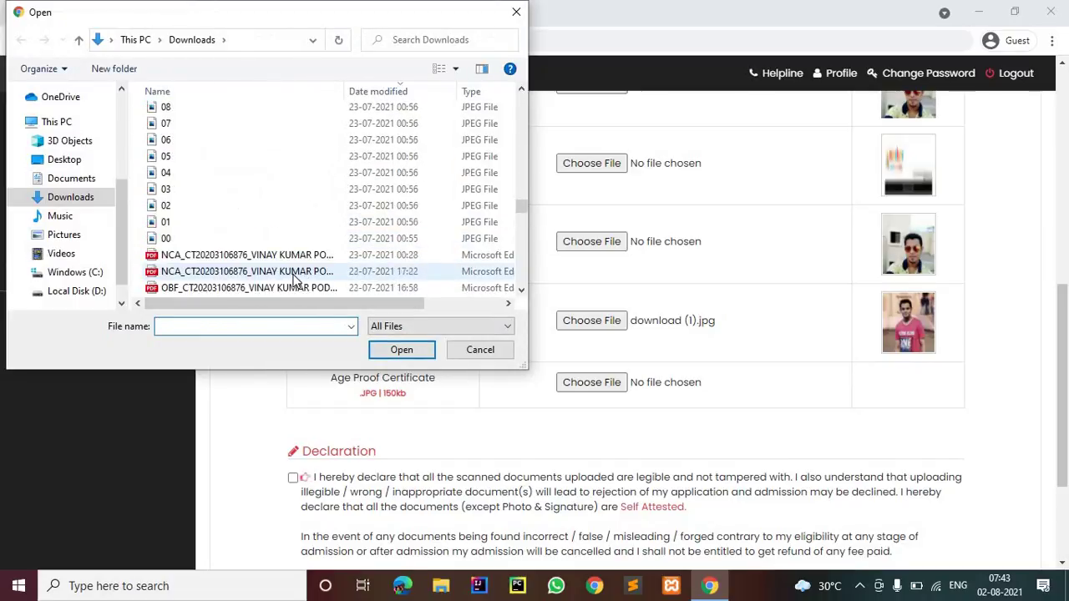
pyautogui.scroll(-10, 284, 242)
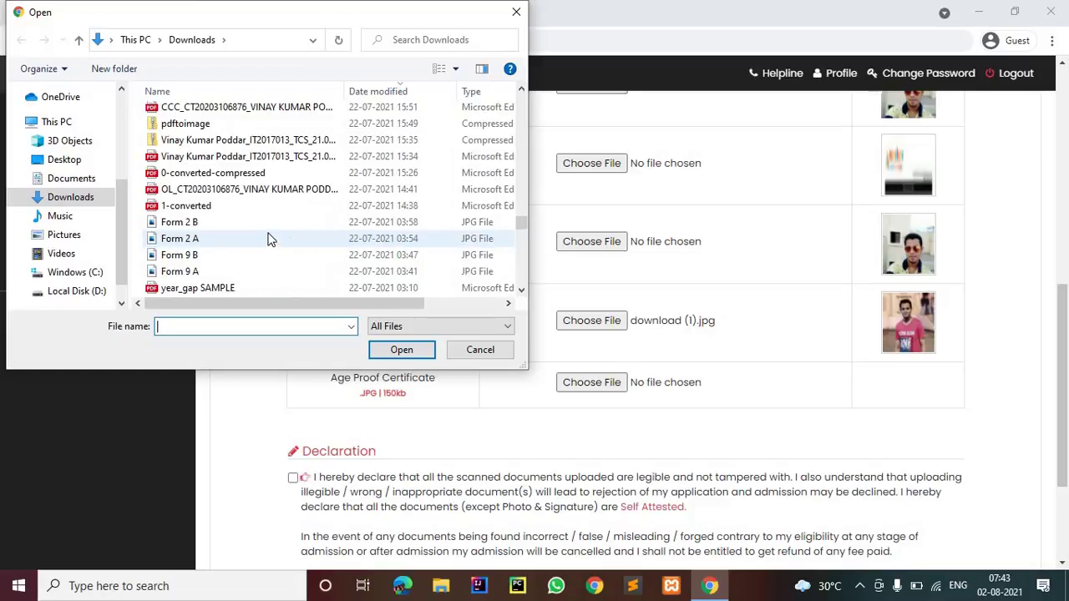
pyautogui.click(265, 222)
pyautogui.click(404, 349)
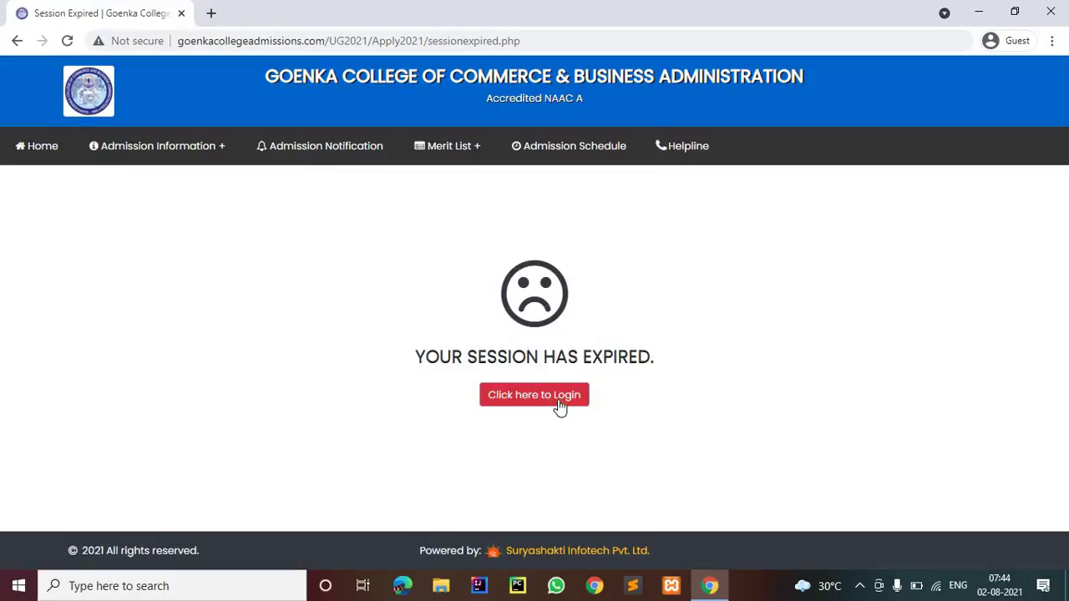
pyautogui.click(560, 408)
pyautogui.click(745, 239)
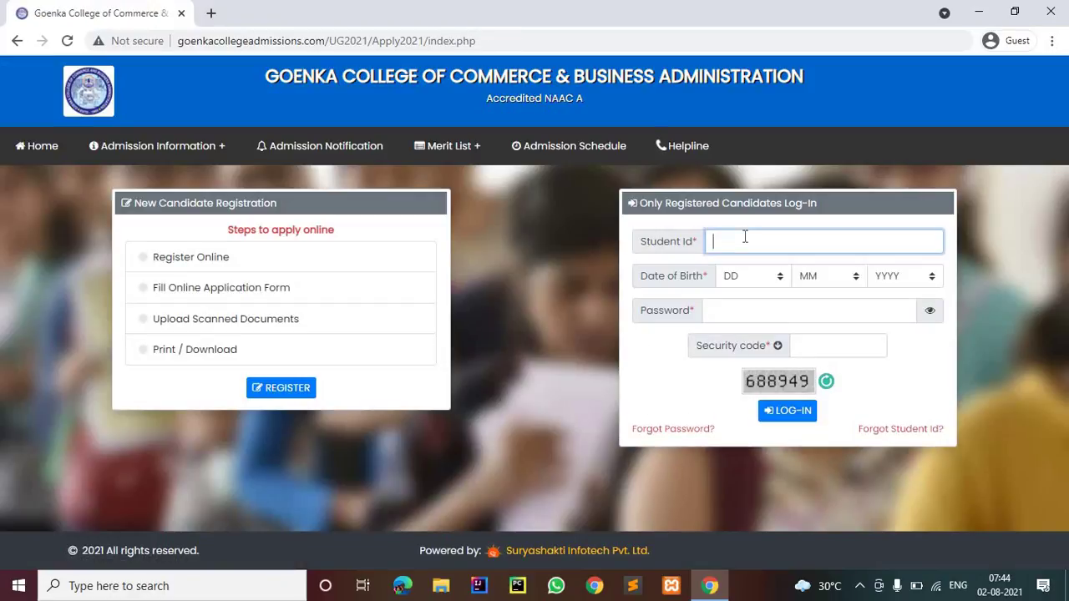
pyautogui.hotkey('ctrl', 'v')
pyautogui.click(742, 280)
pyautogui.click(734, 348)
pyautogui.click(808, 284)
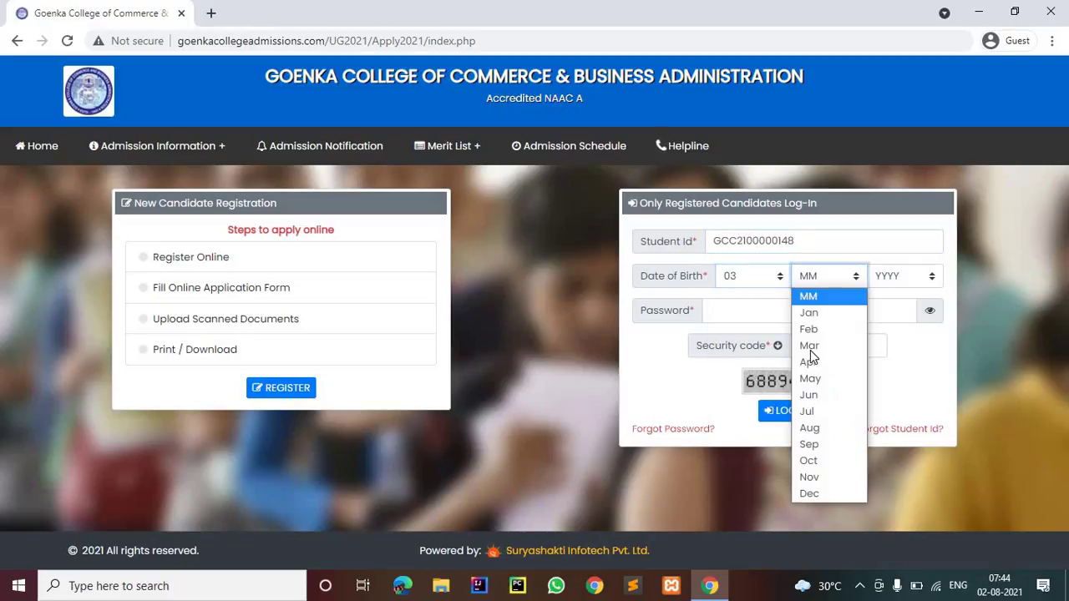
pyautogui.click(810, 349)
pyautogui.click(892, 276)
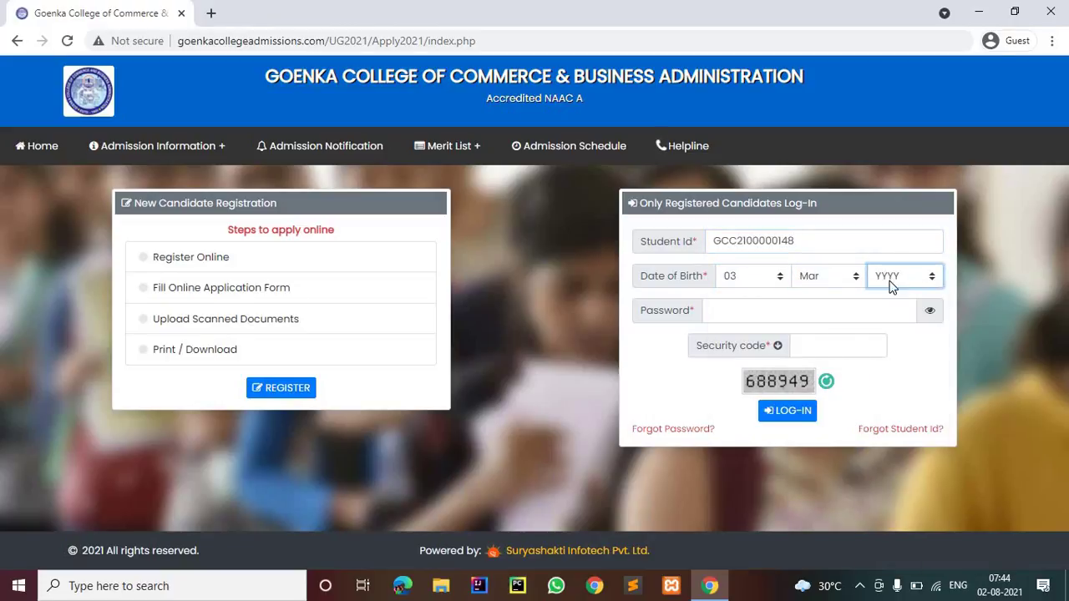
pyautogui.click(893, 284)
pyautogui.scroll(-5, 895, 339)
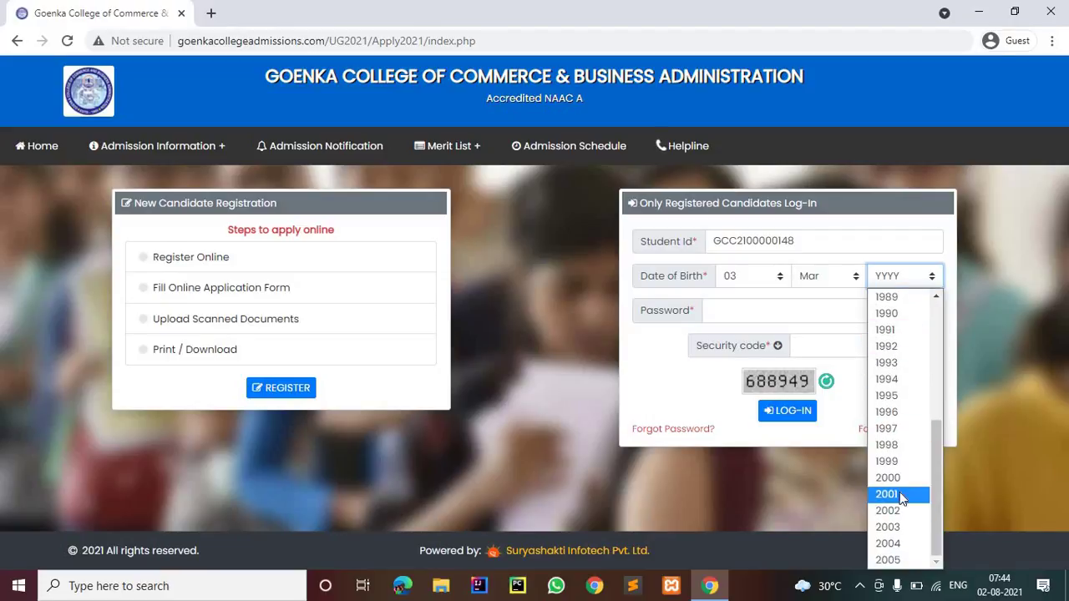
pyautogui.click(888, 495)
# Enter the password and security code, then log in to the candidate dashboard
pyautogui.click(793, 317)
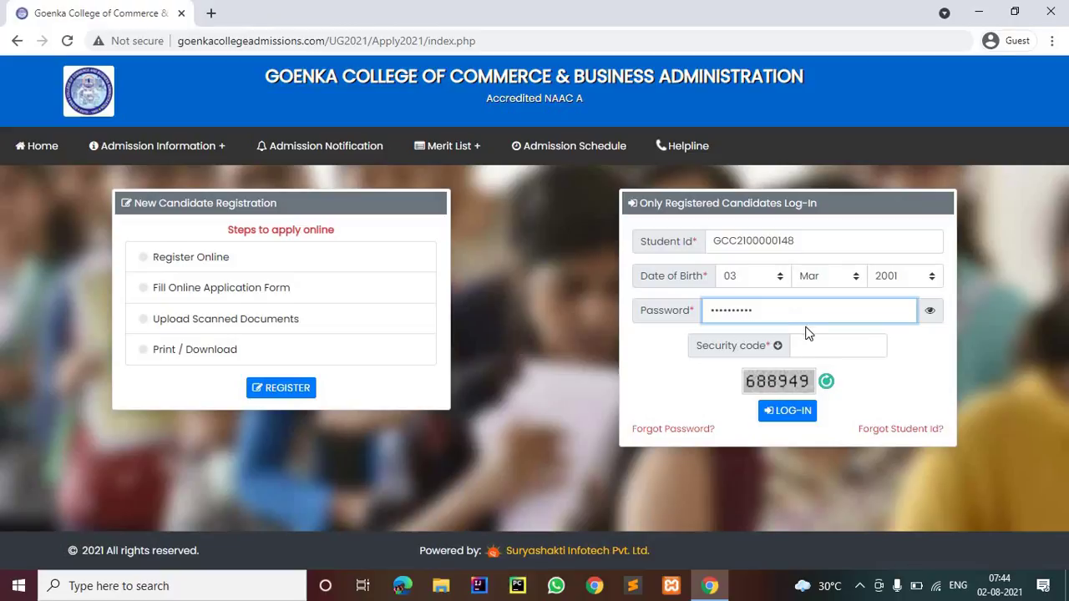
pyautogui.click(815, 343)
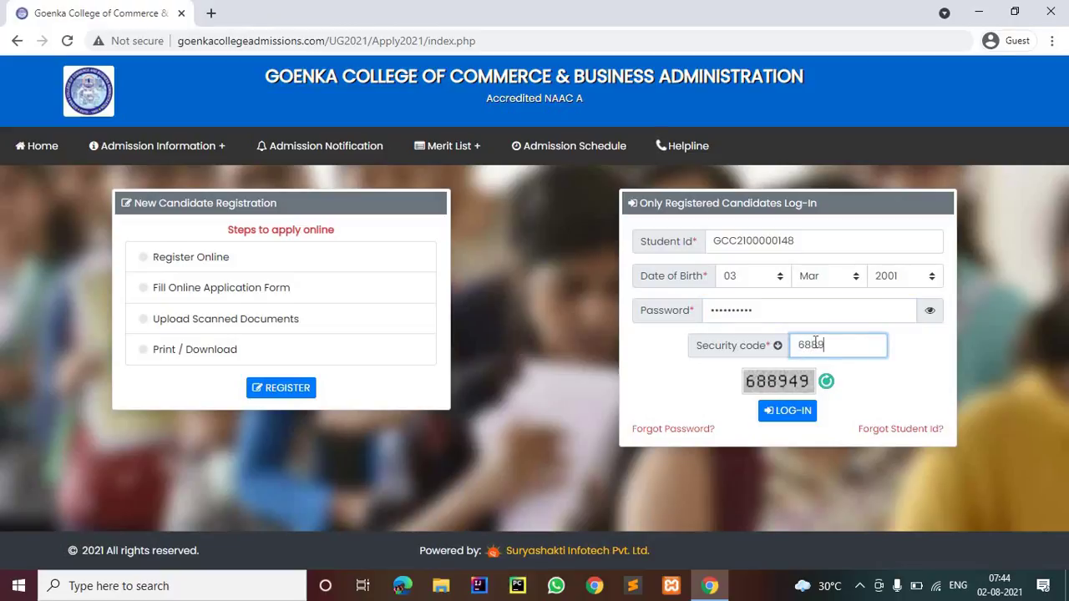
pyautogui.write('688949')
pyautogui.click(804, 412)
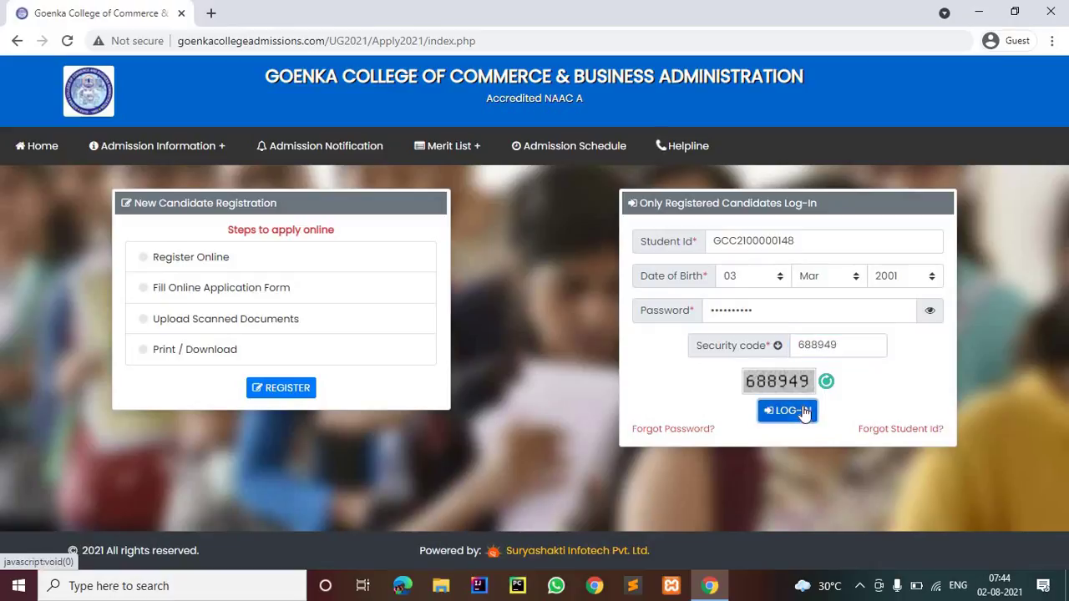
pyautogui.scroll(-2, 449, 368)
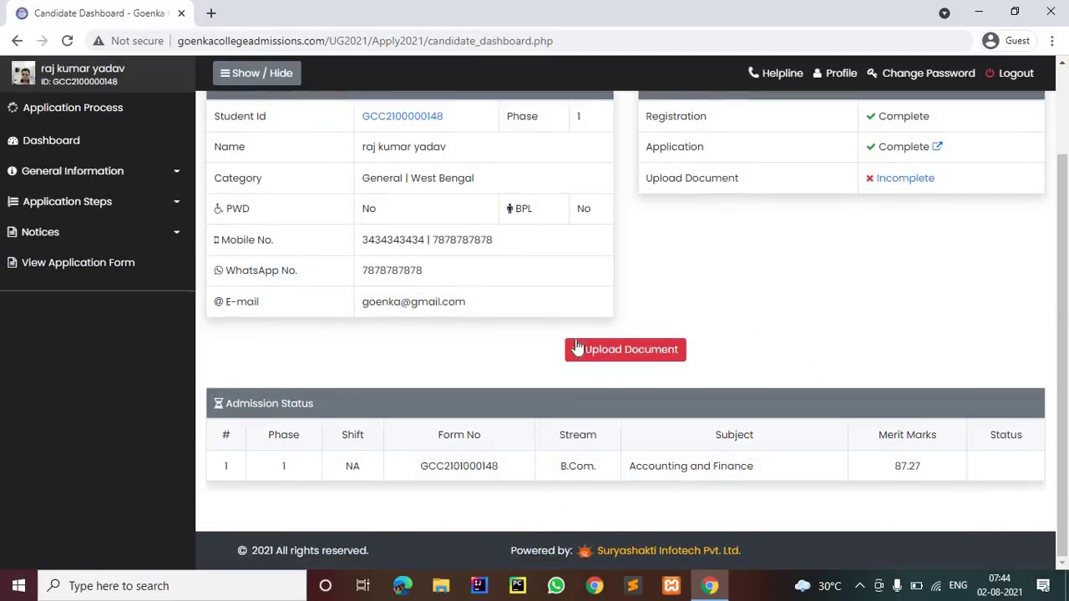
# Open the document upload page and attach Logo Front Top as the age proof certificate
pyautogui.click(577, 347)
pyautogui.scroll(-4, 598, 344)
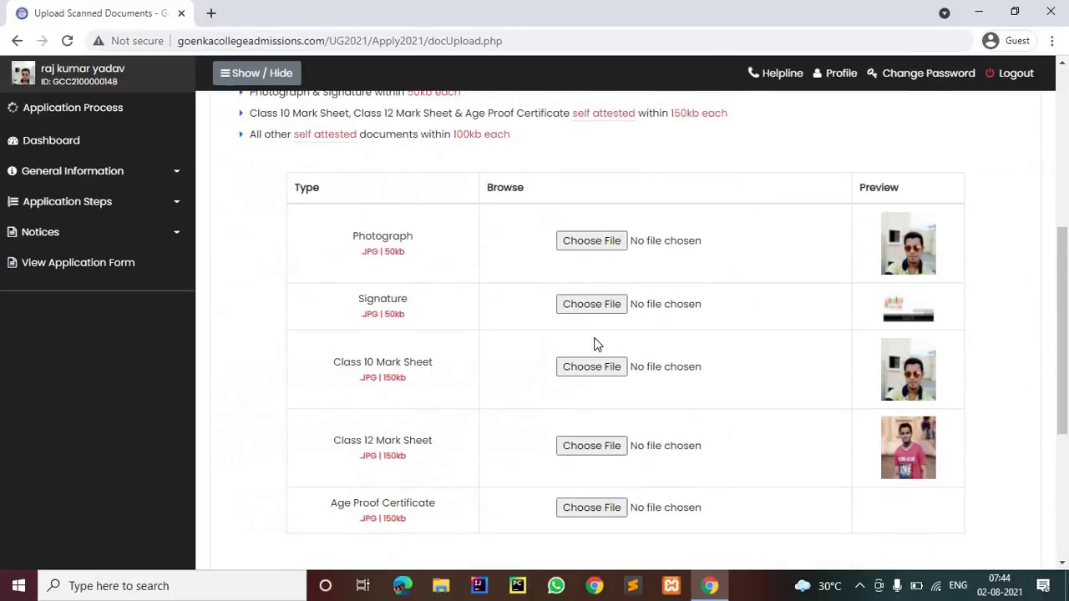
pyautogui.scroll(-3, 597, 345)
pyautogui.click(622, 274)
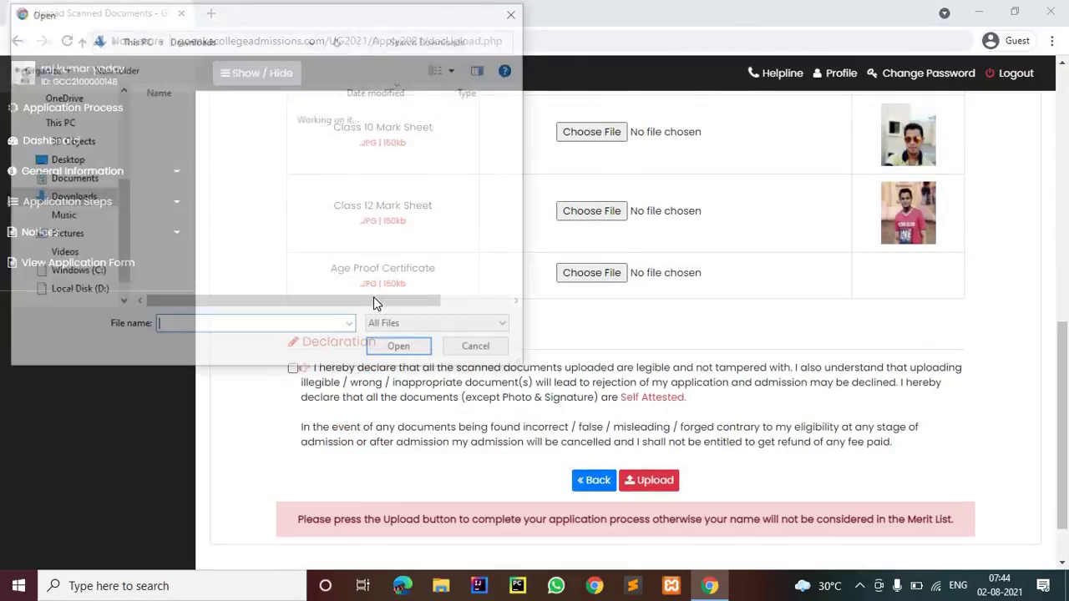
pyautogui.scroll(-10, 383, 271)
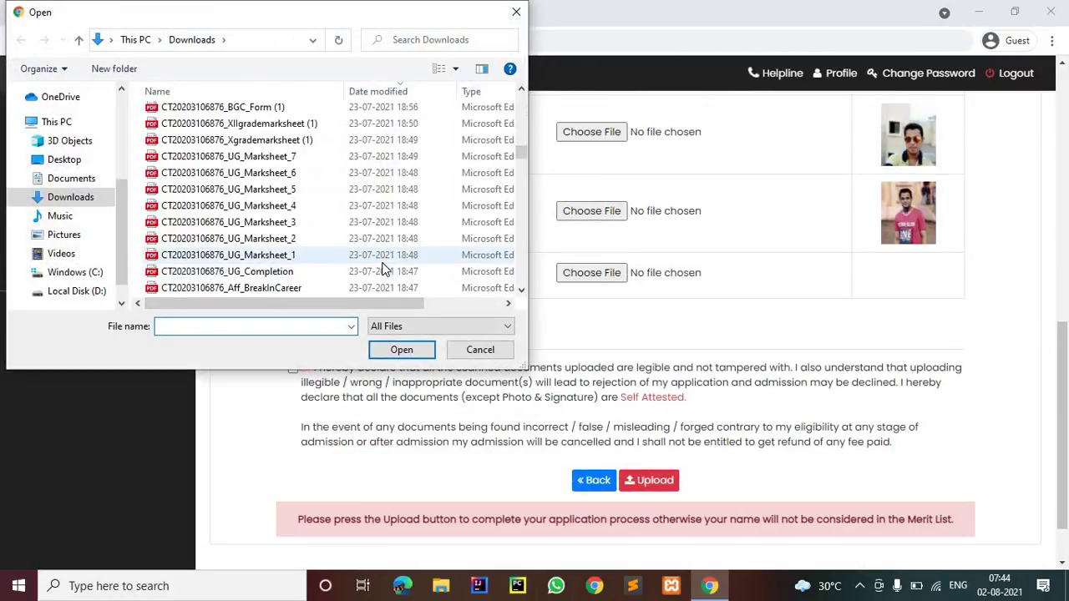
pyautogui.scroll(-10, 382, 270)
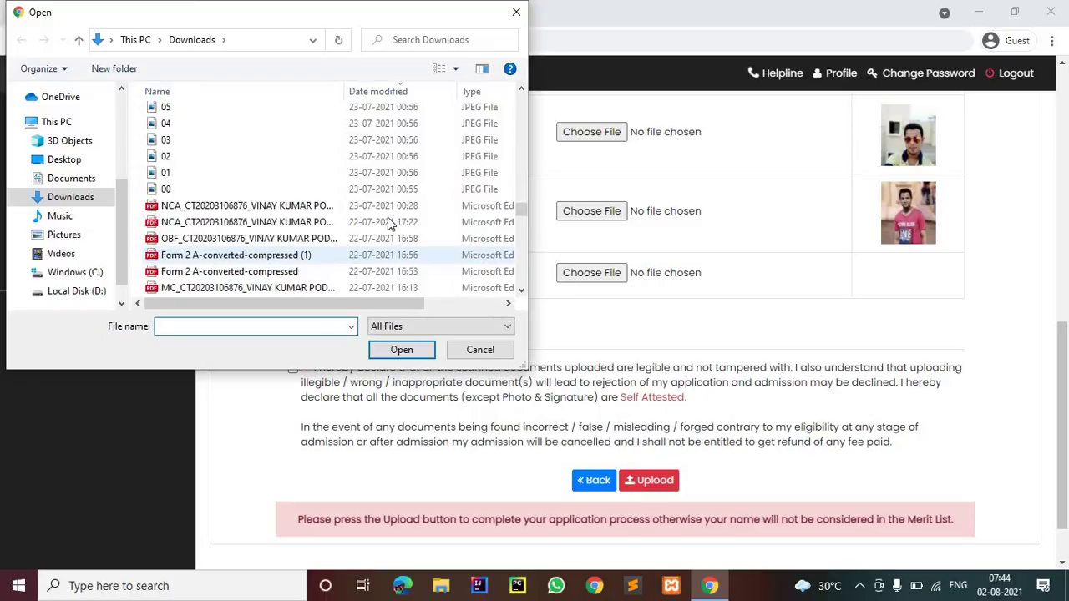
pyautogui.scroll(-6, 388, 220)
pyautogui.scroll(-1, 387, 222)
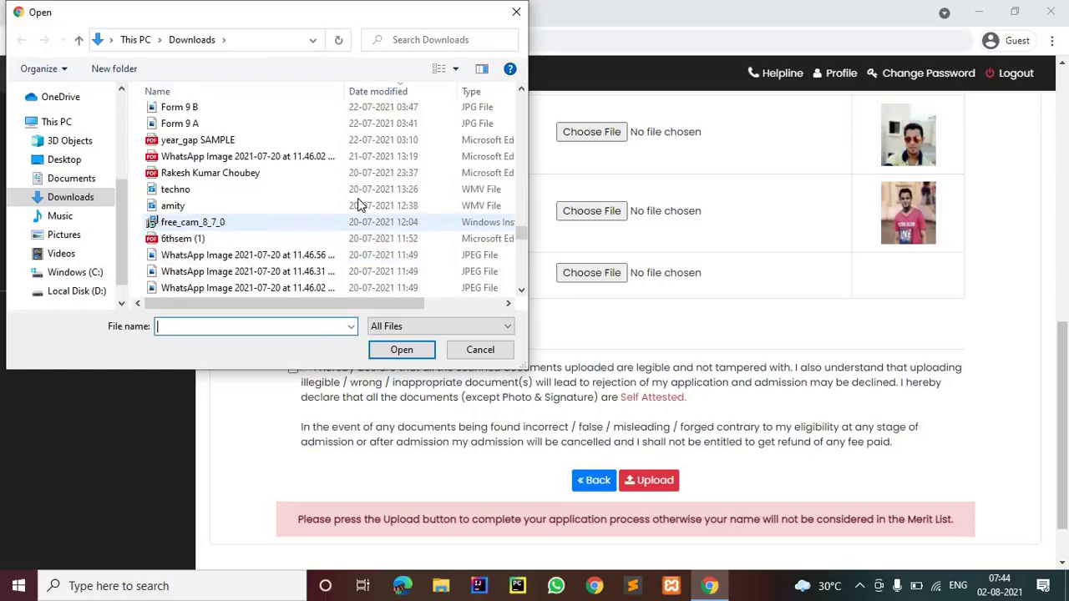
pyautogui.scroll(-3, 352, 202)
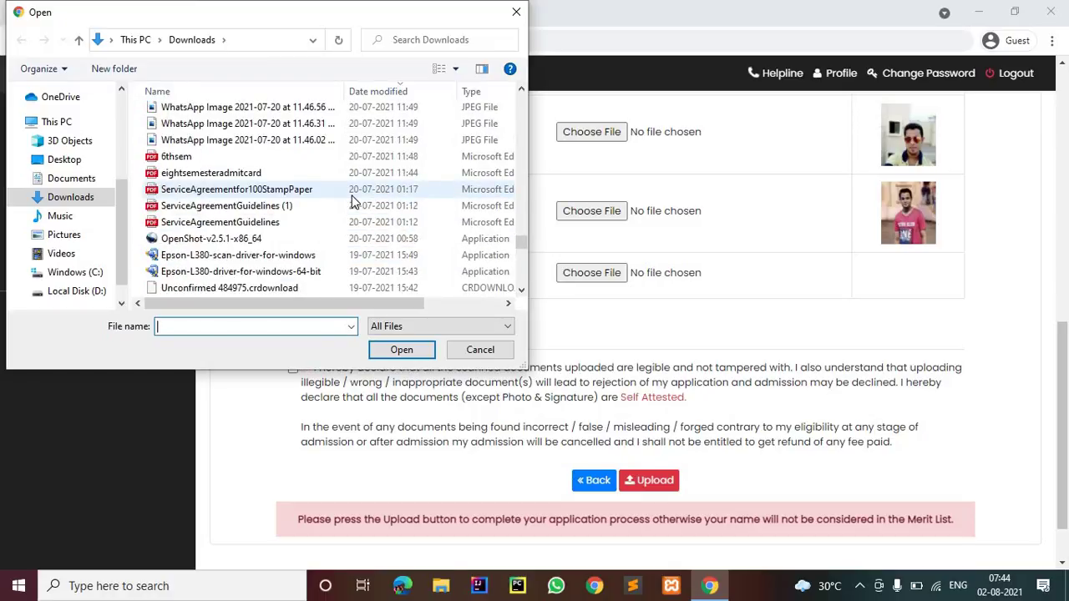
pyautogui.scroll(-10, 353, 203)
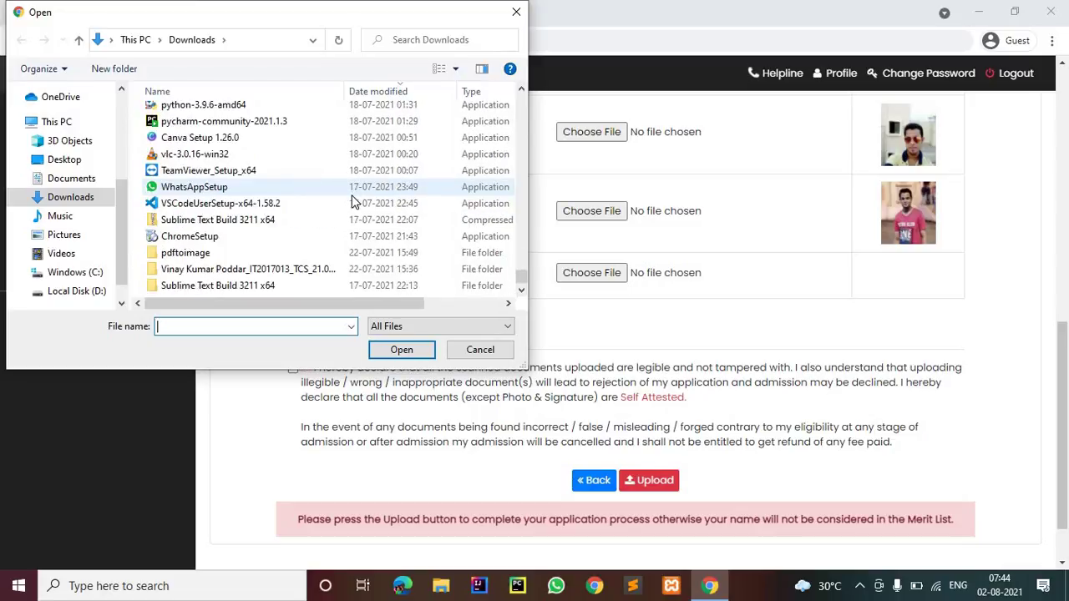
pyautogui.scroll(12, 353, 202)
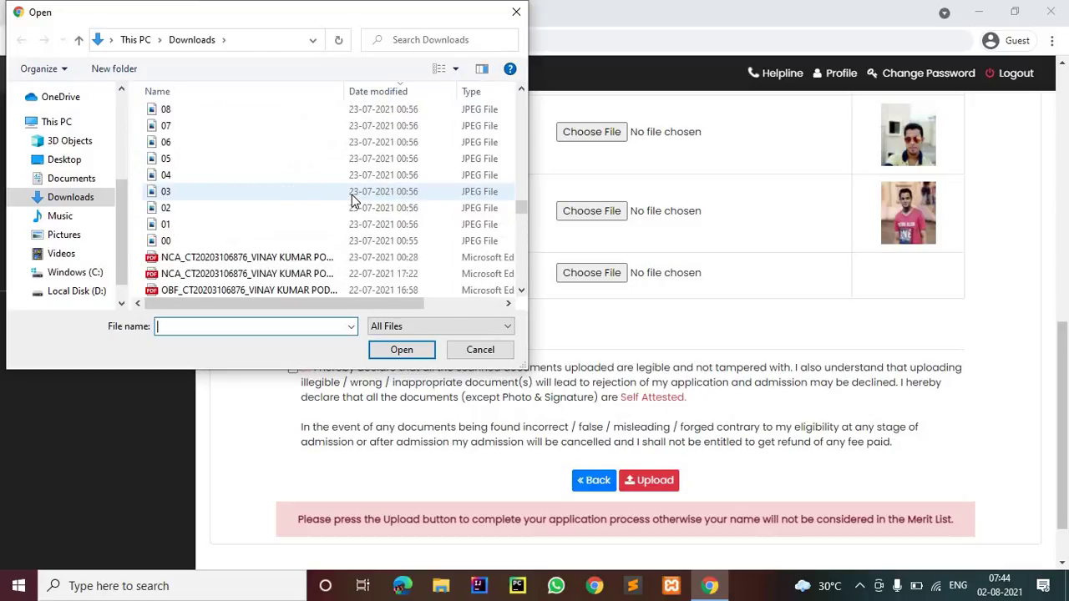
pyautogui.scroll(15, 353, 202)
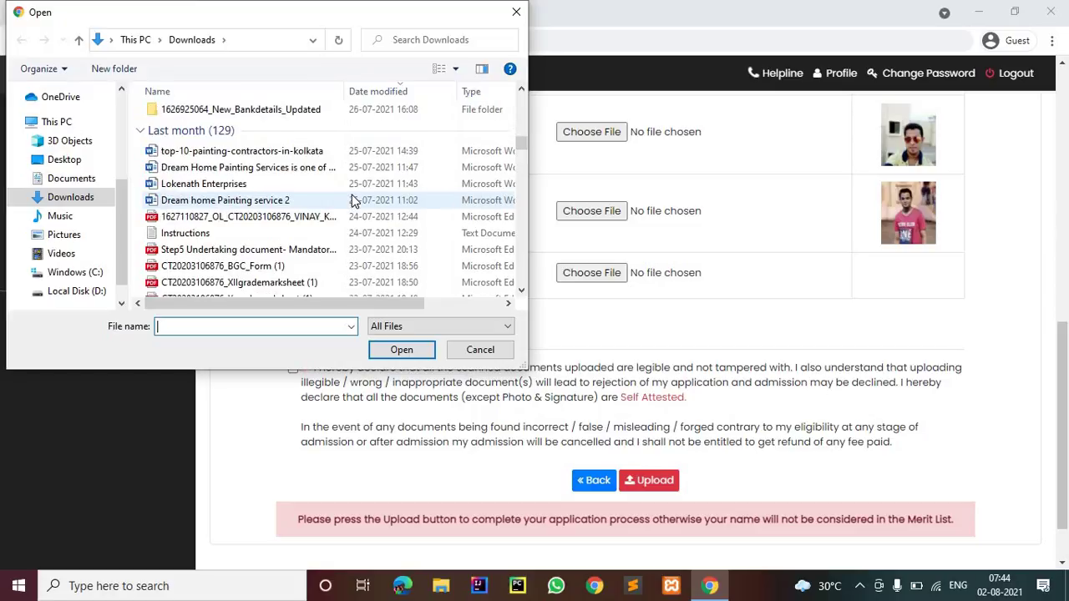
pyautogui.scroll(1, 352, 202)
pyautogui.click(334, 209)
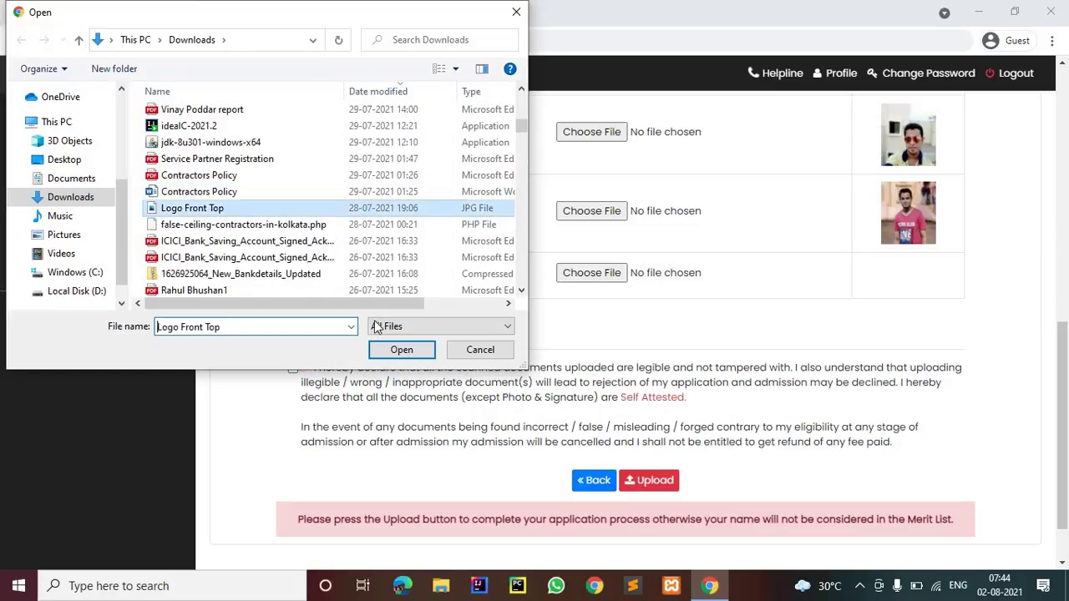
pyautogui.click(387, 353)
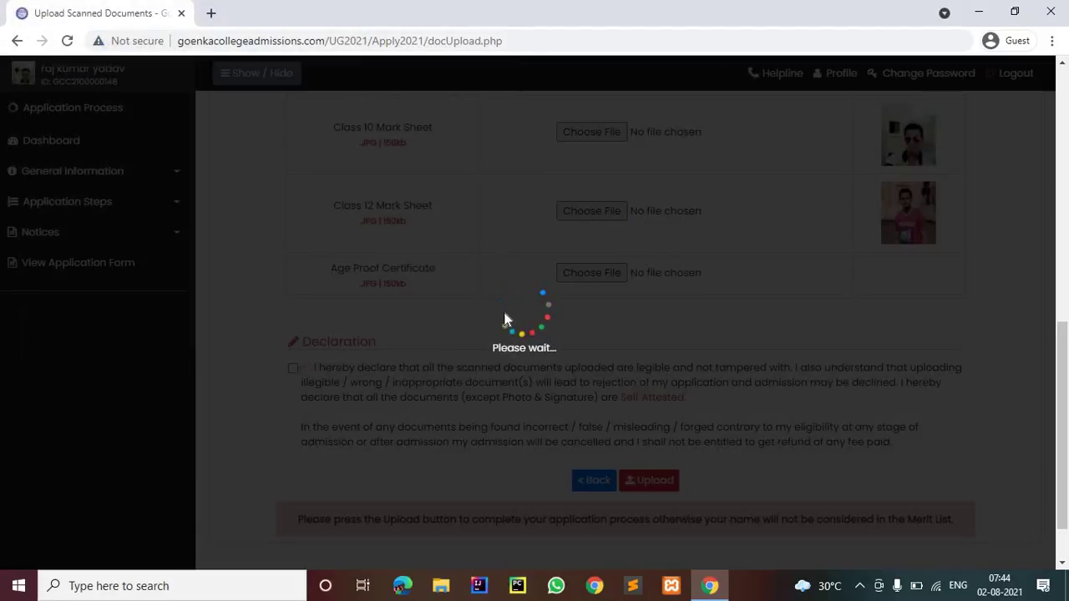
# Accept the document declaration and submit all the scanned documents
pyautogui.scroll(-2, 293, 302)
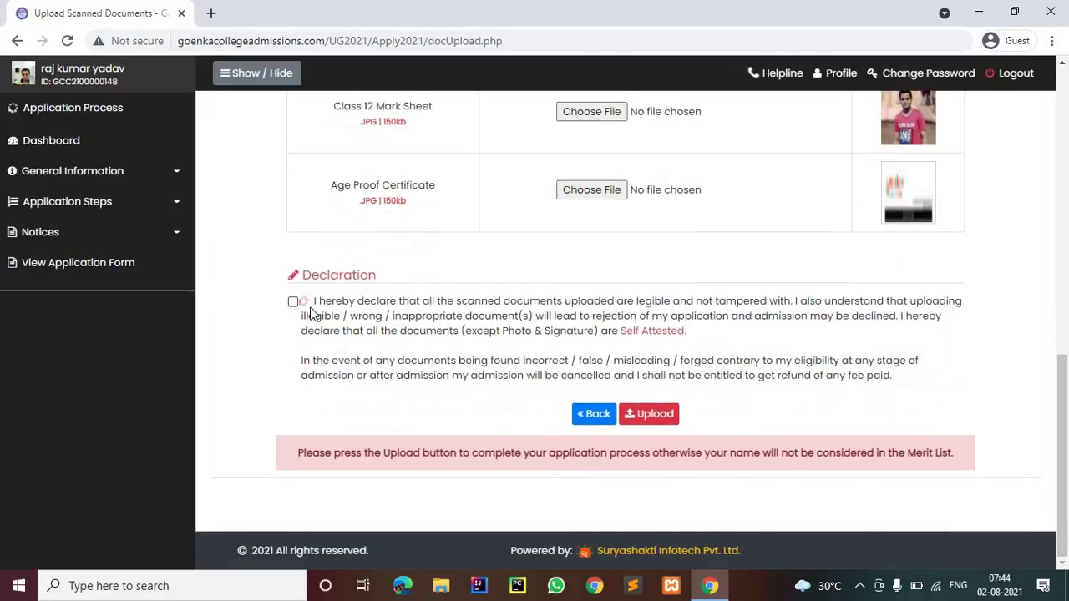
pyautogui.click(293, 301)
pyautogui.click(641, 415)
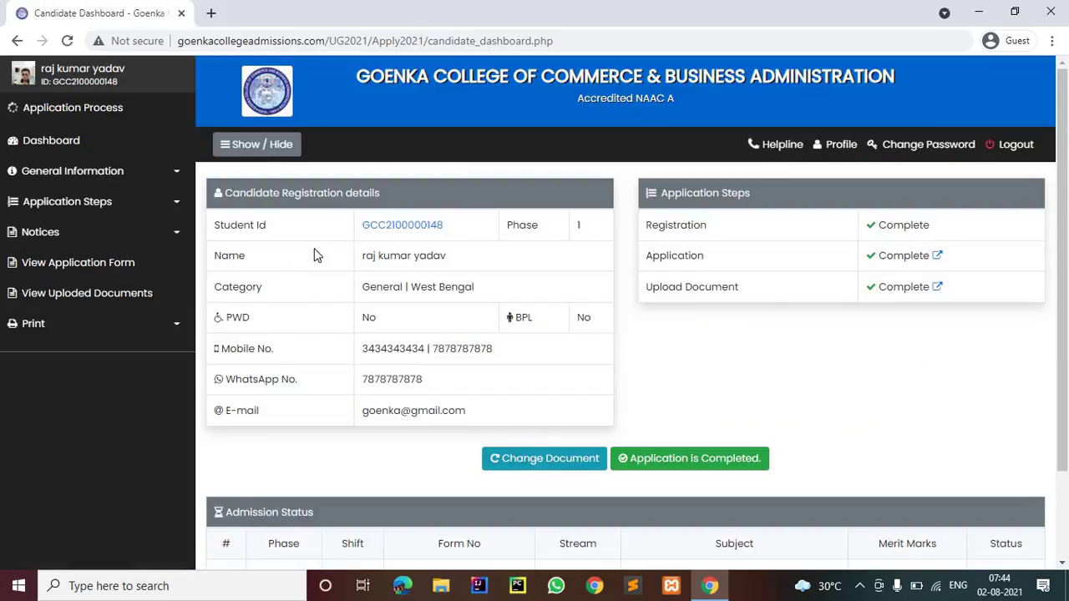
# View the uploaded documents, then go back two pages to the form-resubmission warning
pyautogui.scroll(-2, 326, 255)
pyautogui.scroll(2, 329, 242)
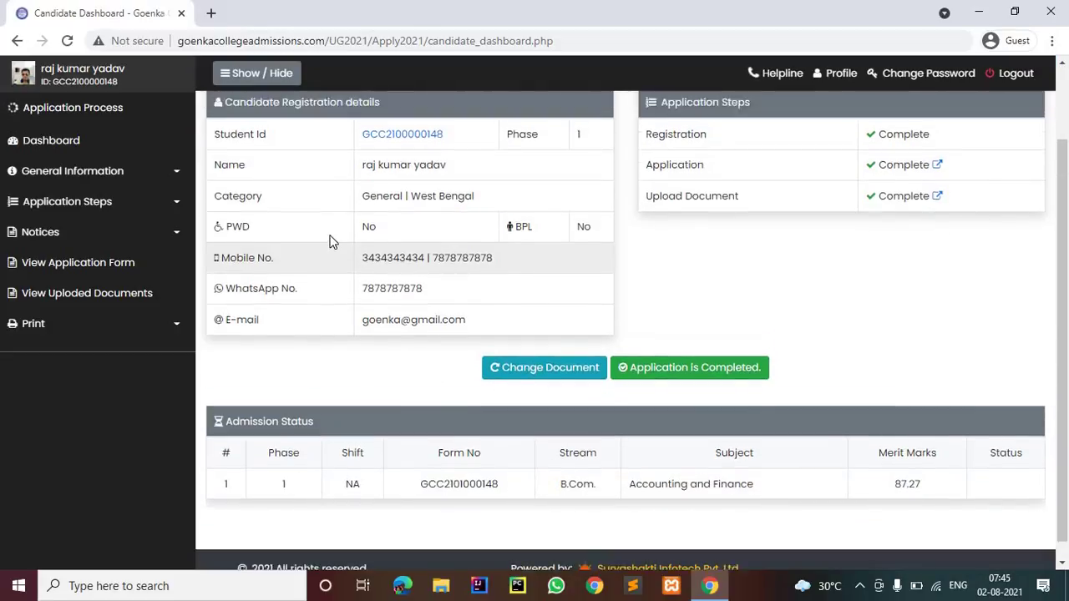
pyautogui.scroll(-2, 329, 241)
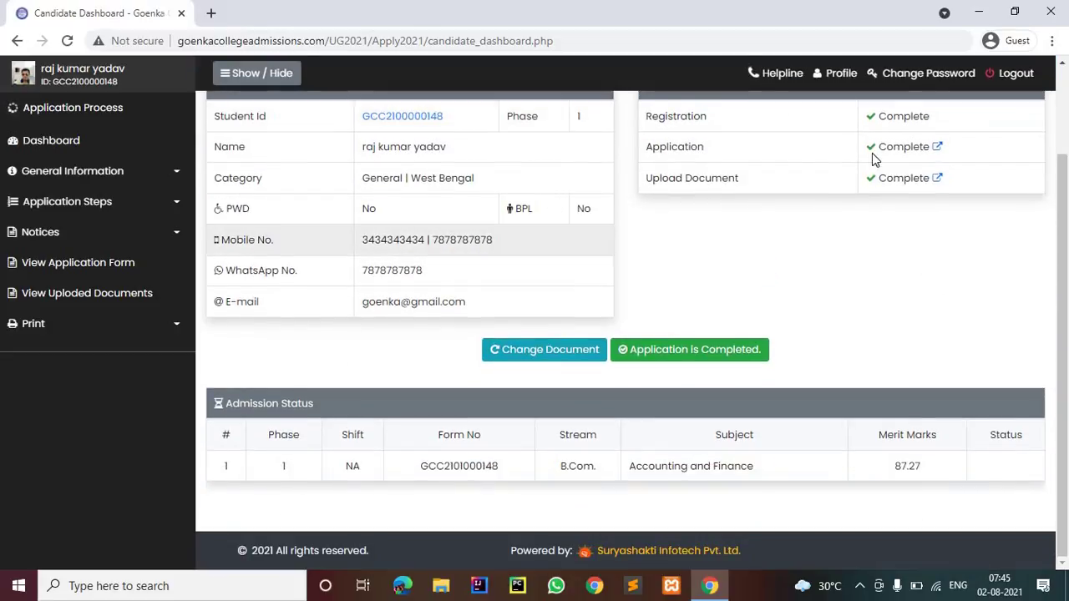
pyautogui.click(936, 180)
pyautogui.scroll(-2, 487, 276)
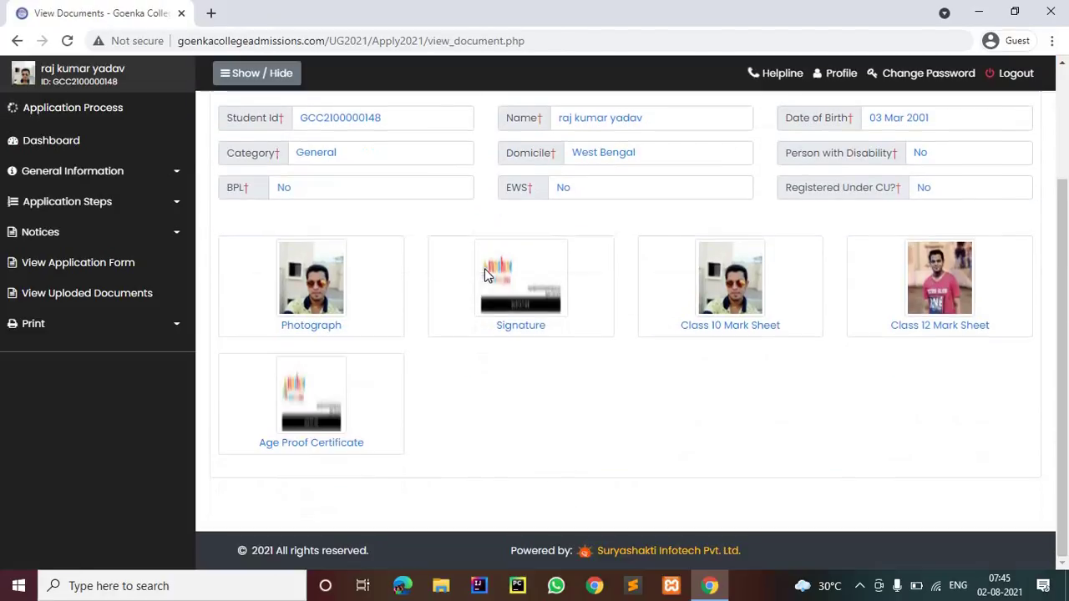
pyautogui.scroll(2, 299, 208)
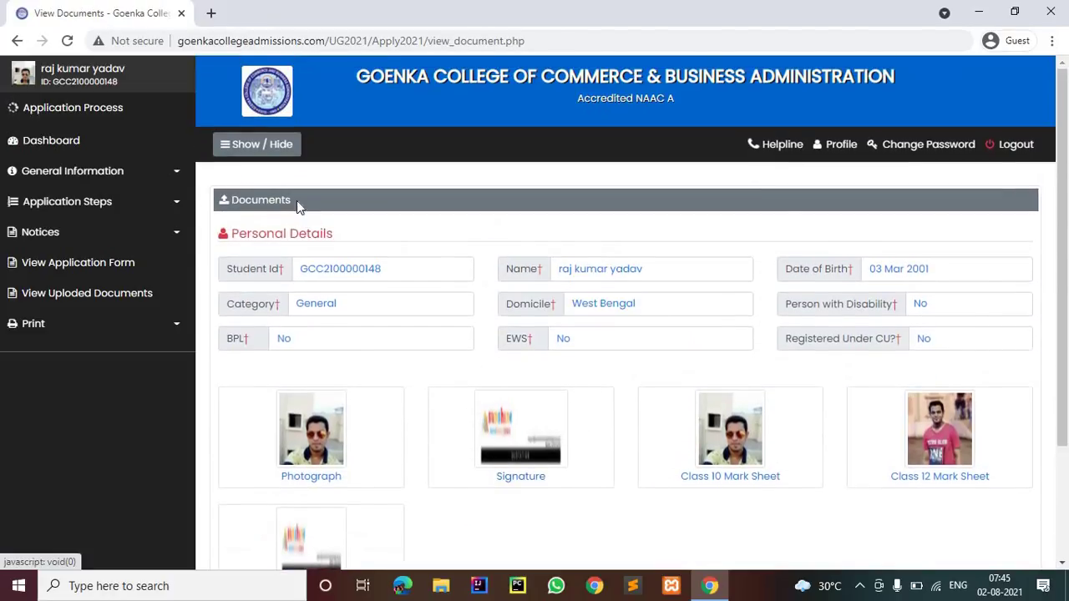
pyautogui.click(15, 41)
pyautogui.click(15, 41)
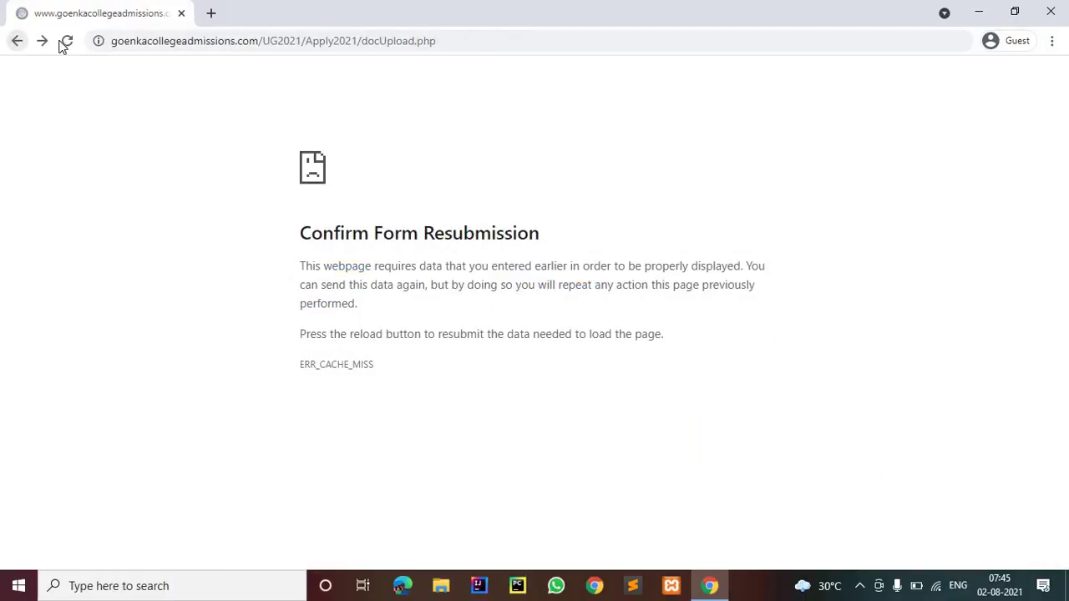
pyautogui.click(43, 42)
pyautogui.click(43, 42)
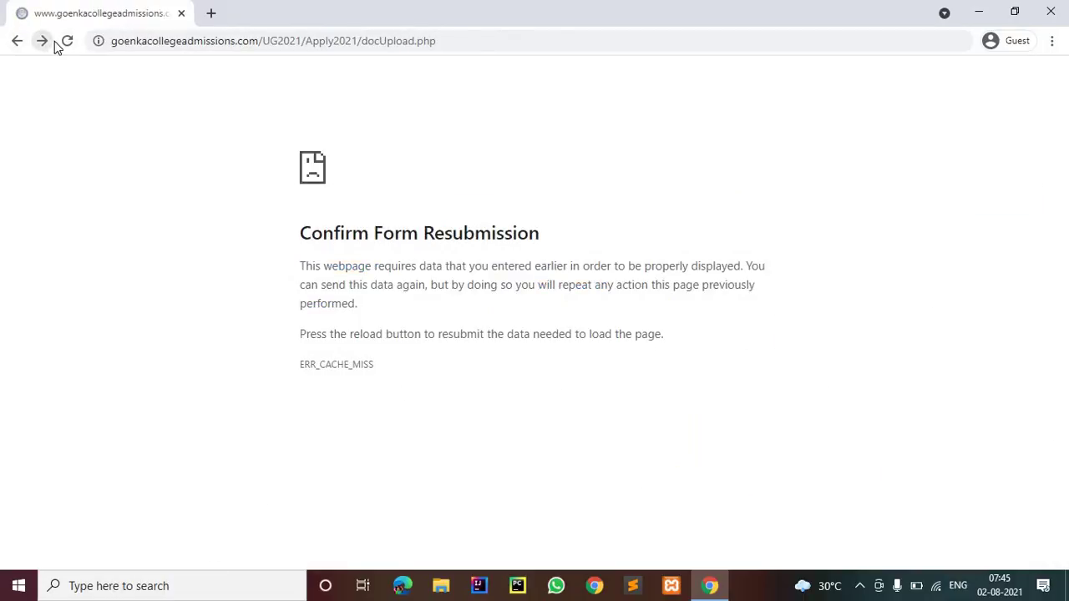
pyautogui.click(70, 45)
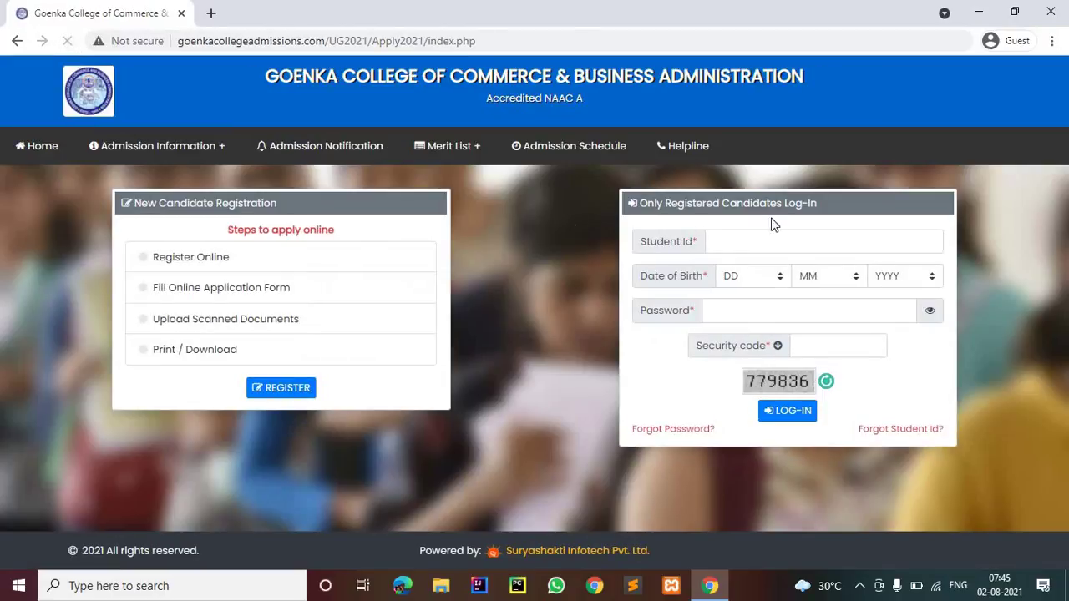
pyautogui.click(847, 235)
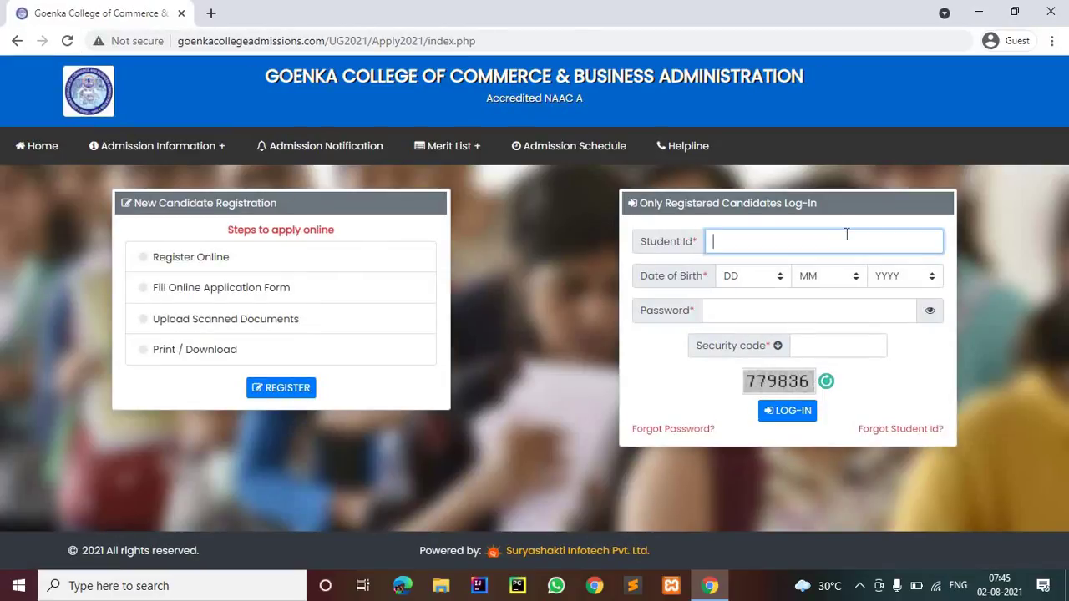
pyautogui.hotkey('ctrl', 'v')
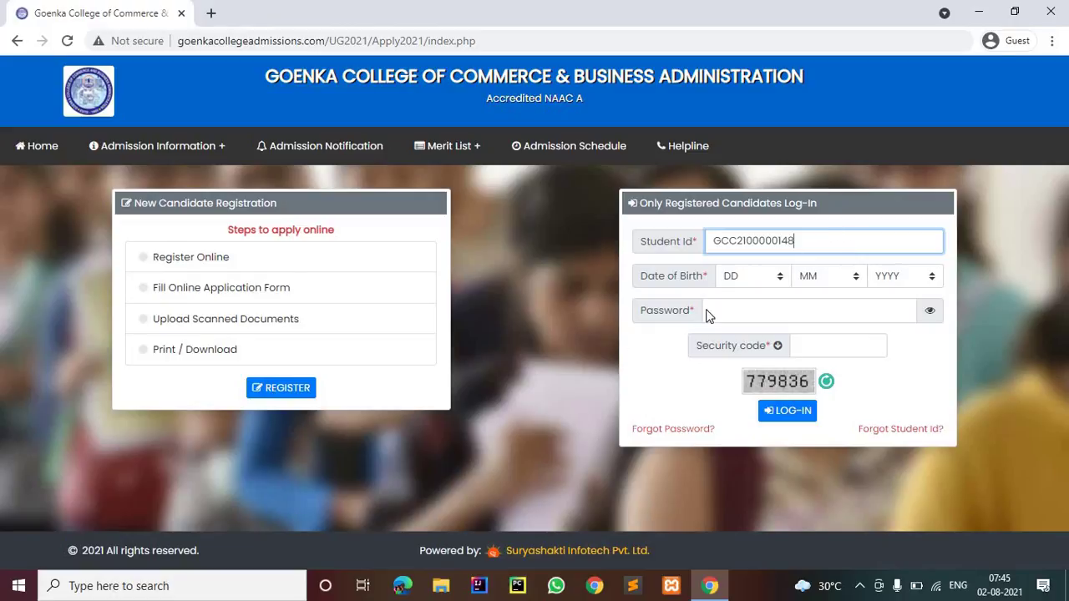
pyautogui.click(785, 280)
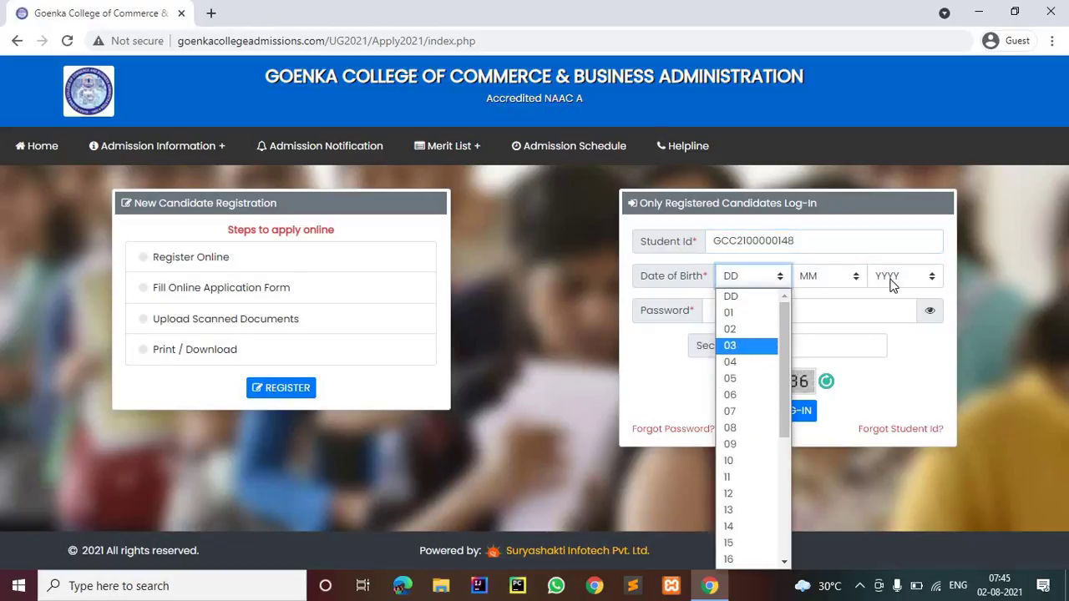
pyautogui.click(855, 279)
pyautogui.click(854, 279)
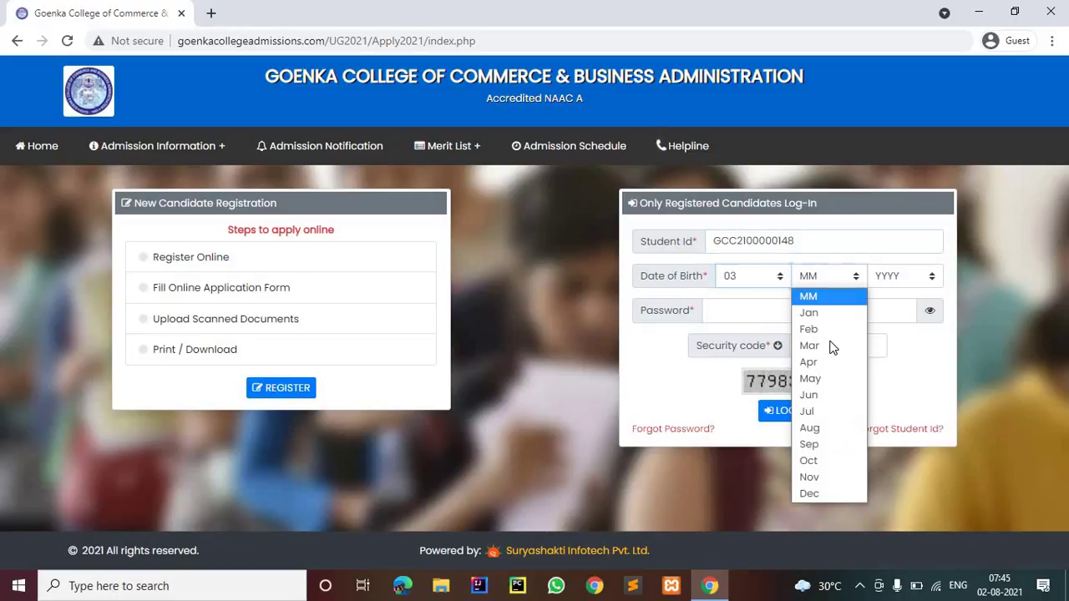
pyautogui.click(916, 284)
pyautogui.click(902, 275)
pyautogui.scroll(-10, 921, 449)
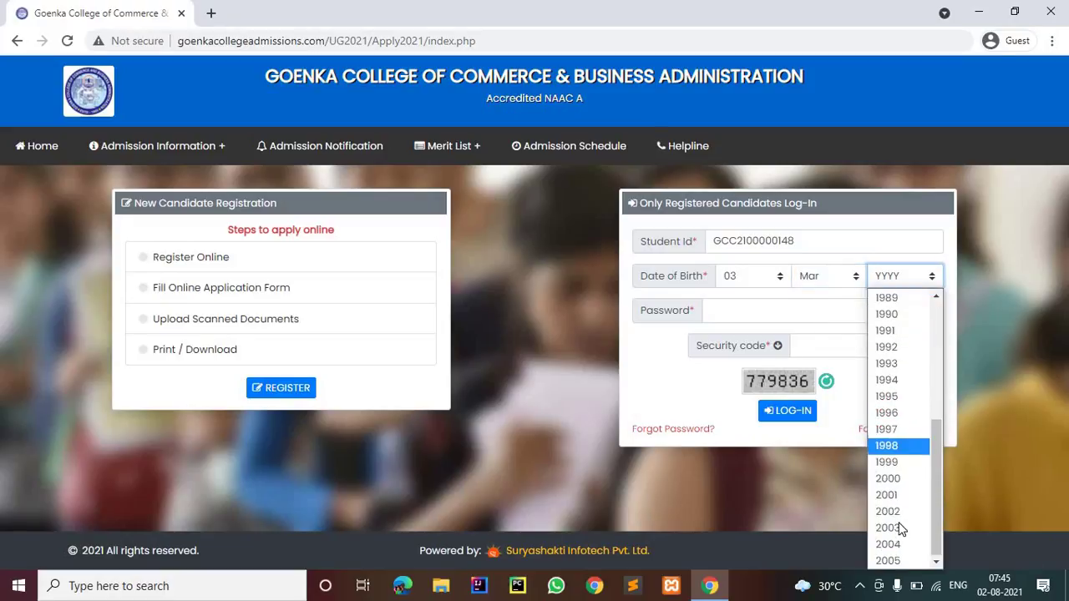
pyautogui.click(898, 500)
# Enter the password and security code, then log in to the candidate dashboard
pyautogui.click(760, 304)
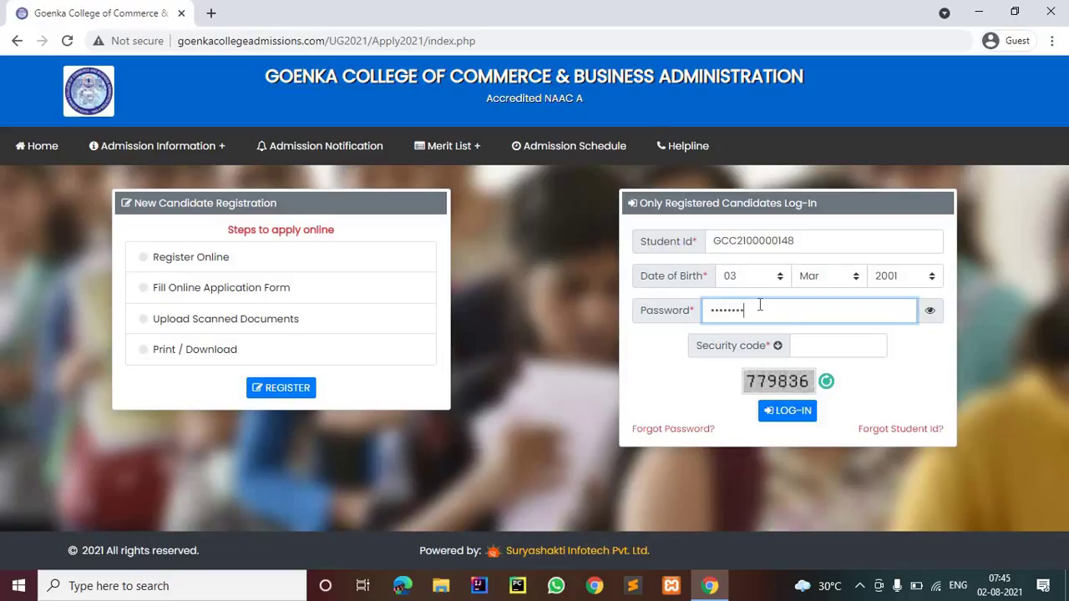
pyautogui.click(837, 344)
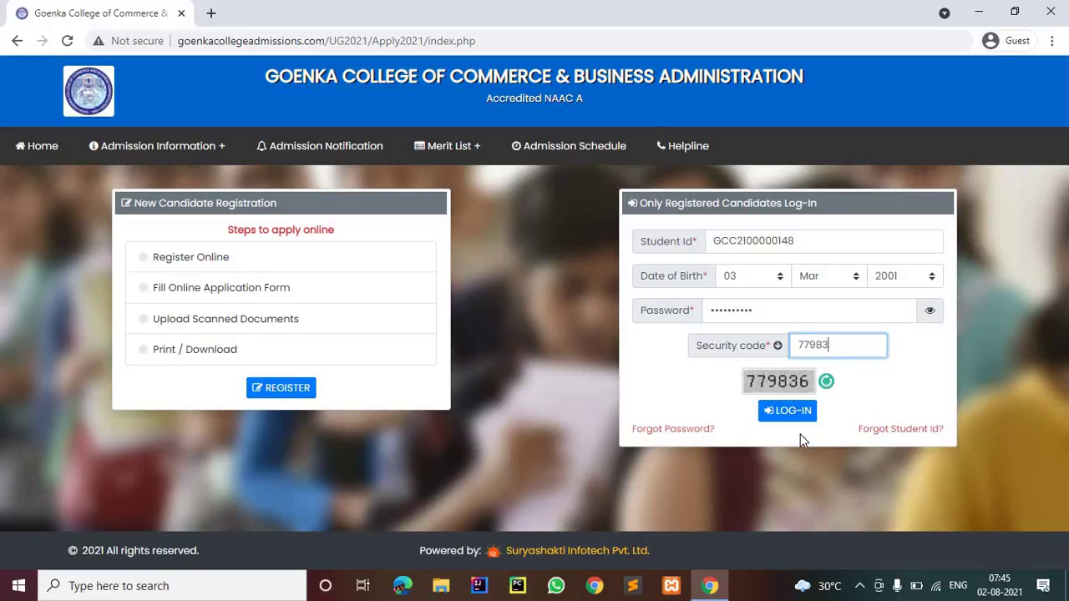
pyautogui.click(773, 417)
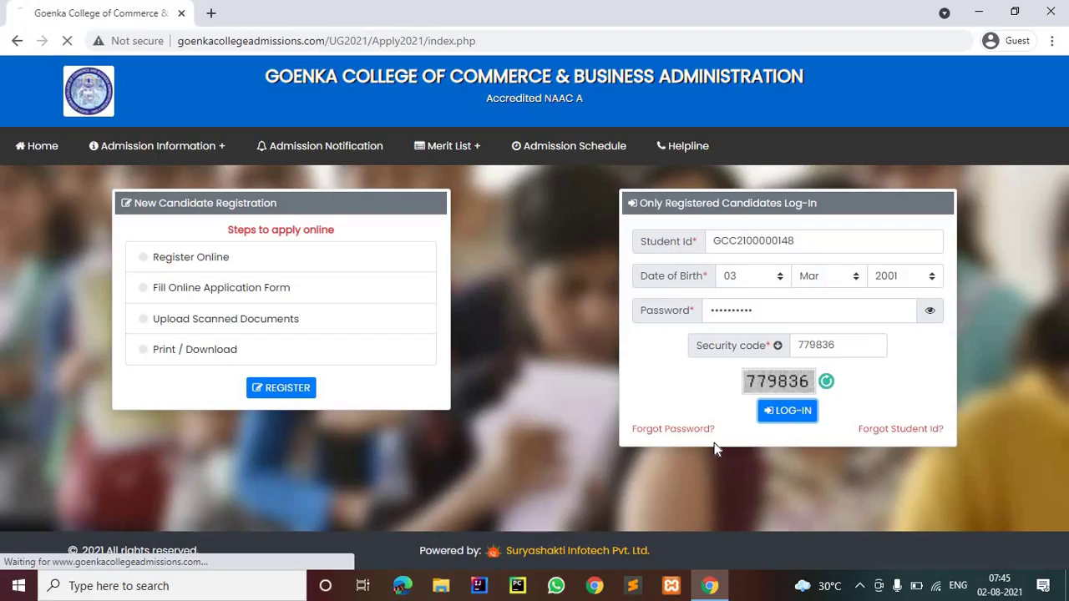
pyautogui.scroll(-2, 885, 306)
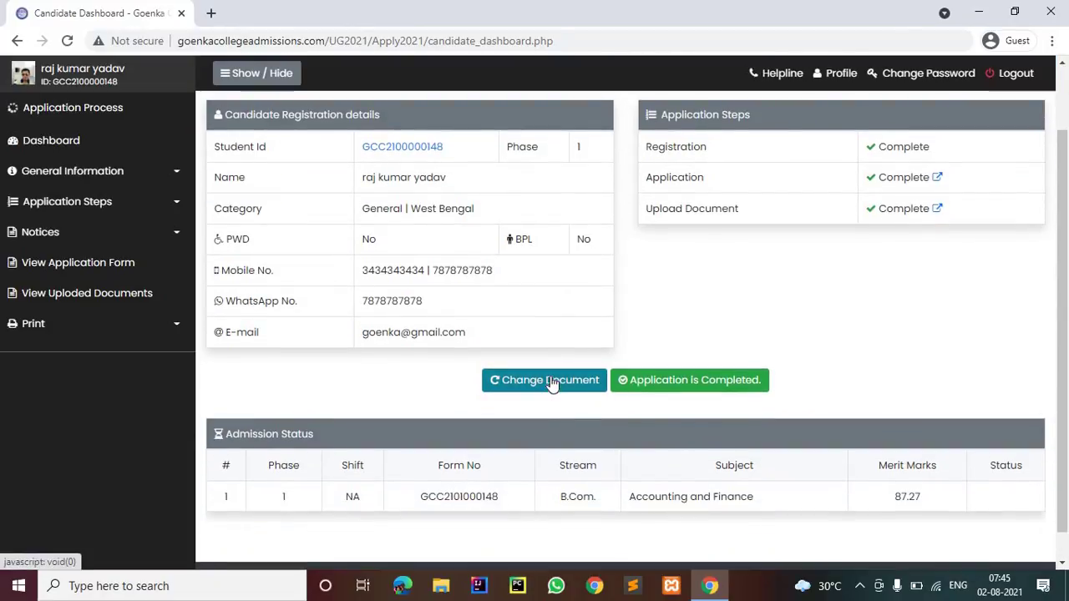
# Reopen Change Document, tick the declaration and re-upload the scanned documents
pyautogui.click(548, 380)
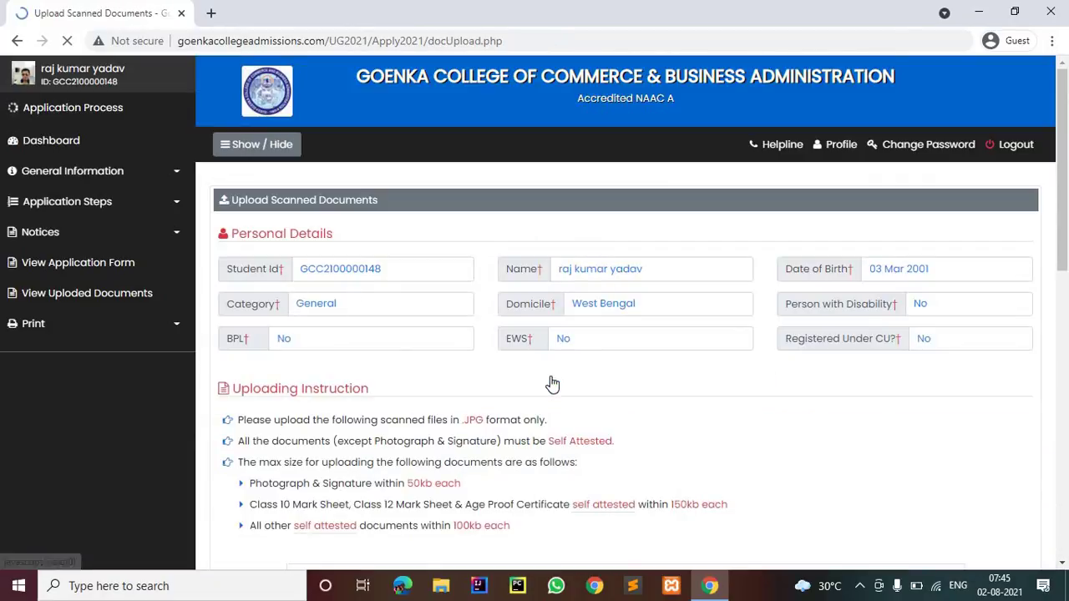
pyautogui.scroll(-5, 551, 382)
pyautogui.scroll(-4, 552, 382)
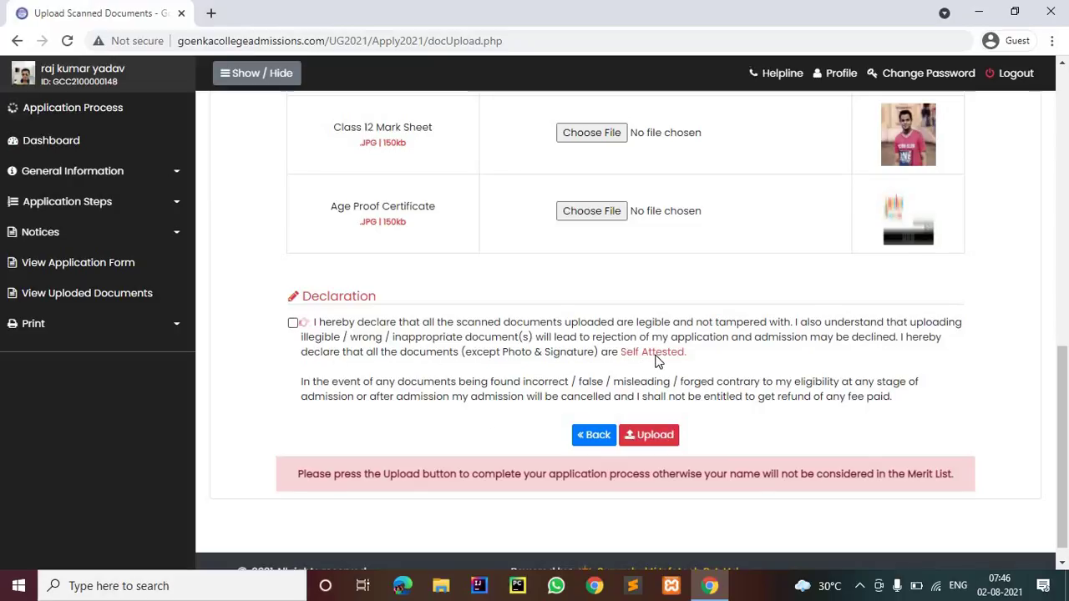
pyautogui.click(294, 323)
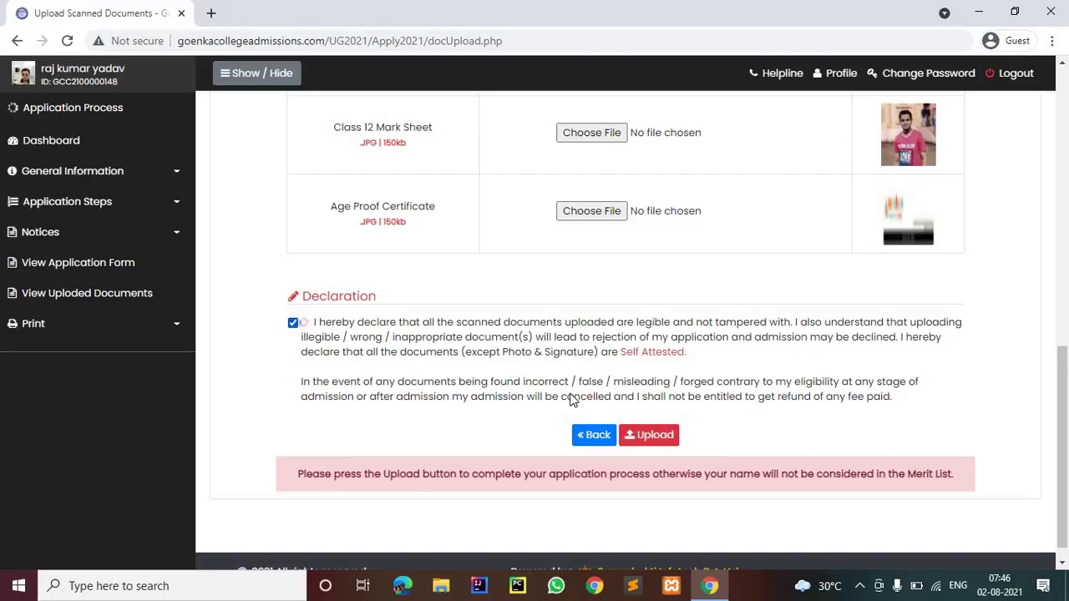
pyautogui.click(634, 440)
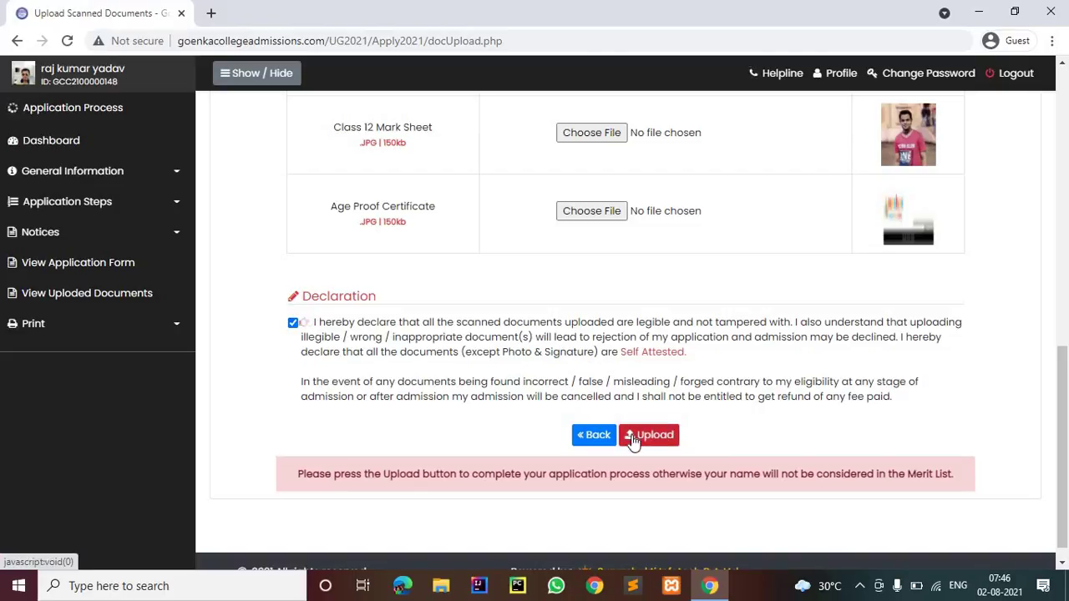
pyautogui.scroll(-2, 618, 349)
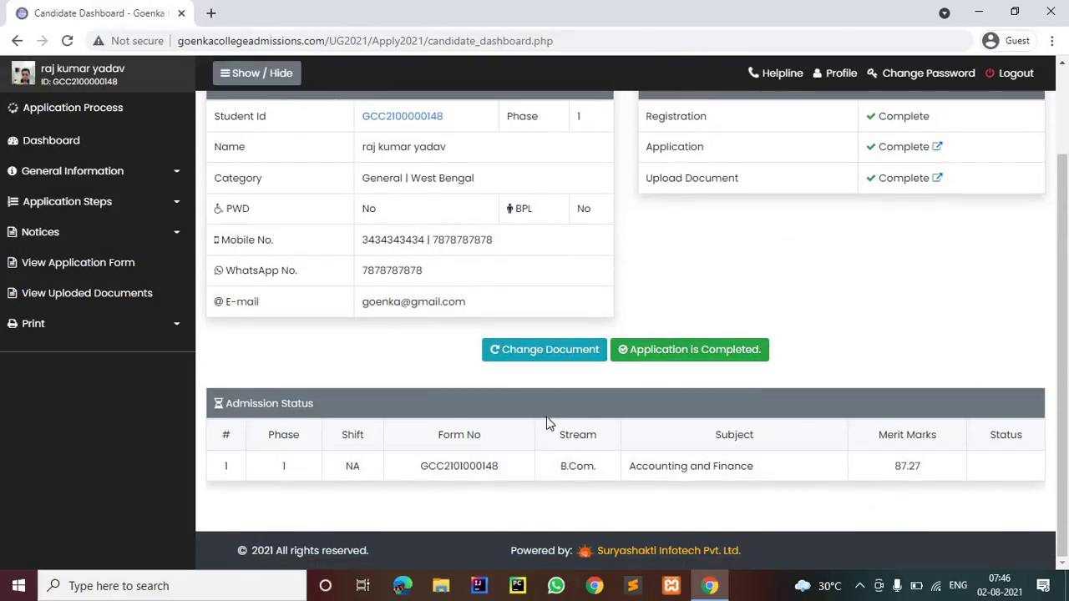
# Open Print > Application Form and scroll to the 87.27% aggregate, declaration and Print/Download buttons
pyautogui.scroll(2, 502, 380)
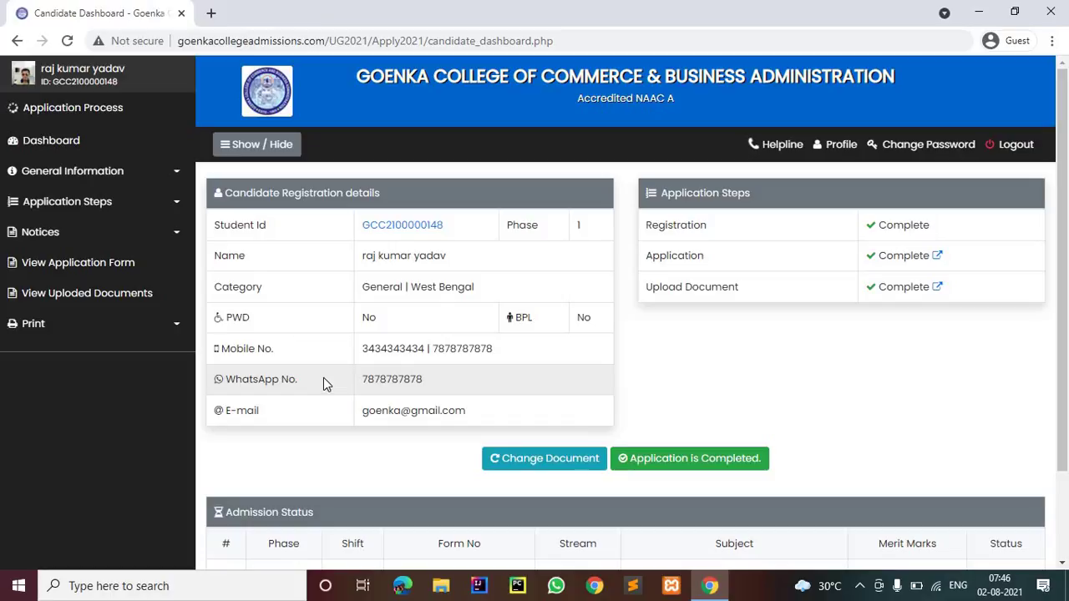
pyautogui.click(170, 327)
pyautogui.click(124, 357)
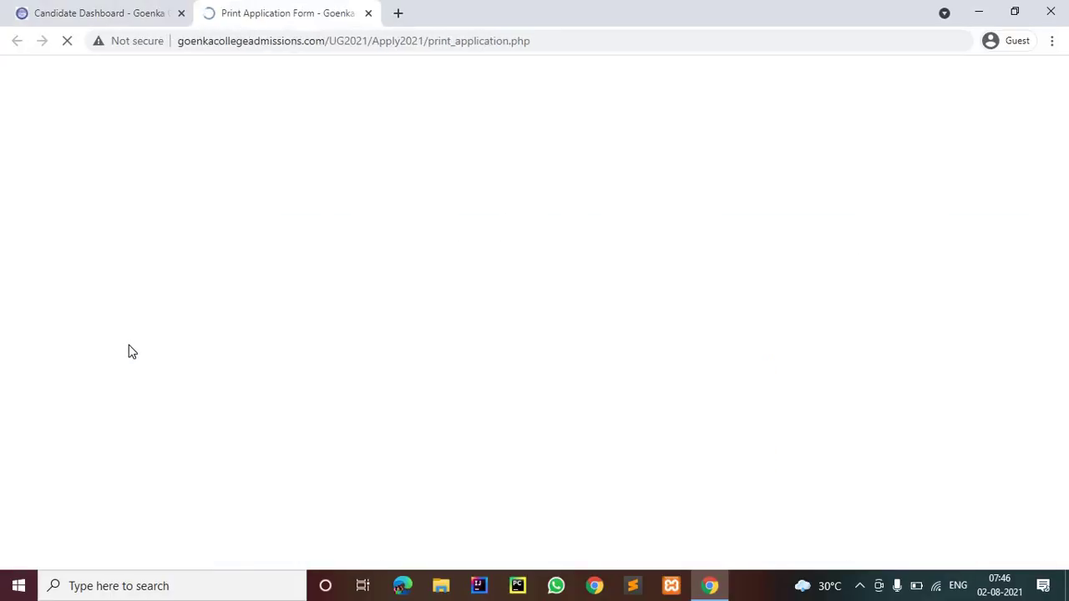
pyautogui.scroll(-10, 141, 338)
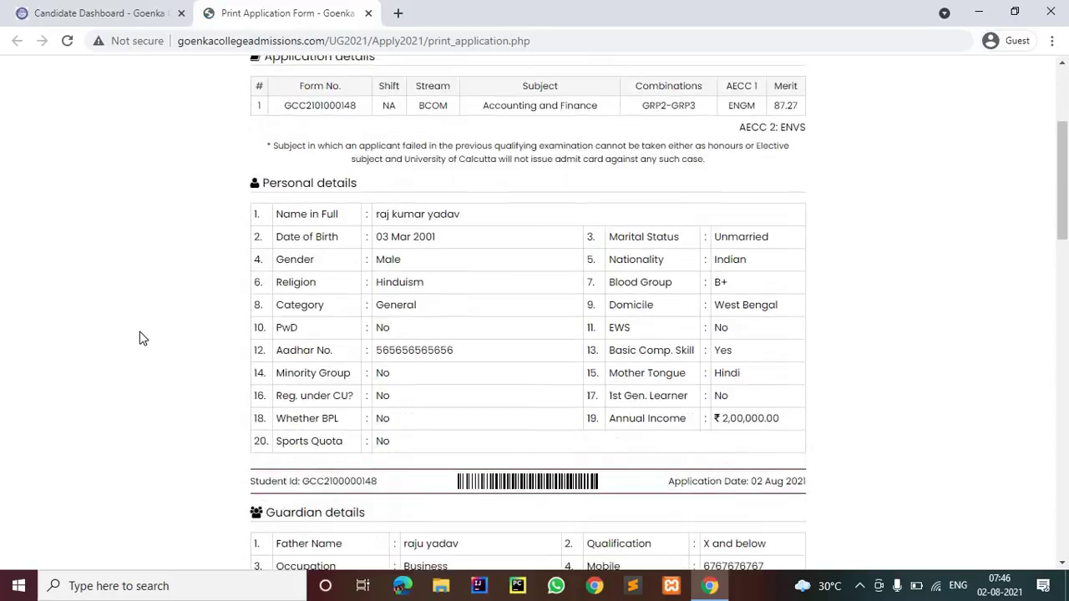
pyautogui.scroll(-12, 140, 338)
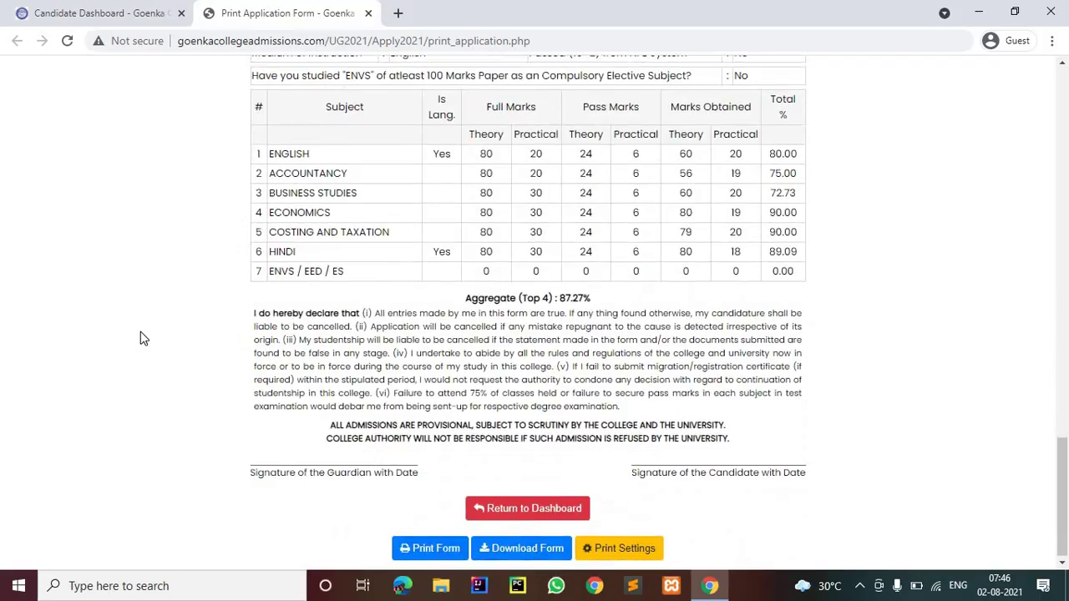